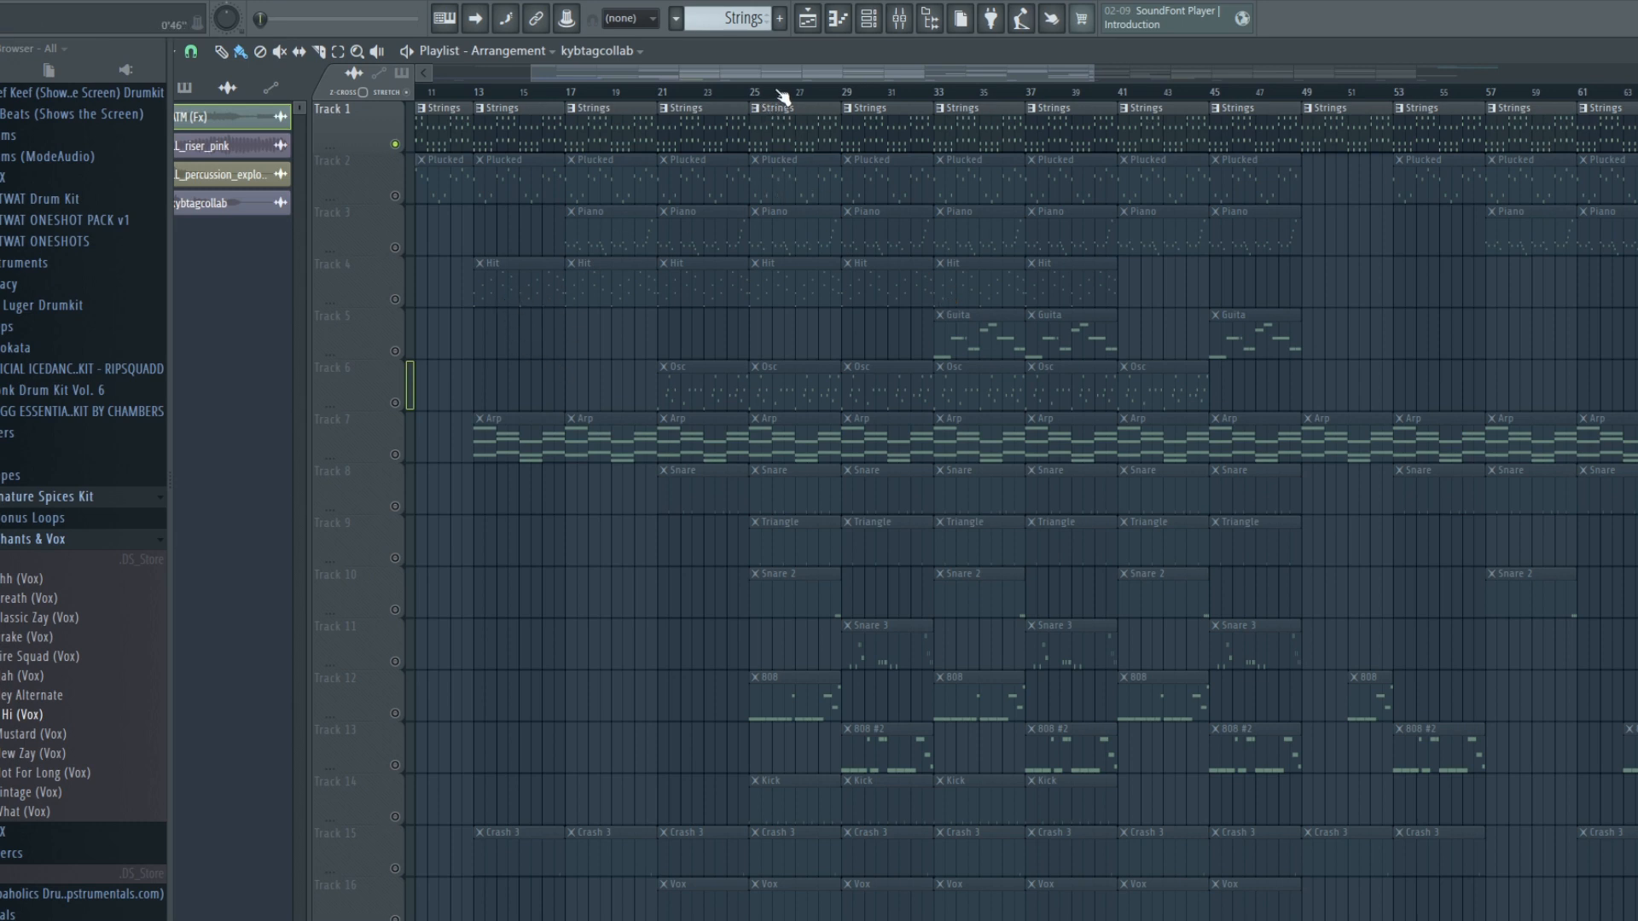
Step: Open the Strings pattern from Track 1 in the piano roll and play back its chords
{"action": "scroll", "coordinate": [772, 99], "scroll_direction": "up", "scroll_amount": 2}
{"action": "double_click", "coordinate": [773, 135]}
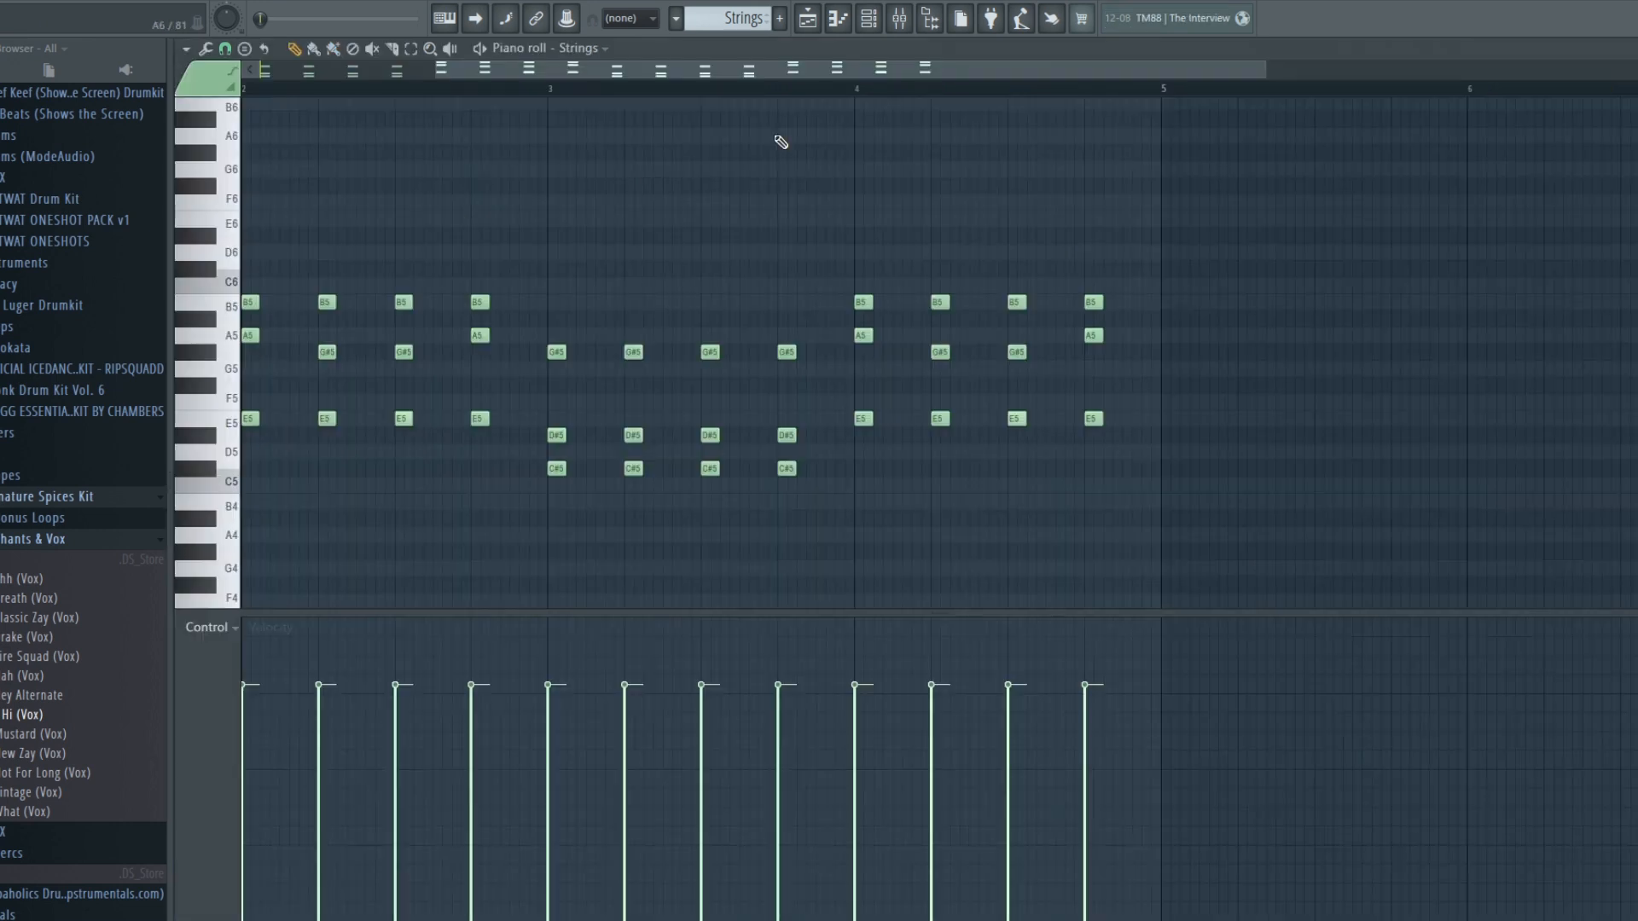
{"action": "scroll", "coordinate": [492, 91], "scroll_direction": "up", "scroll_amount": 3}
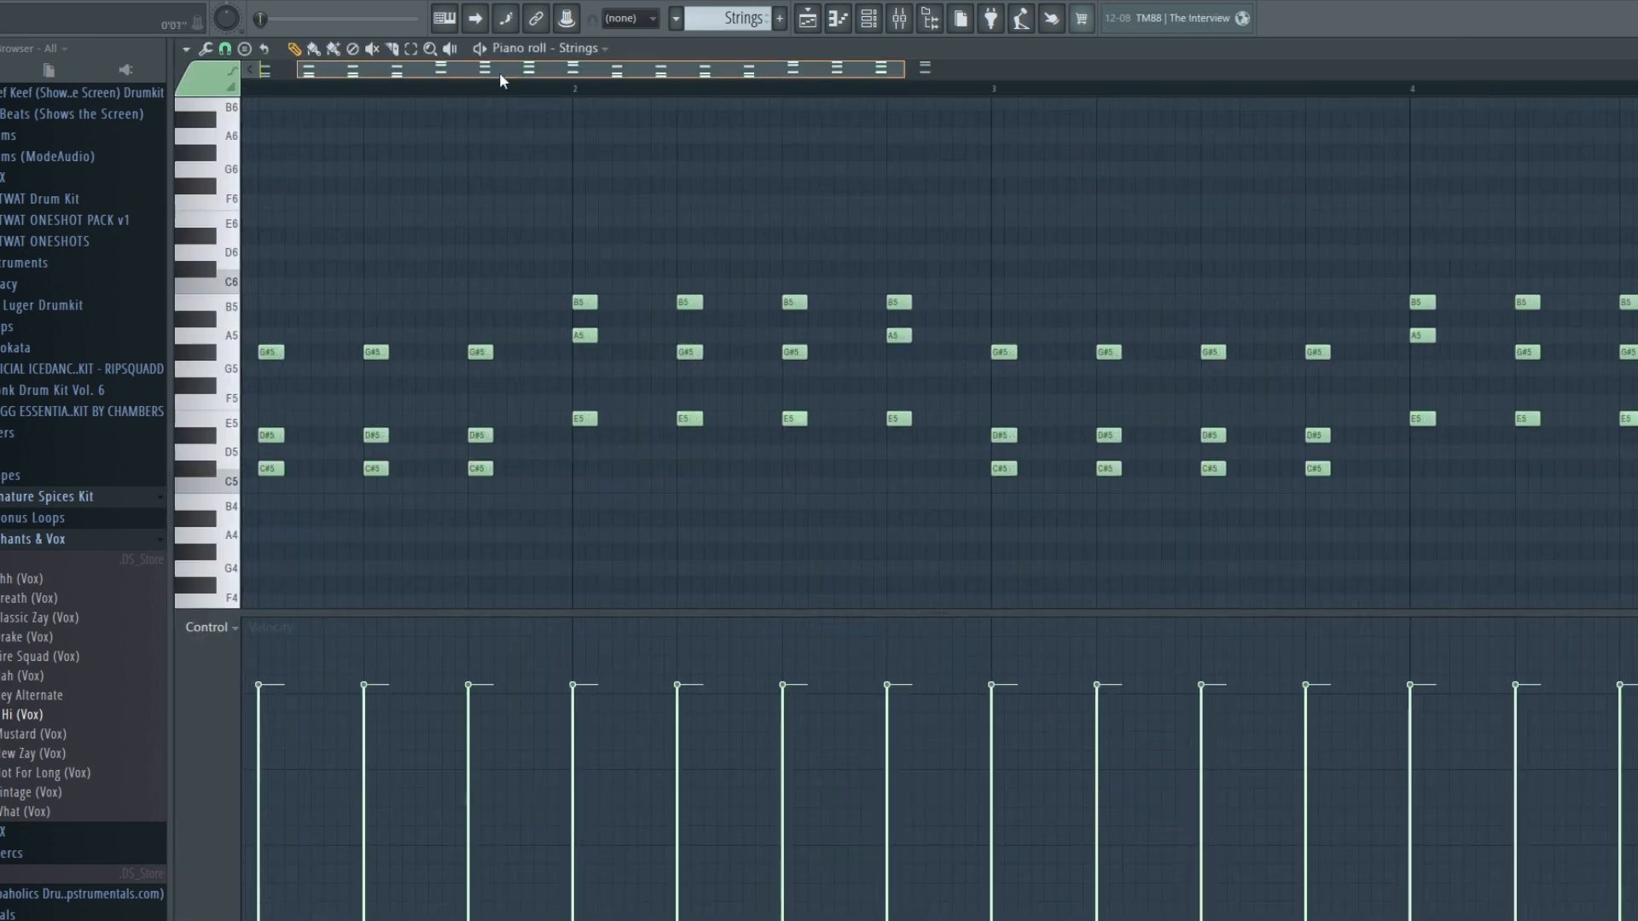
{"action": "key", "text": "space"}
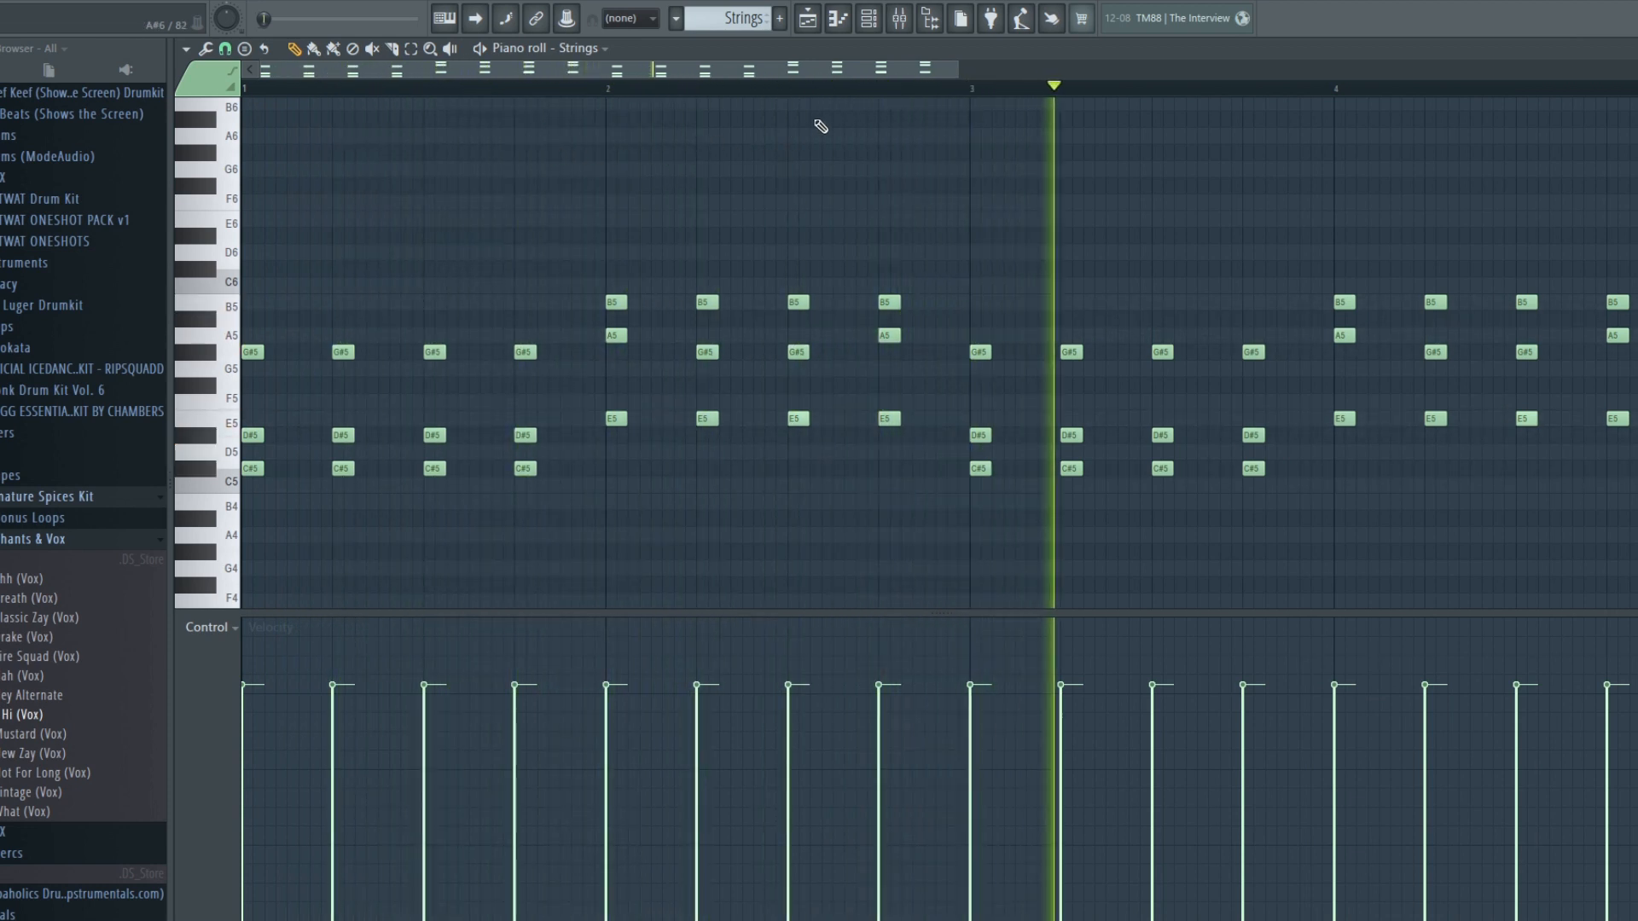
{"action": "scroll", "coordinate": [845, 92], "scroll_direction": "down", "scroll_amount": 2}
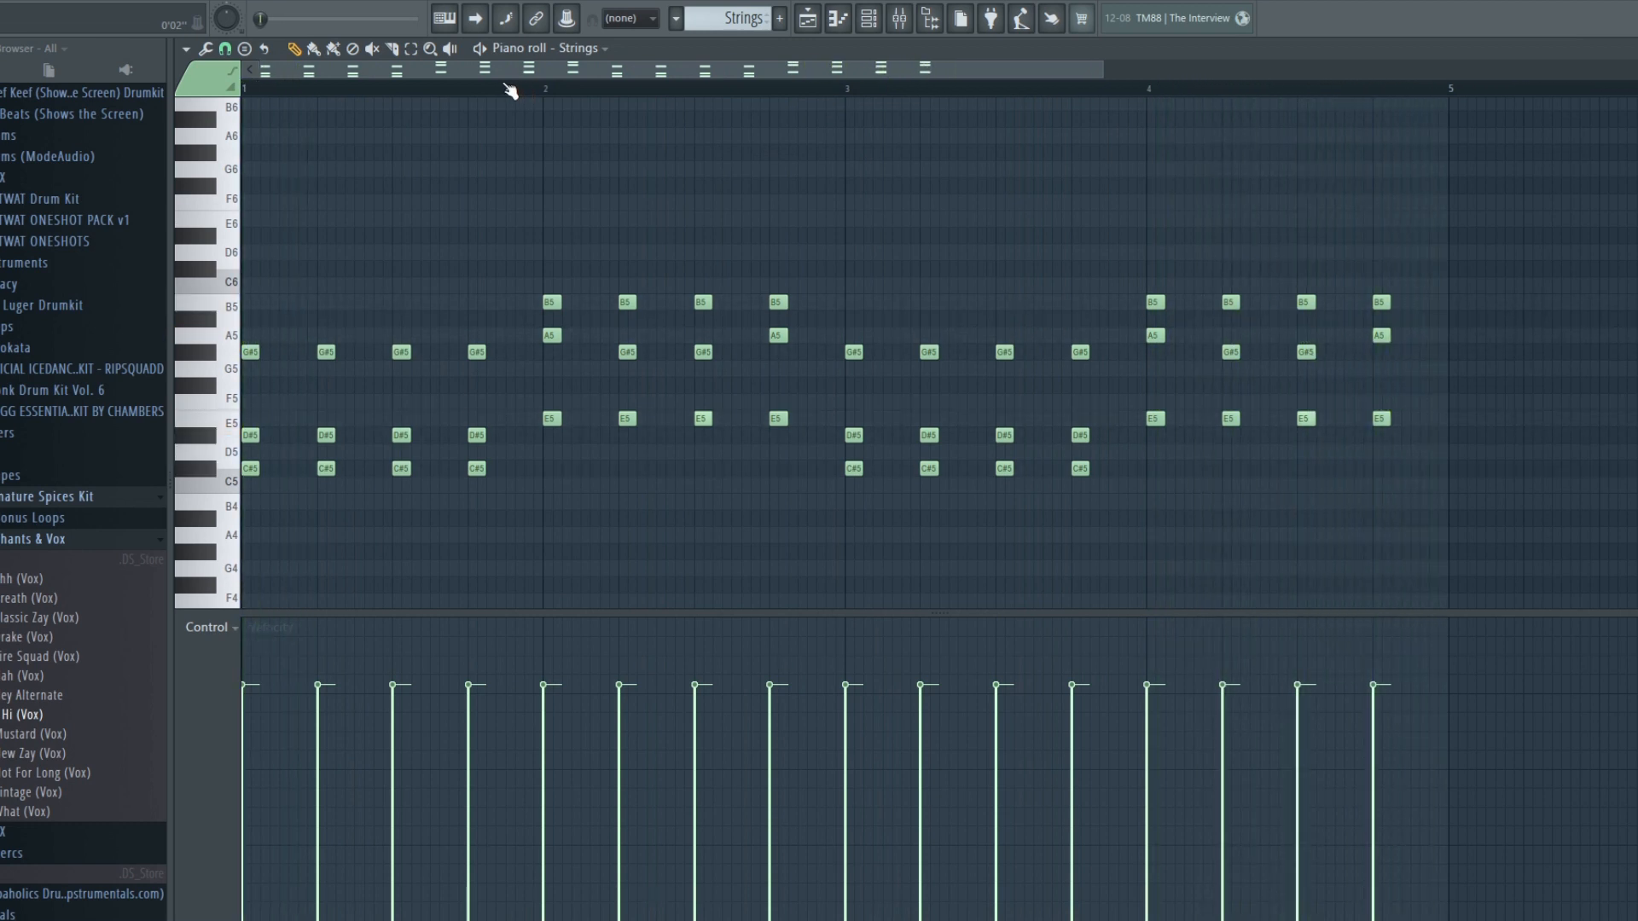
{"action": "scroll", "coordinate": [520, 67], "scroll_direction": "up", "scroll_amount": 3}
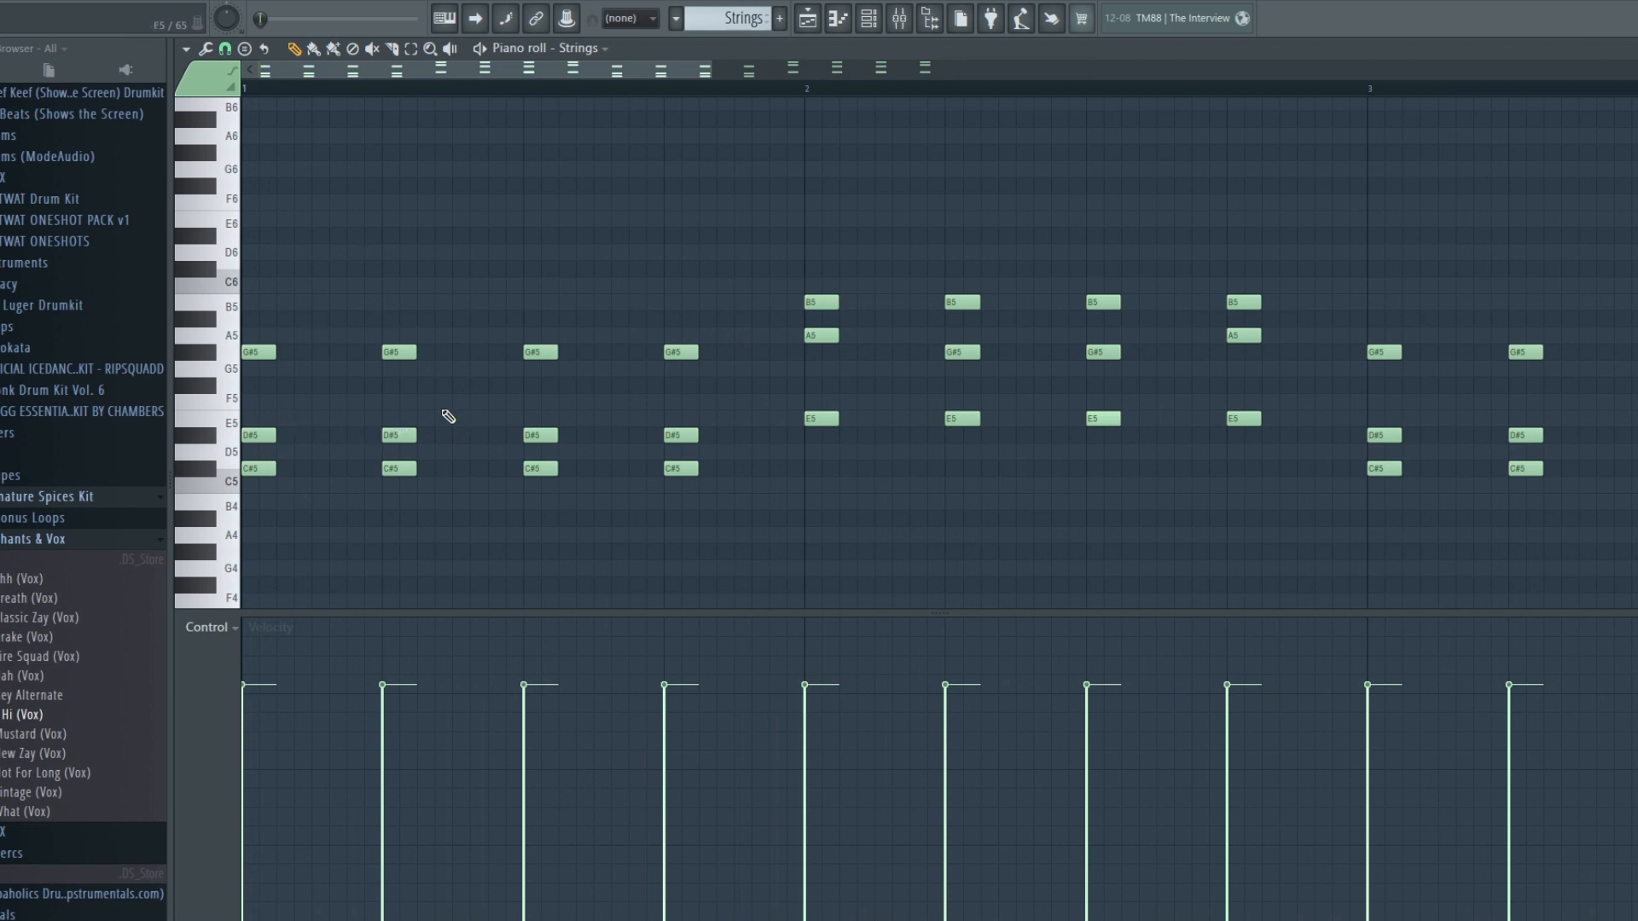
Step: Place a chord of D6, F6 and A6 at the start of bar 1 in the Strings pattern, and delete it
{"action": "scroll", "coordinate": [278, 362], "scroll_direction": "up", "scroll_amount": 2}
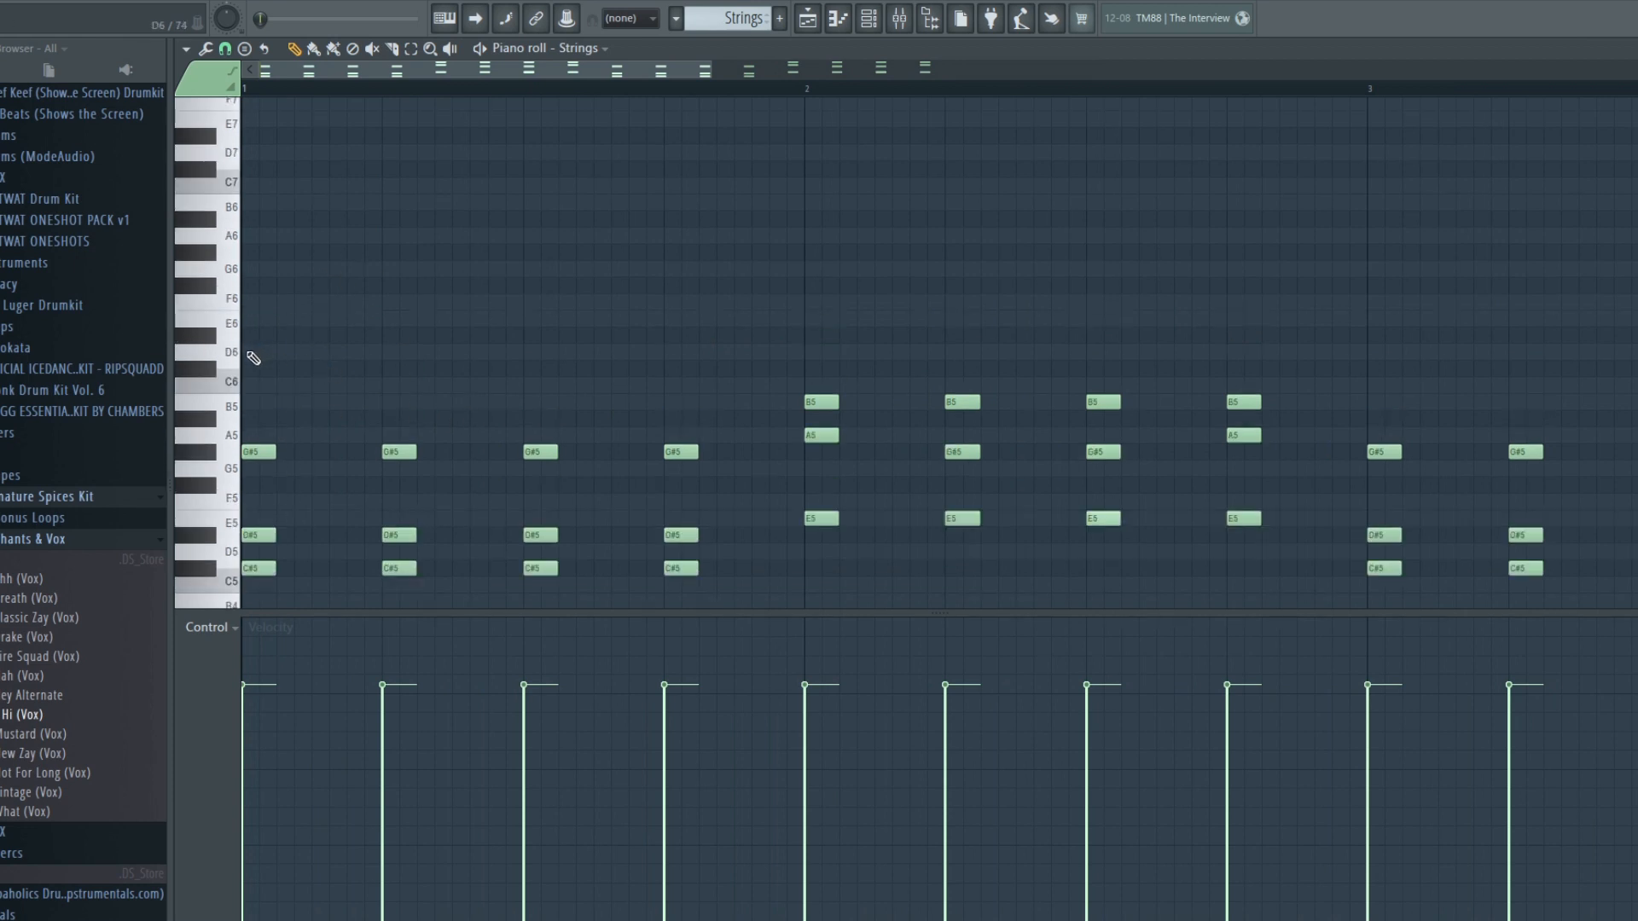
{"action": "left_click", "coordinate": [254, 352]}
{"action": "left_click", "coordinate": [256, 301]}
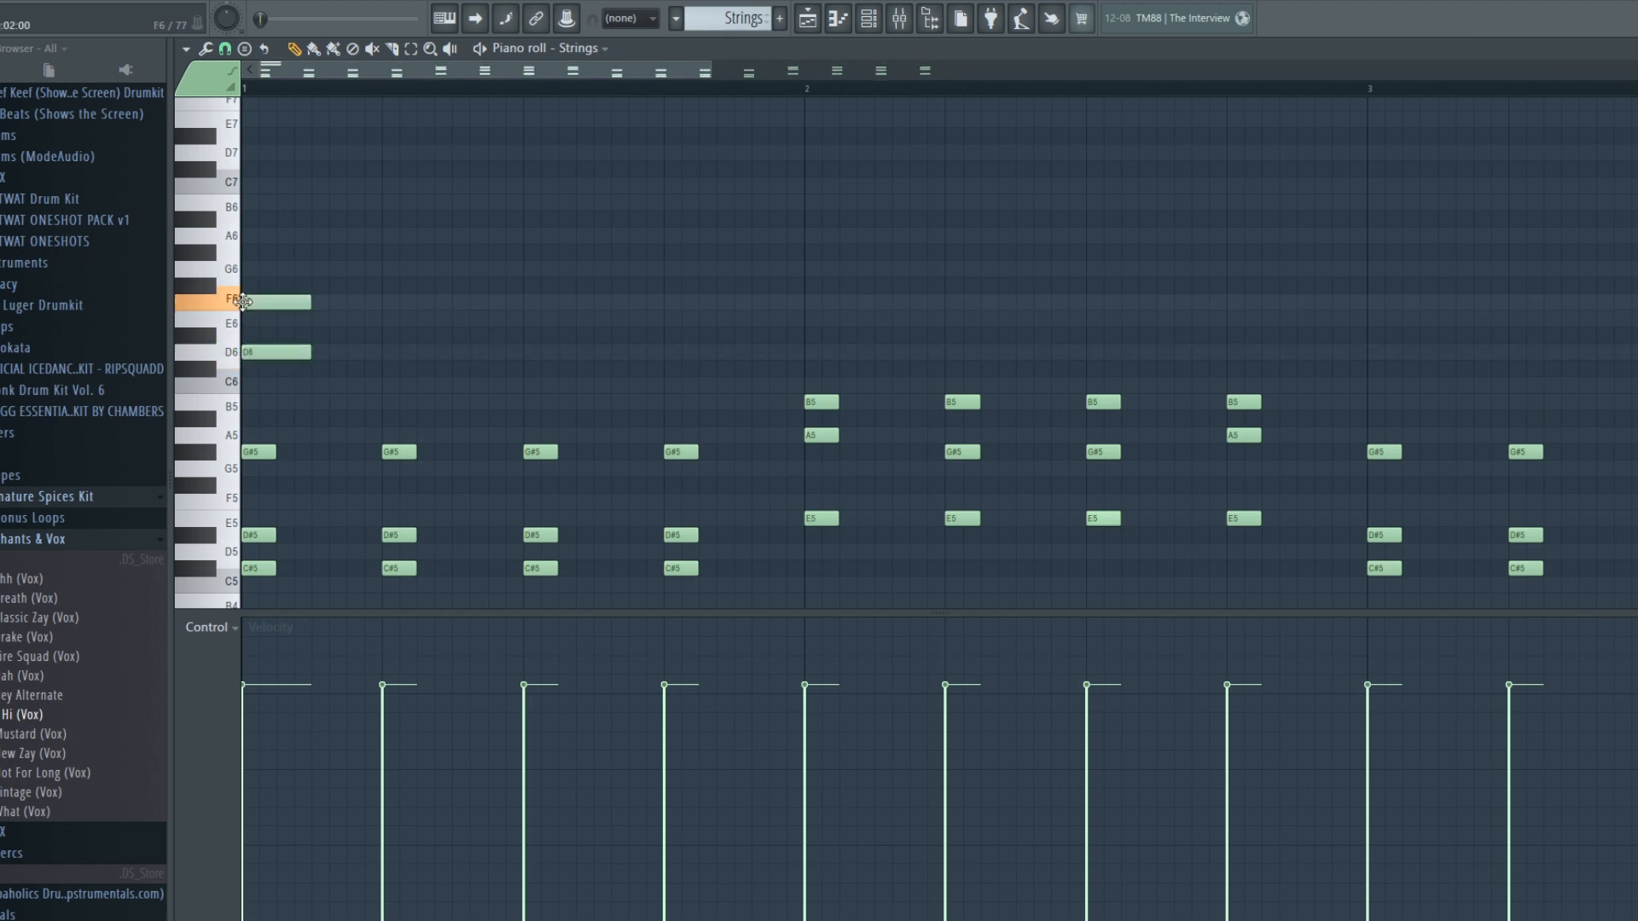
{"action": "left_click", "coordinate": [256, 235]}
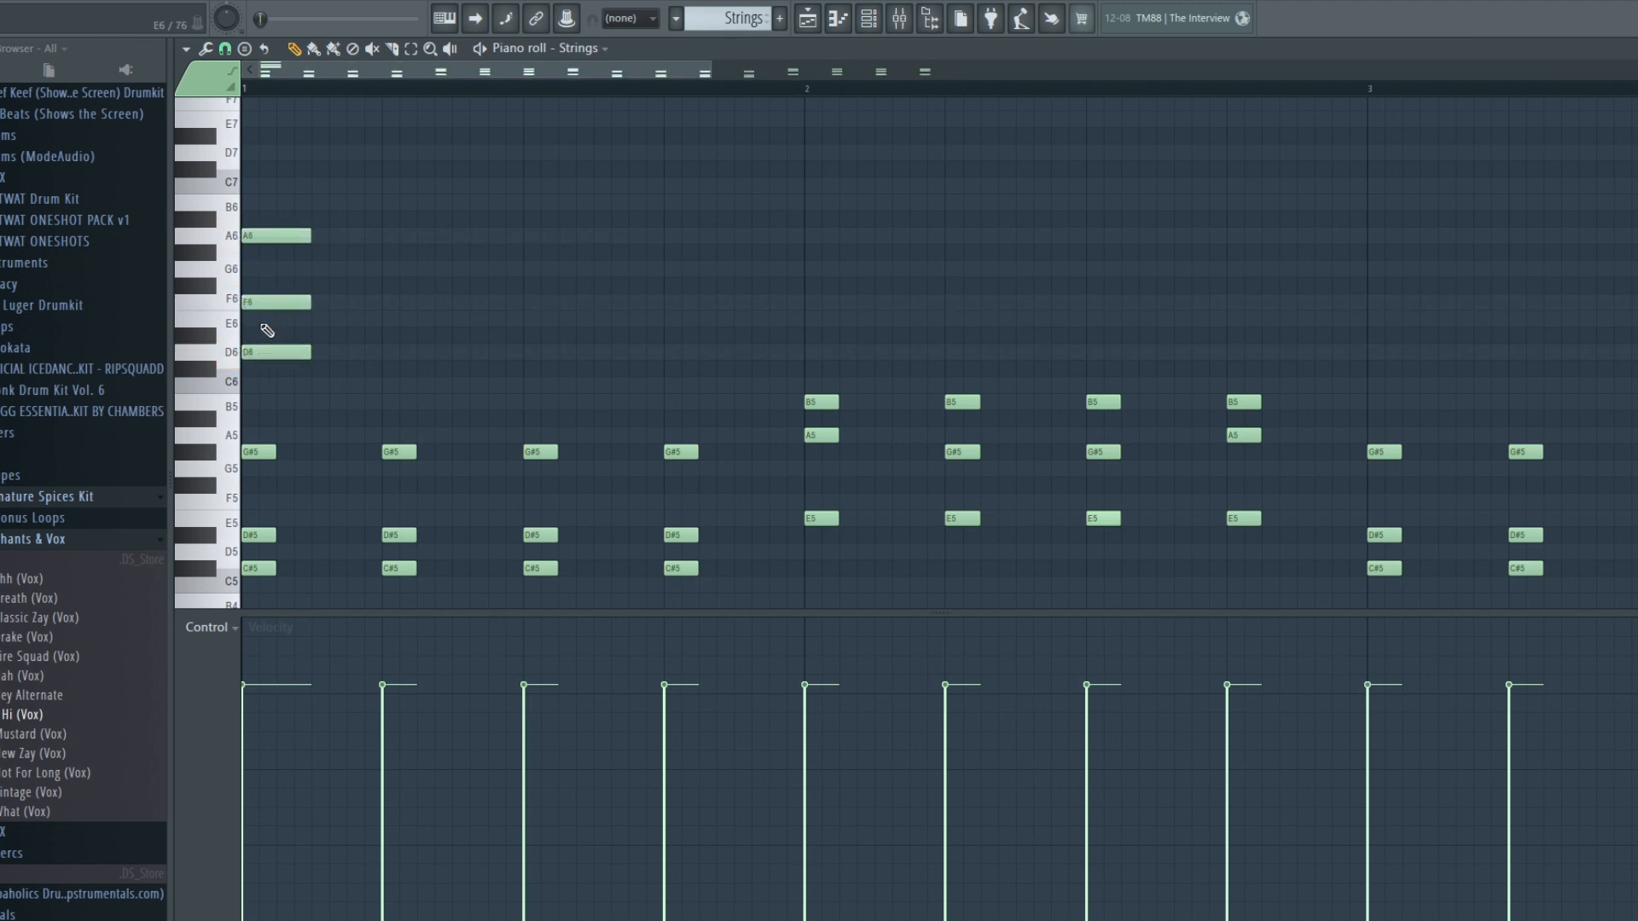
{"action": "right_click", "coordinate": [295, 235]}
{"action": "right_click", "coordinate": [294, 301]}
{"action": "right_click", "coordinate": [294, 351]}
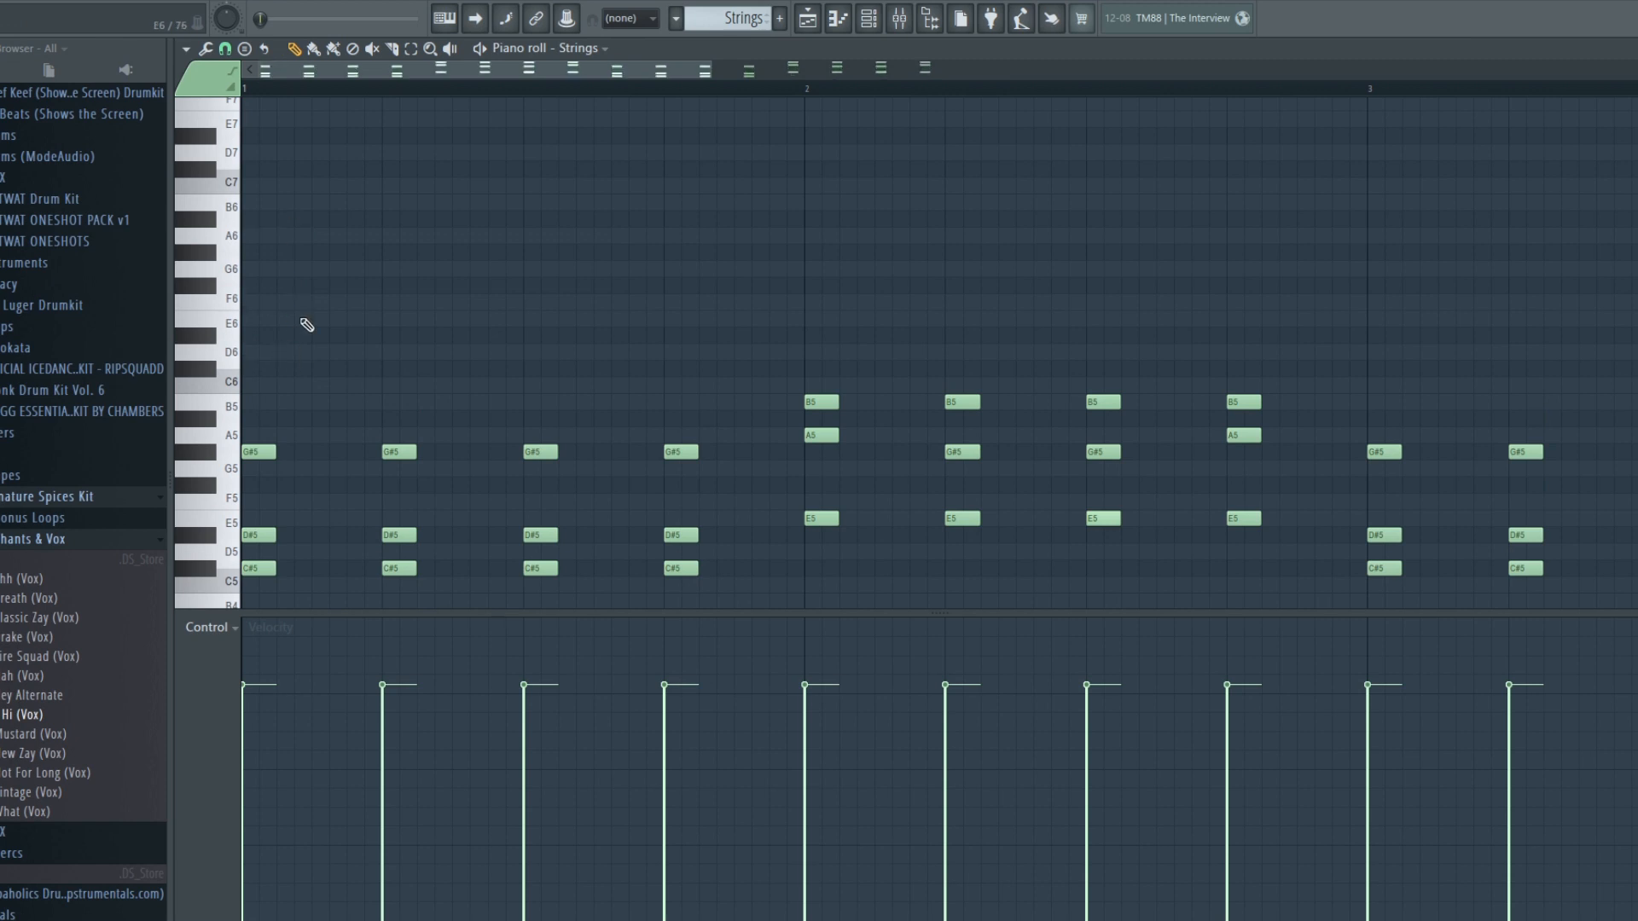
Step: Examine the Strings chords over all four bars and the placement of the Strings clips in the playlist
{"action": "scroll", "coordinate": [283, 407], "scroll_direction": "down", "scroll_amount": 3}
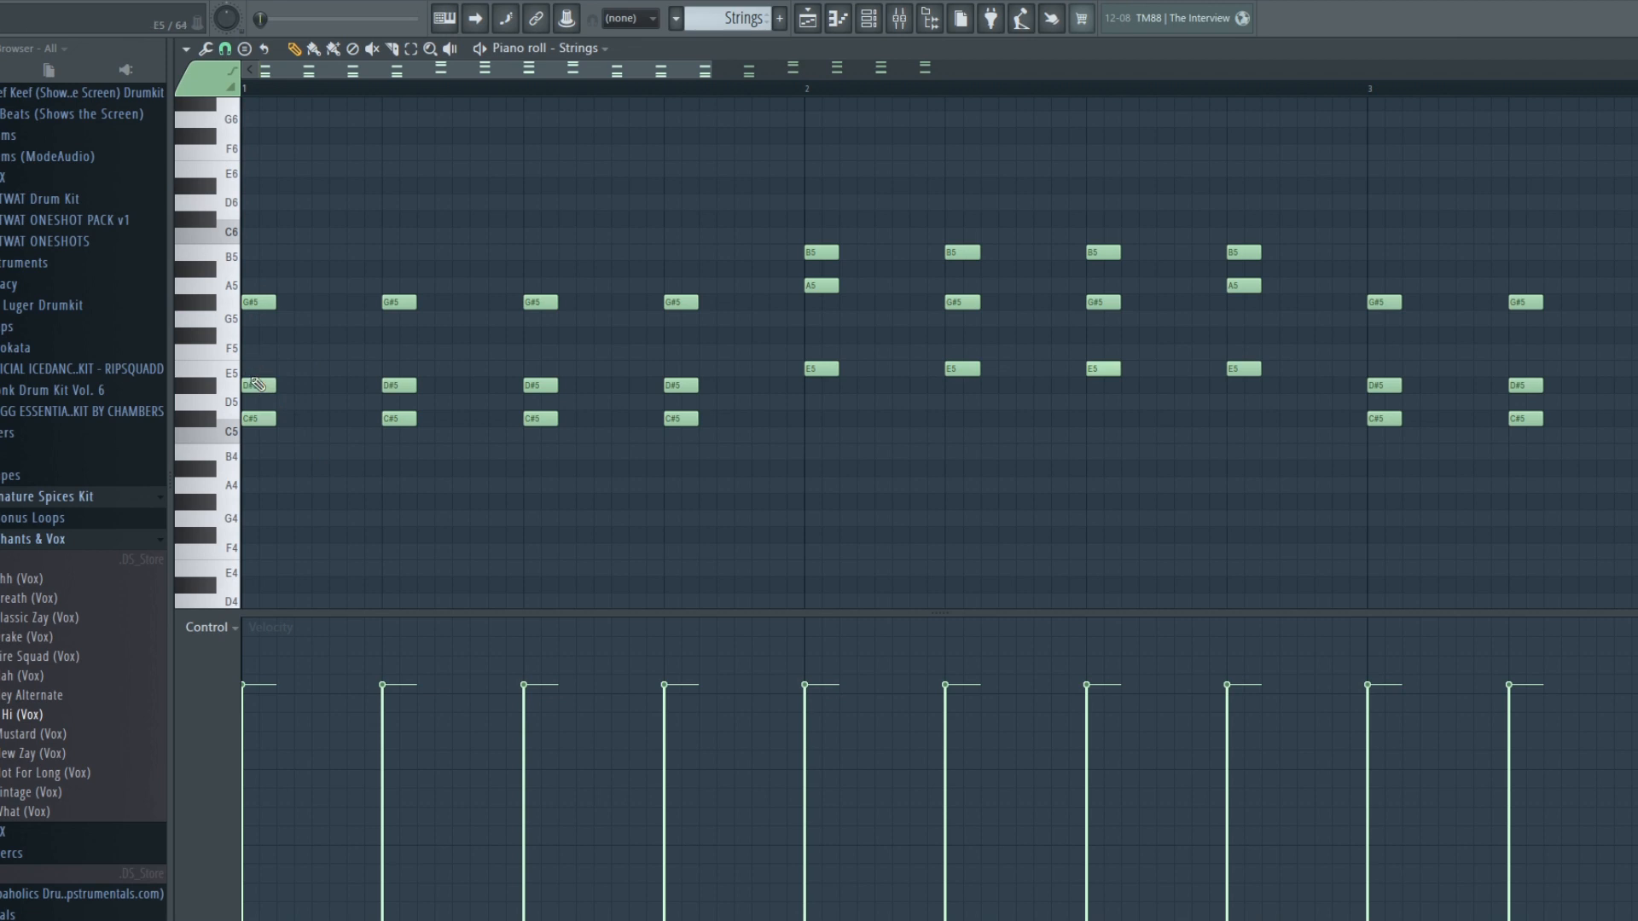
{"action": "scroll", "coordinate": [555, 92], "scroll_direction": "down", "scroll_amount": 2}
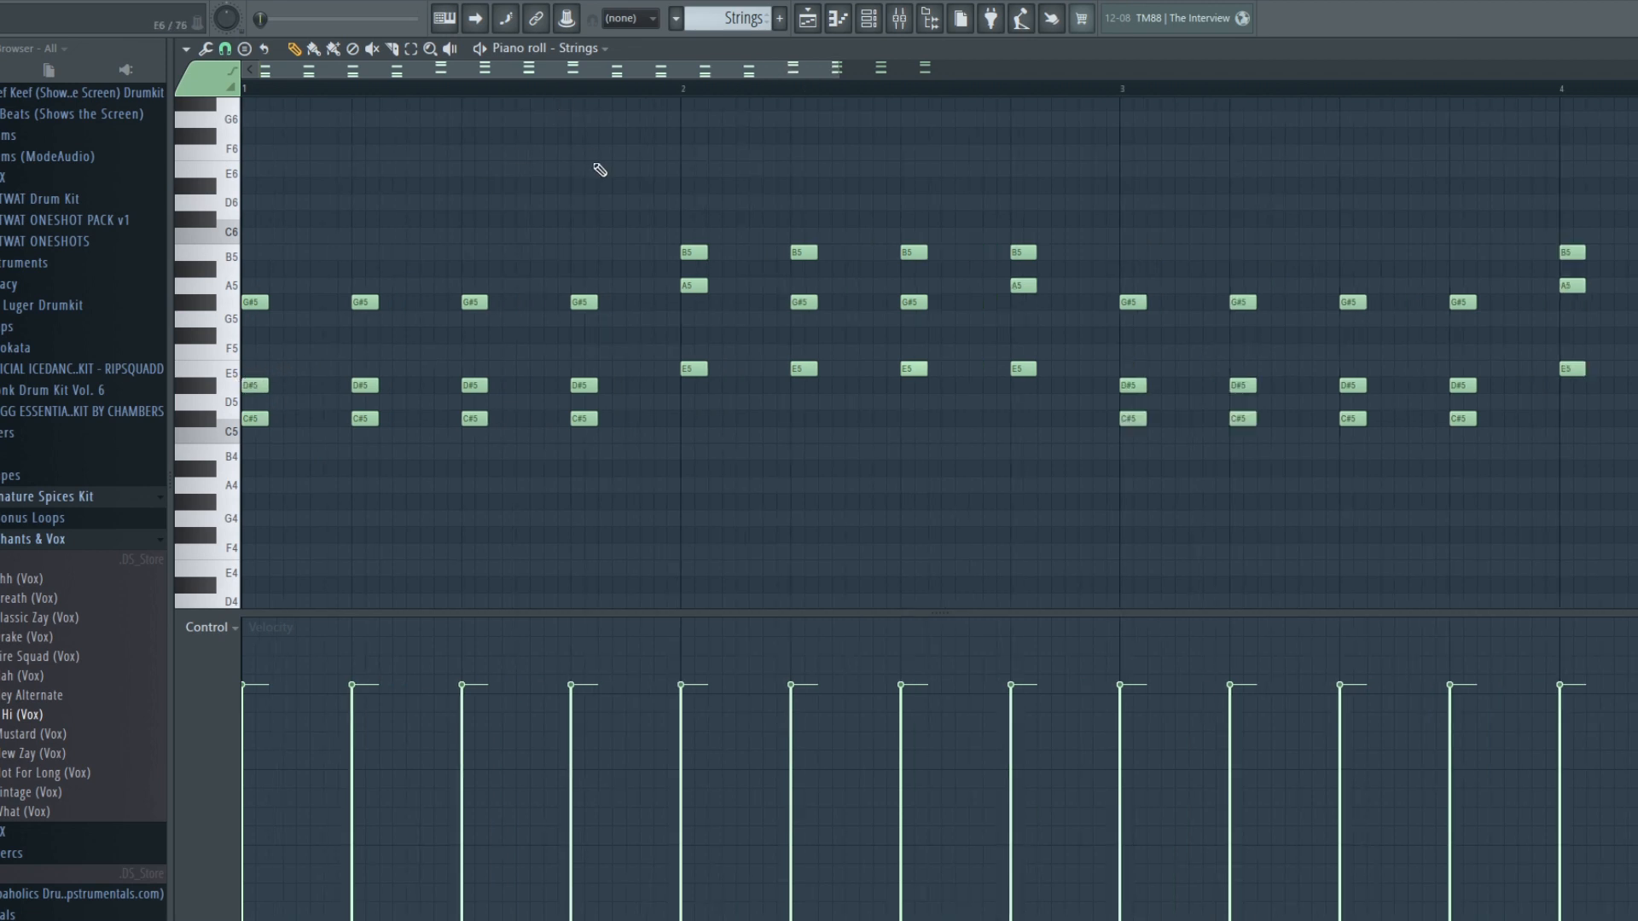
{"action": "scroll", "coordinate": [603, 95], "scroll_direction": "down", "scroll_amount": 1}
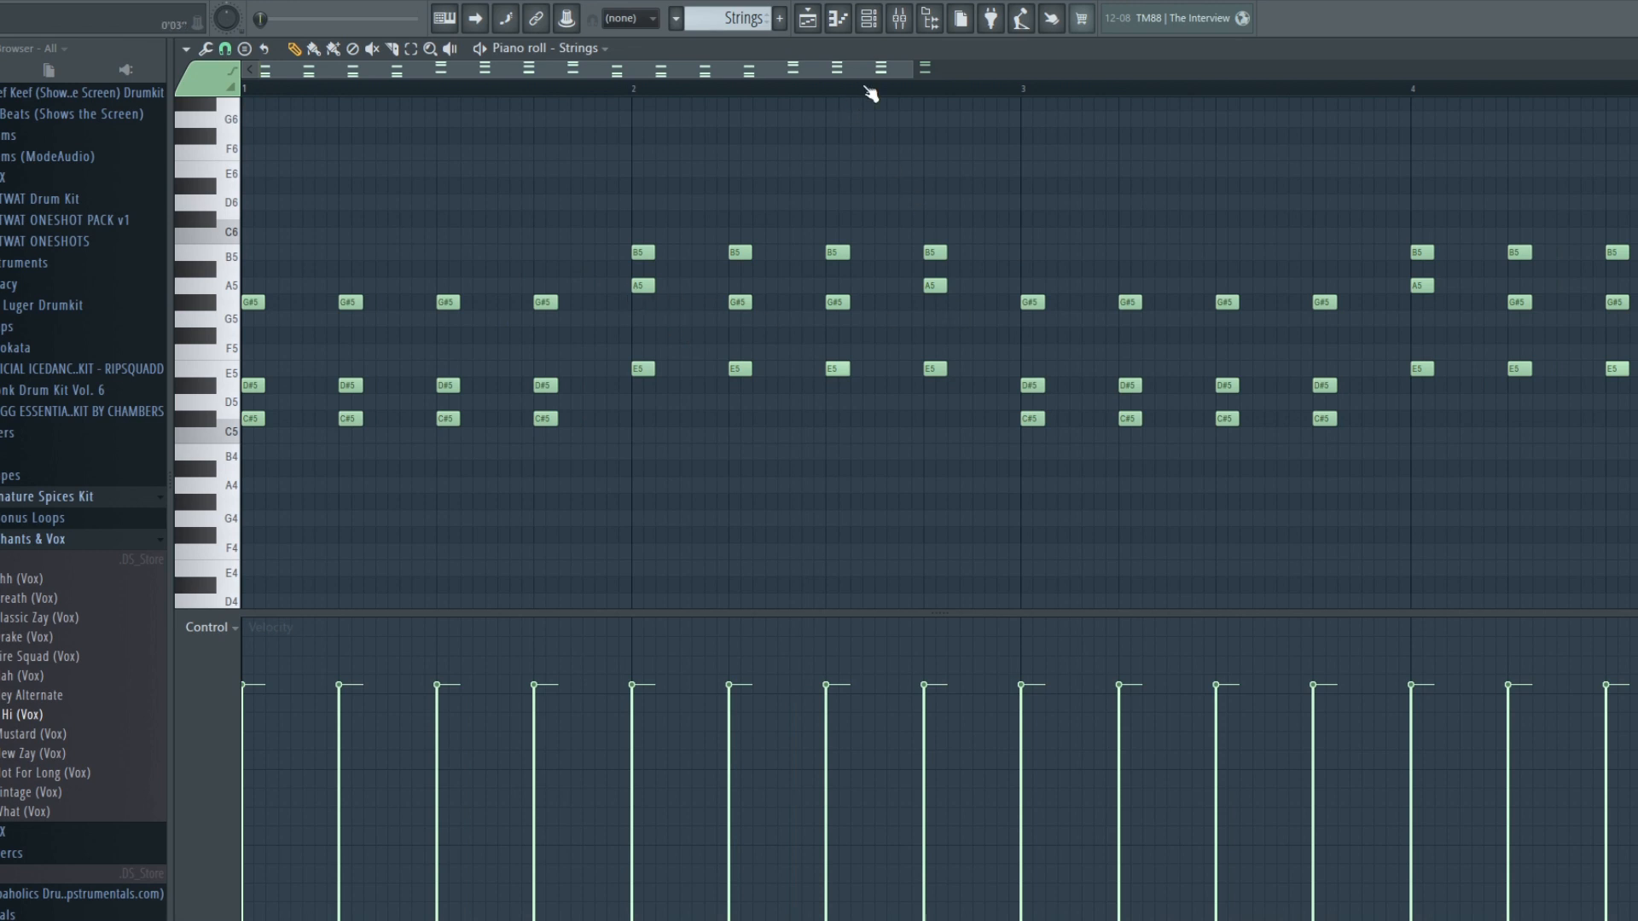
{"action": "scroll", "coordinate": [870, 94], "scroll_direction": "down", "scroll_amount": 1}
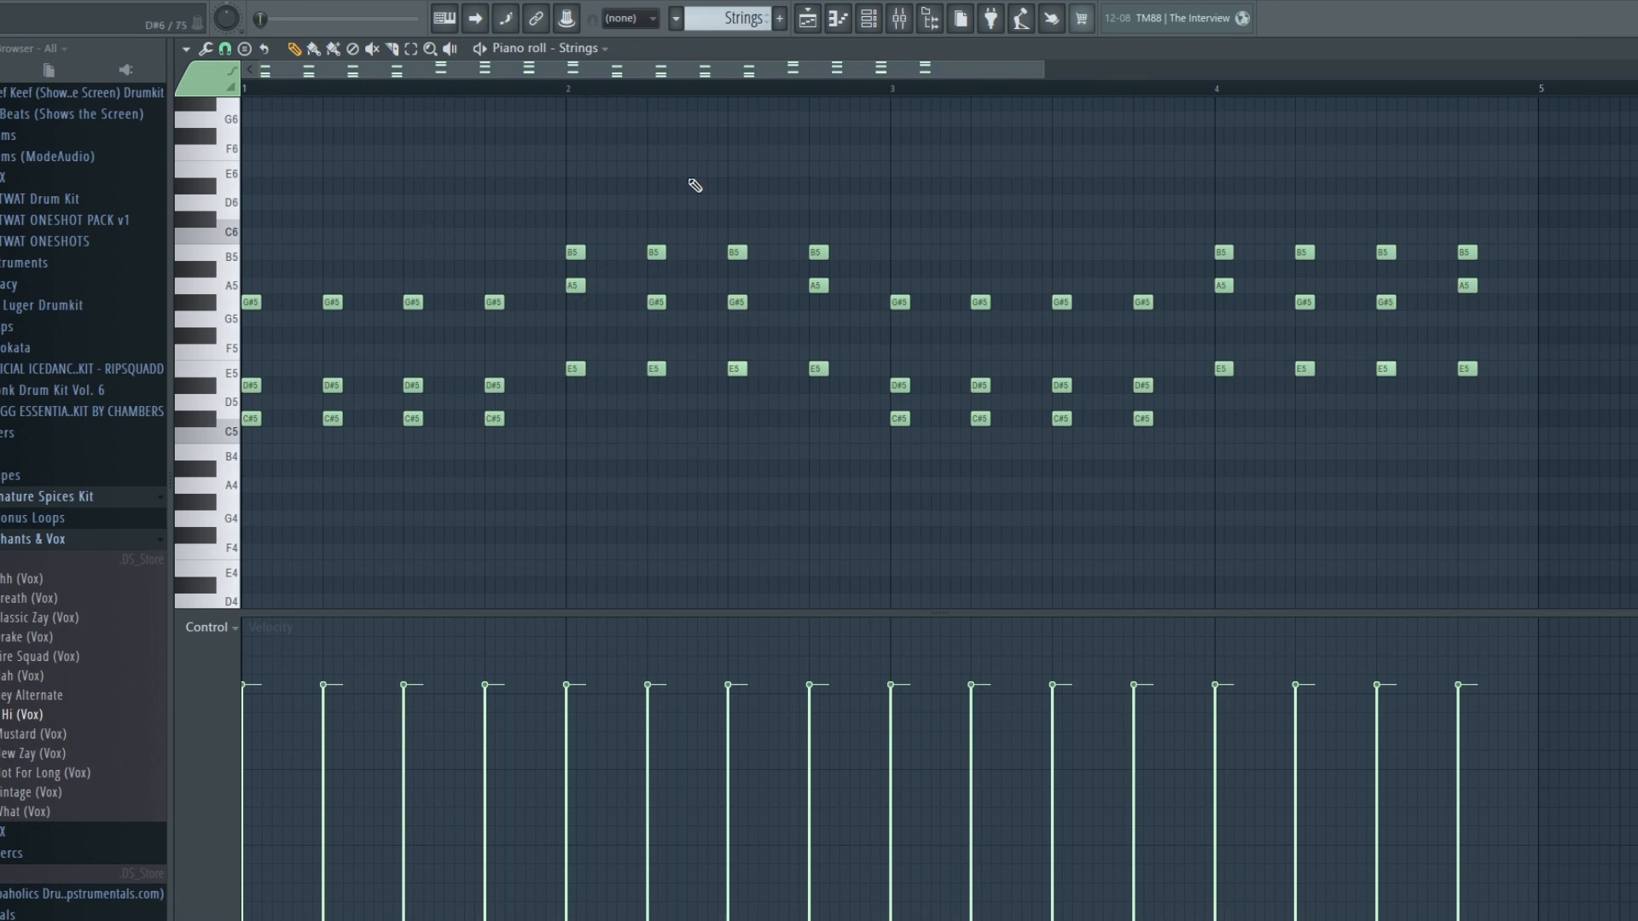
{"action": "left_click", "coordinate": [822, 24]}
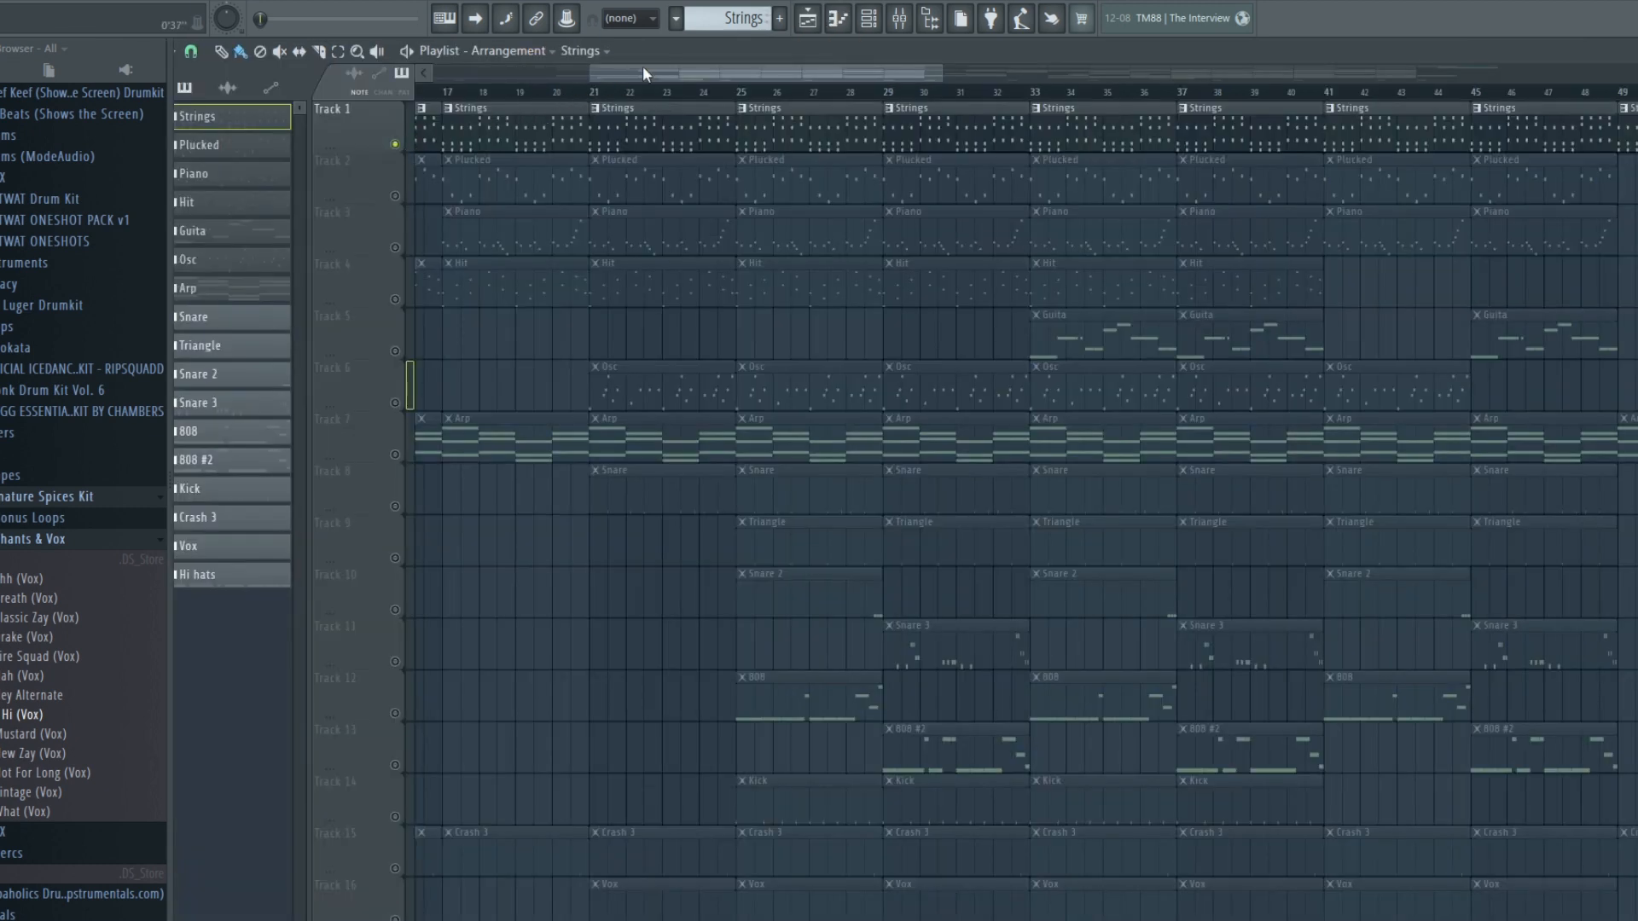
{"action": "left_click_drag", "start_coordinate": [643, 68], "coordinate": [500, 64]}
{"action": "scroll", "coordinate": [608, 92], "scroll_direction": "down", "scroll_amount": 3}
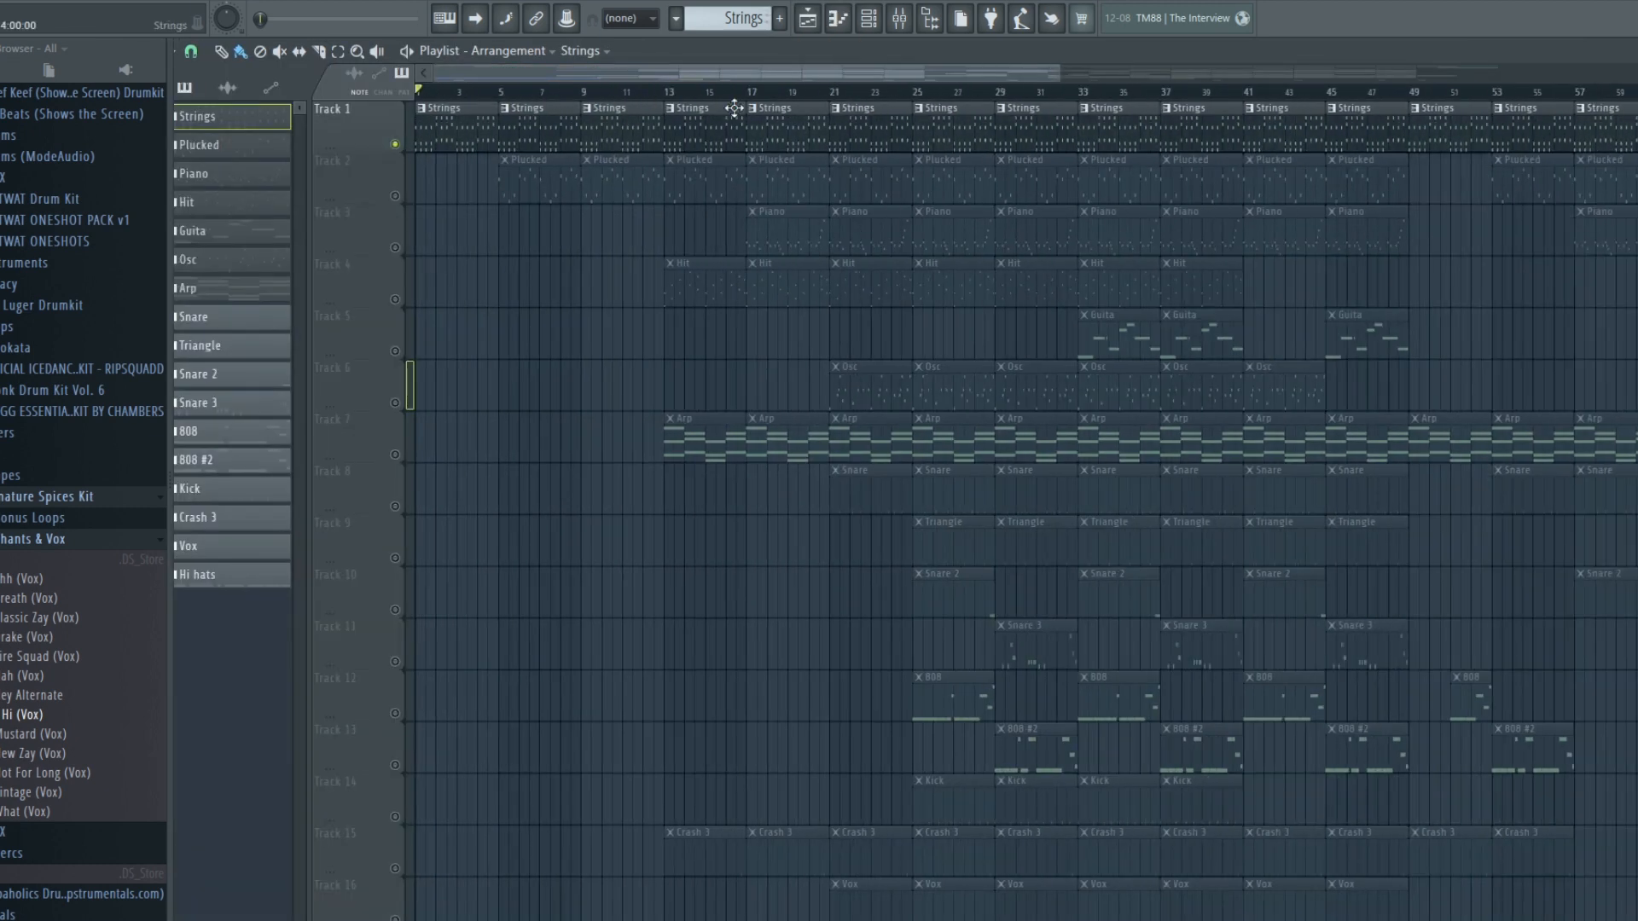
{"action": "left_click_drag", "start_coordinate": [750, 73], "coordinate": [820, 73]}
Step: Solo Track 2 instead of Track 1 and play the Plucked pattern in the piano roll from its first bar
{"action": "left_click", "coordinate": [397, 147]}
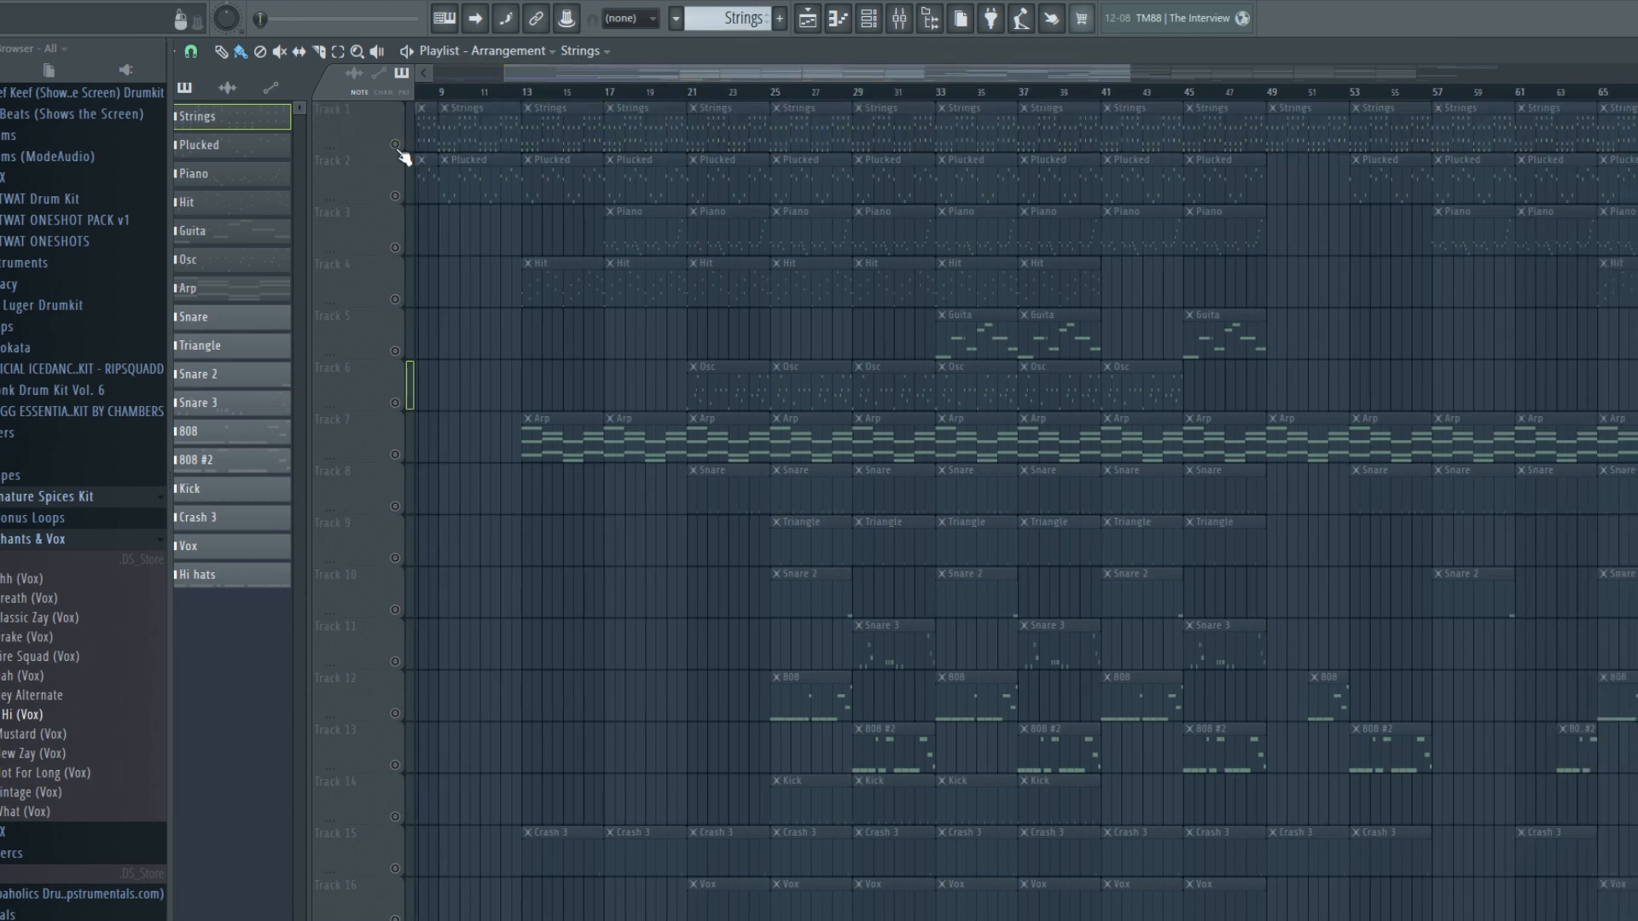
{"action": "left_click", "coordinate": [396, 195]}
{"action": "double_click", "coordinate": [706, 165]}
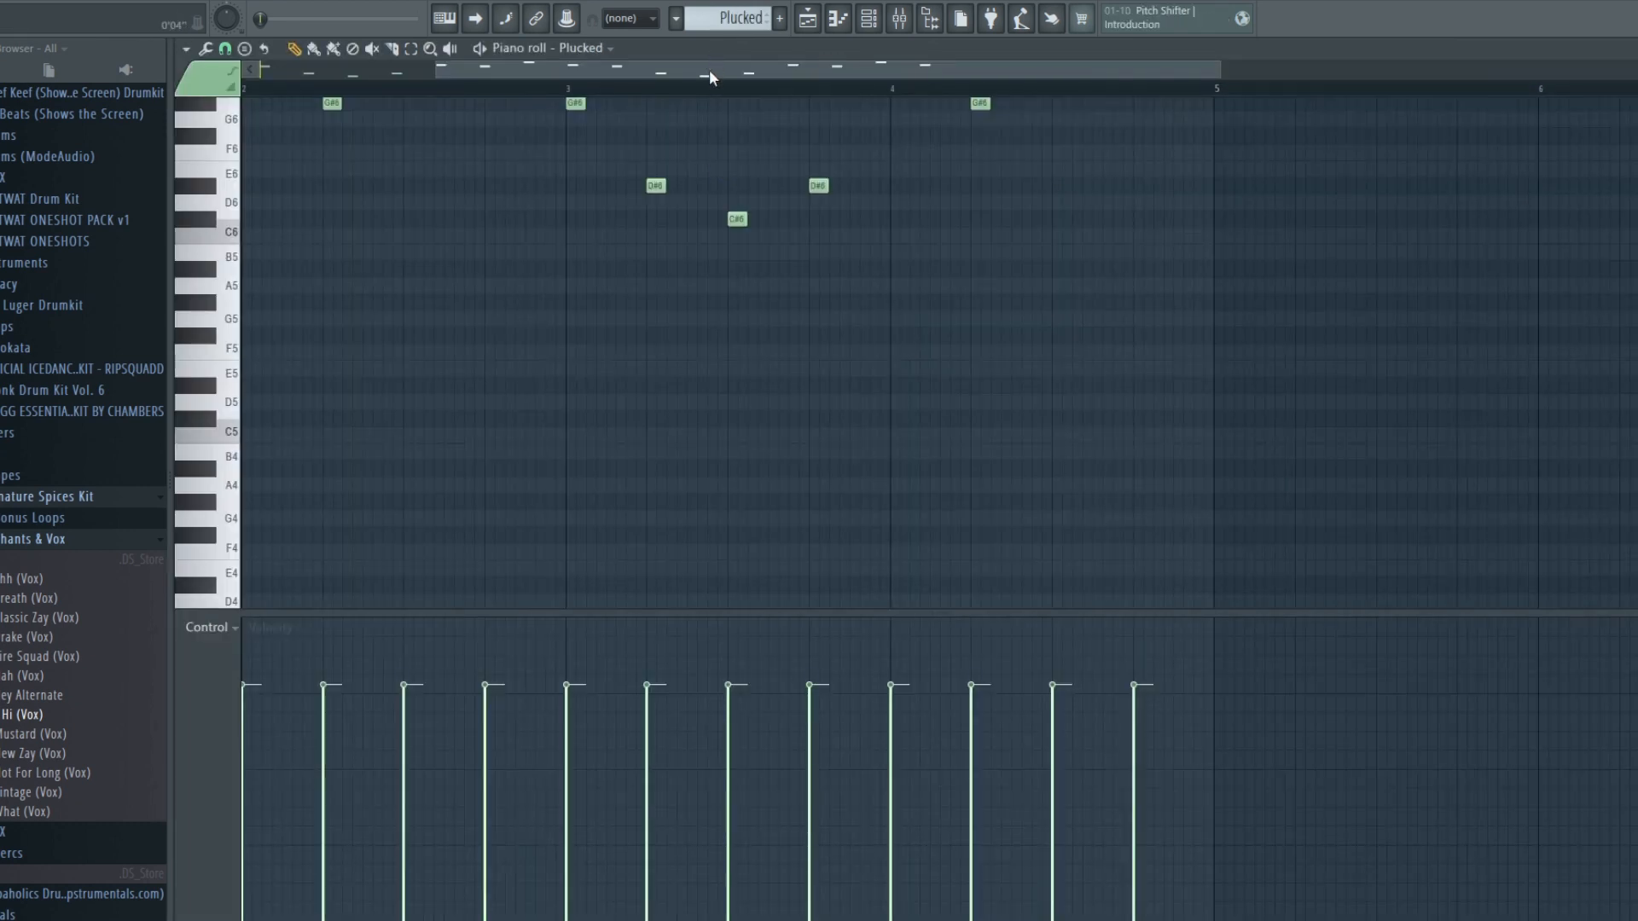
{"action": "left_click_drag", "start_coordinate": [710, 77], "coordinate": [522, 77]}
{"action": "scroll", "coordinate": [434, 152], "scroll_direction": "up", "scroll_amount": 3}
{"action": "key", "text": "space"}
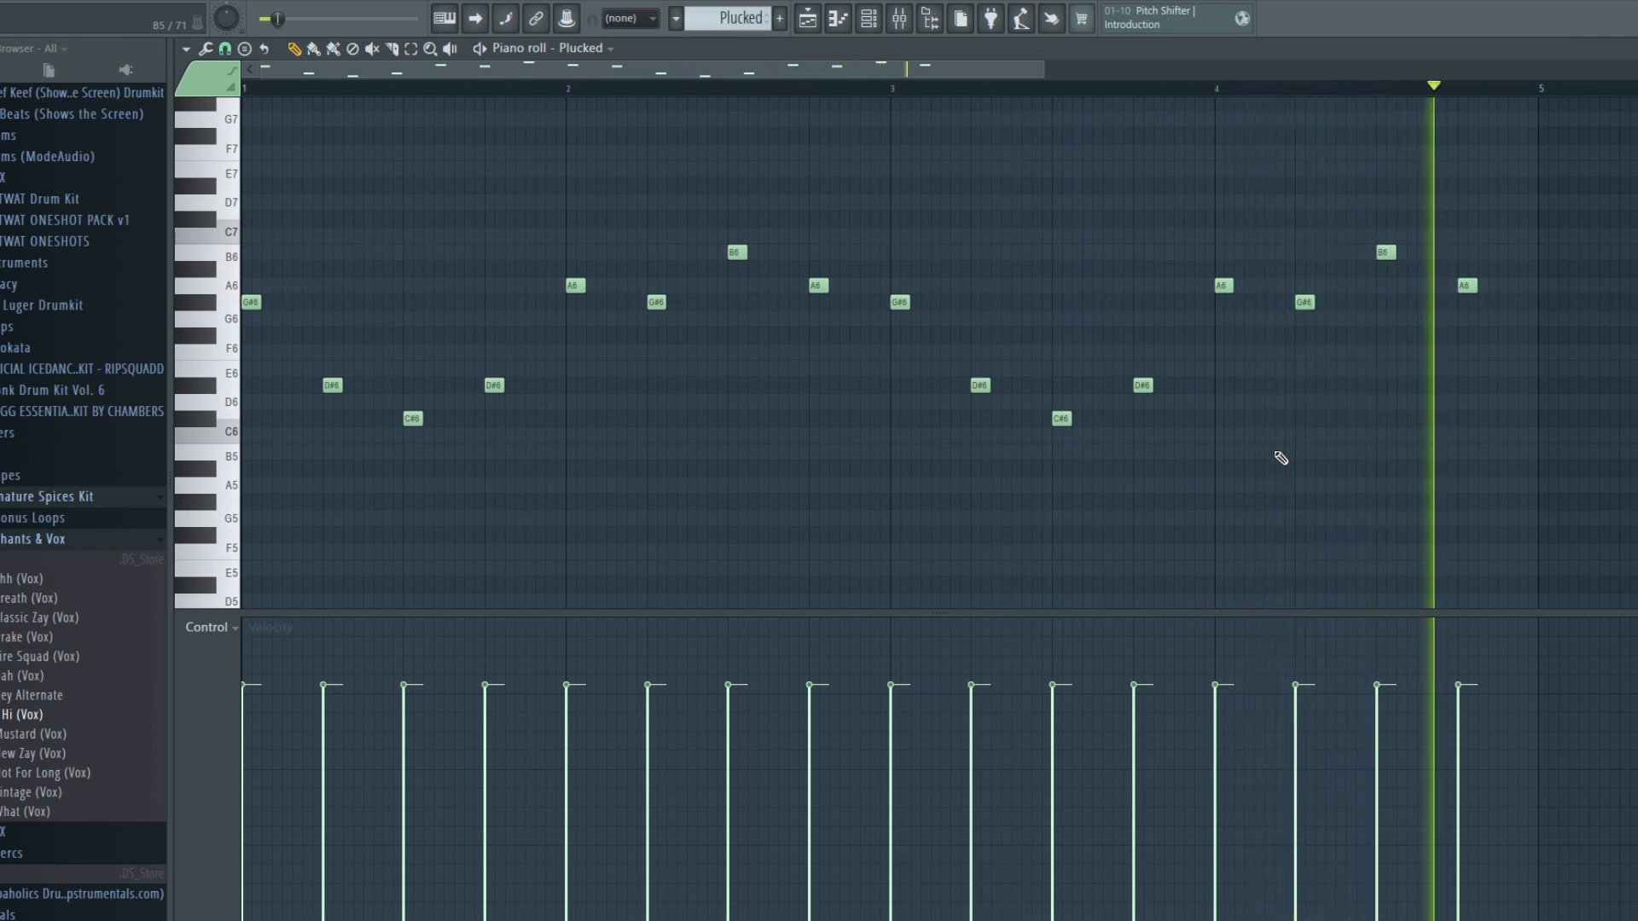
Step: Compare the Plucked clips in the playlist with the pattern's notes in the piano roll, ending back in the playlist
{"action": "left_click", "coordinate": [807, 21]}
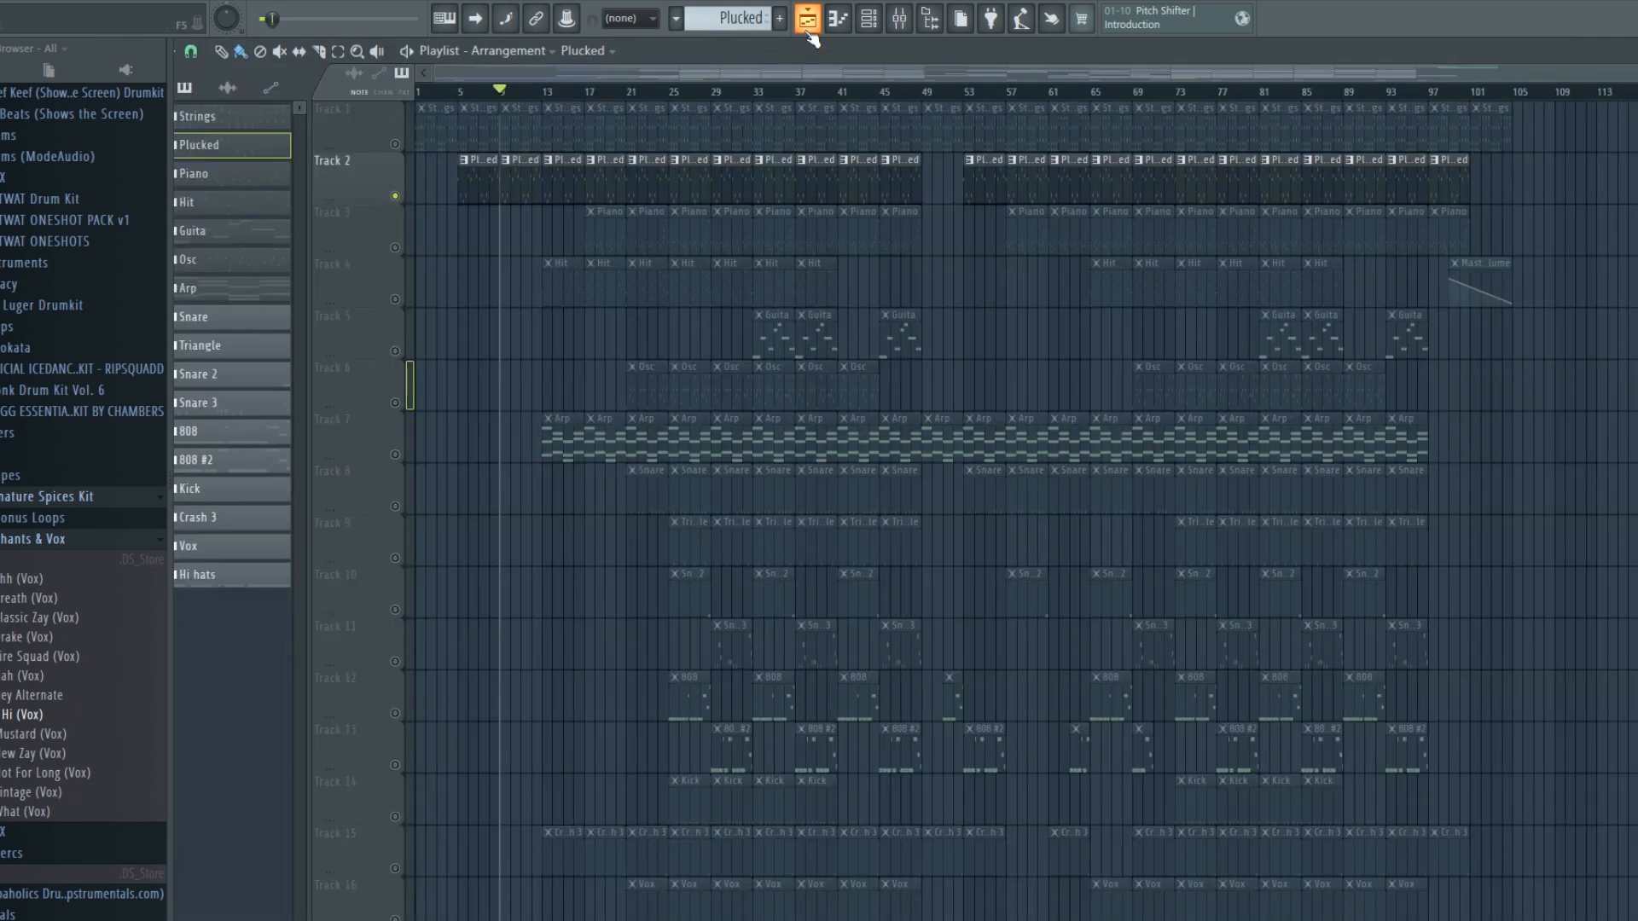
{"action": "left_click", "coordinate": [837, 18]}
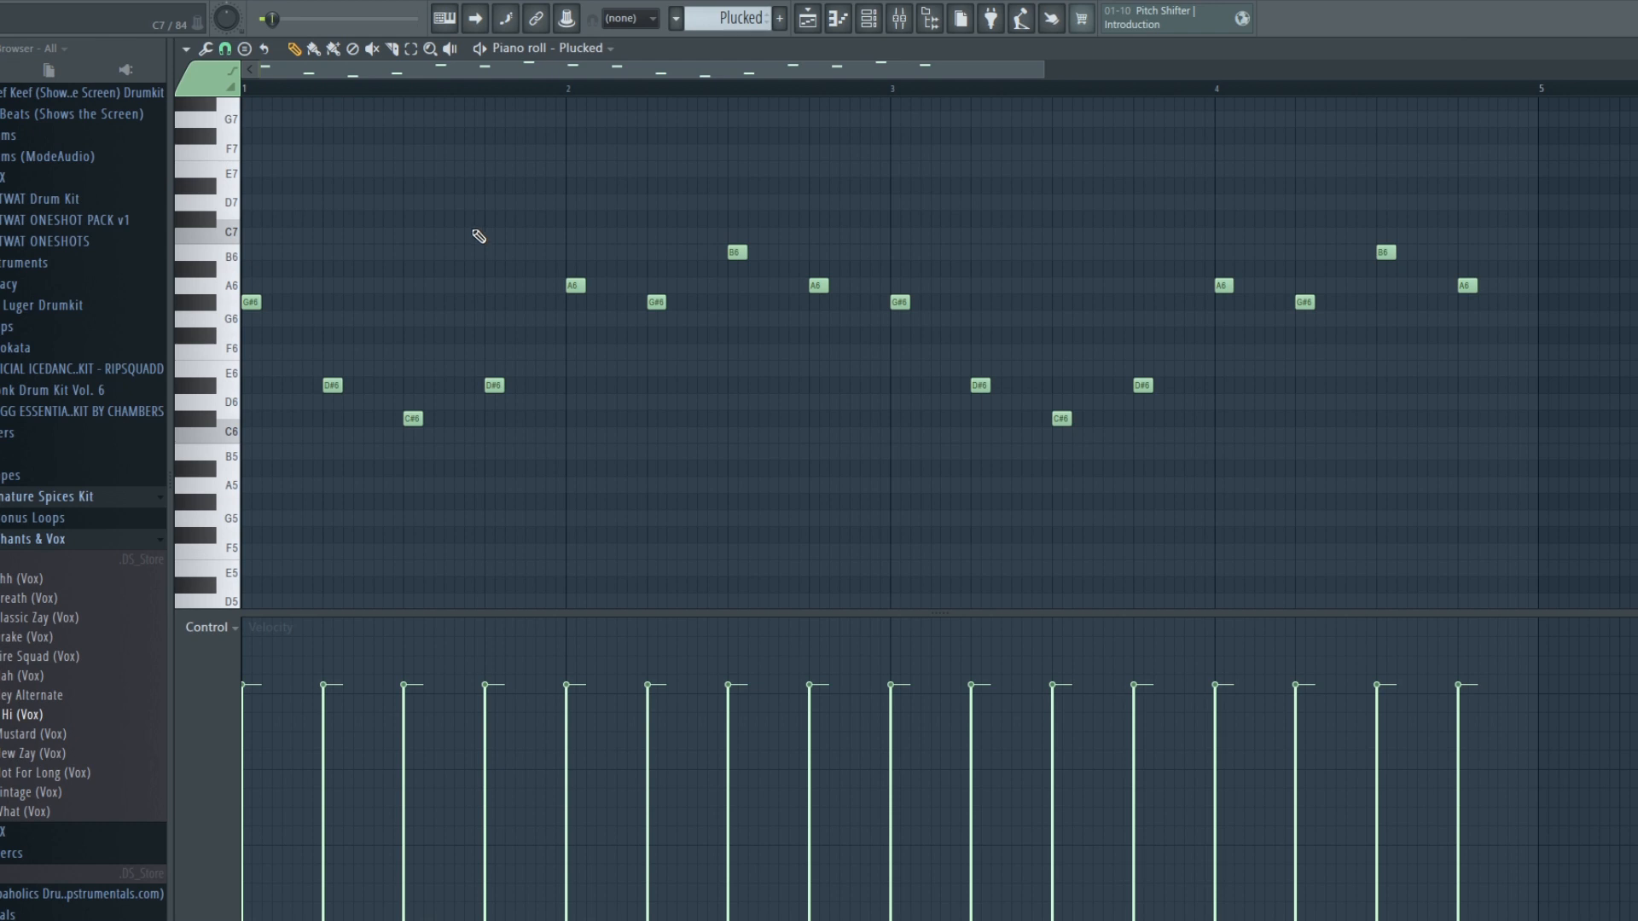
{"action": "left_click", "coordinate": [807, 18]}
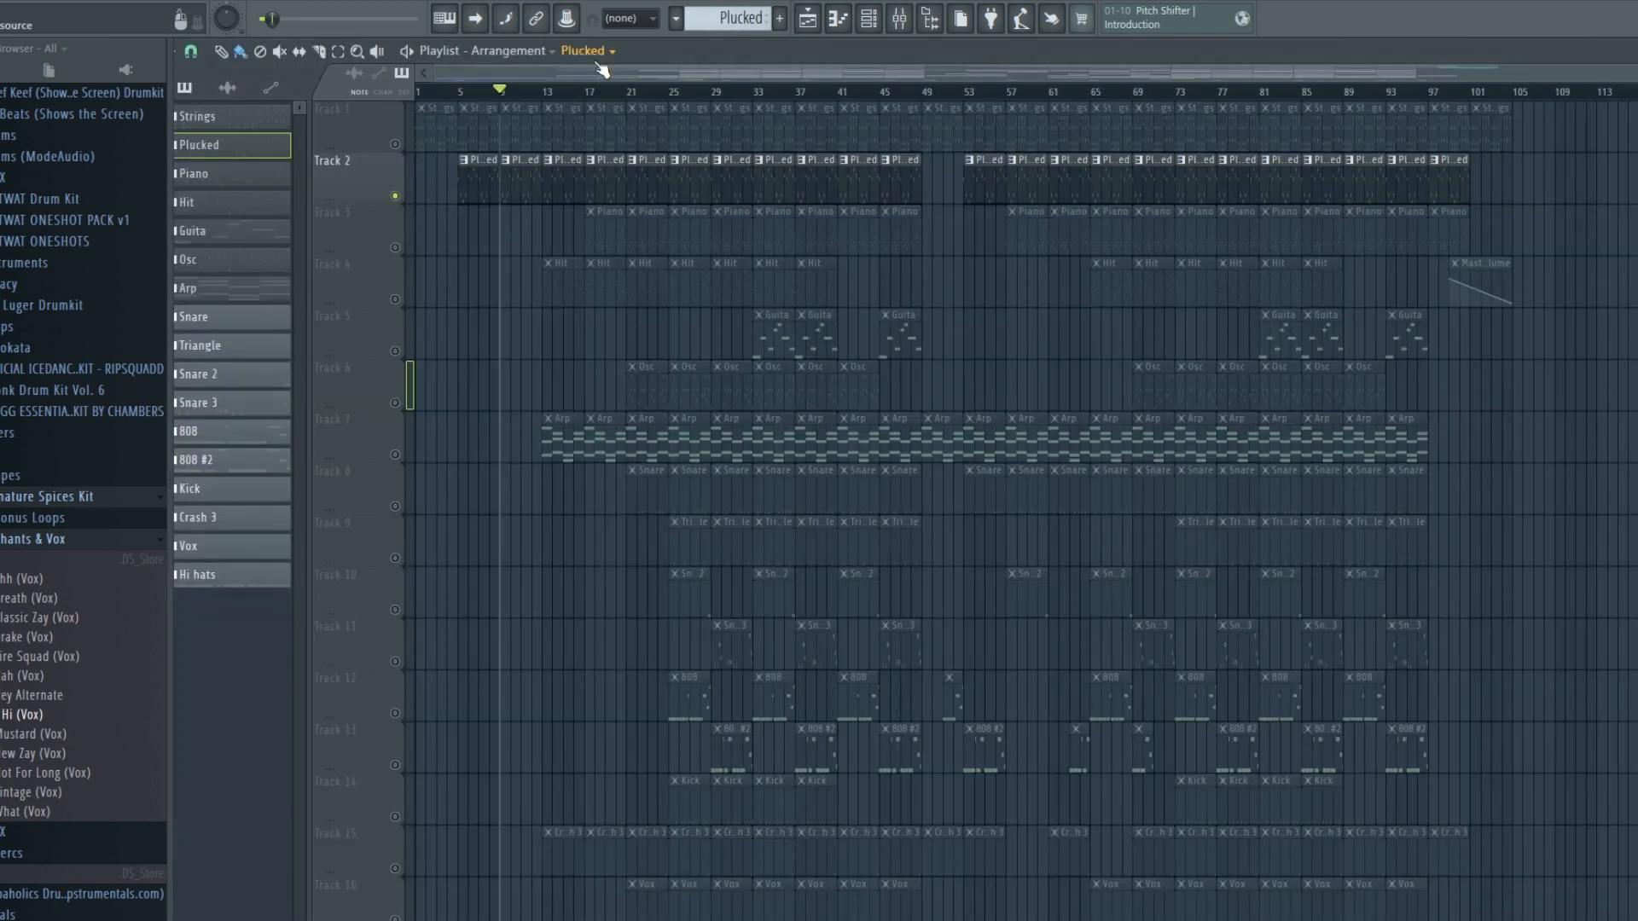
Step: Solo Track 3, set the playlist position to bar 21, and play the Piano pattern in the piano roll
{"action": "left_click", "coordinate": [395, 195]}
{"action": "left_click", "coordinate": [395, 248], "text": "ctrl"}
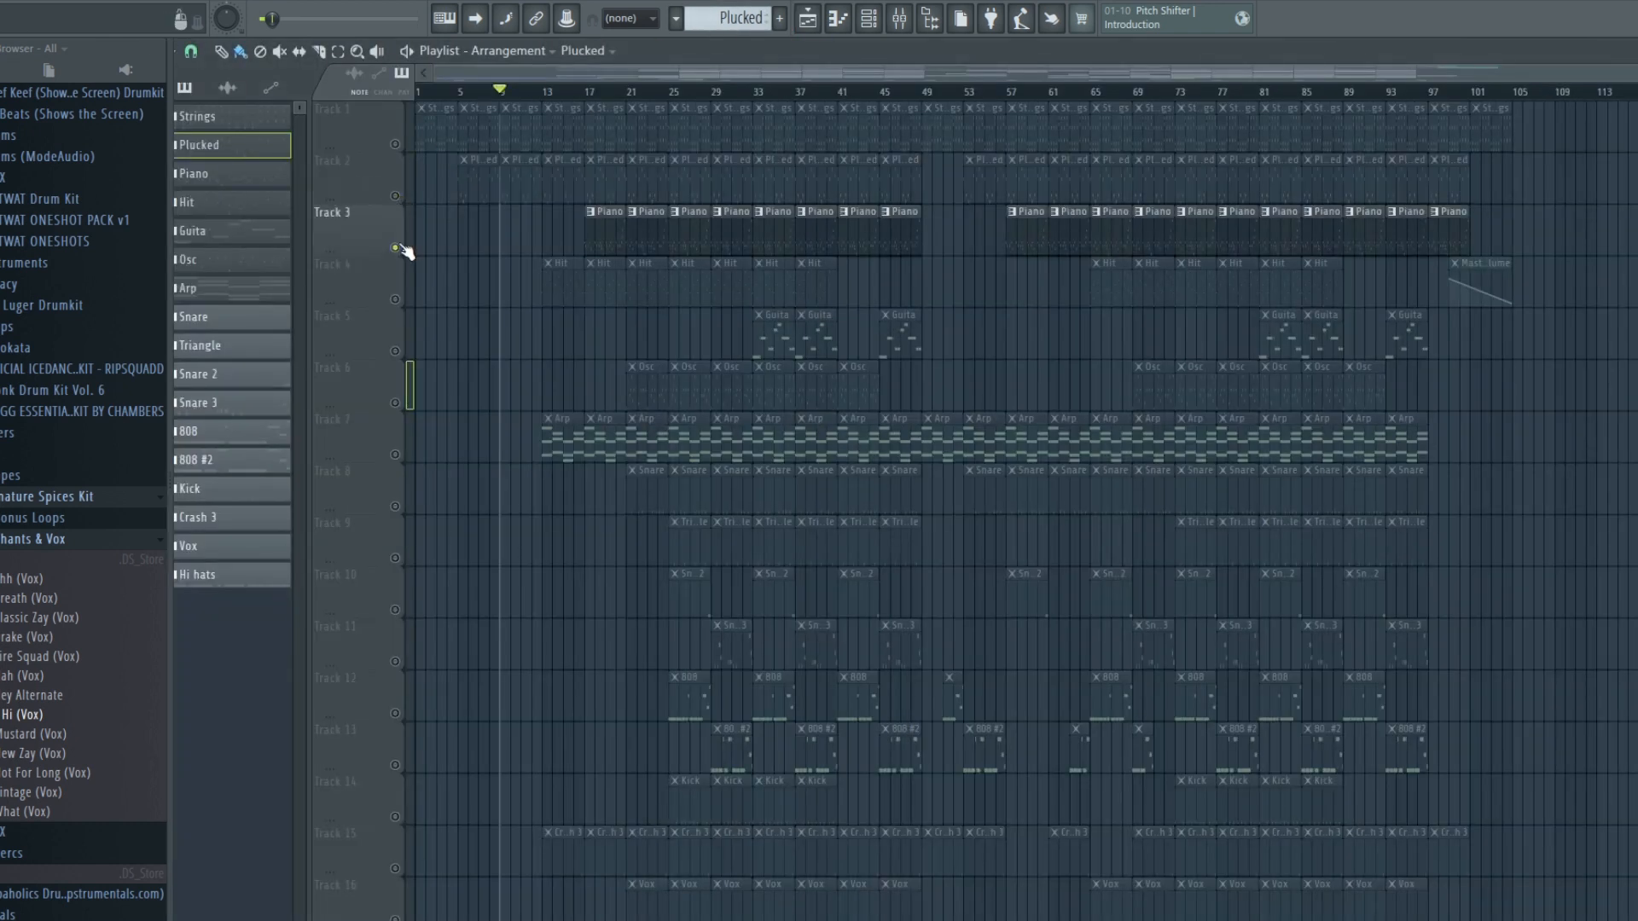
{"action": "scroll", "coordinate": [630, 102], "scroll_direction": "up", "scroll_amount": 3}
{"action": "left_click", "coordinate": [620, 91]}
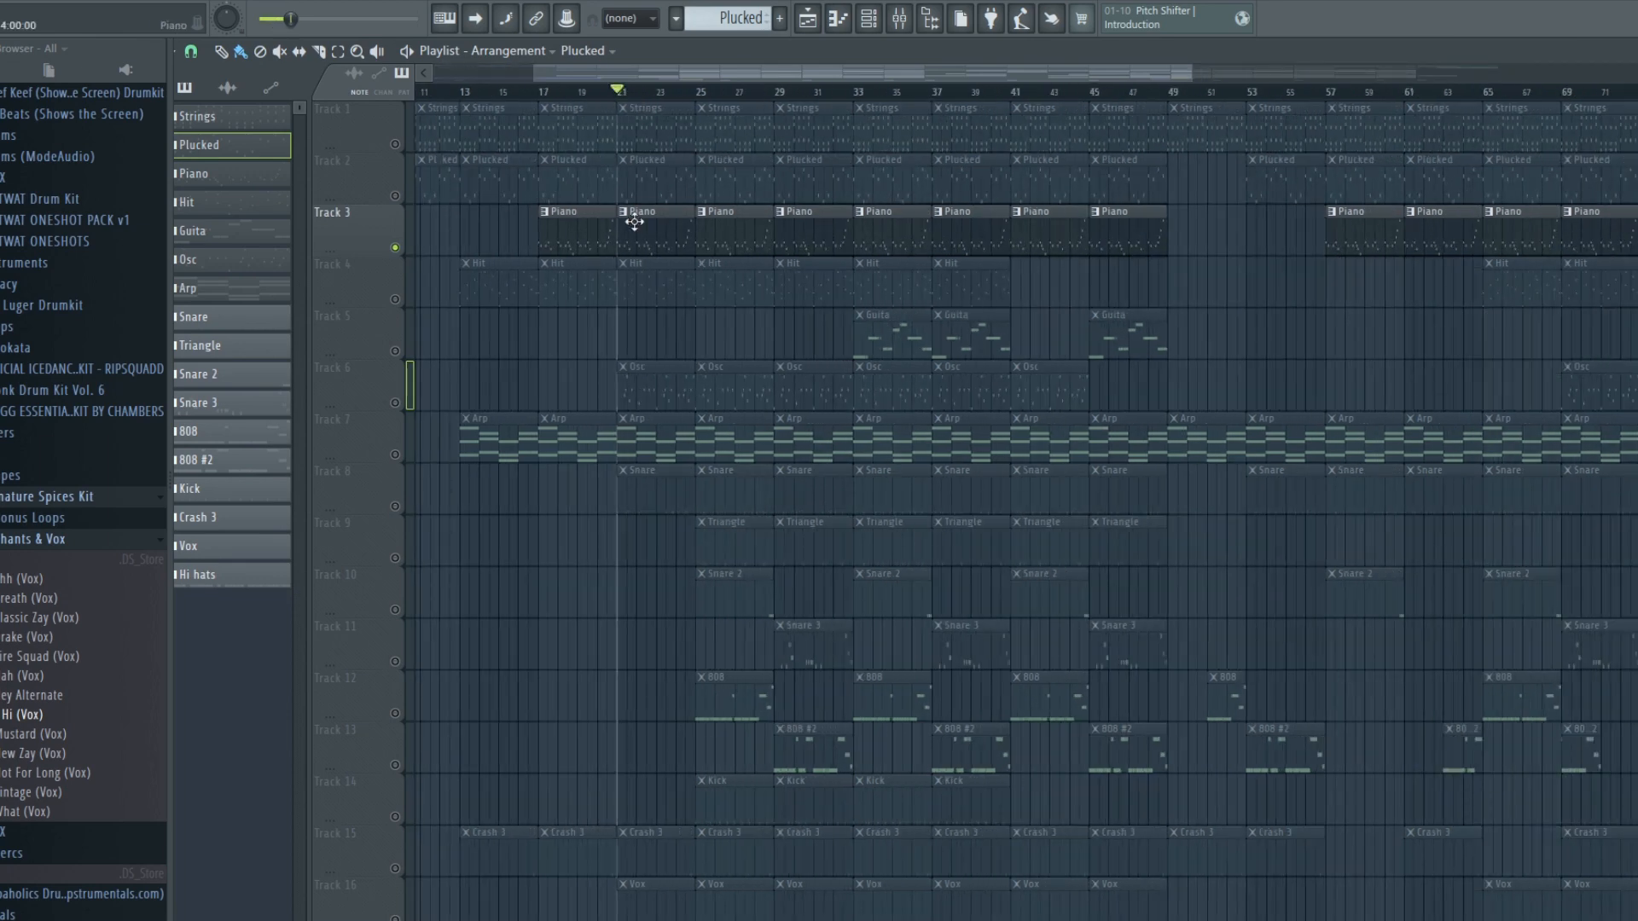
{"action": "double_click", "coordinate": [634, 222]}
{"action": "left_click_drag", "start_coordinate": [680, 73], "coordinate": [494, 62]}
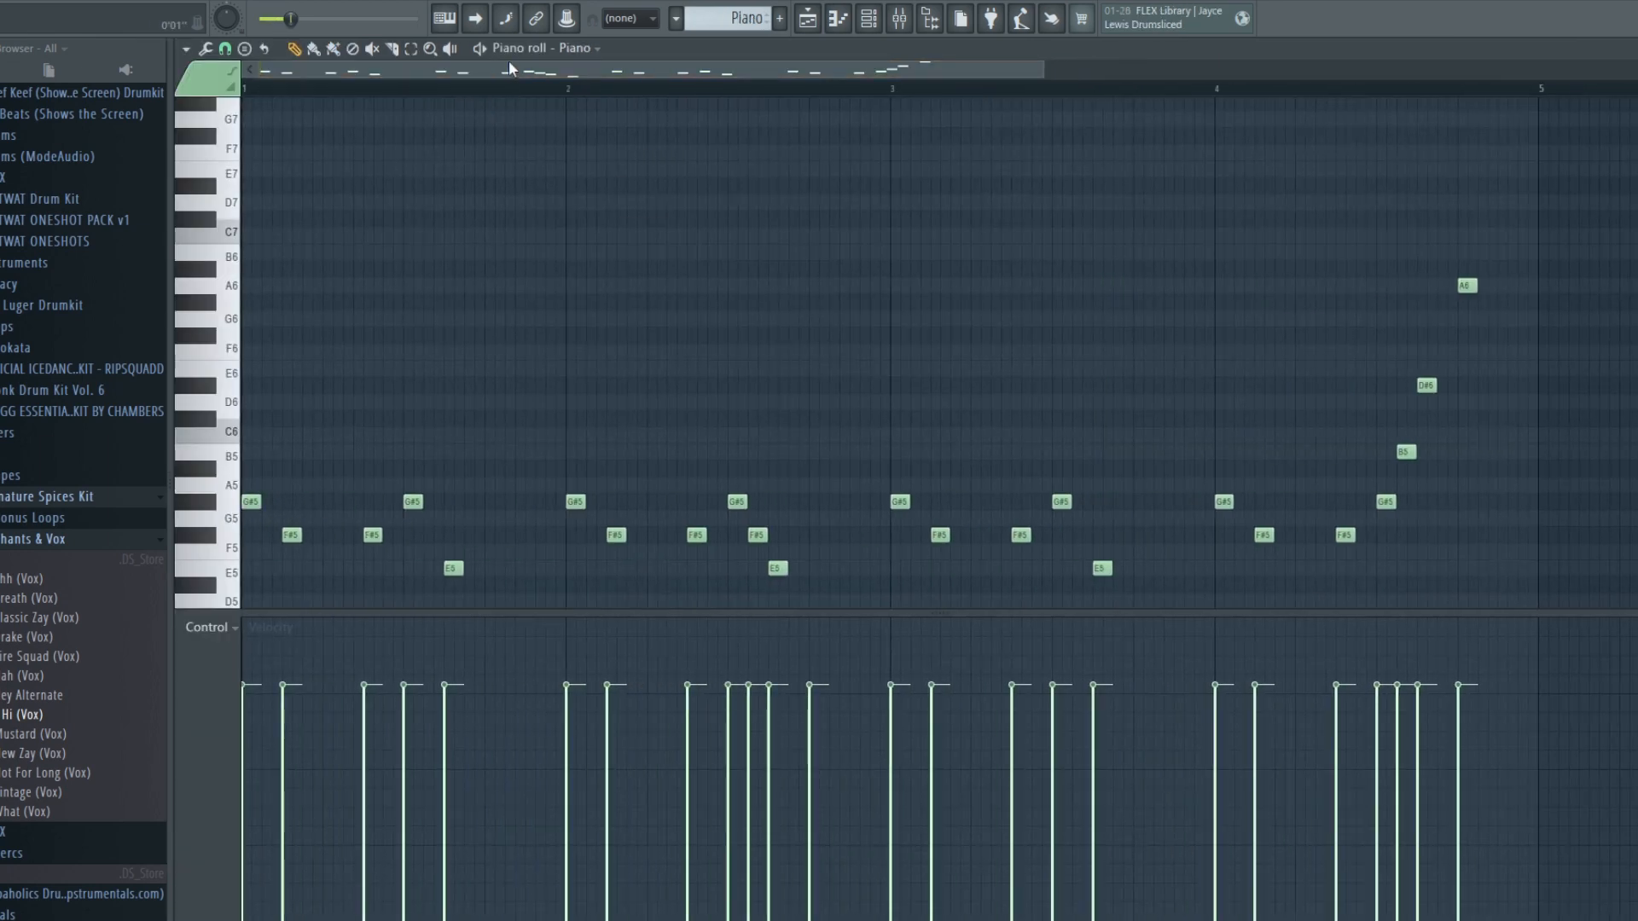
{"action": "scroll", "coordinate": [517, 136], "scroll_direction": "down", "scroll_amount": 3}
{"action": "key", "text": "space"}
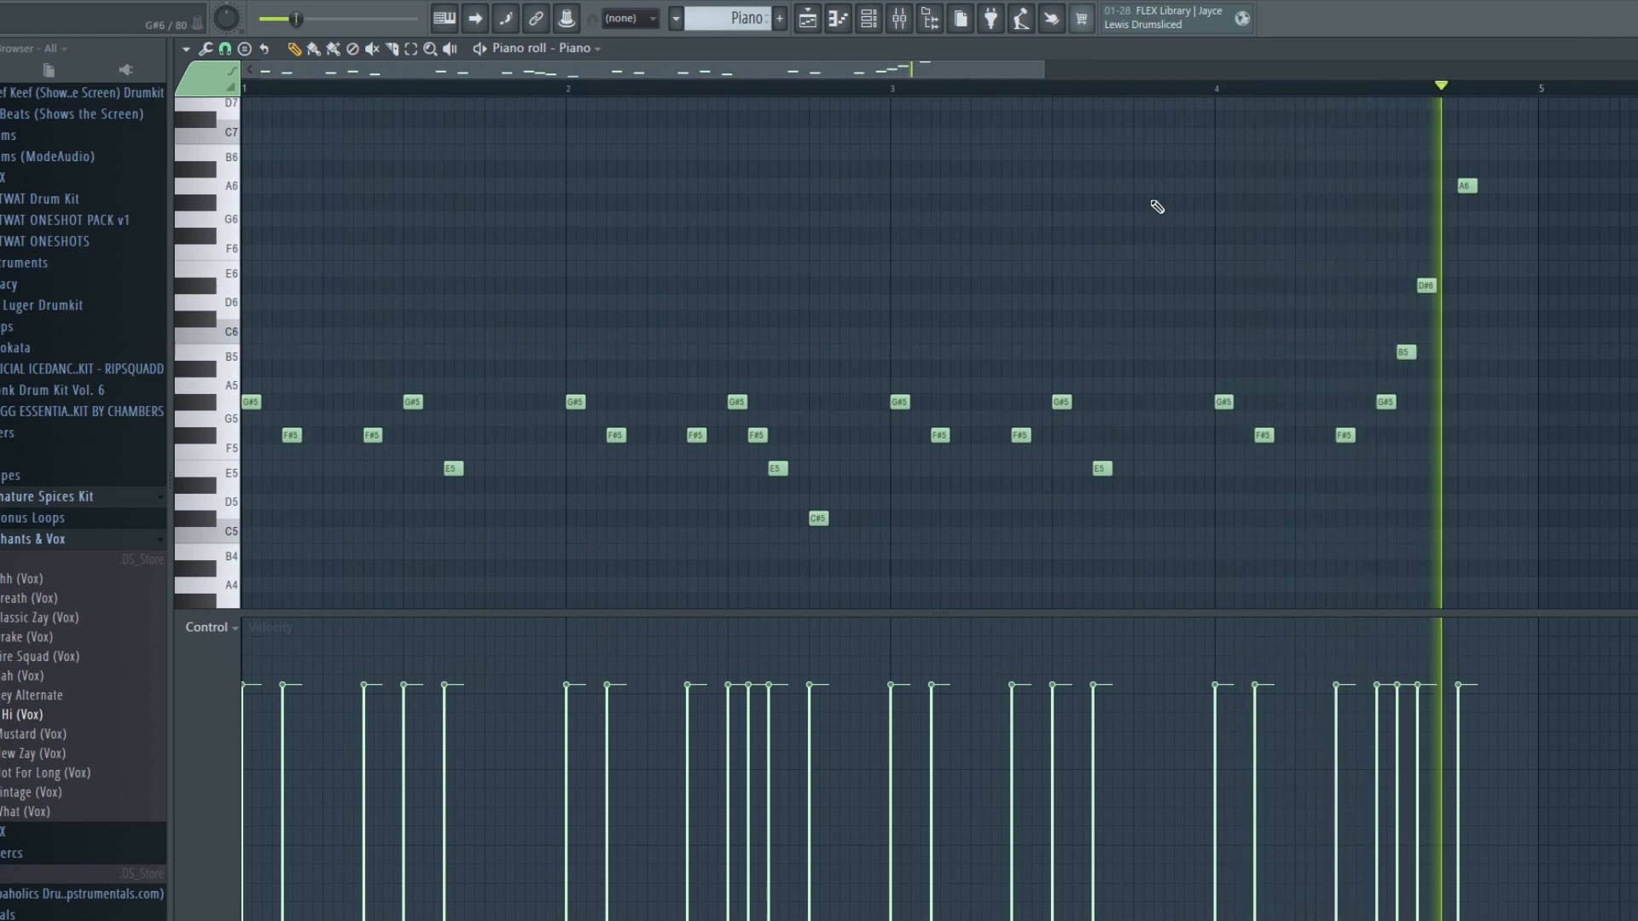
{"action": "key", "text": "space"}
Step: Review the Plucked pattern's notes in the piano roll and return to the playlist
{"action": "left_click", "coordinate": [812, 22]}
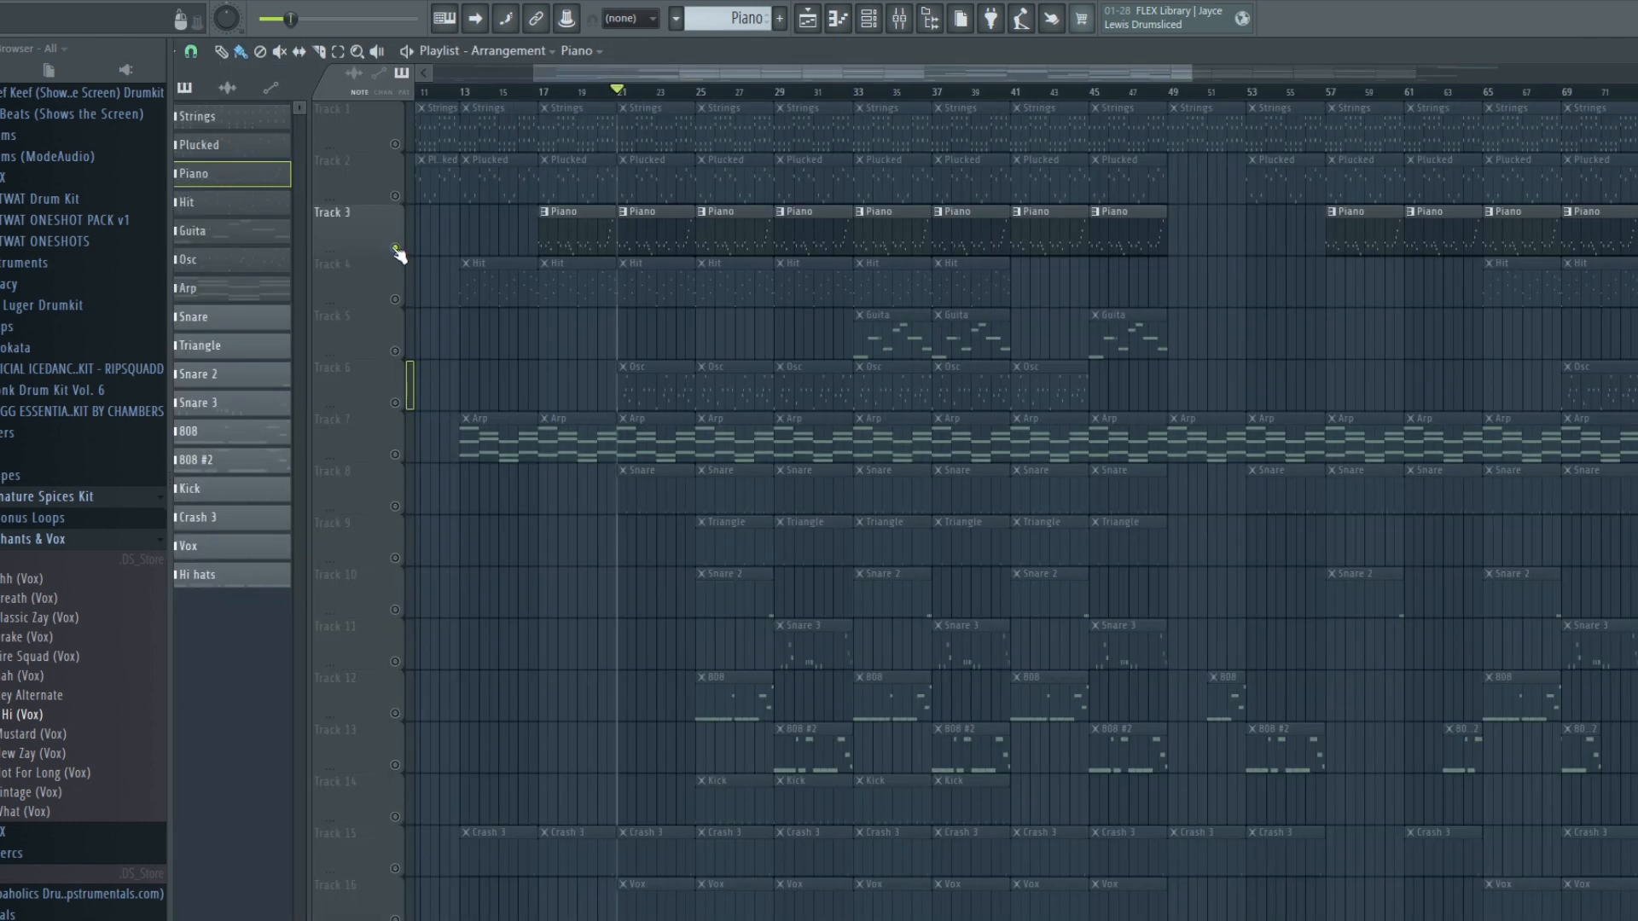
{"action": "double_click", "coordinate": [635, 194]}
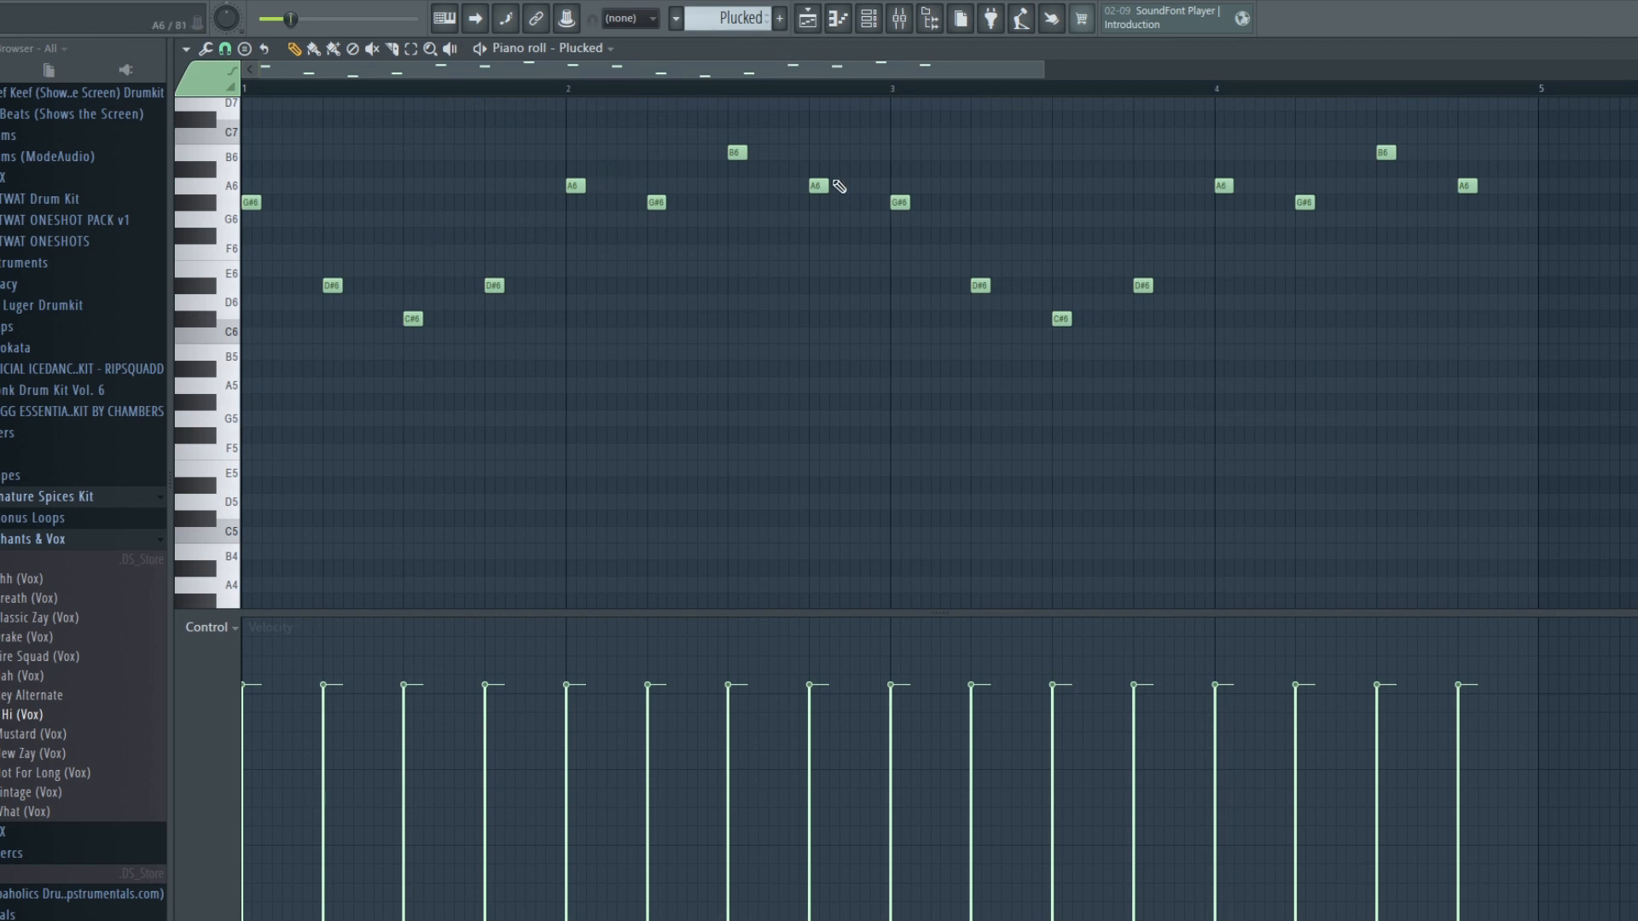
{"action": "left_click", "coordinate": [808, 19]}
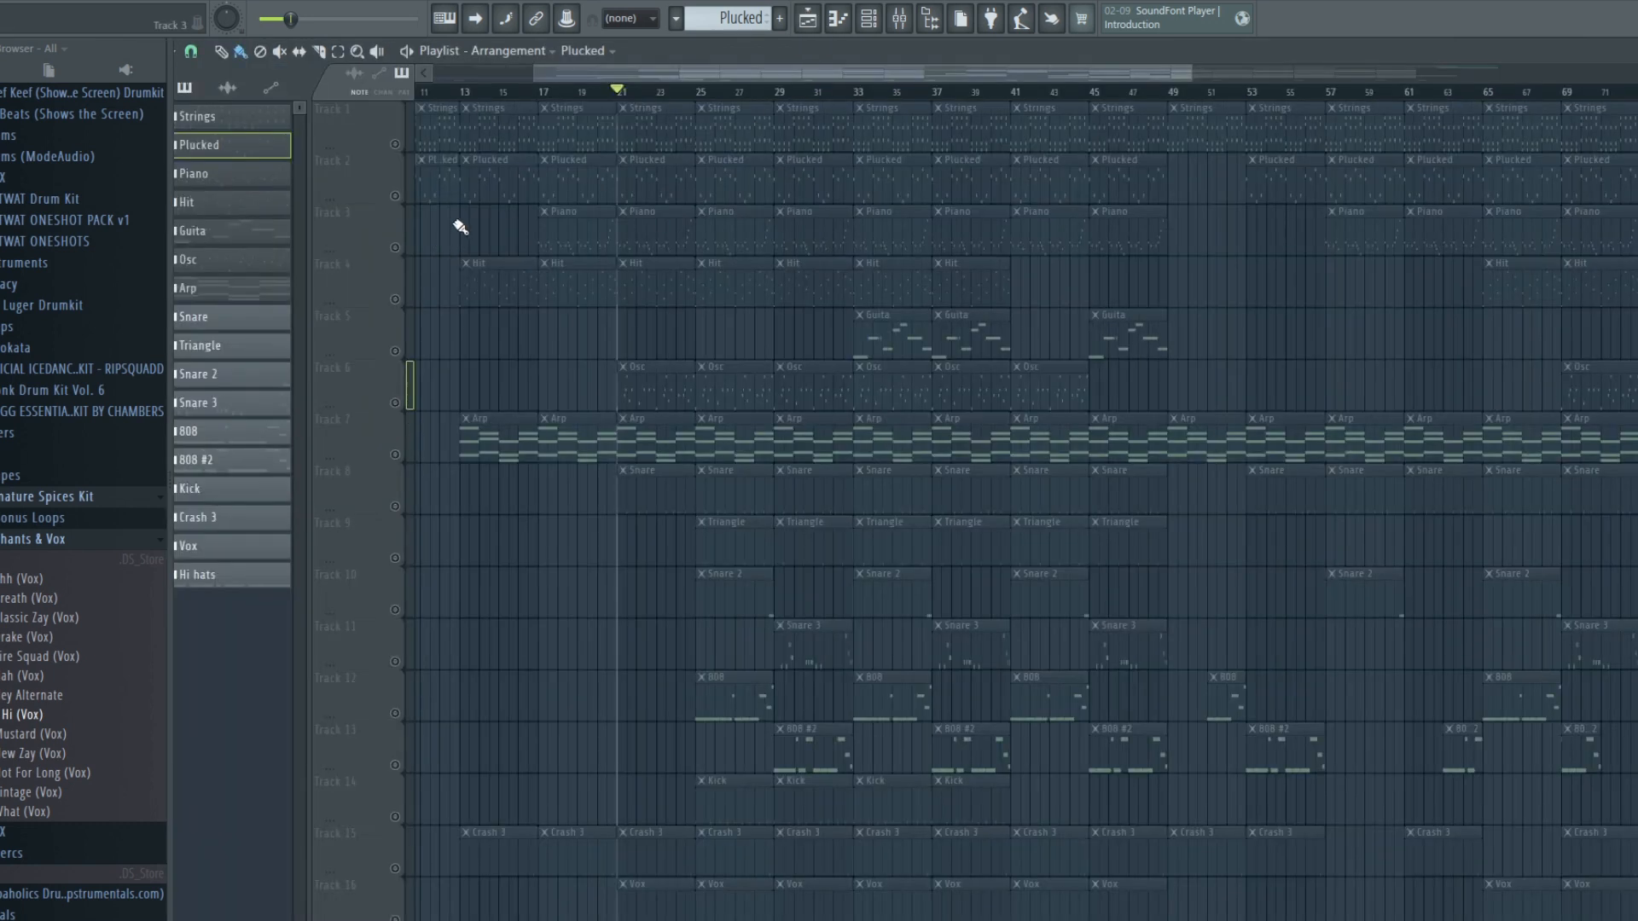
Step: Reopen the Piano pattern, examine its melody back to the first bar, and return to the playlist
{"action": "double_click", "coordinate": [669, 241]}
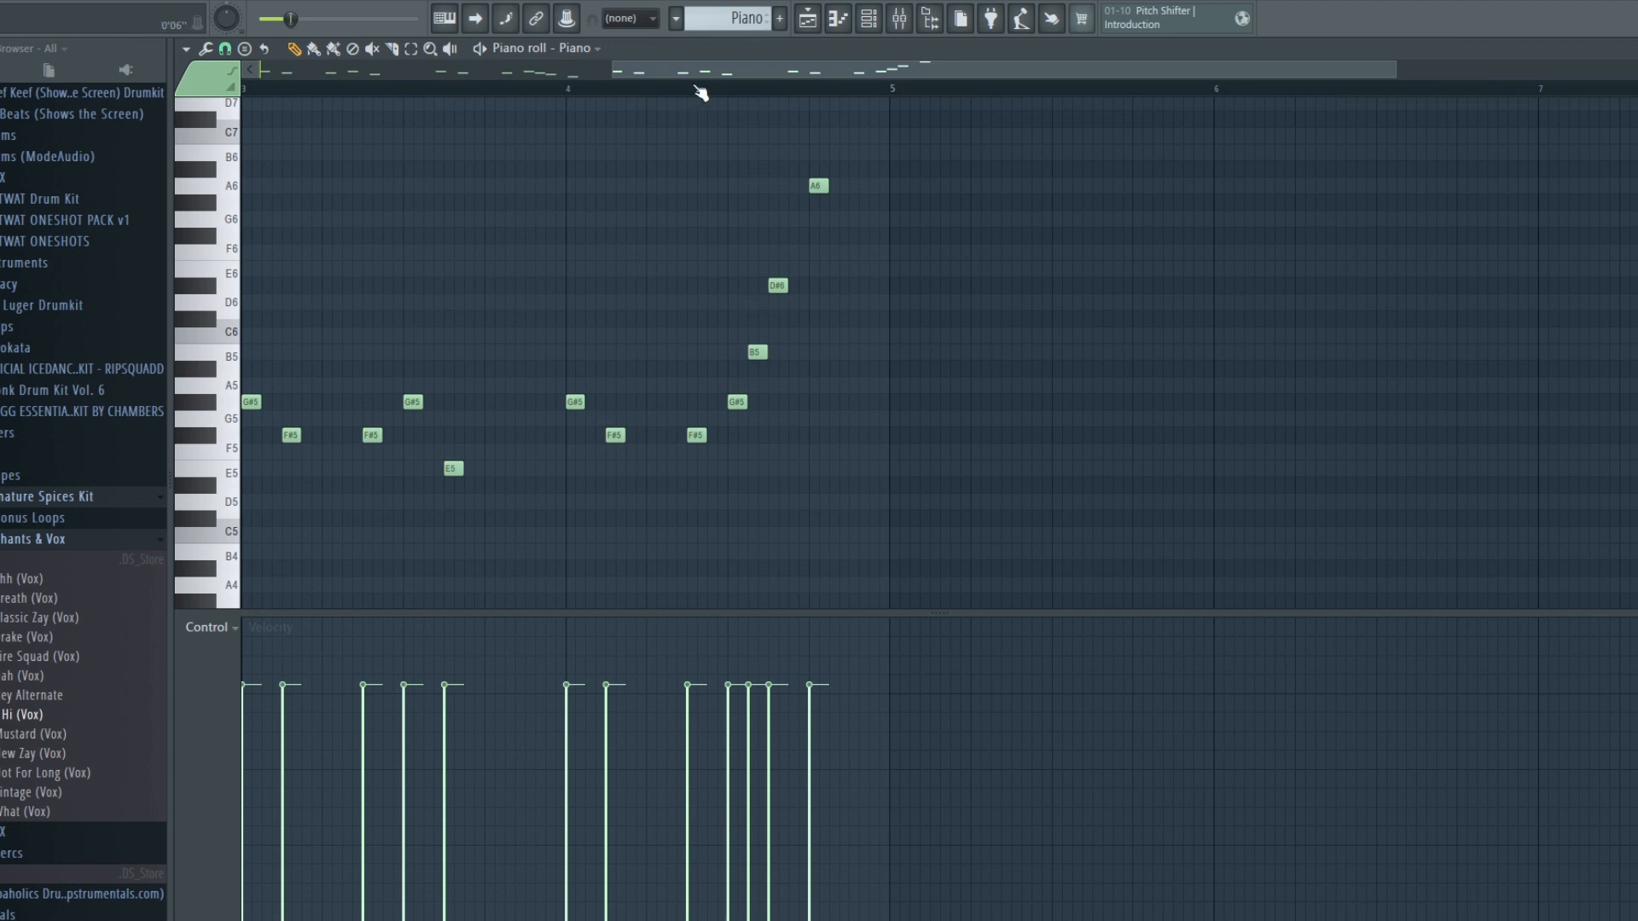
{"action": "left_click_drag", "start_coordinate": [714, 69], "coordinate": [475, 182]}
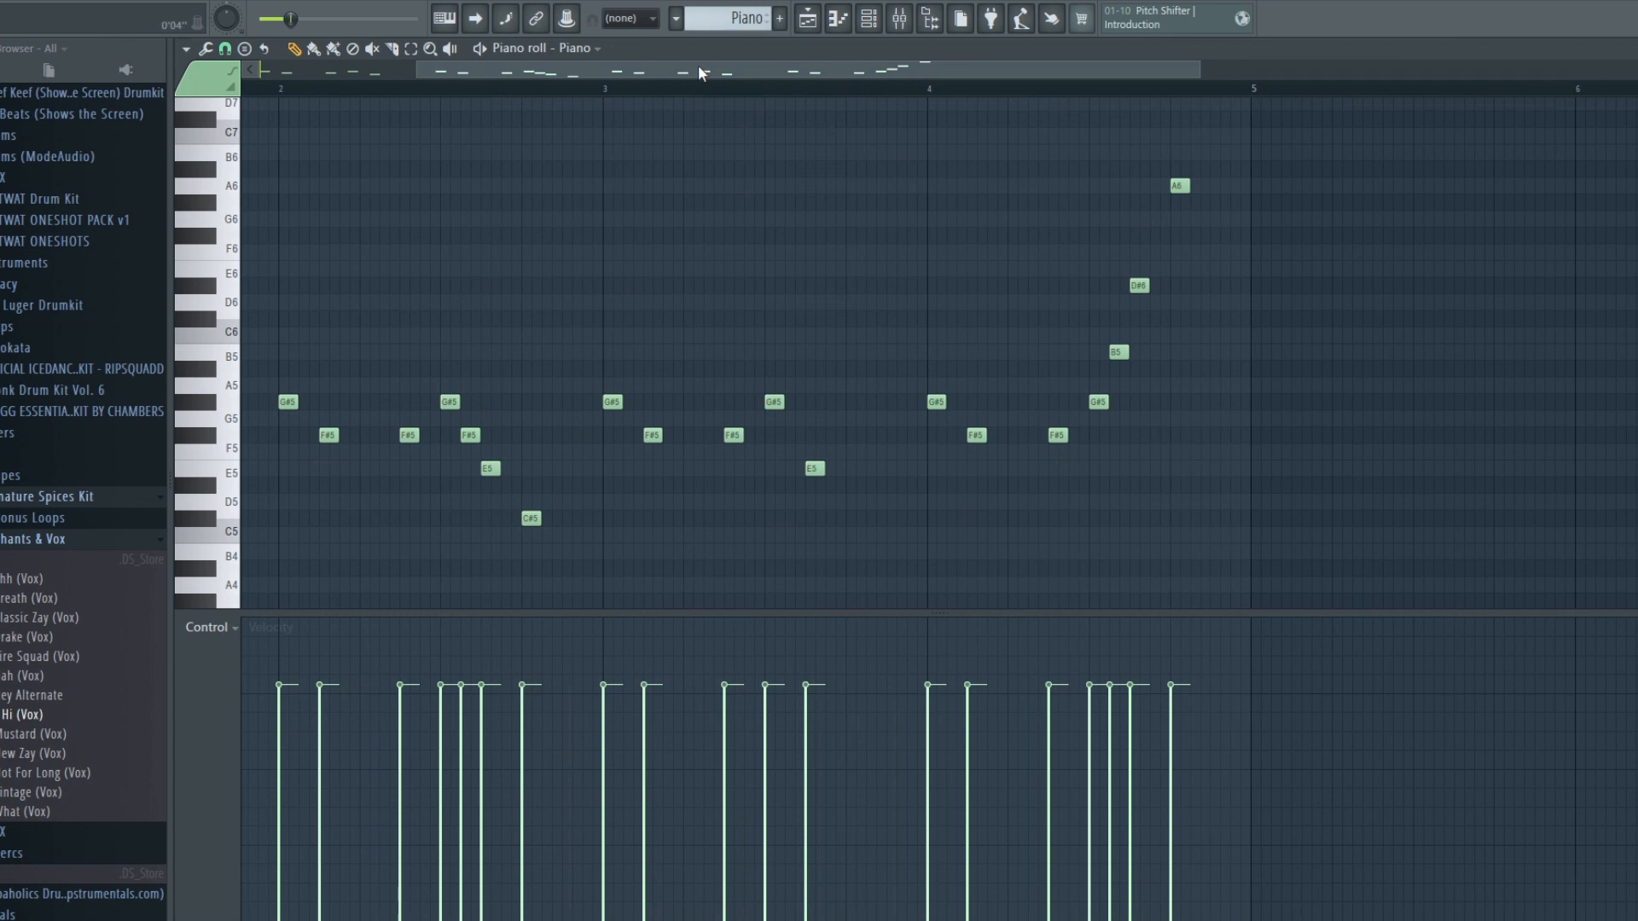
{"action": "left_click_drag", "start_coordinate": [698, 65], "coordinate": [498, 63]}
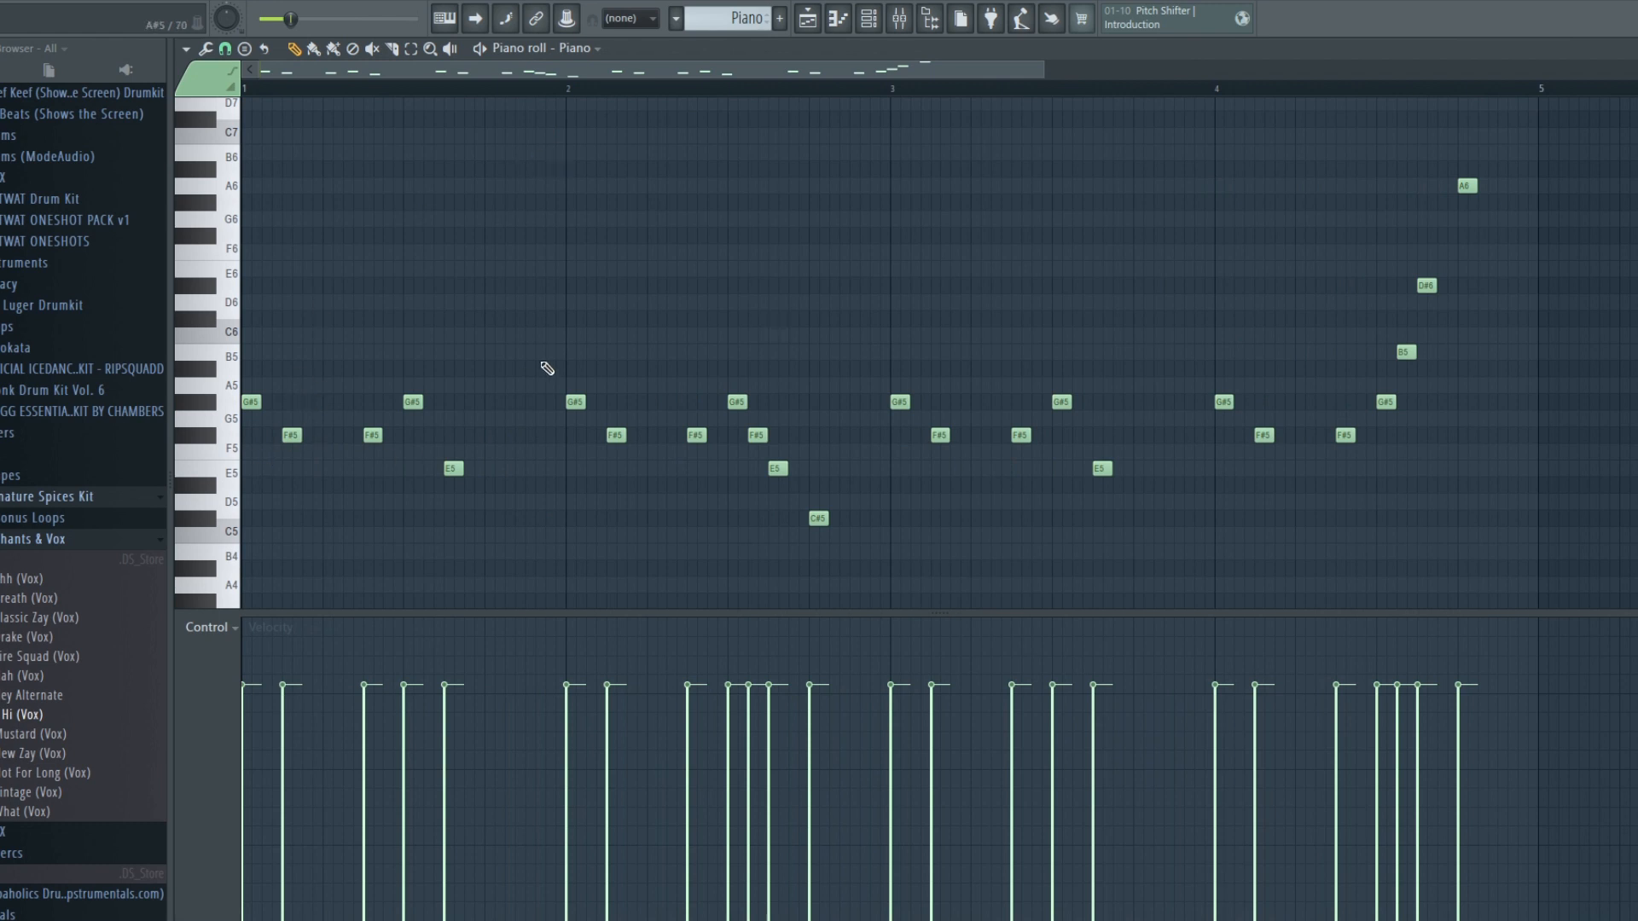
{"action": "left_click", "coordinate": [807, 18]}
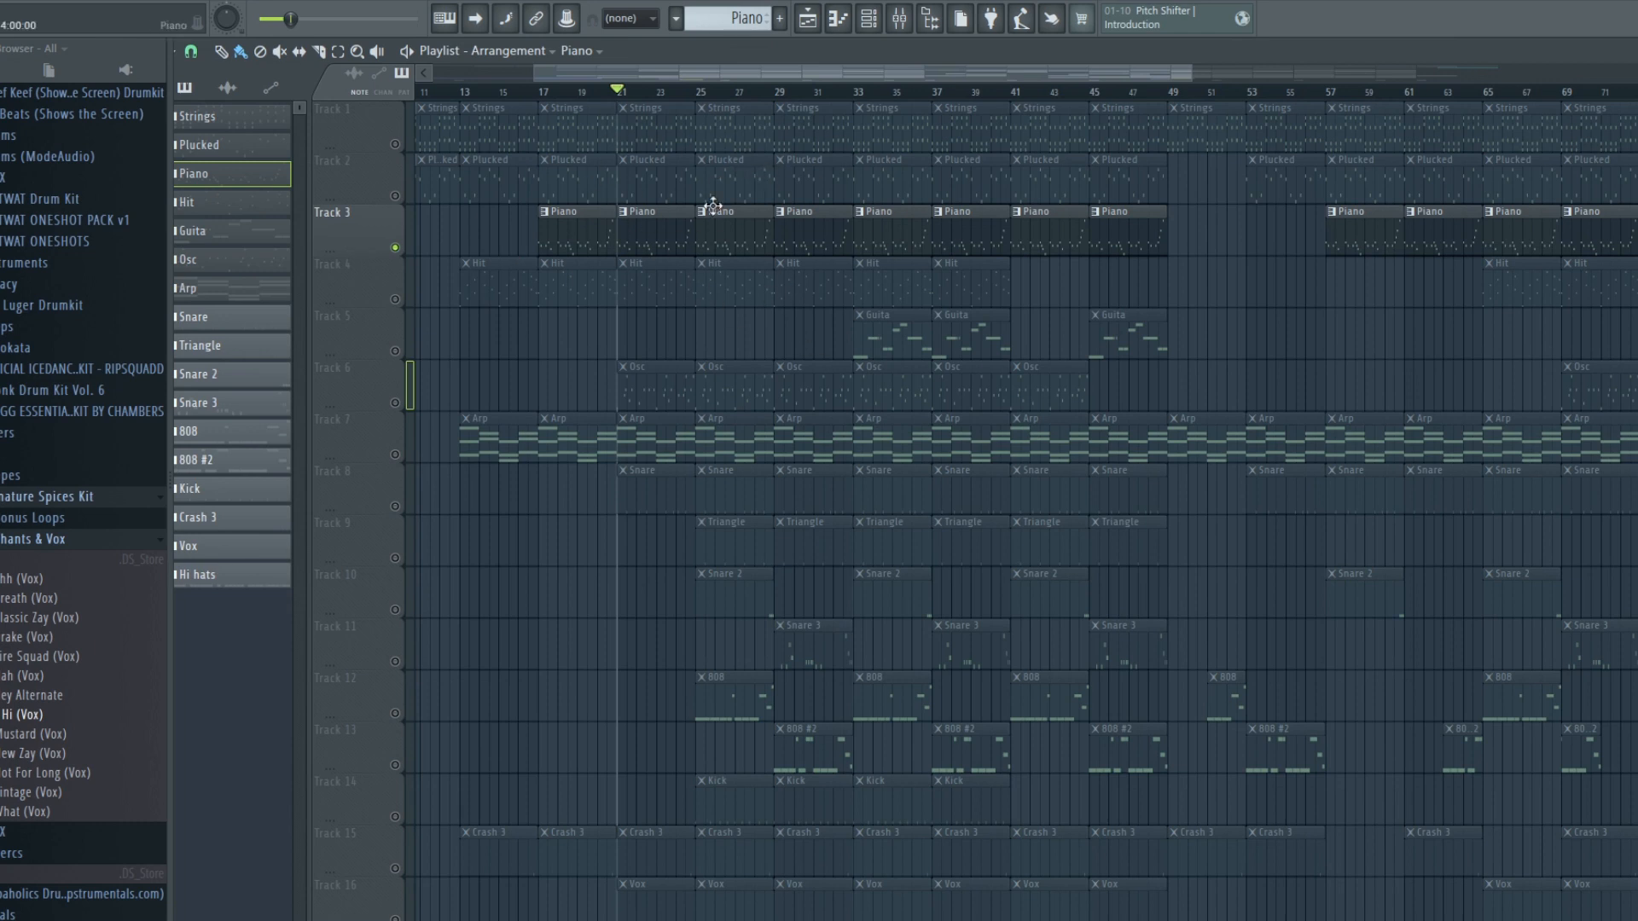
Step: Solo Track 4 instead of Track 3 and show the whole Hit pattern in the piano roll
{"action": "left_click", "coordinate": [395, 249]}
{"action": "left_click", "coordinate": [395, 300]}
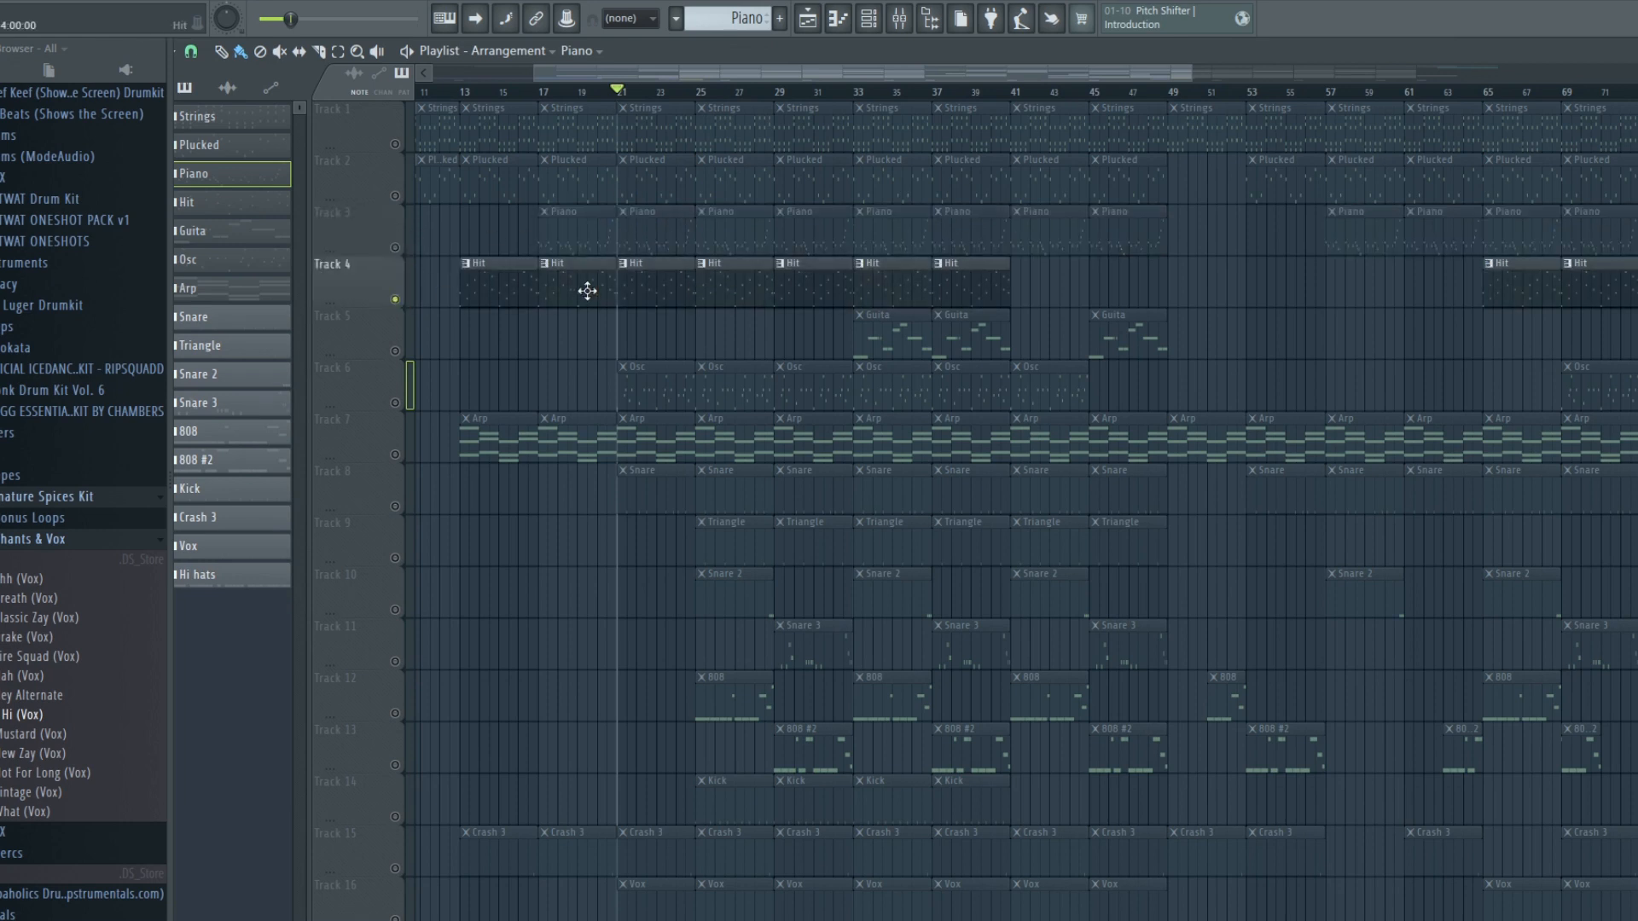
{"action": "double_click", "coordinate": [646, 289]}
{"action": "left_click_drag", "start_coordinate": [724, 74], "coordinate": [431, 70]}
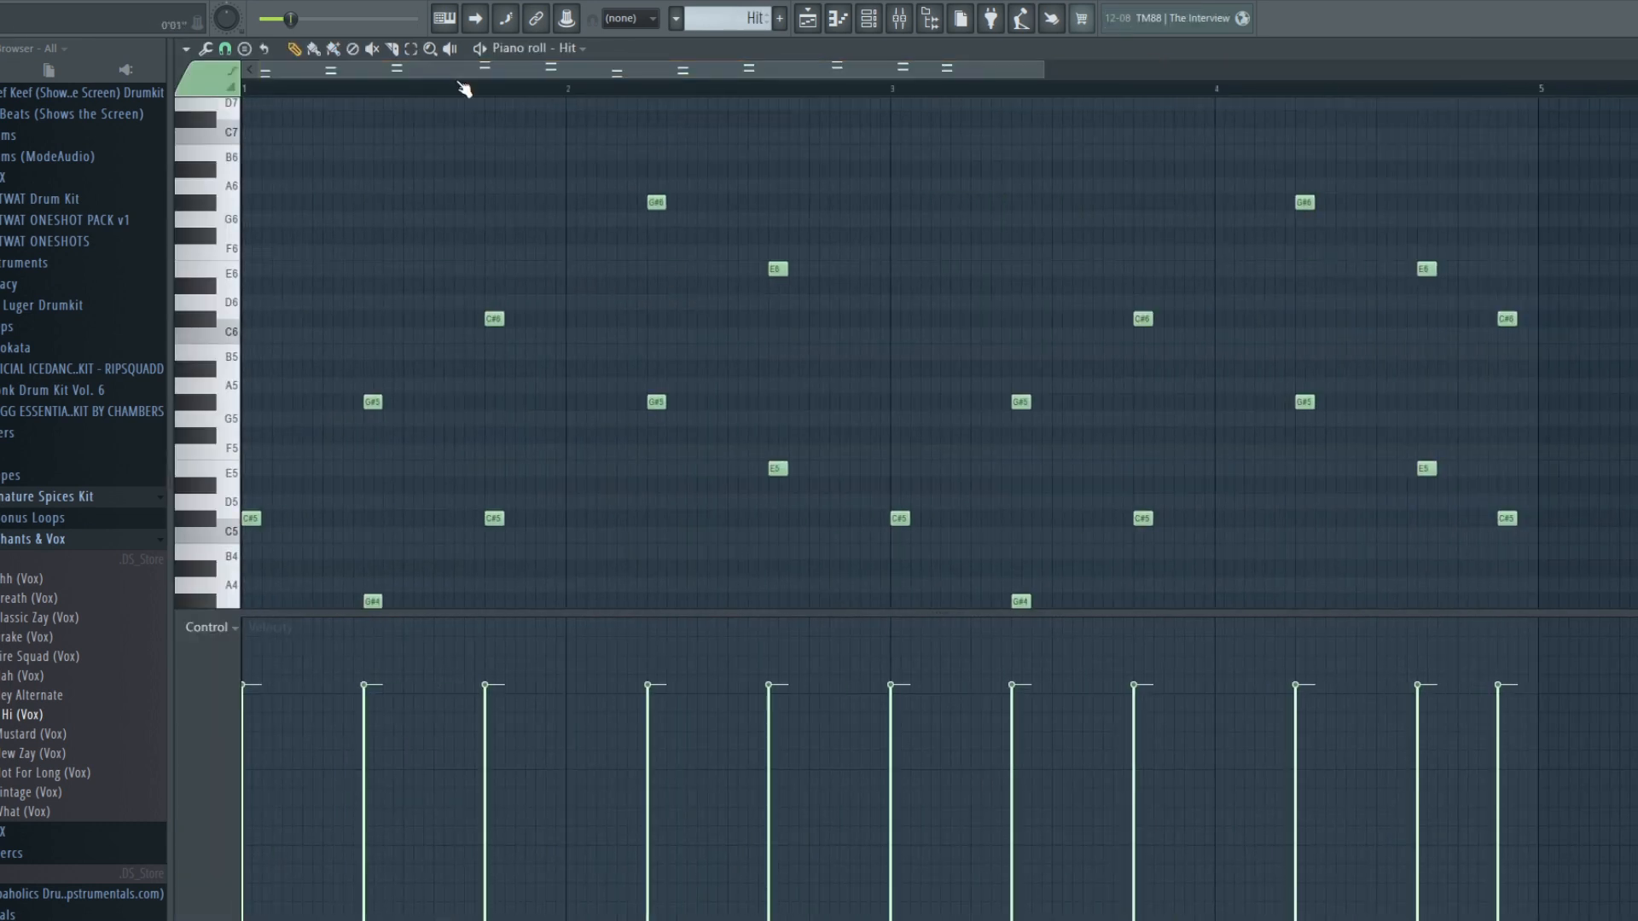
{"action": "scroll", "coordinate": [462, 86], "scroll_direction": "down", "scroll_amount": 1}
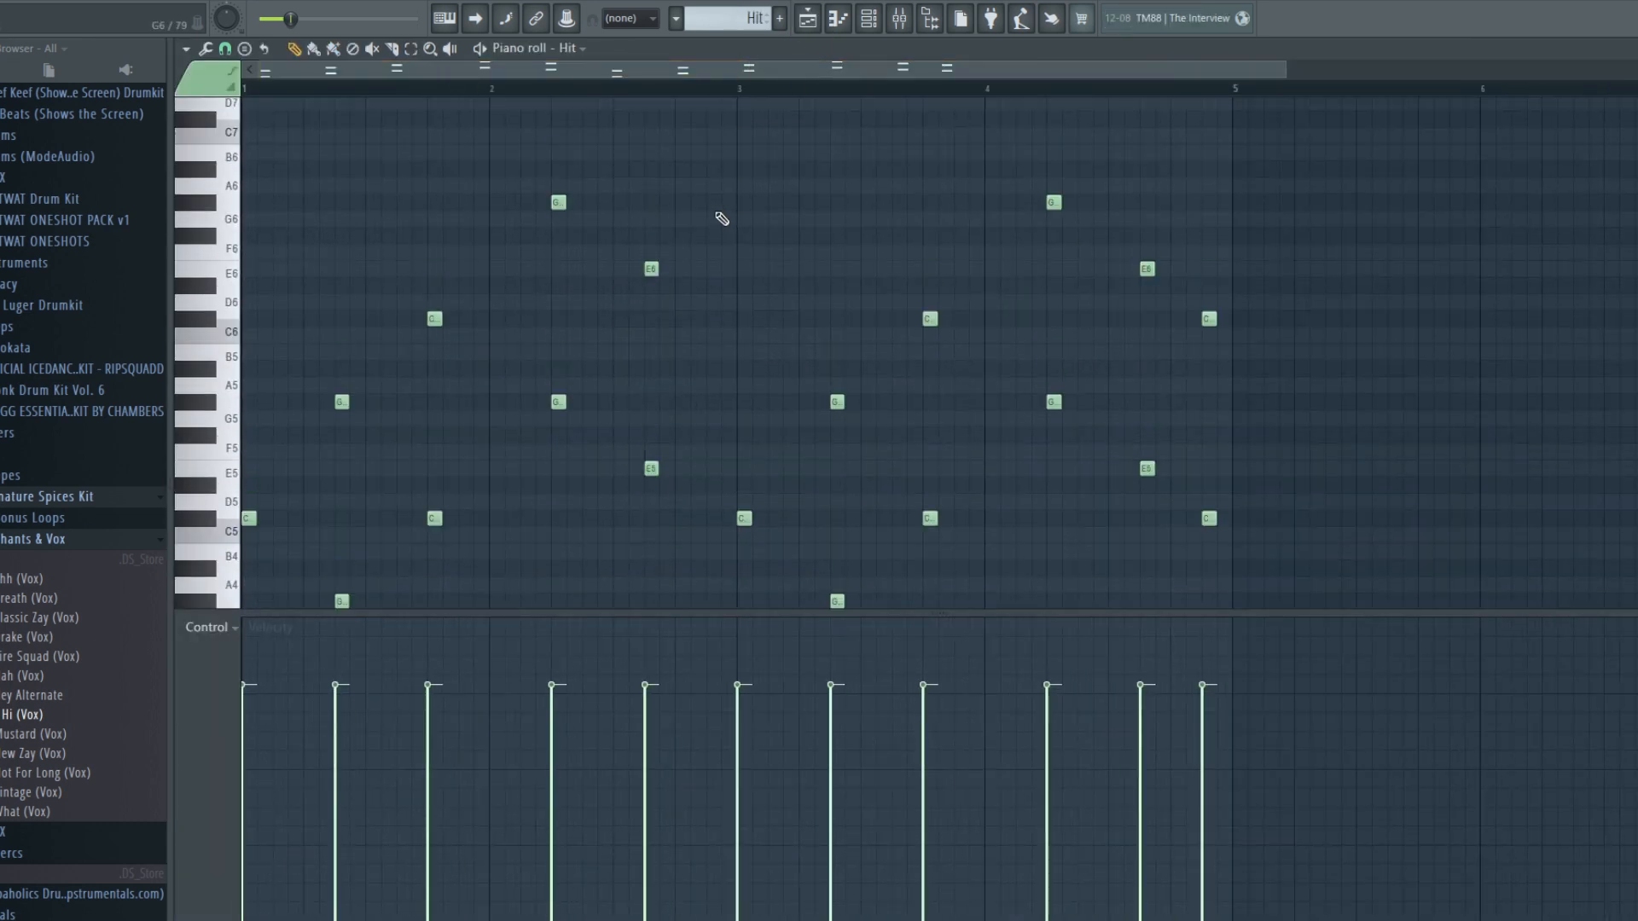
Step: Play the Hit pattern in the piano roll and follow its low and high notes
{"action": "scroll", "coordinate": [749, 206], "scroll_direction": "down", "scroll_amount": 2}
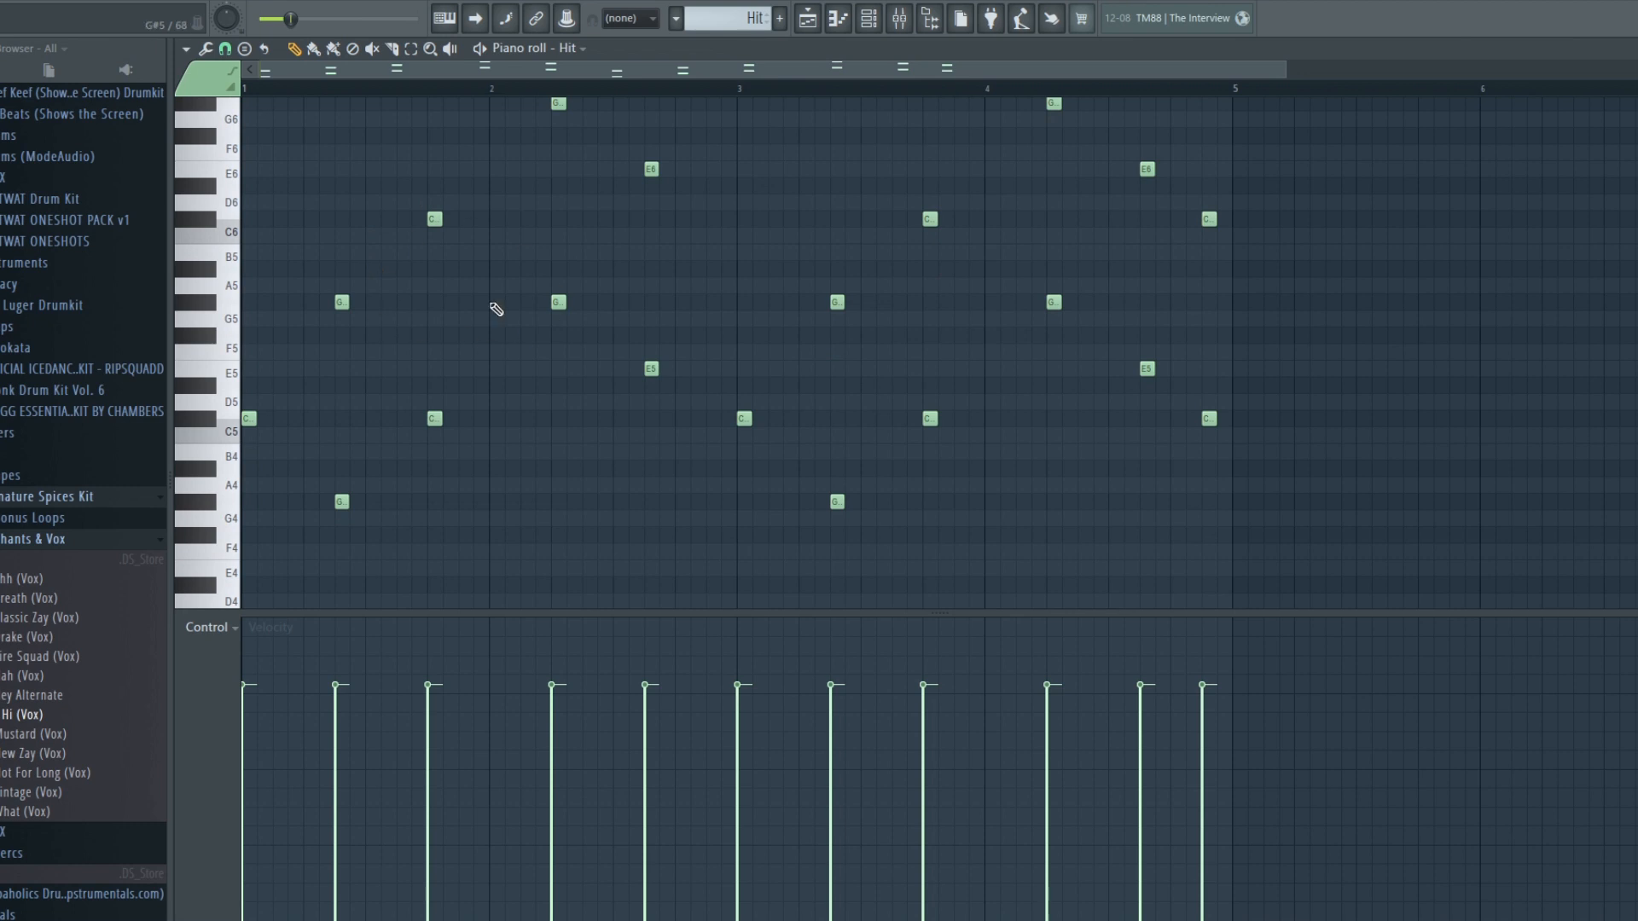
{"action": "scroll", "coordinate": [449, 366], "scroll_direction": "down", "scroll_amount": 1}
{"action": "scroll", "coordinate": [517, 375], "scroll_direction": "up", "scroll_amount": 2}
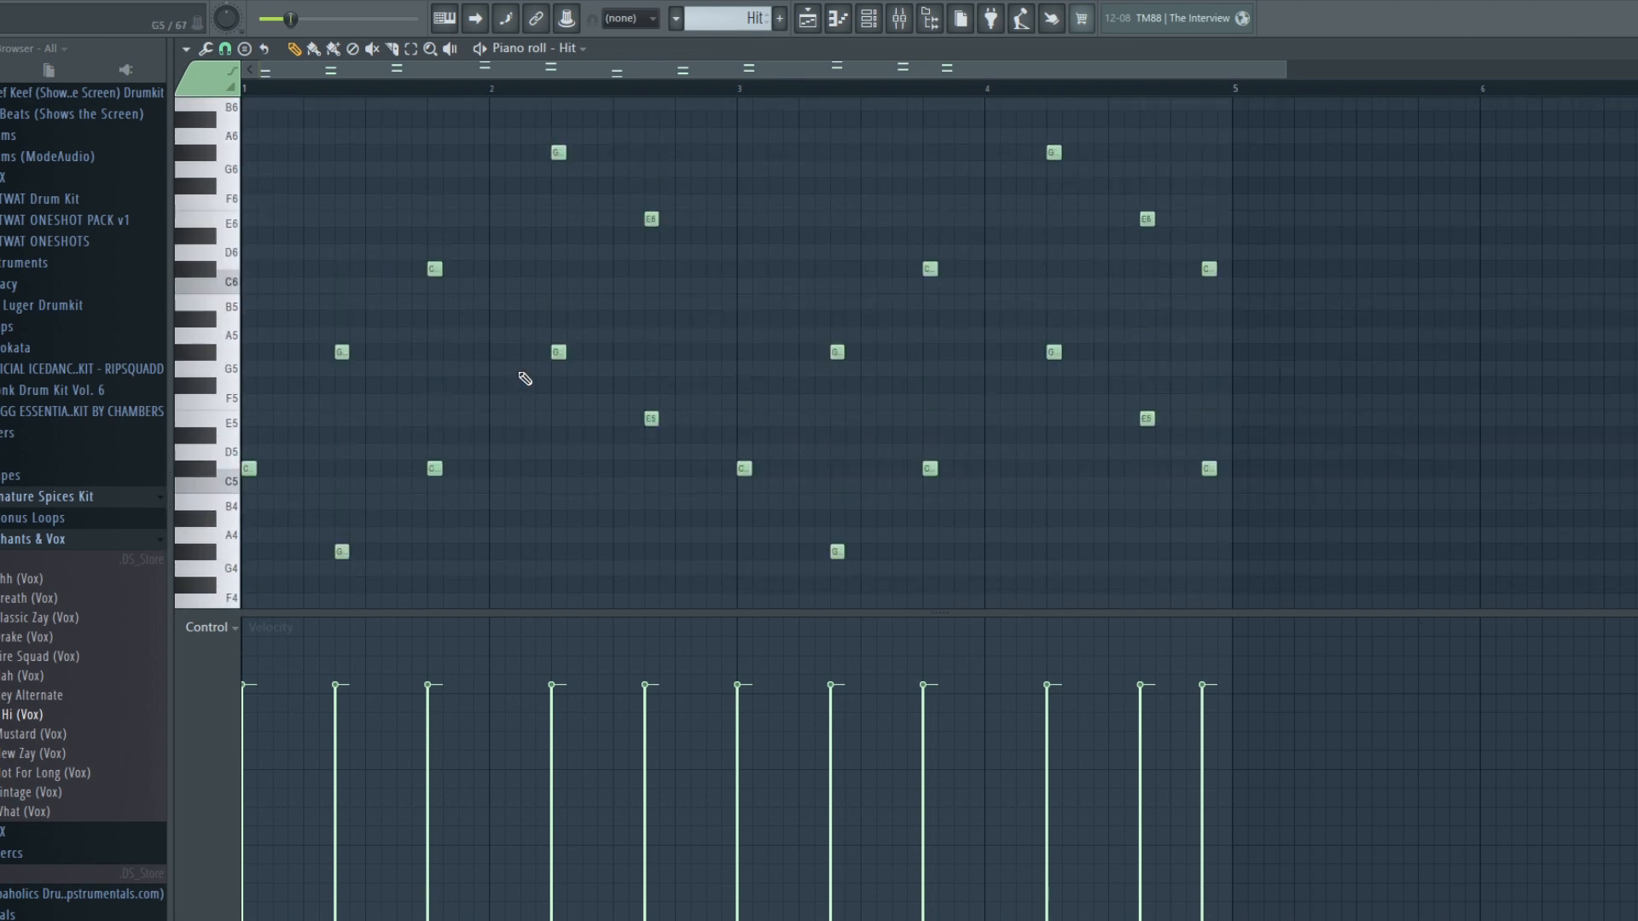
{"action": "scroll", "coordinate": [511, 375], "scroll_direction": "down", "scroll_amount": 2}
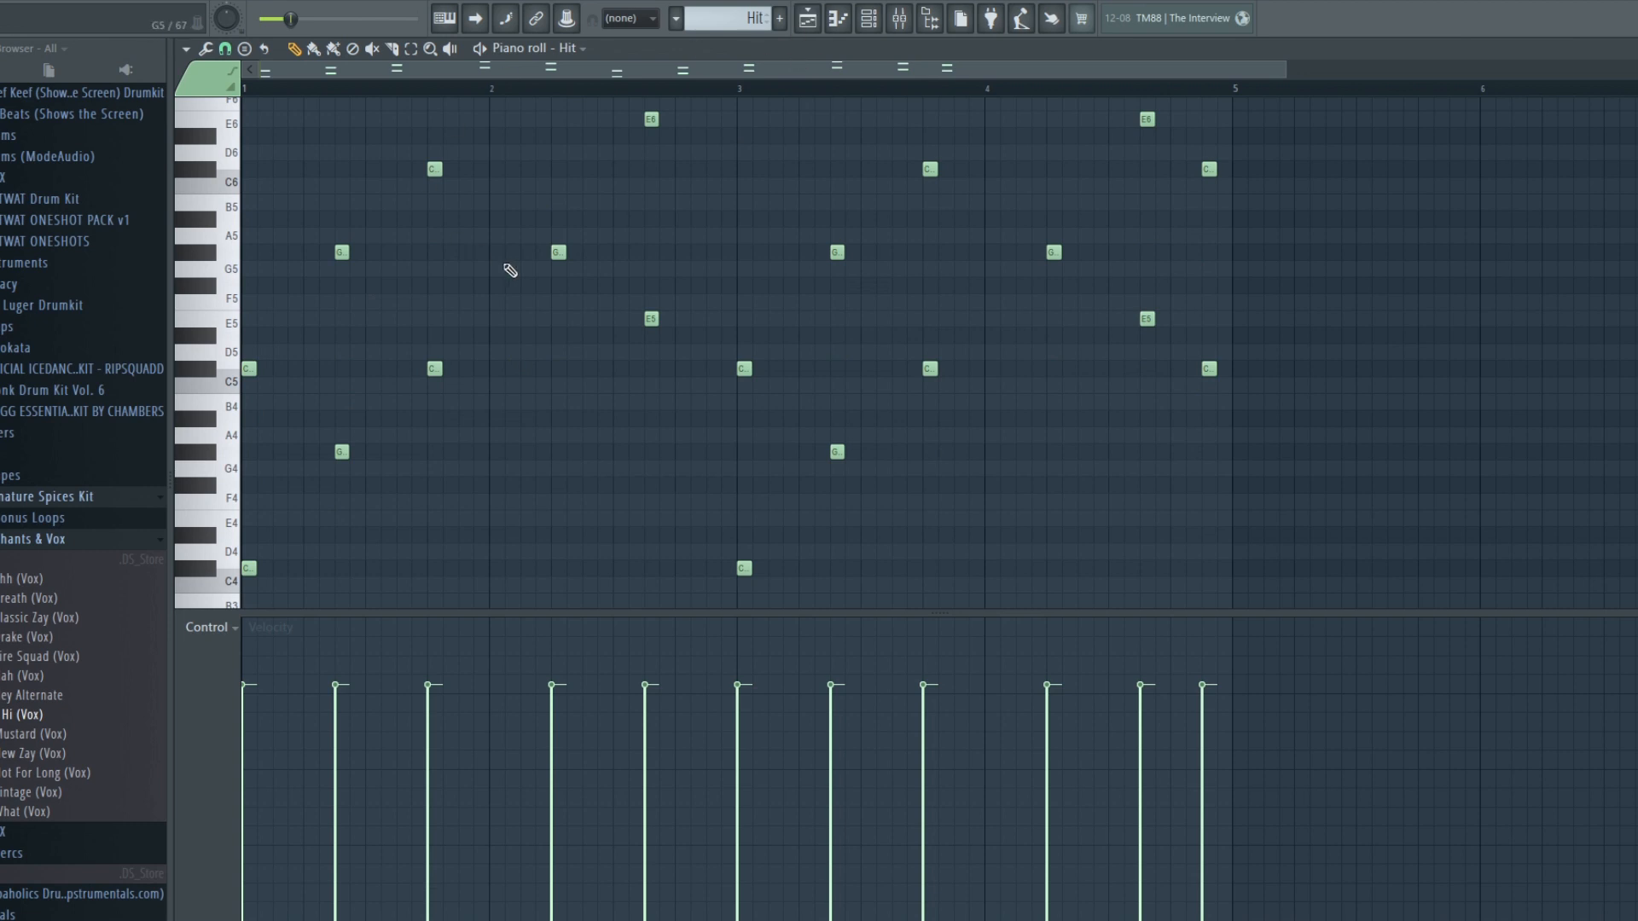
{"action": "key", "text": "space"}
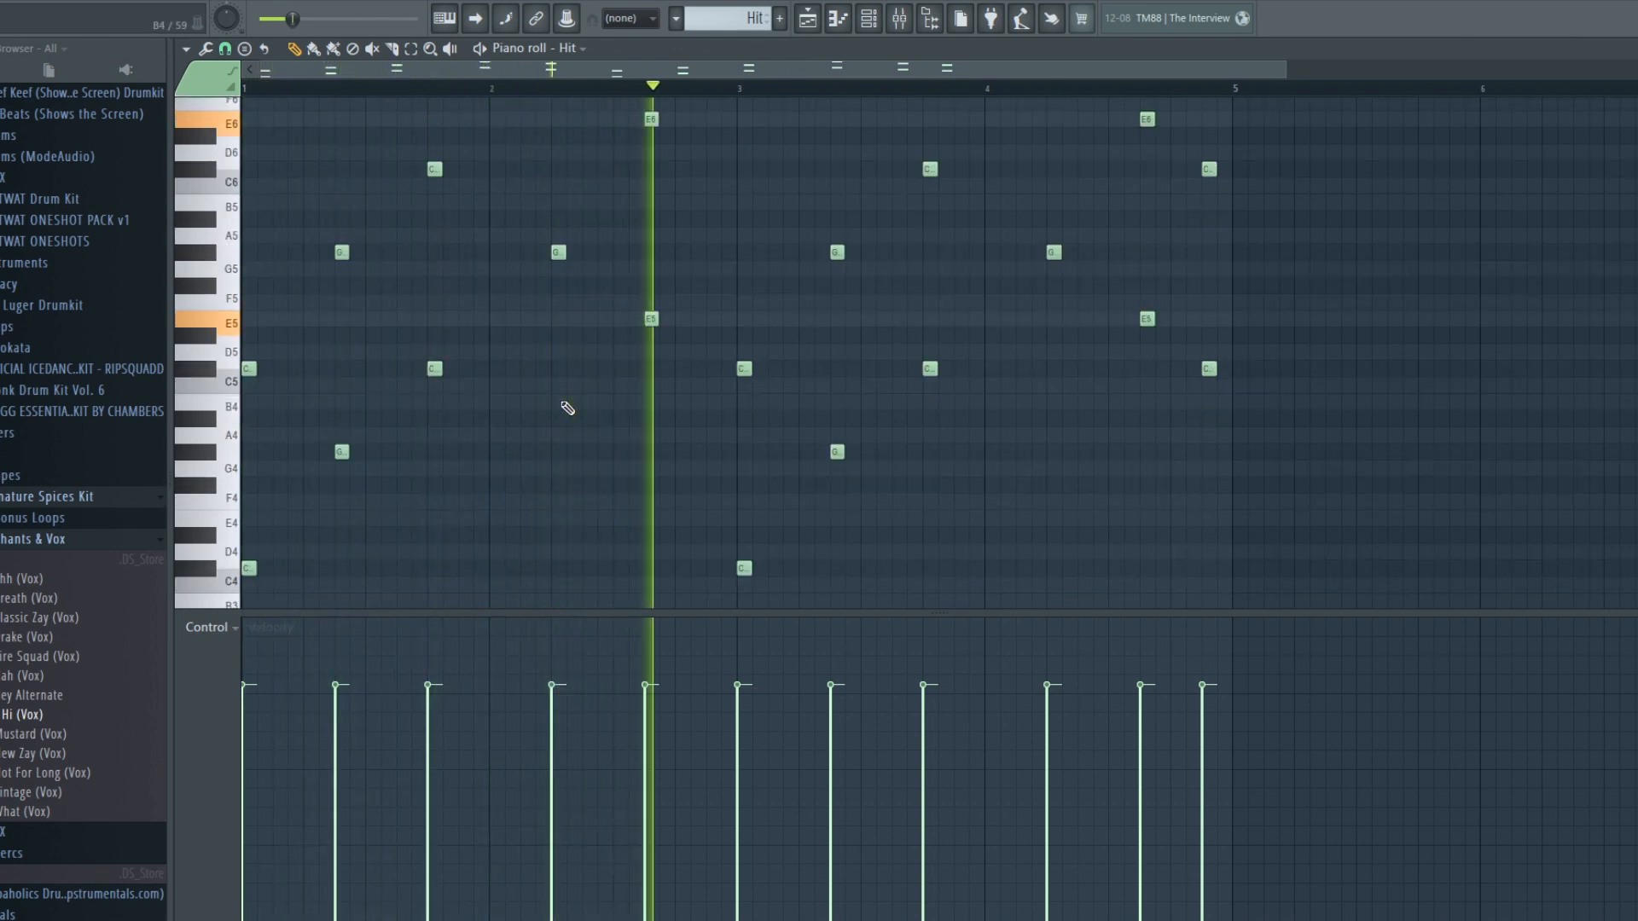
{"action": "scroll", "coordinate": [569, 406], "scroll_direction": "up", "scroll_amount": 3}
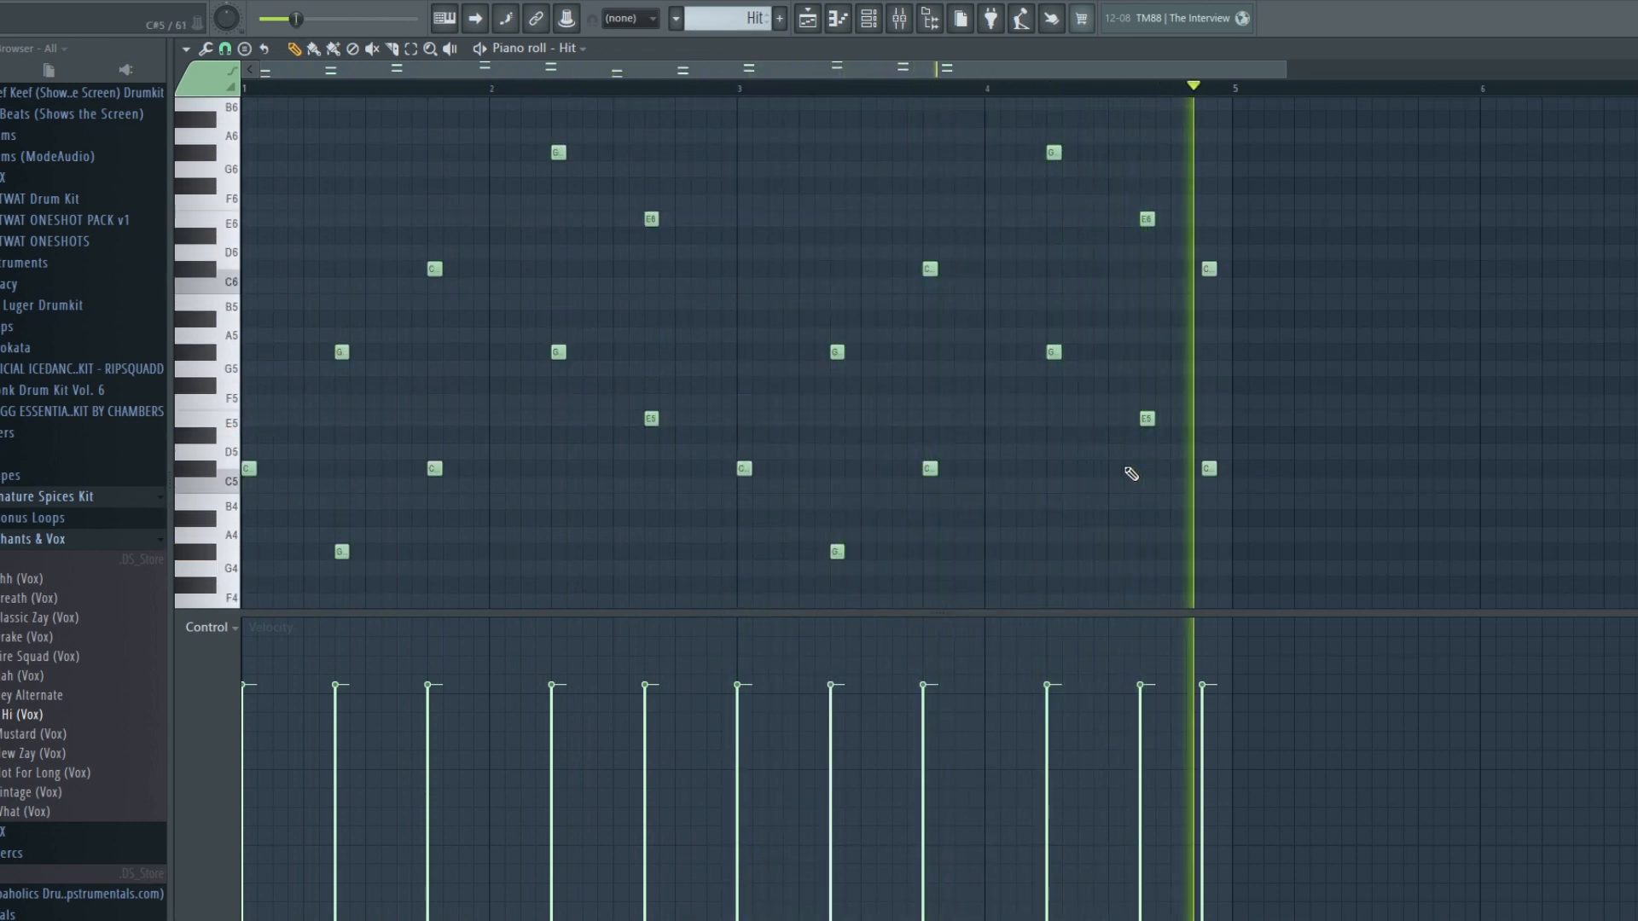
Step: Examine the opening bars of the Hit melody up close, including its lower and upper octave notes
{"action": "scroll", "coordinate": [387, 88], "scroll_direction": "up", "scroll_amount": 4}
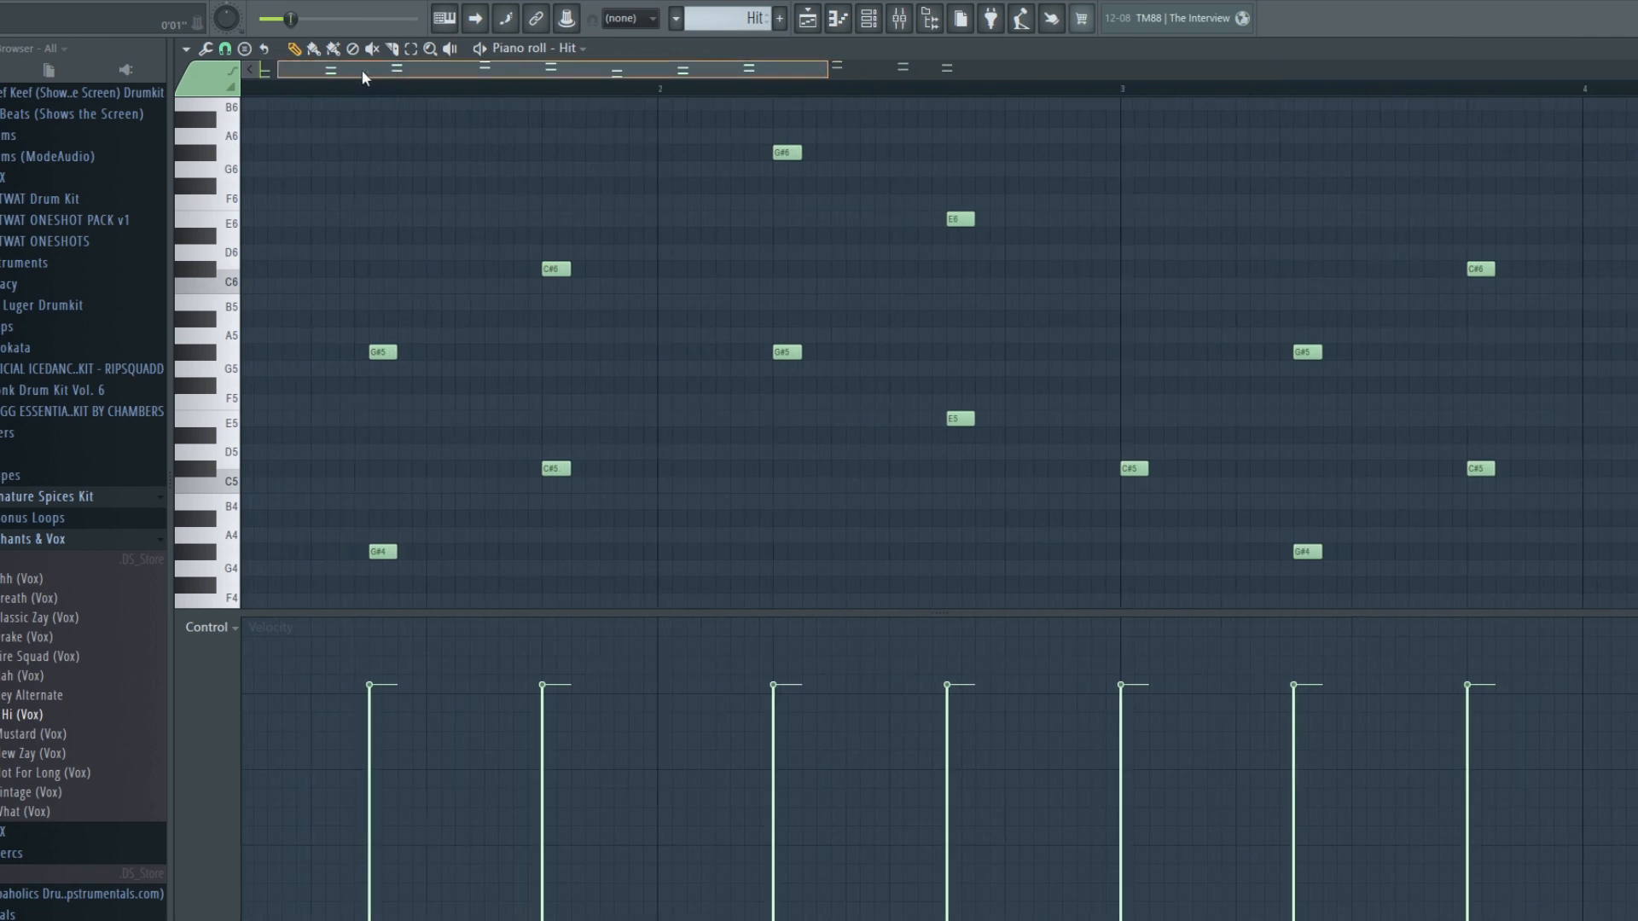
{"action": "scroll", "coordinate": [358, 232], "scroll_direction": "down", "scroll_amount": 3}
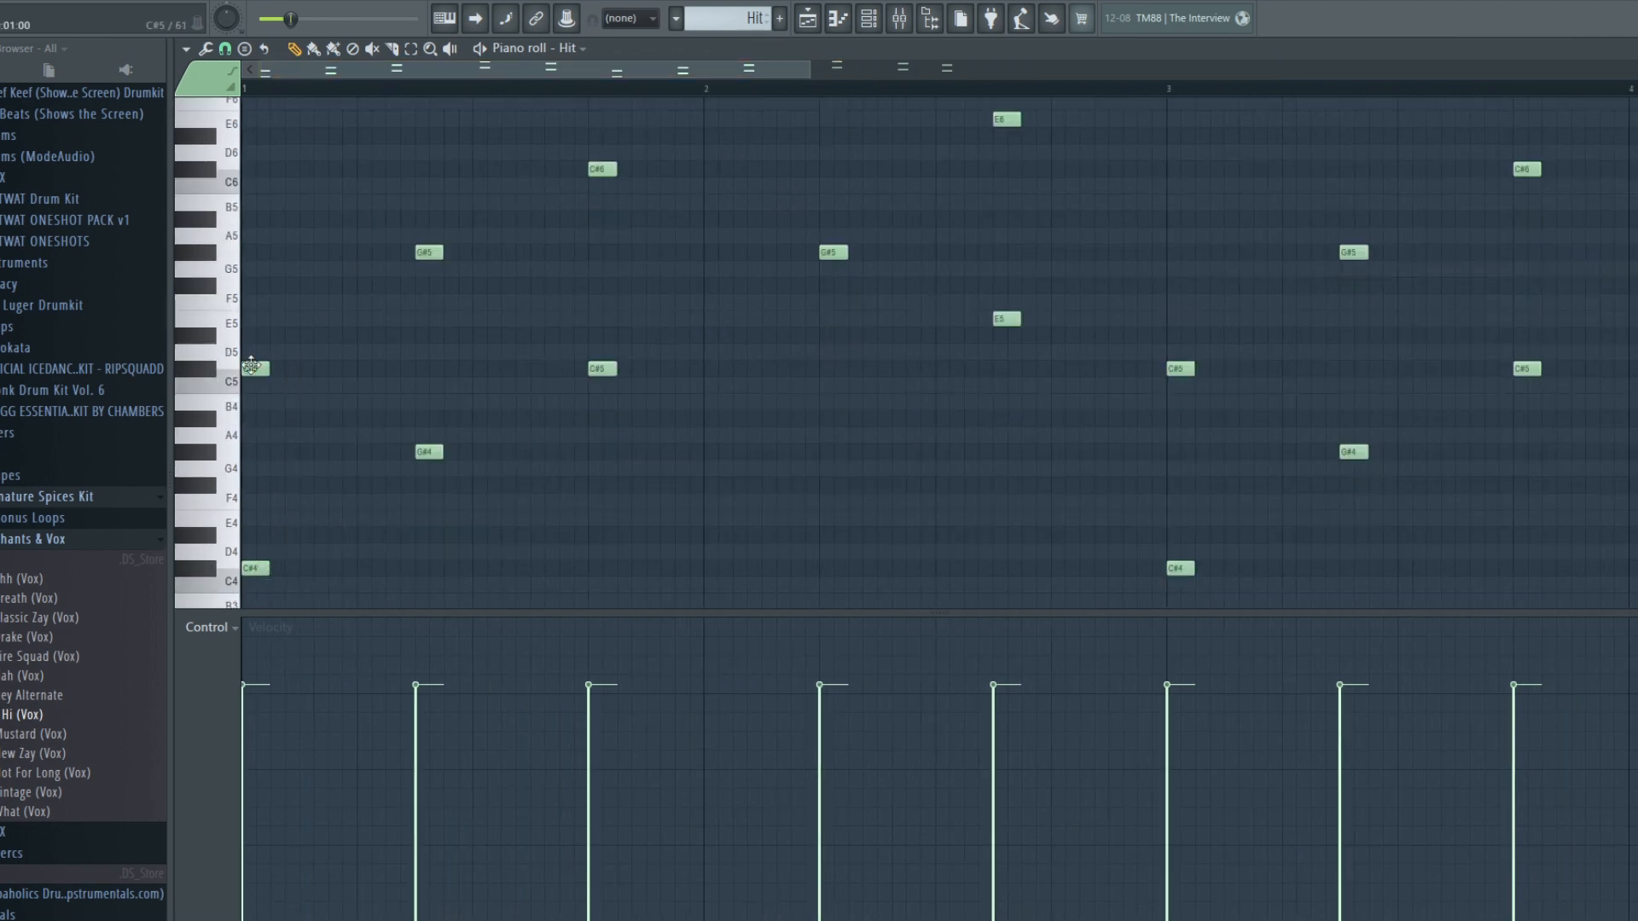
{"action": "scroll", "coordinate": [634, 350], "scroll_direction": "up", "scroll_amount": 1}
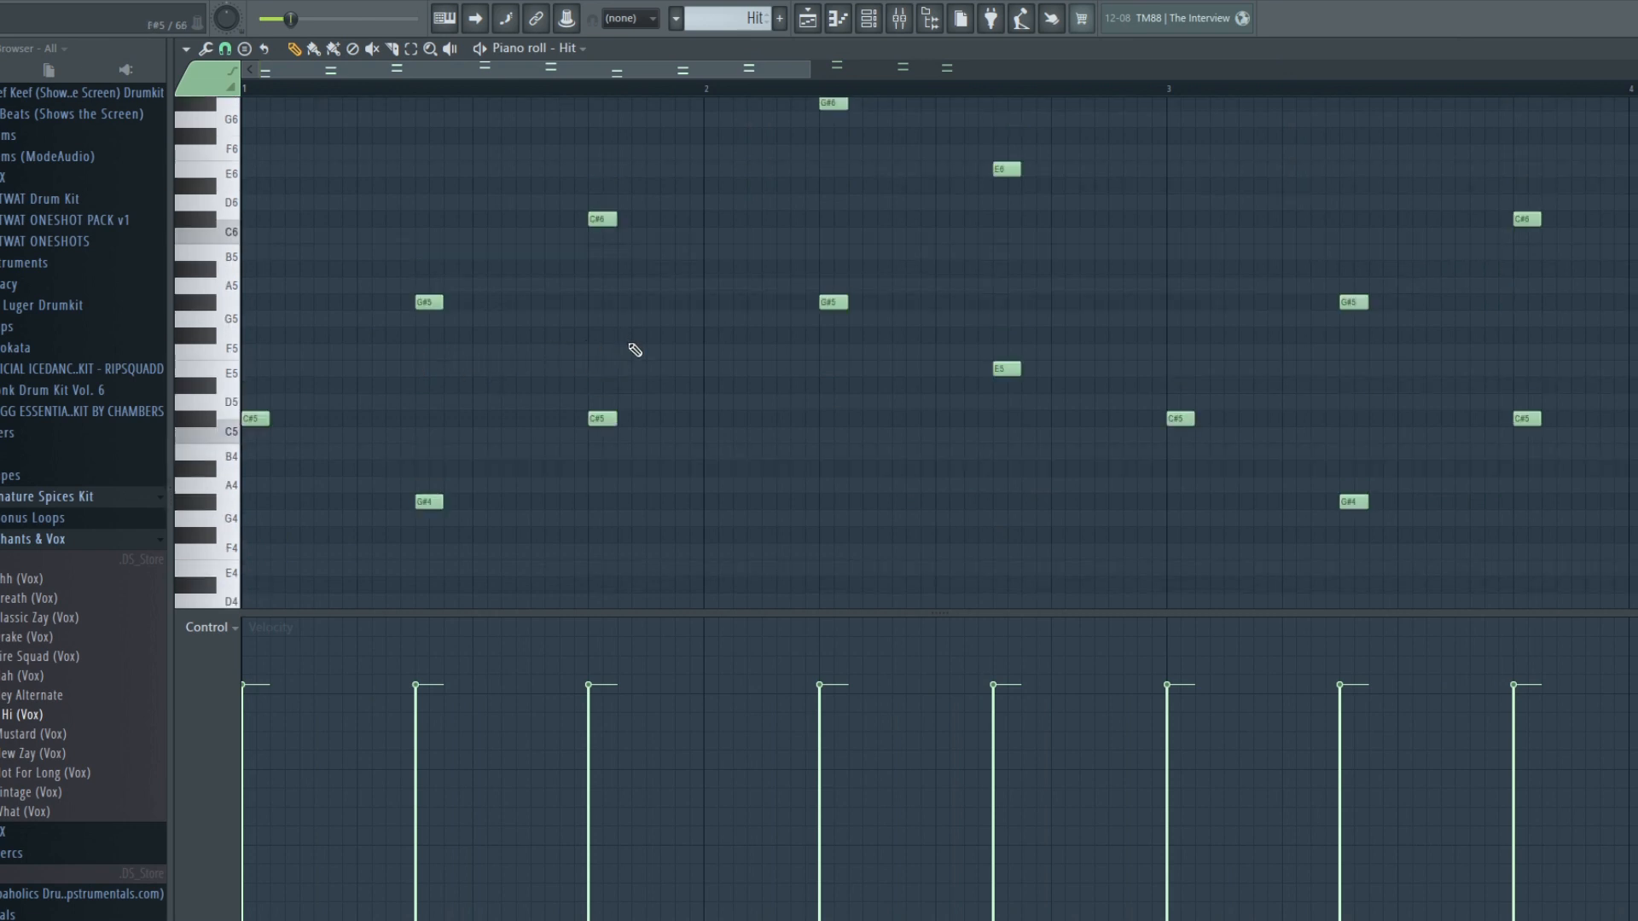
{"action": "scroll", "coordinate": [768, 318], "scroll_direction": "up", "scroll_amount": 1}
{"action": "scroll", "coordinate": [955, 256], "scroll_direction": "down", "scroll_amount": 2}
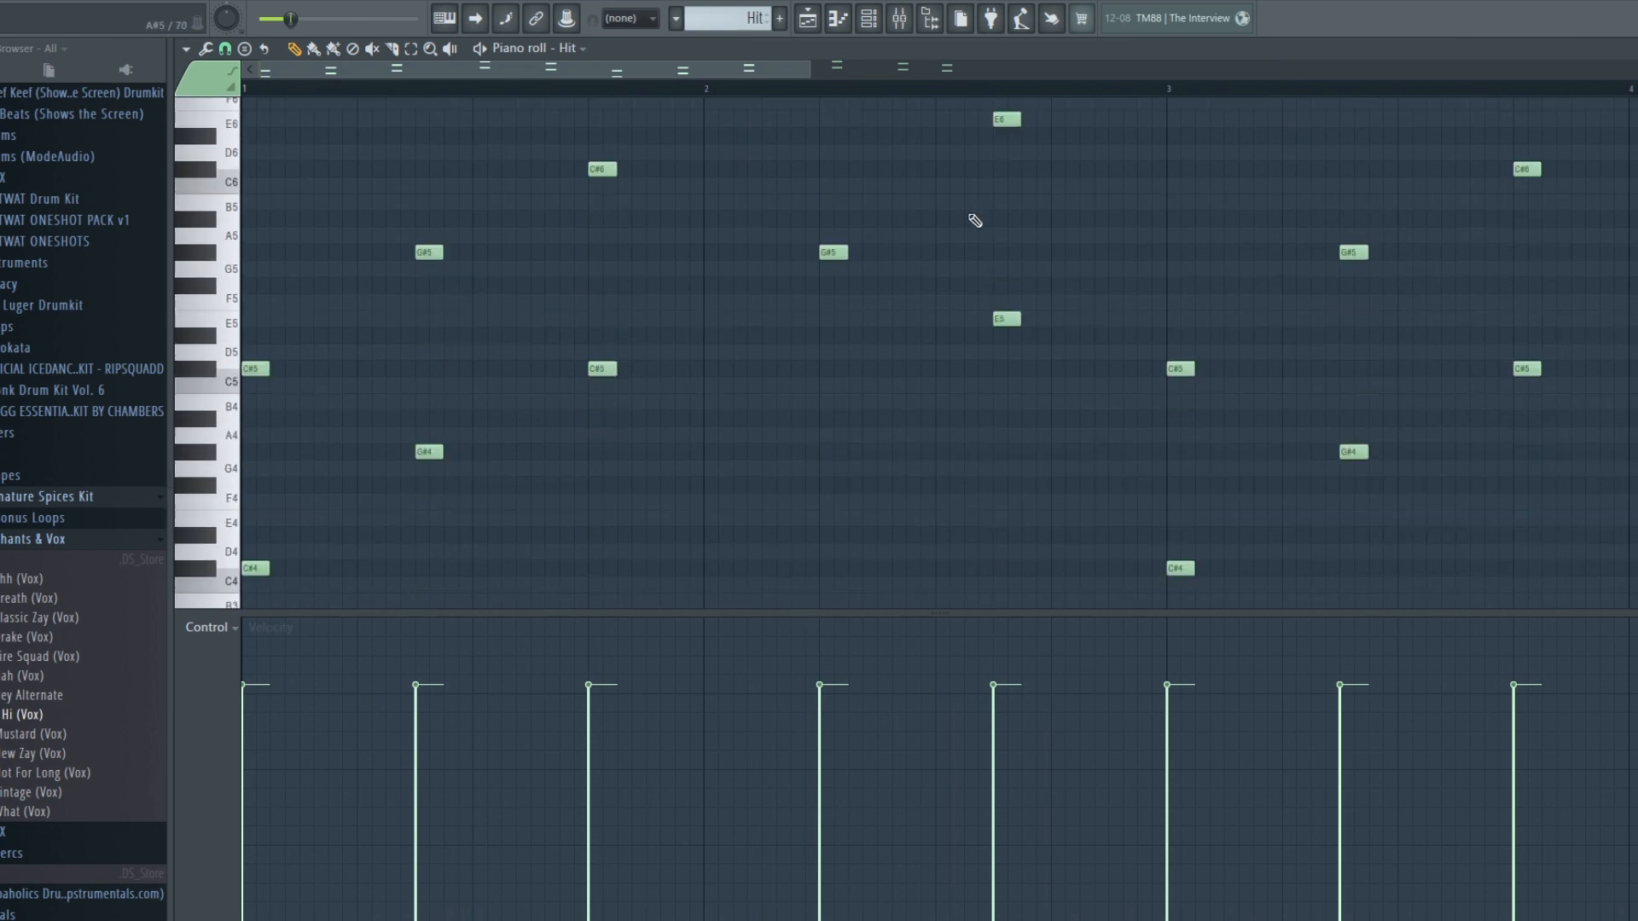
{"action": "scroll", "coordinate": [1096, 101], "scroll_direction": "down", "scroll_amount": 3}
{"action": "scroll", "coordinate": [1096, 101], "scroll_direction": "down", "scroll_amount": 1}
{"action": "scroll", "coordinate": [1179, 193], "scroll_direction": "up", "scroll_amount": 3}
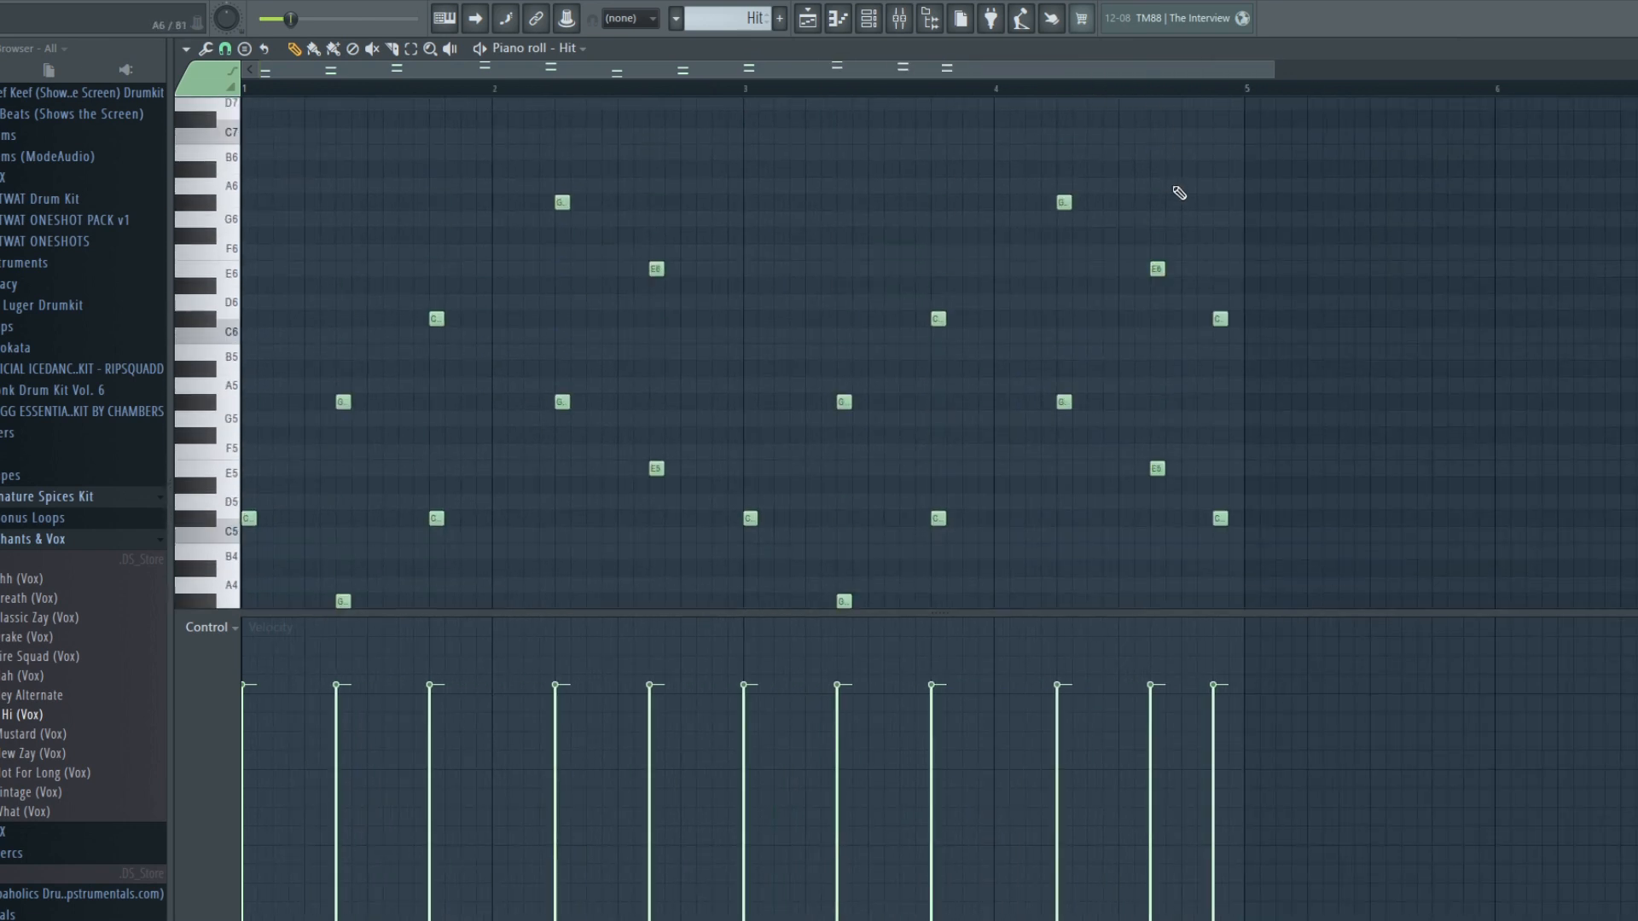
Step: Compare the second half of the Hit melody with its first half and return to the playlist
{"action": "scroll", "coordinate": [1226, 101], "scroll_direction": "up", "scroll_amount": 2}
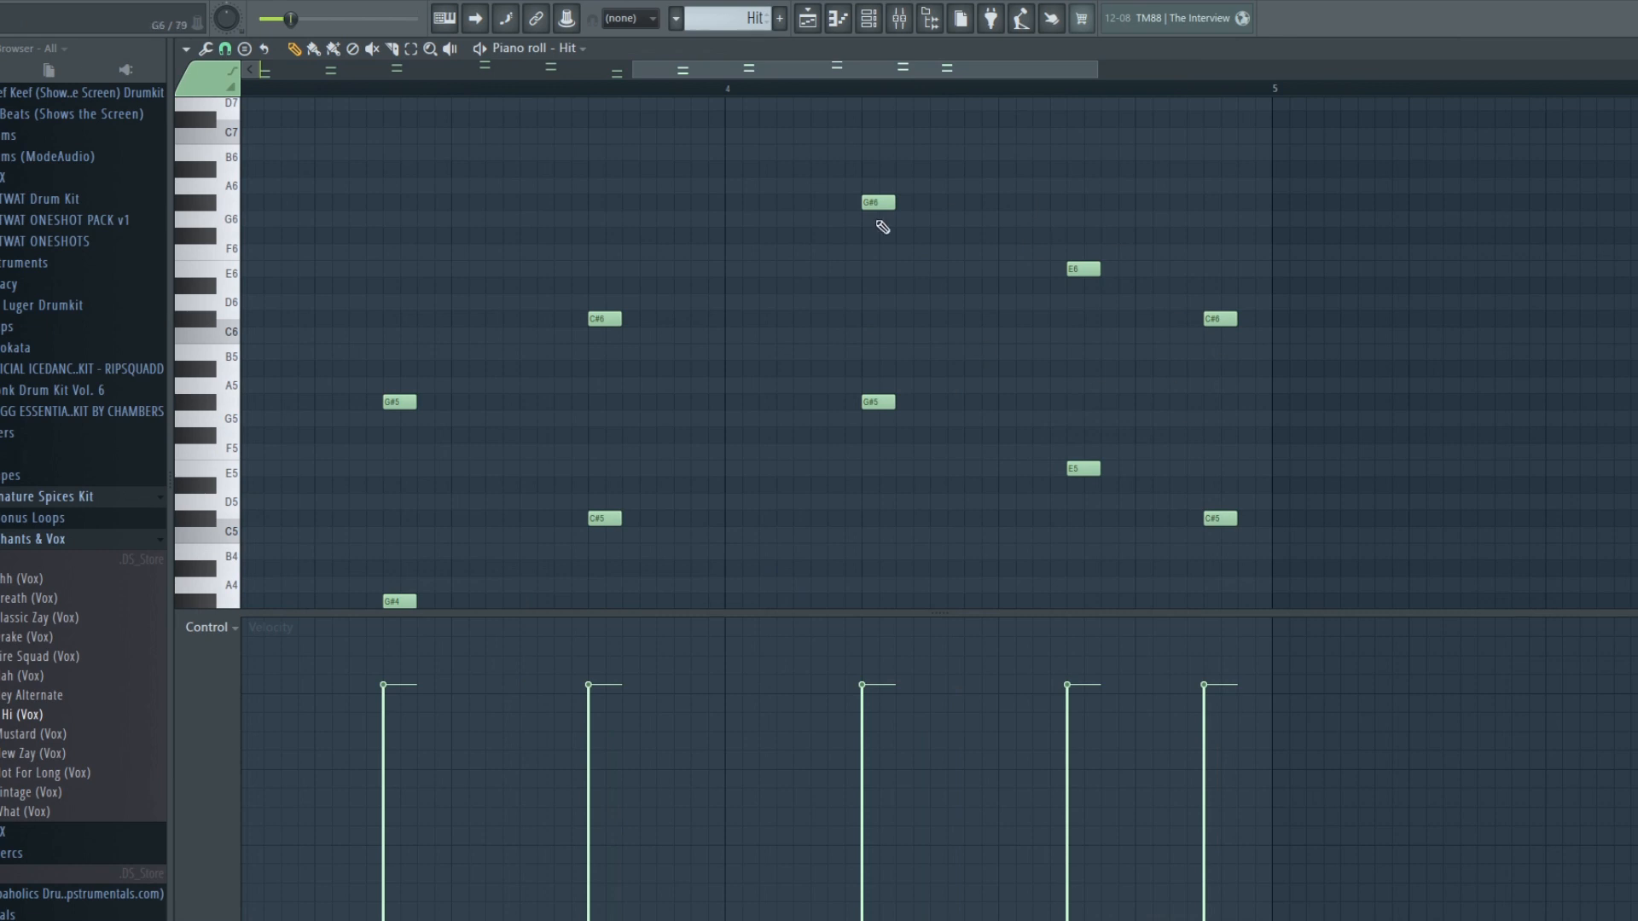
{"action": "scroll", "coordinate": [866, 85], "scroll_direction": "down", "scroll_amount": 1}
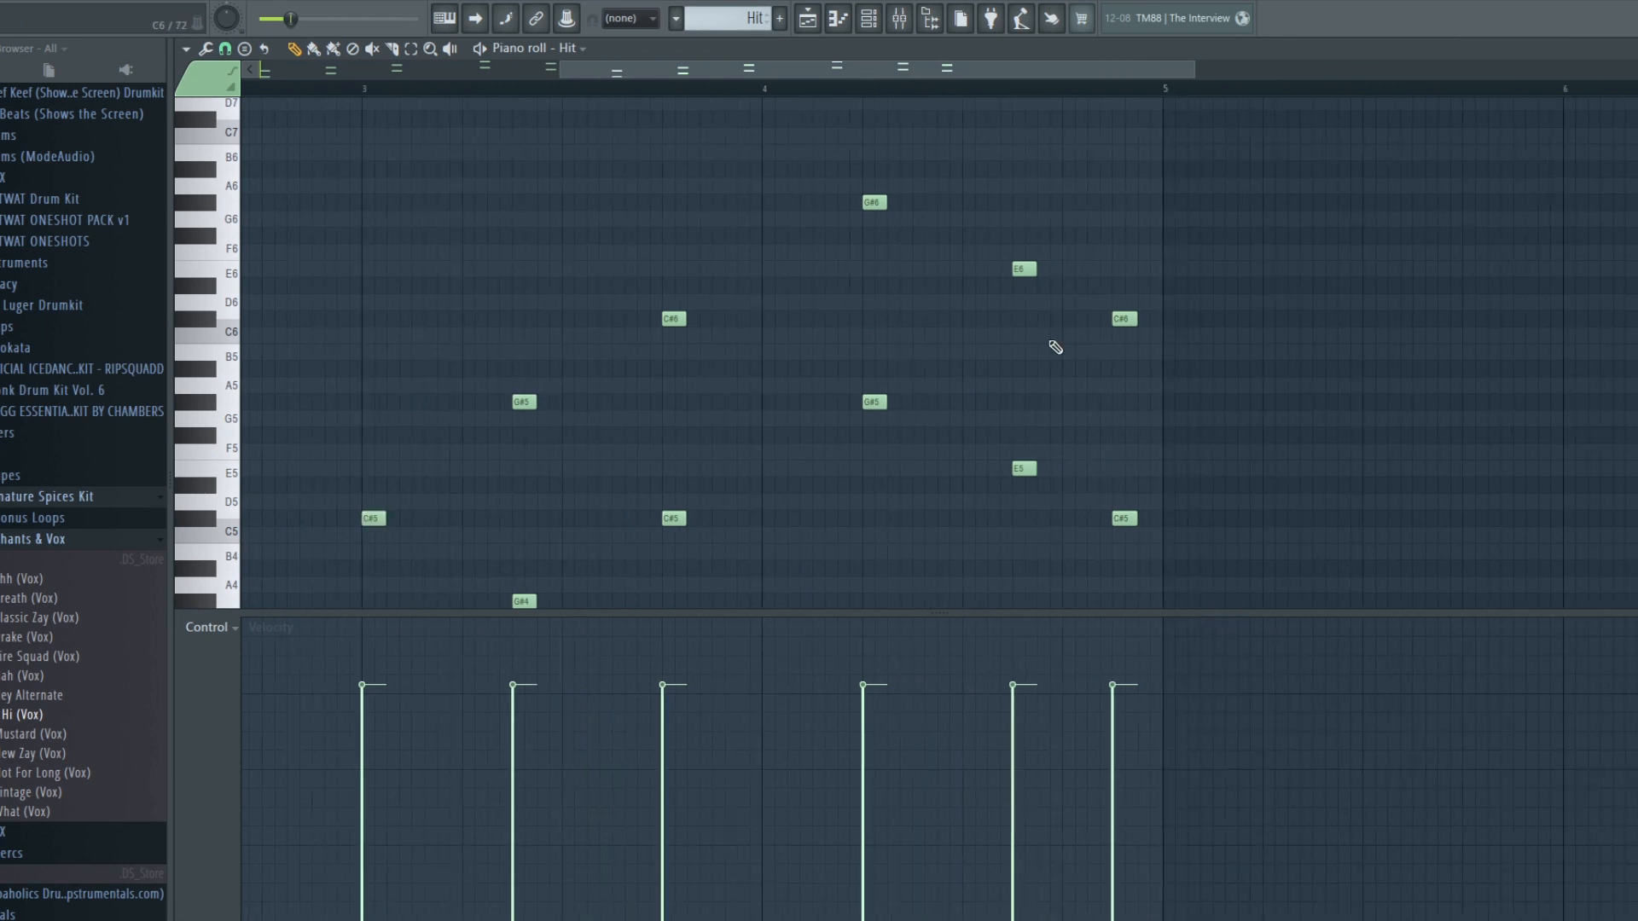
{"action": "scroll", "coordinate": [749, 95], "scroll_direction": "down", "scroll_amount": 2}
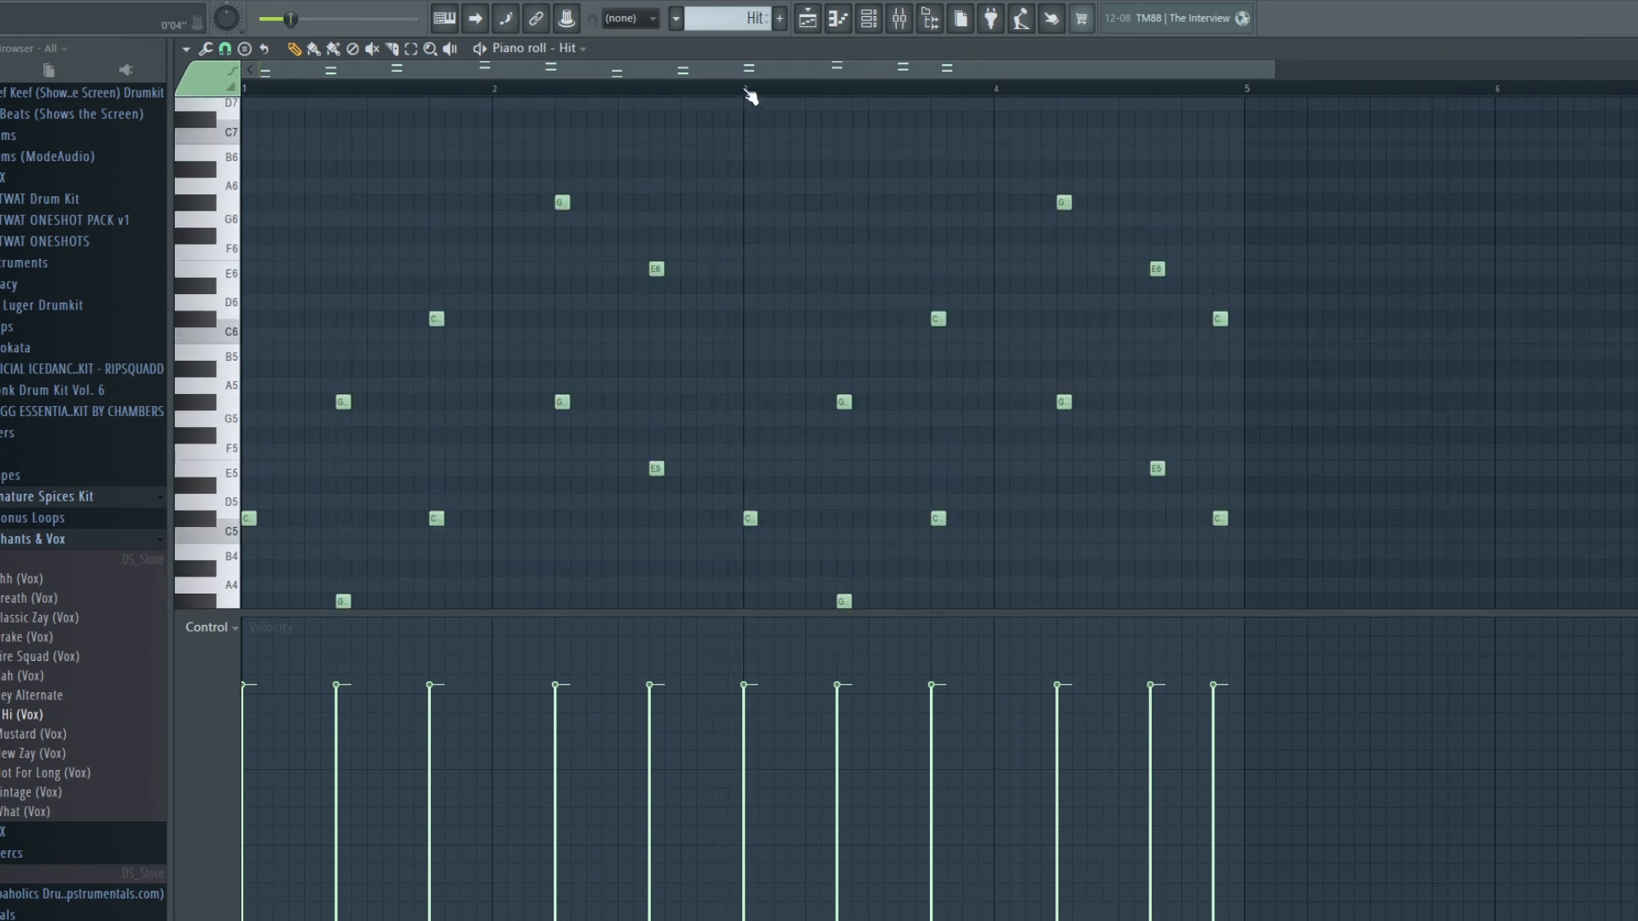
{"action": "scroll", "coordinate": [749, 96], "scroll_direction": "down", "scroll_amount": 1}
{"action": "scroll", "coordinate": [469, 89], "scroll_direction": "up", "scroll_amount": 3}
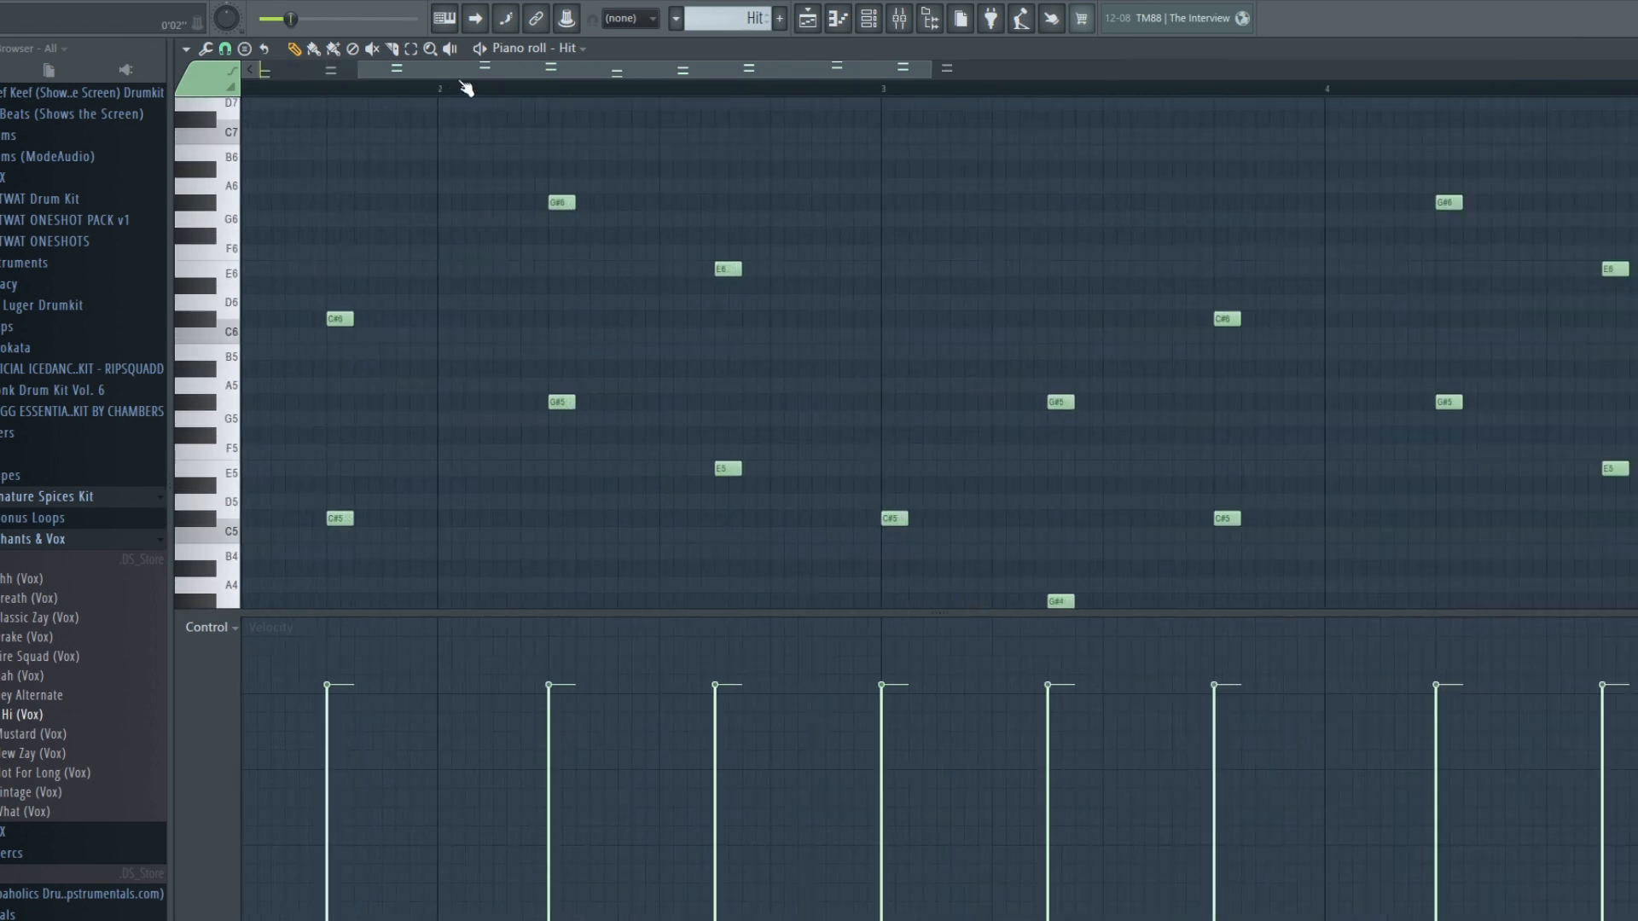
{"action": "left_click_drag", "start_coordinate": [461, 70], "coordinate": [345, 55]}
{"action": "scroll", "coordinate": [428, 89], "scroll_direction": "down", "scroll_amount": 1}
{"action": "scroll", "coordinate": [486, 180], "scroll_direction": "down", "scroll_amount": 1}
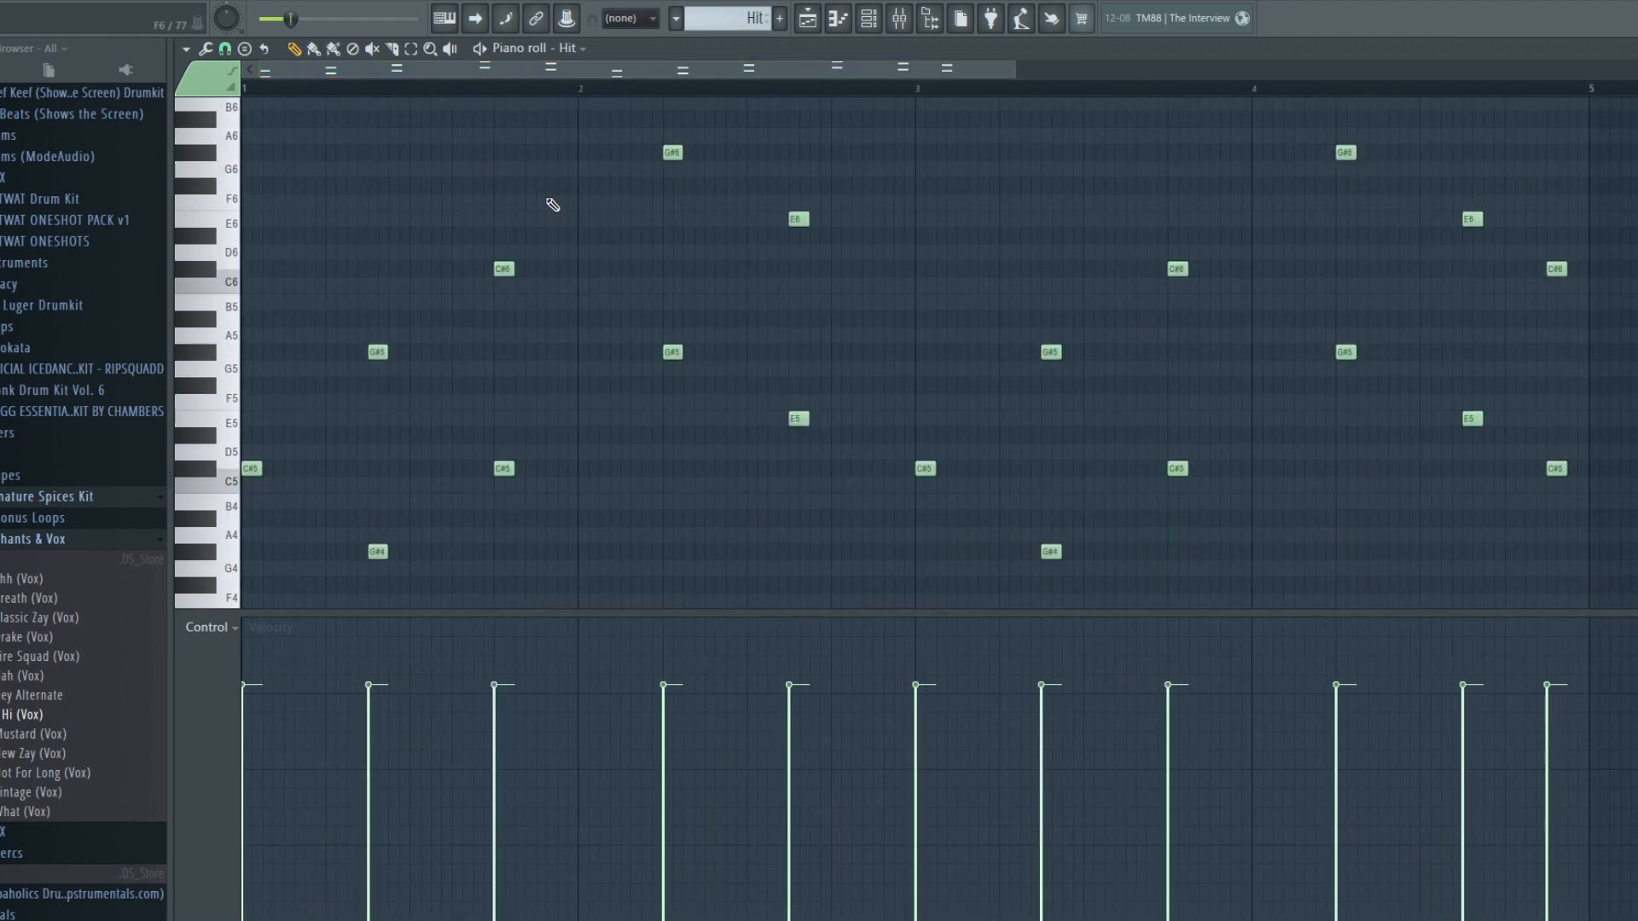
{"action": "scroll", "coordinate": [553, 205], "scroll_direction": "up", "scroll_amount": 2}
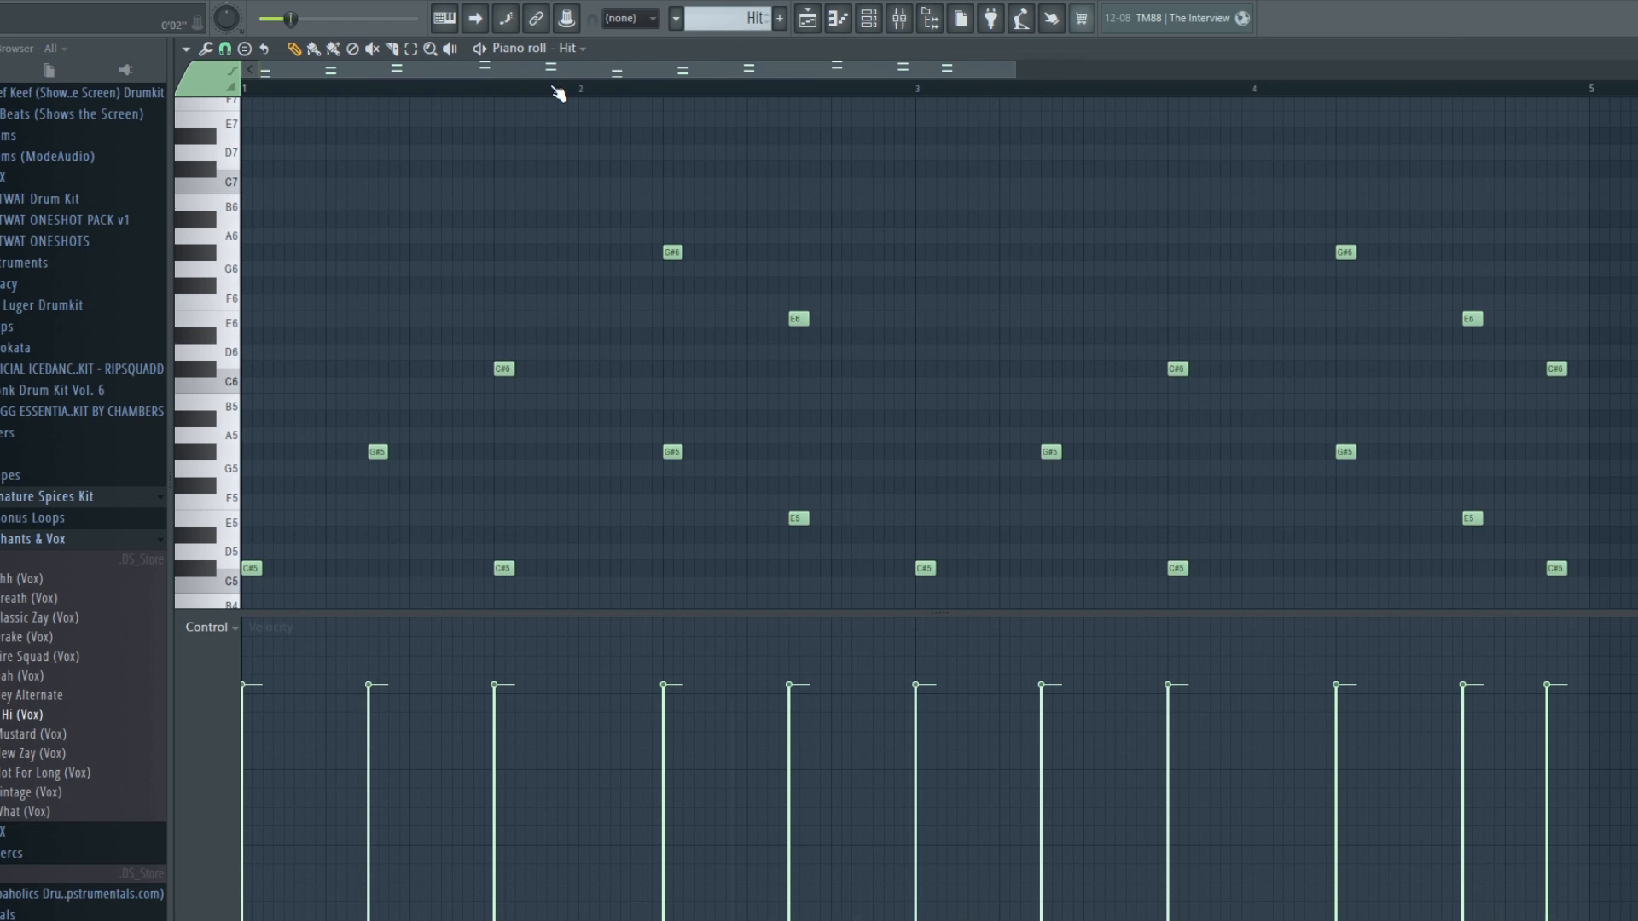
{"action": "left_click", "coordinate": [807, 18]}
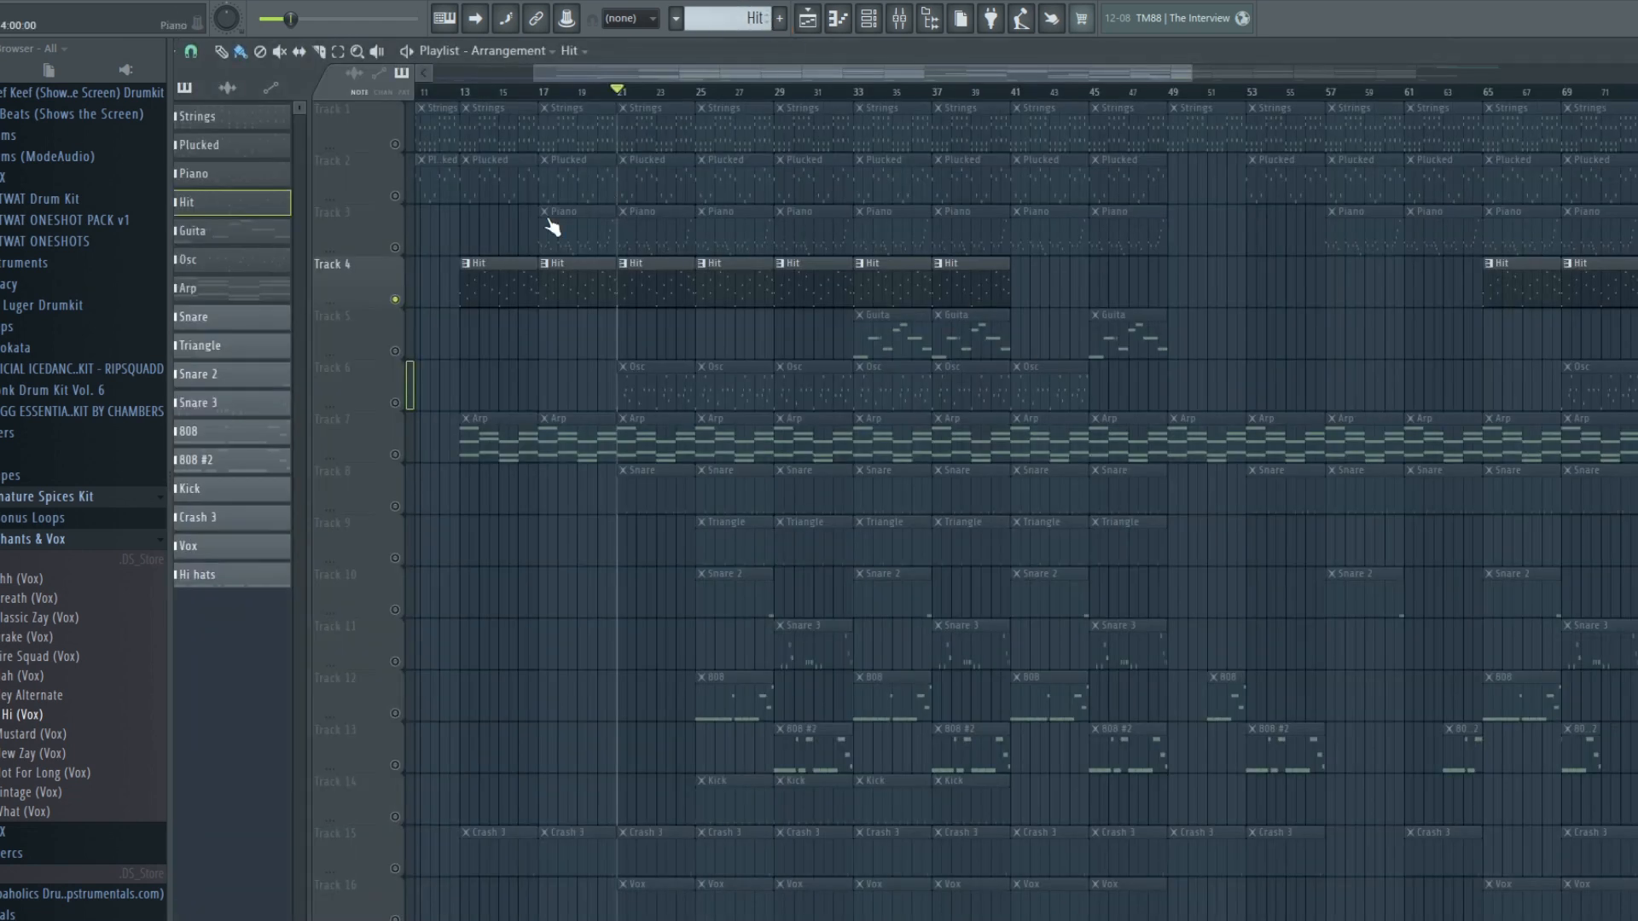
Step: Set the playlist position to bar 33, solo Track 5, and open the Guita pattern in the piano roll
{"action": "left_click", "coordinate": [854, 93]}
{"action": "left_click", "coordinate": [396, 351]}
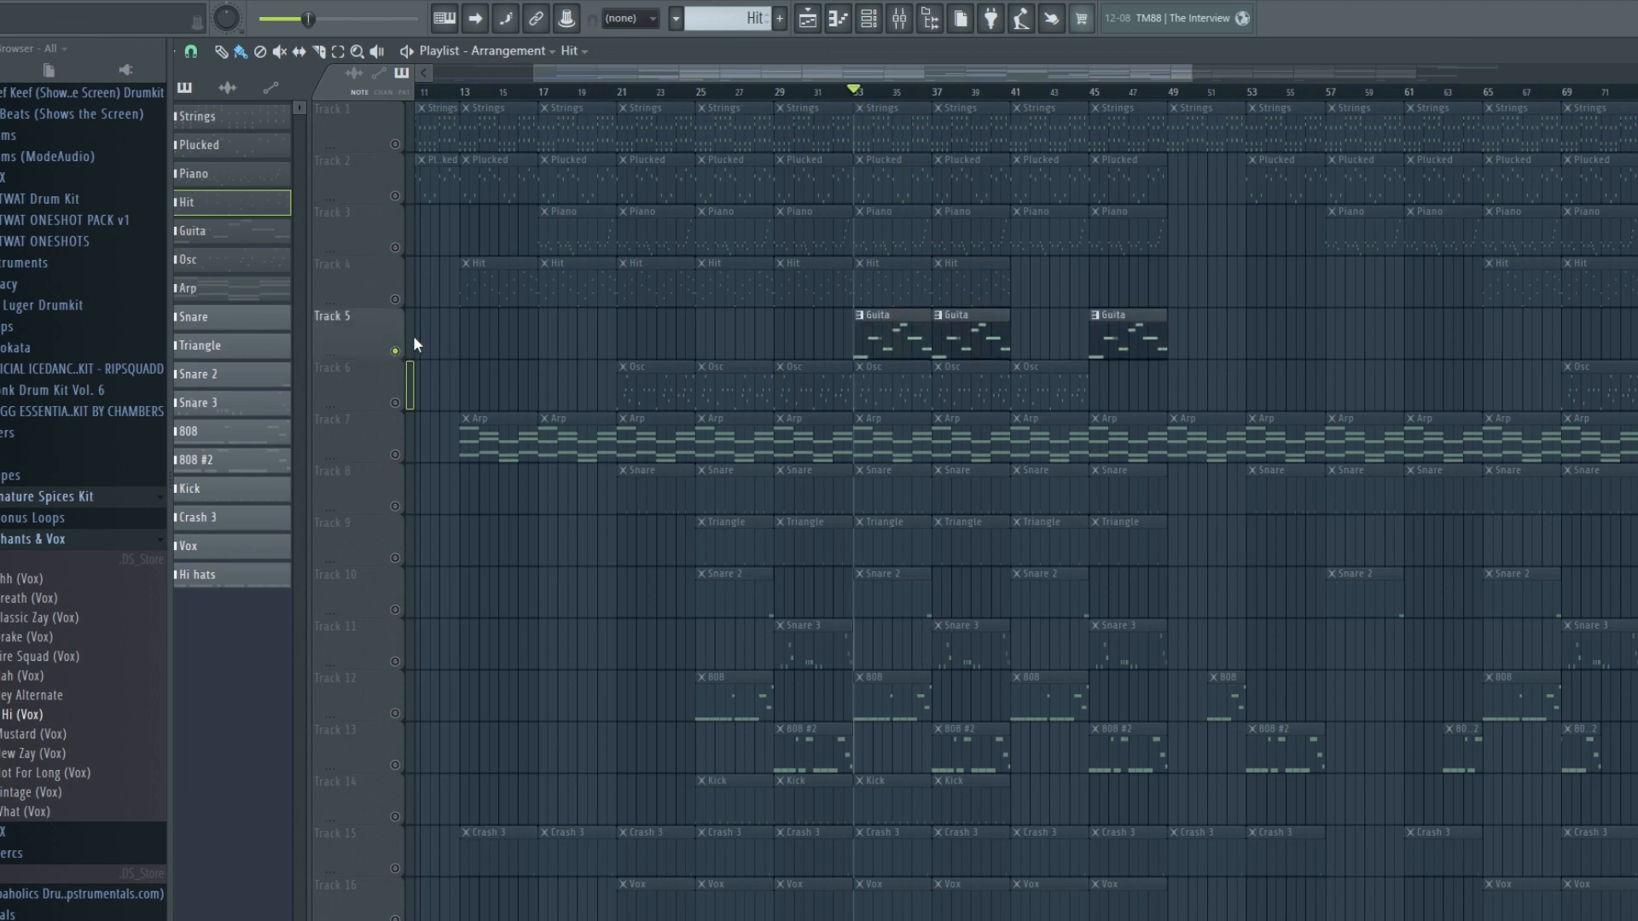
{"action": "double_click", "coordinate": [878, 335]}
{"action": "left_click_drag", "start_coordinate": [641, 72], "coordinate": [523, 164]}
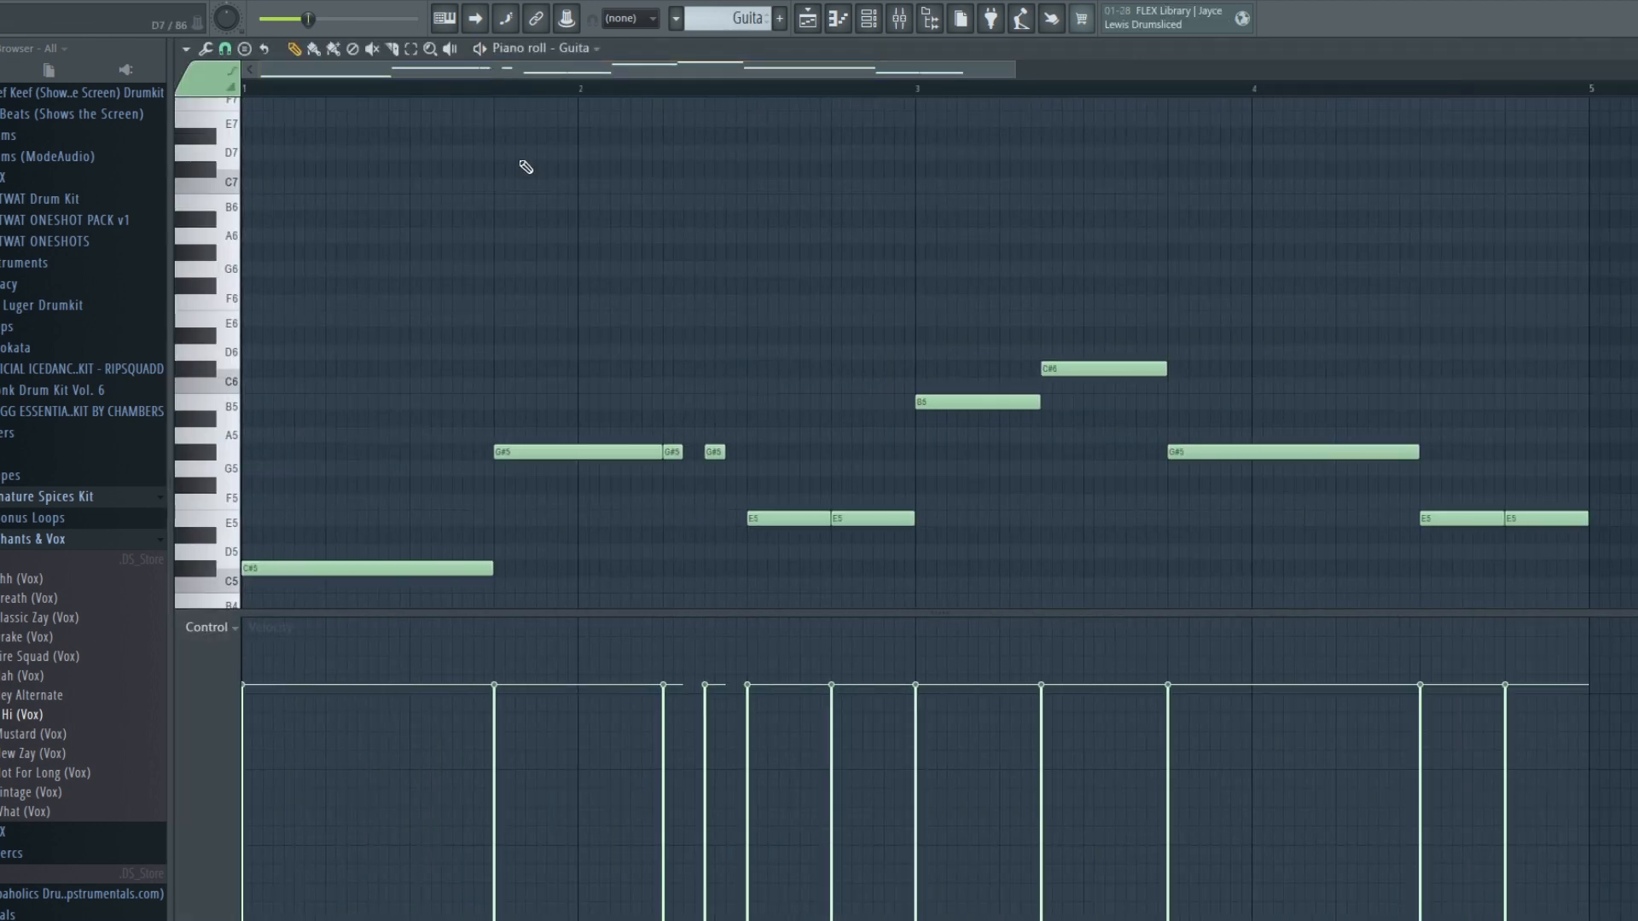
Step: Play the Guita pattern with its whole melody in view and return to the playlist
{"action": "scroll", "coordinate": [523, 153], "scroll_direction": "down", "scroll_amount": 2}
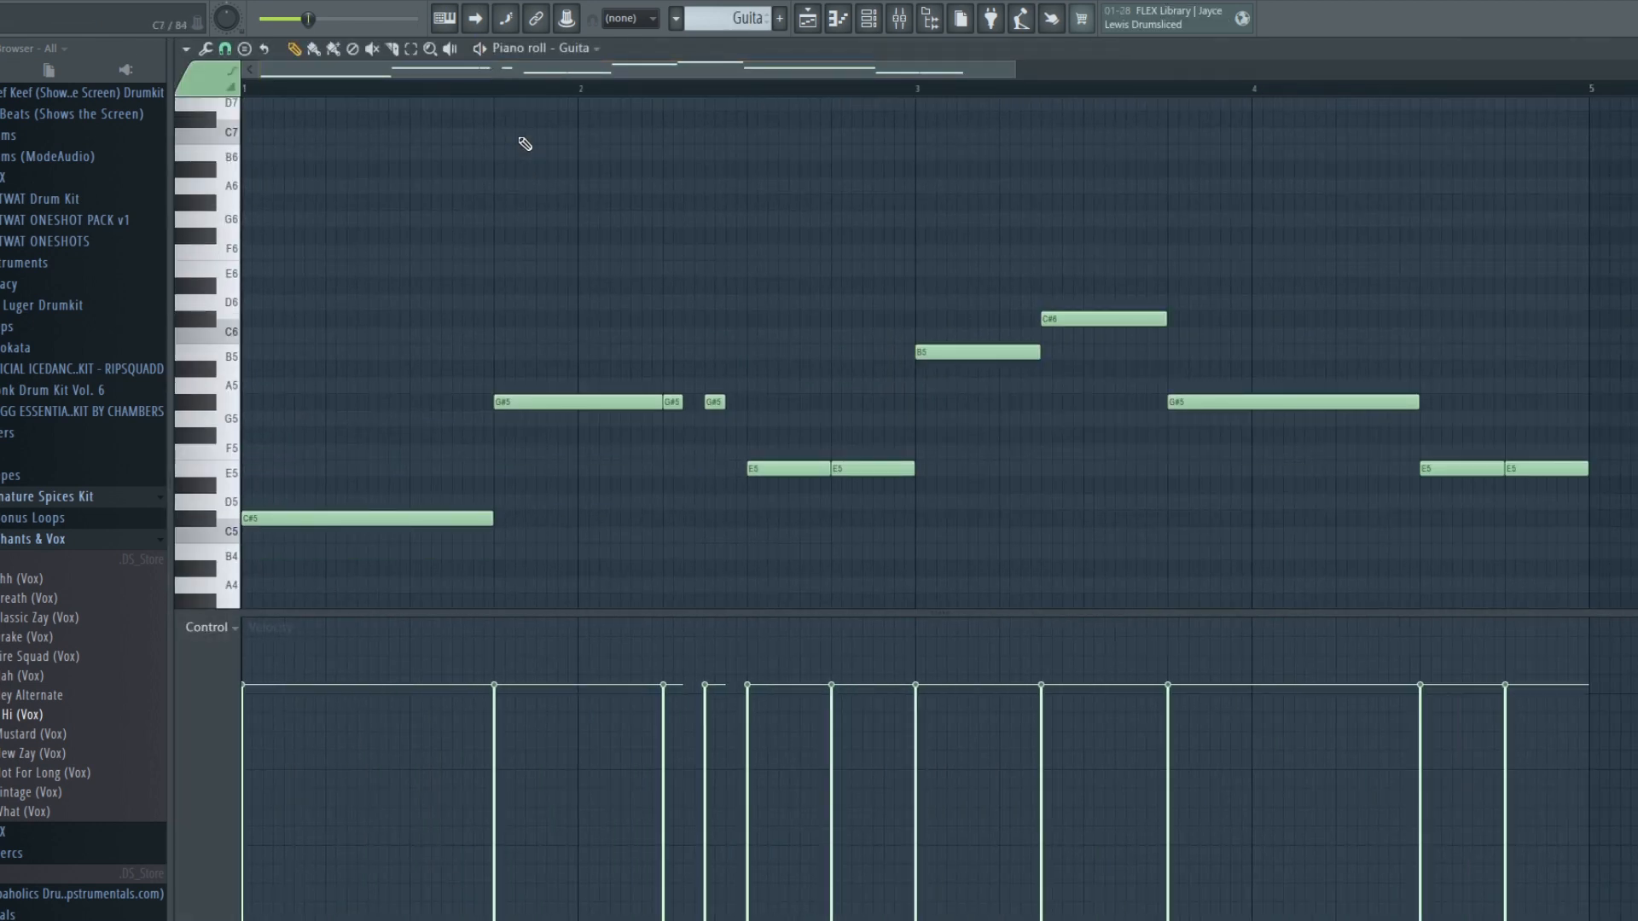
{"action": "scroll", "coordinate": [565, 89], "scroll_direction": "down", "scroll_amount": 2}
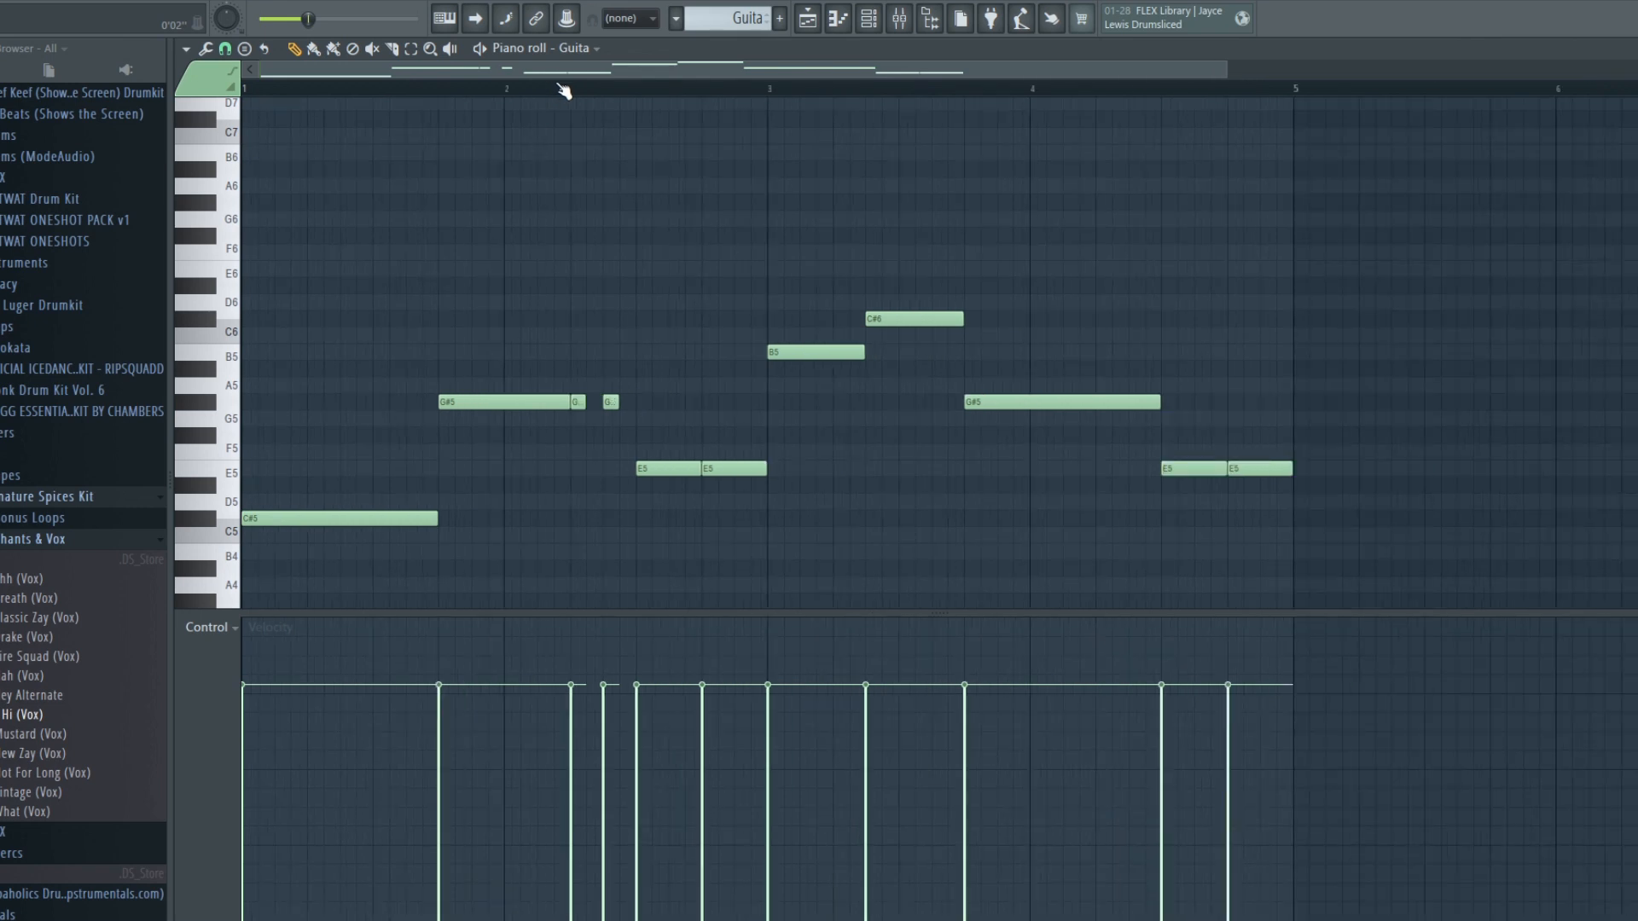
{"action": "scroll", "coordinate": [564, 90], "scroll_direction": "down", "scroll_amount": 2}
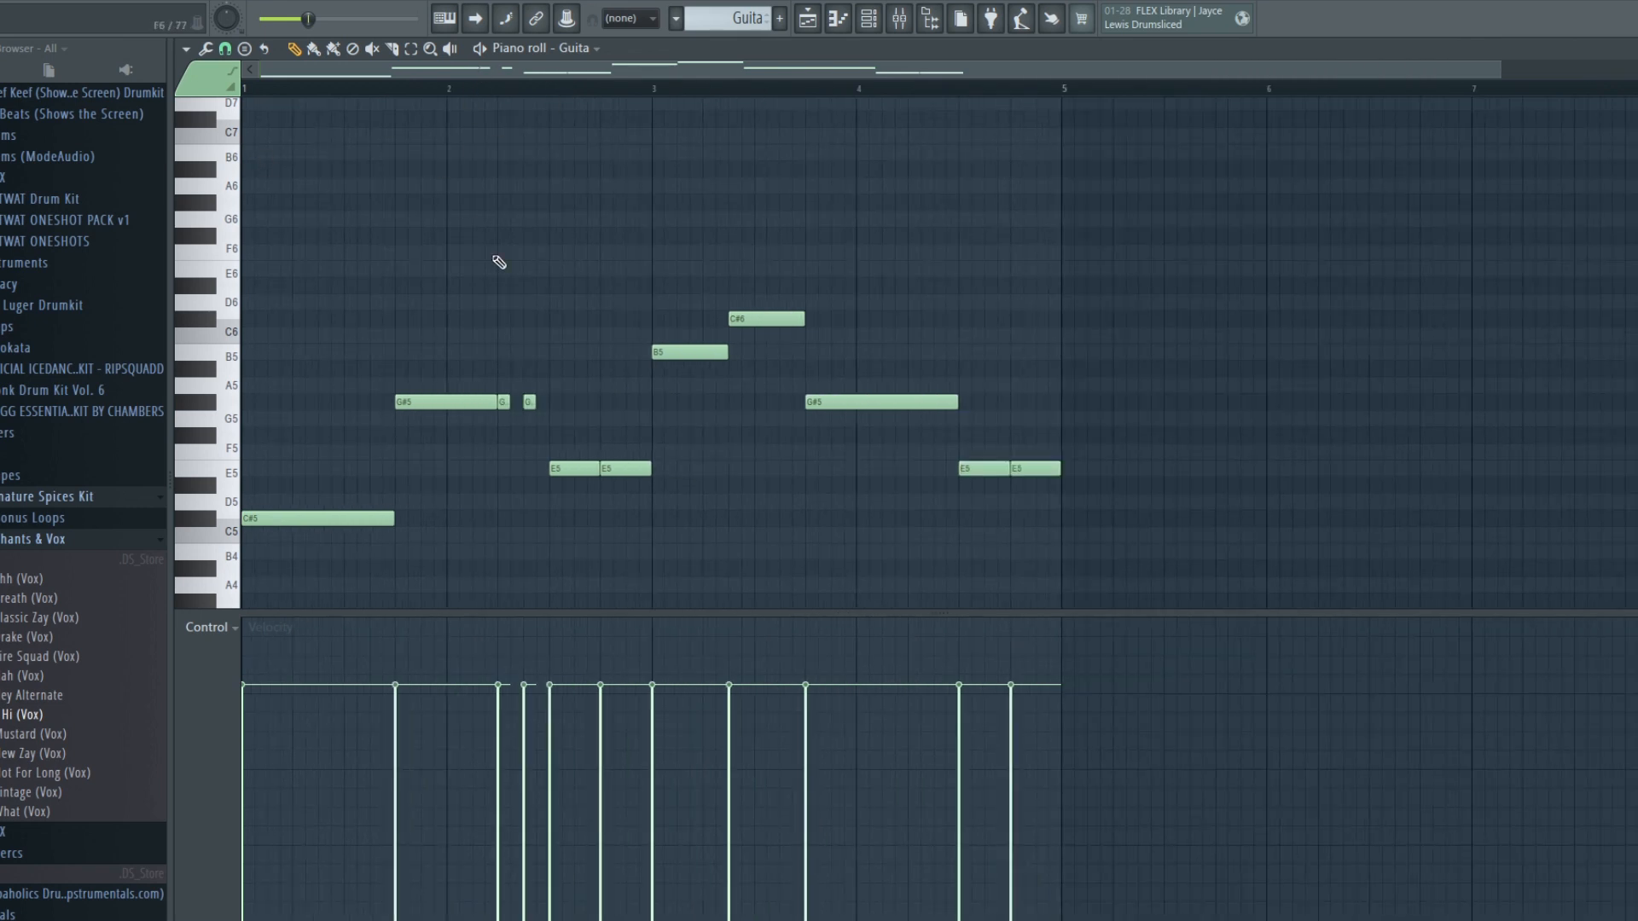
{"action": "key", "text": "space"}
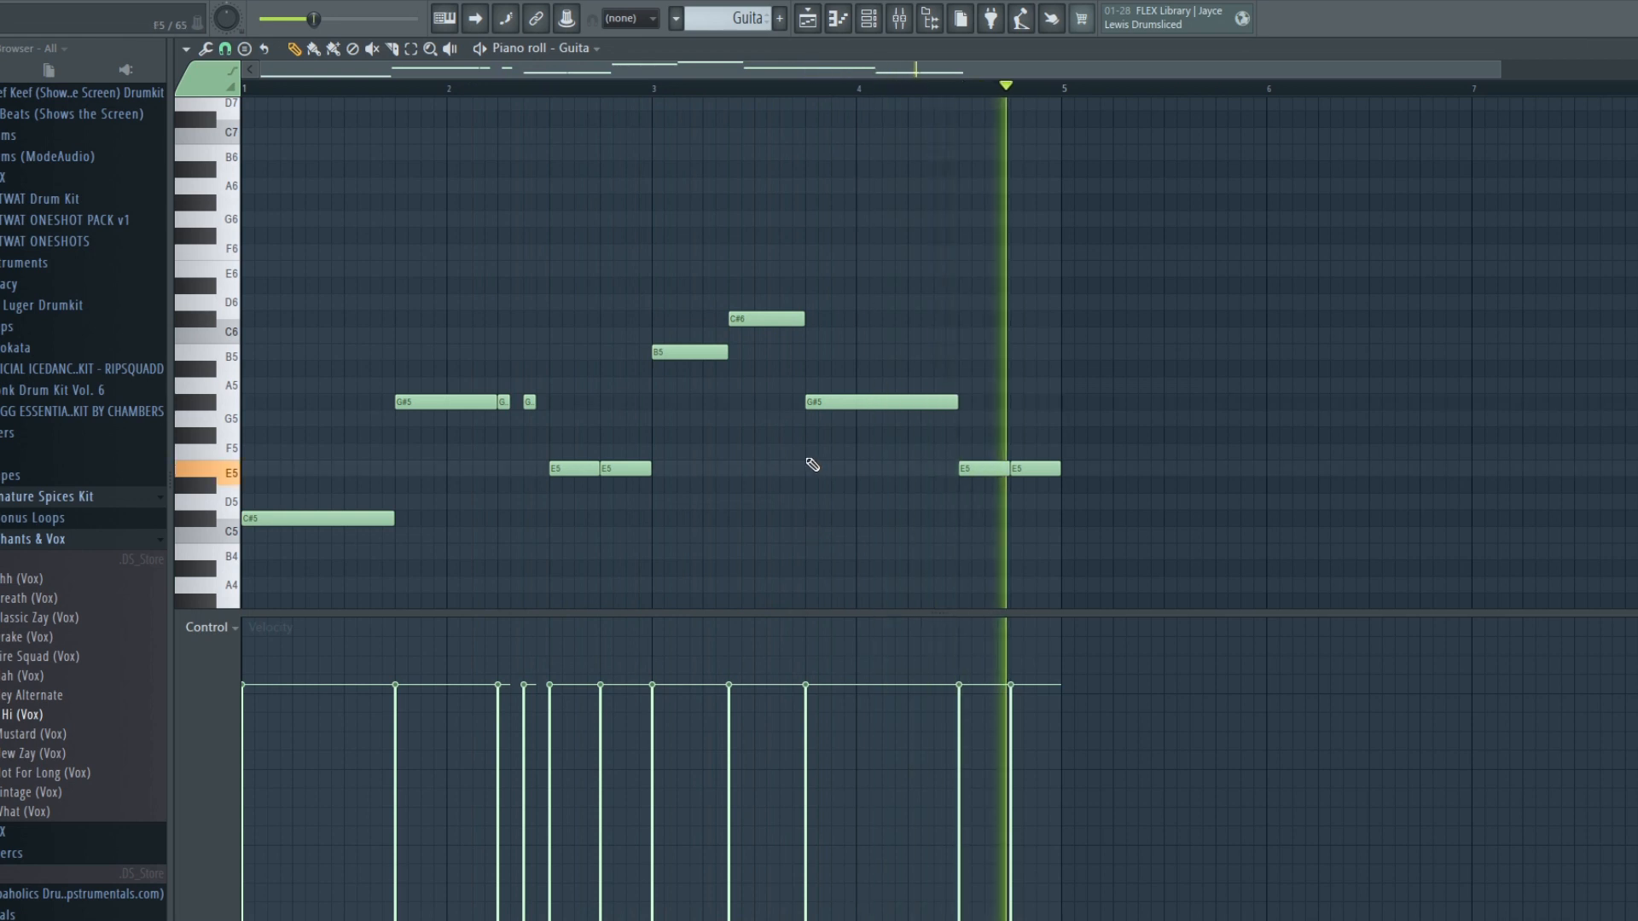
{"action": "left_click", "coordinate": [808, 21]}
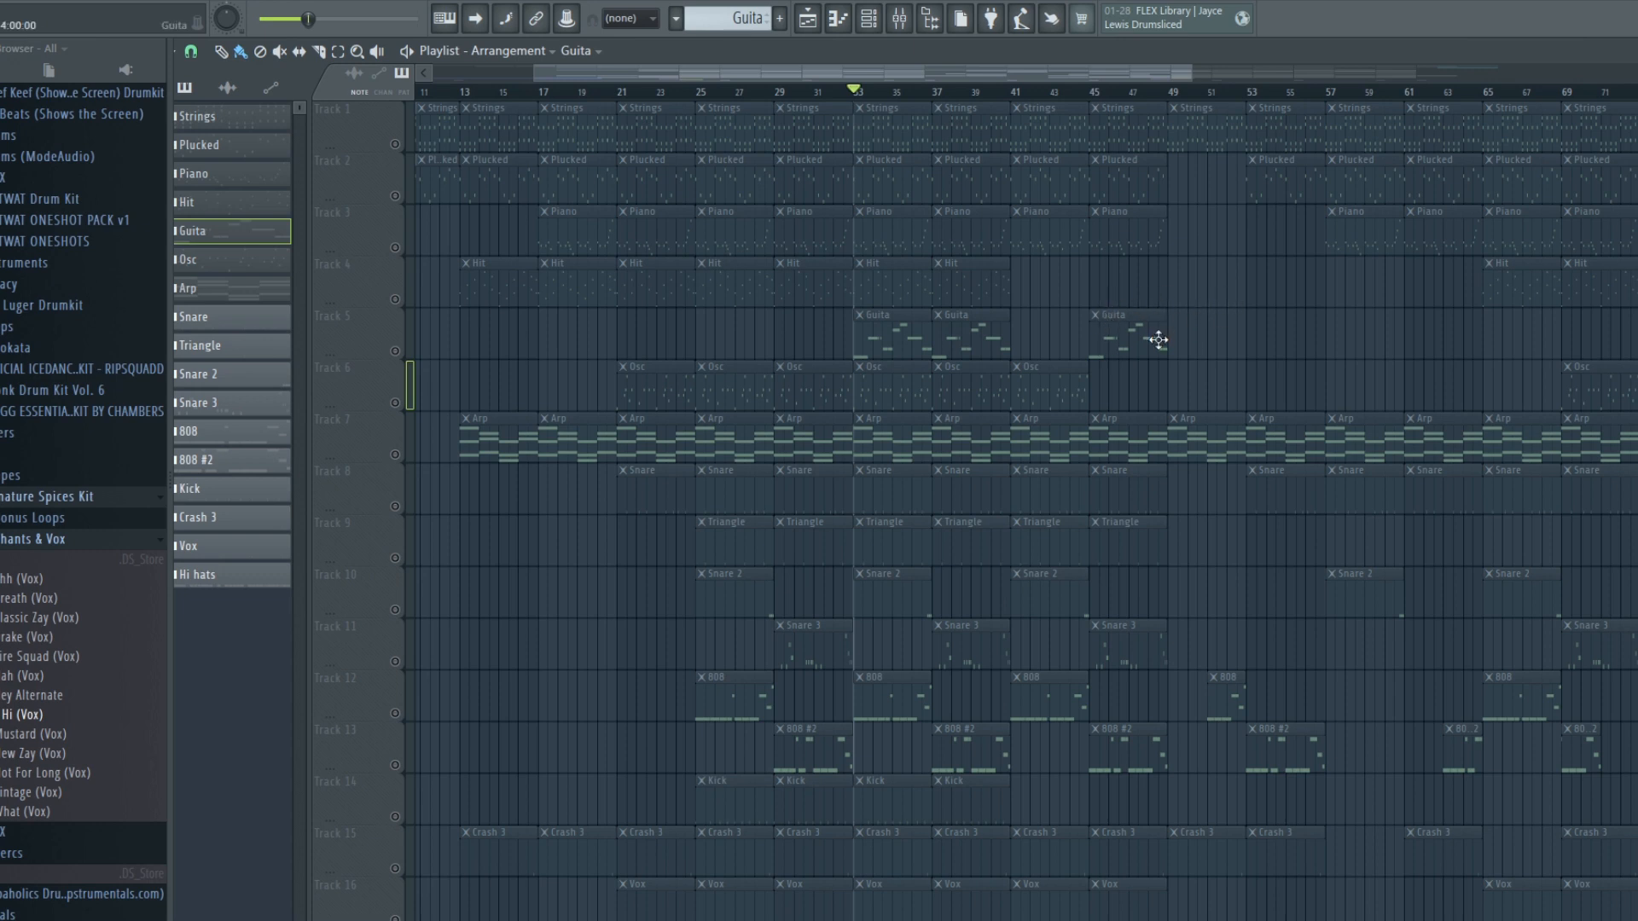
Step: Solo Track 6 and show the Osc pattern from its first bar in the piano roll
{"action": "left_click", "coordinate": [401, 408]}
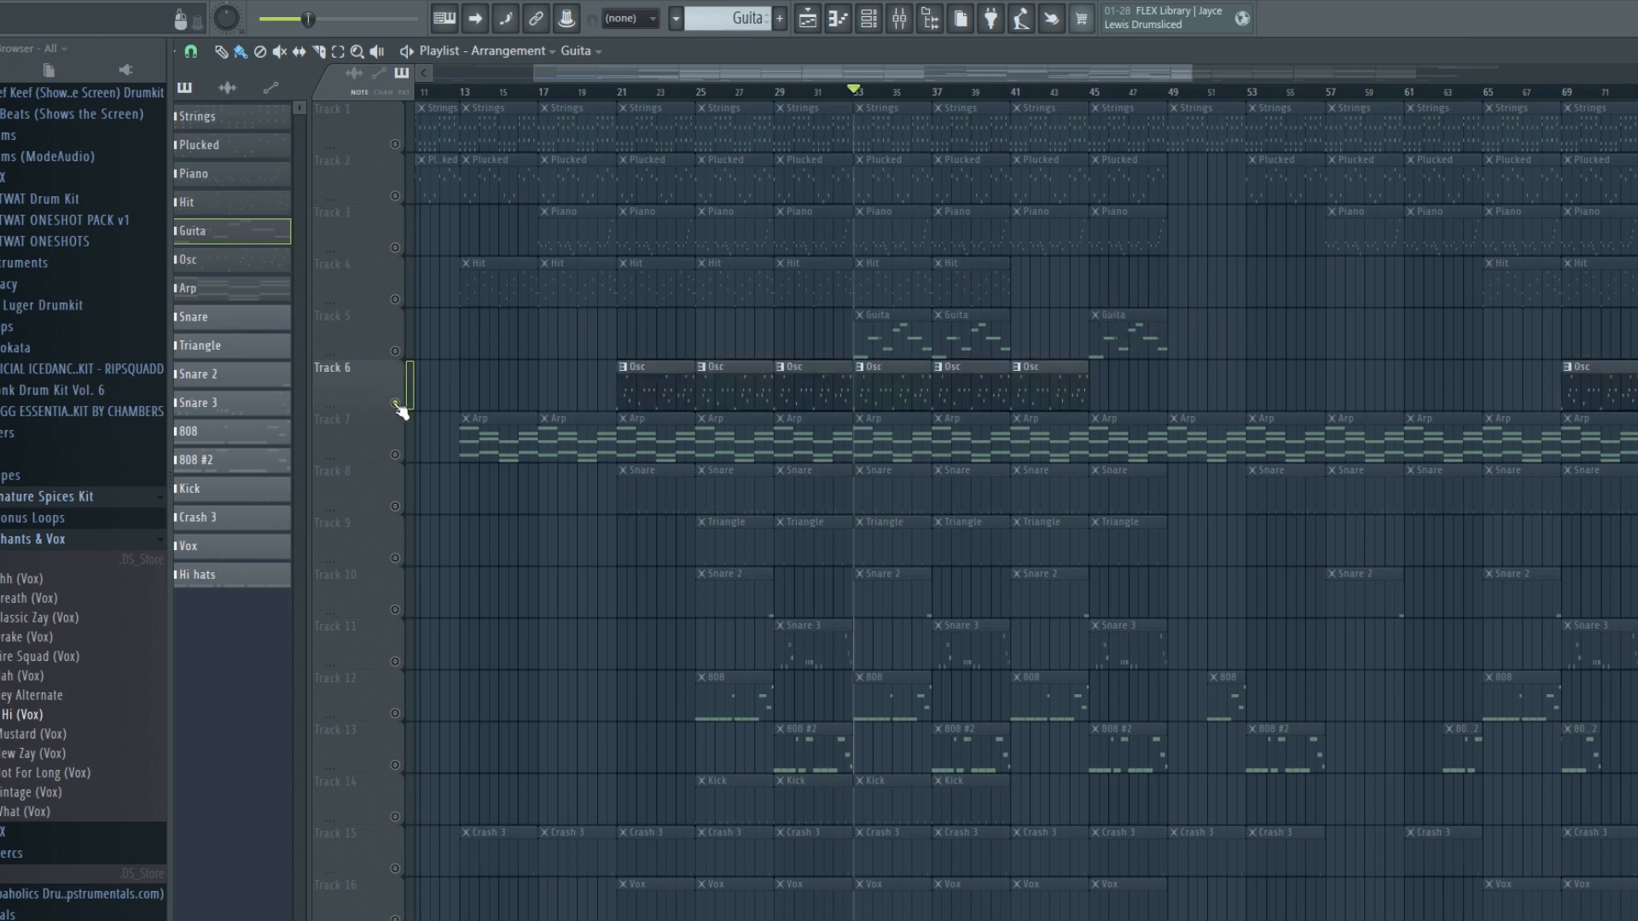
{"action": "double_click", "coordinate": [883, 403]}
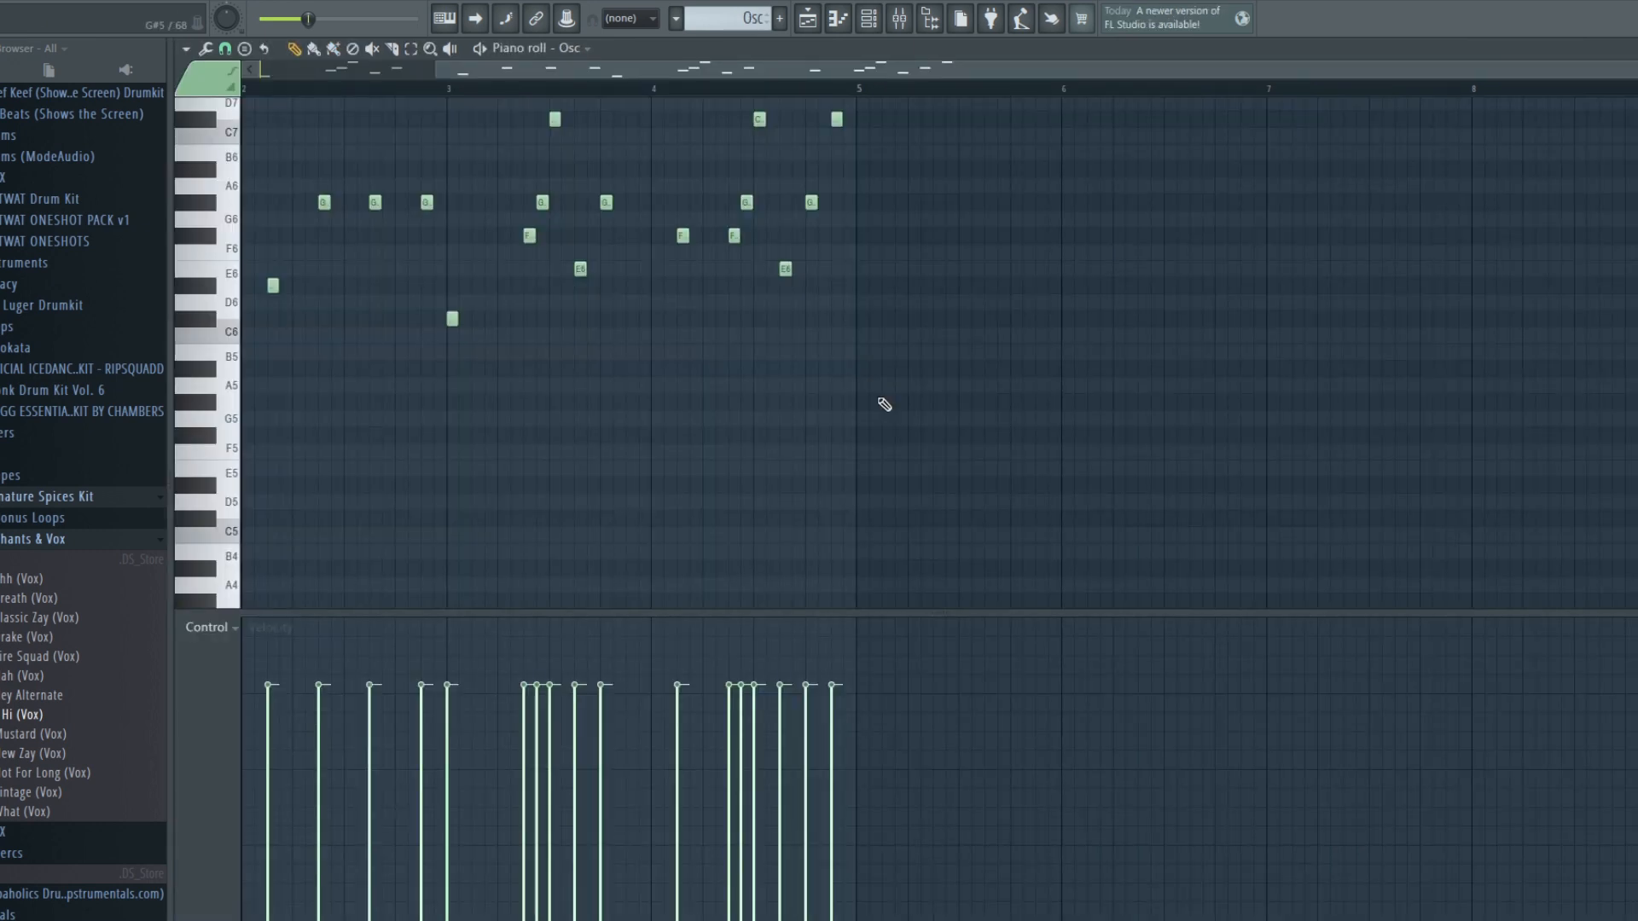
{"action": "scroll", "coordinate": [651, 375], "scroll_direction": "up", "scroll_amount": 3}
{"action": "scroll", "coordinate": [680, 80], "scroll_direction": "up", "scroll_amount": 2}
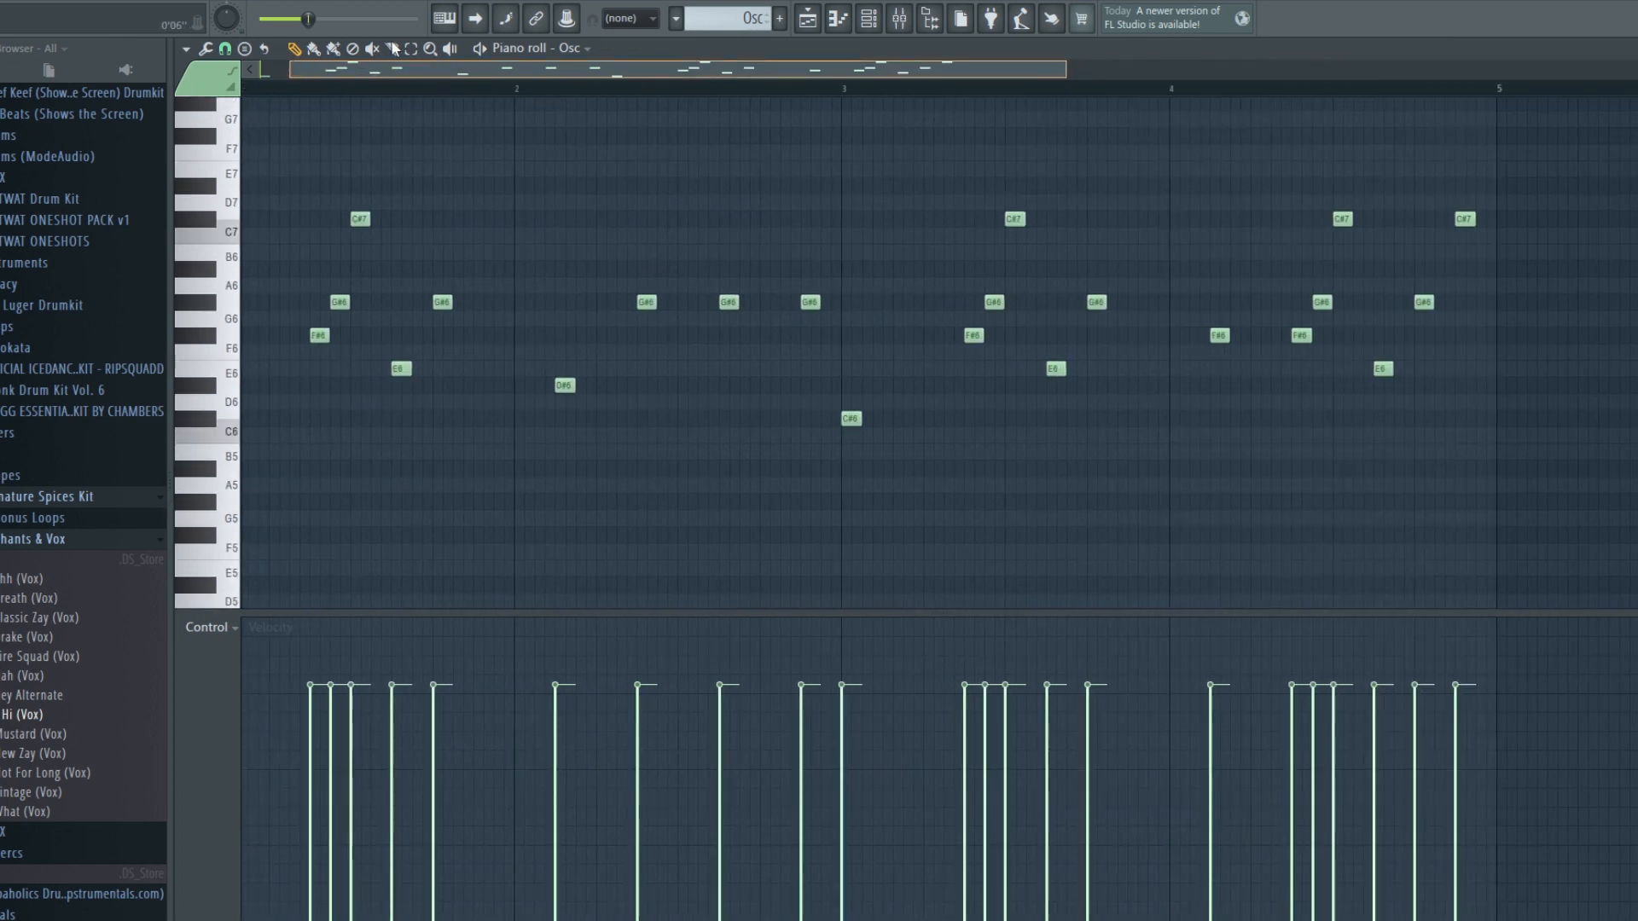
{"action": "left_click_drag", "start_coordinate": [393, 44], "coordinate": [288, 42]}
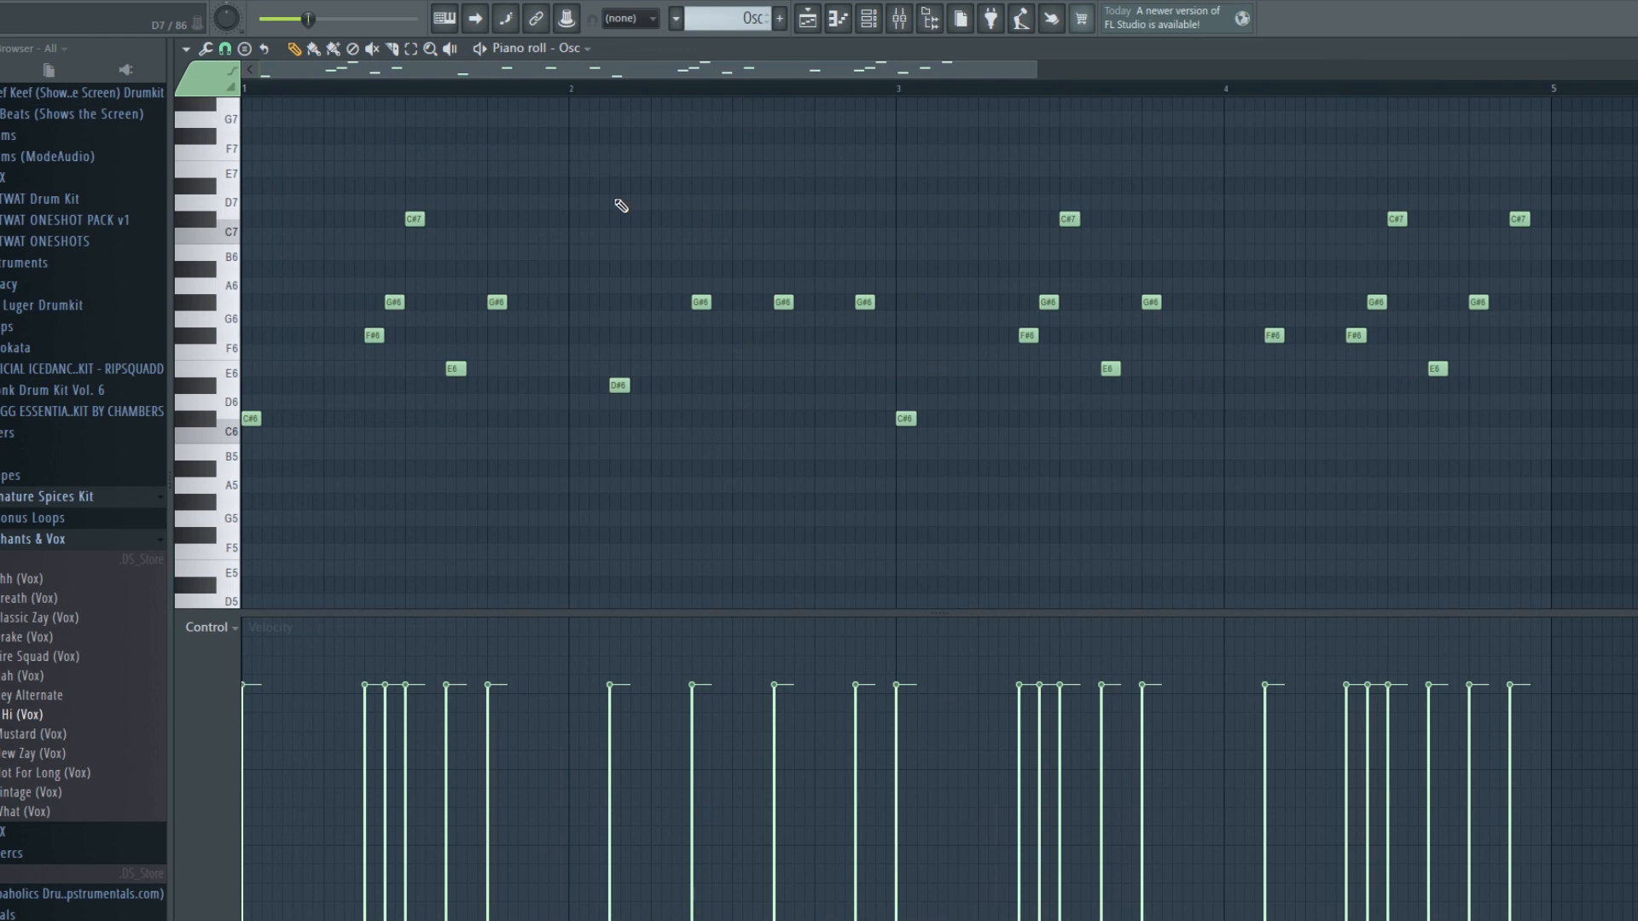
Step: Play the Osc pattern with all four bars in view and return to the playlist
{"action": "key", "text": "space"}
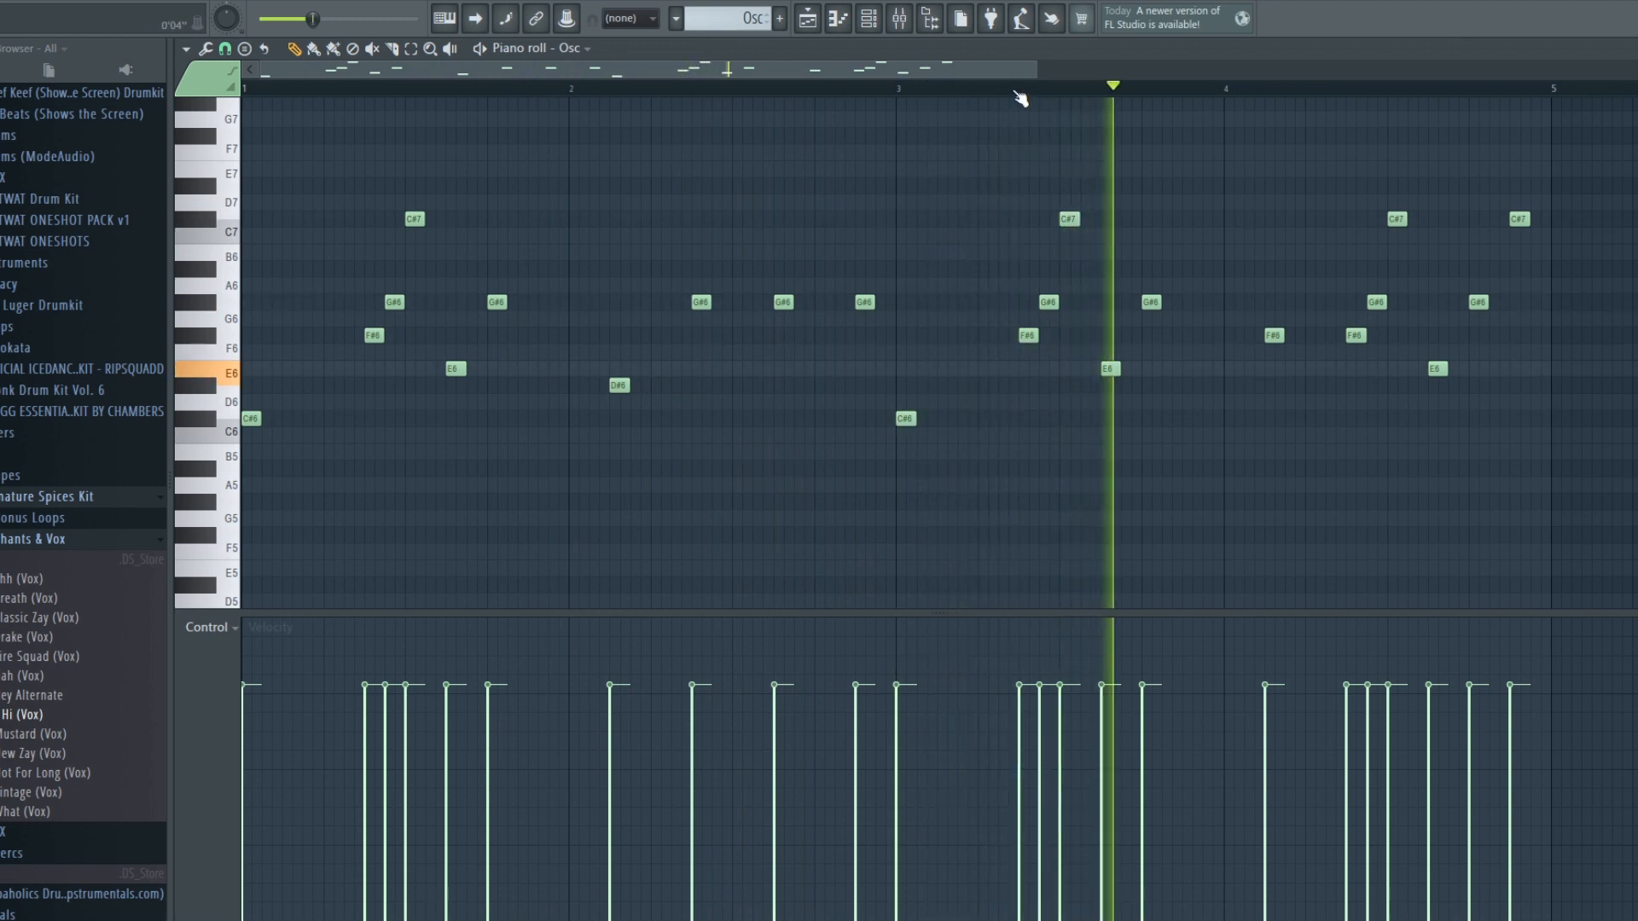
{"action": "scroll", "coordinate": [1020, 98], "scroll_direction": "down", "scroll_amount": 2}
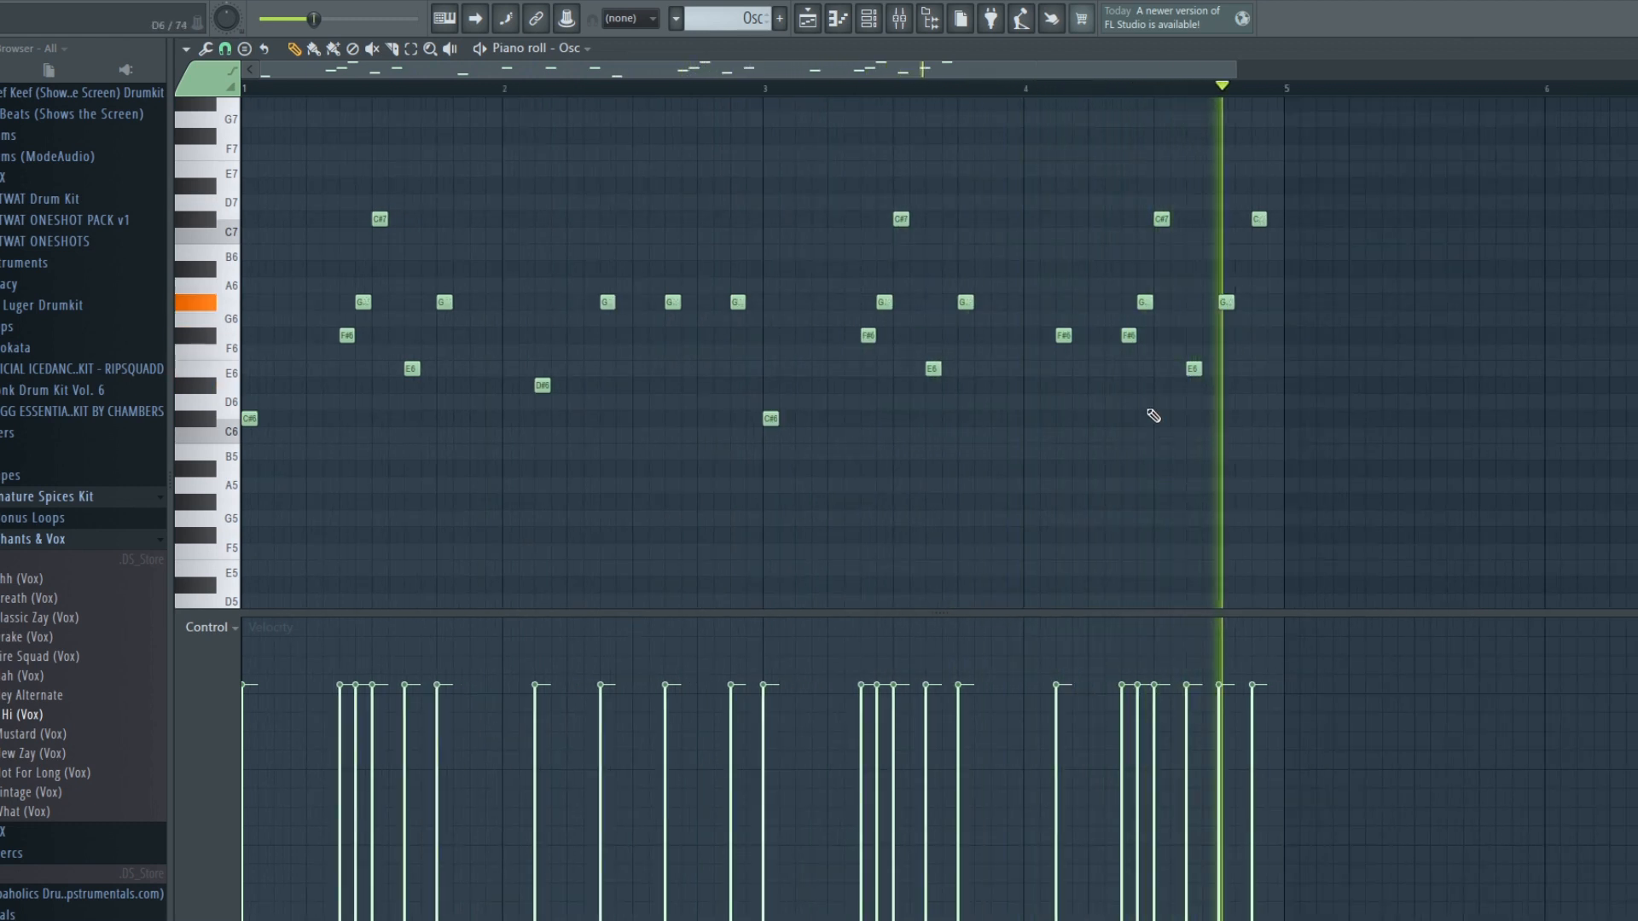
{"action": "left_click", "coordinate": [808, 18]}
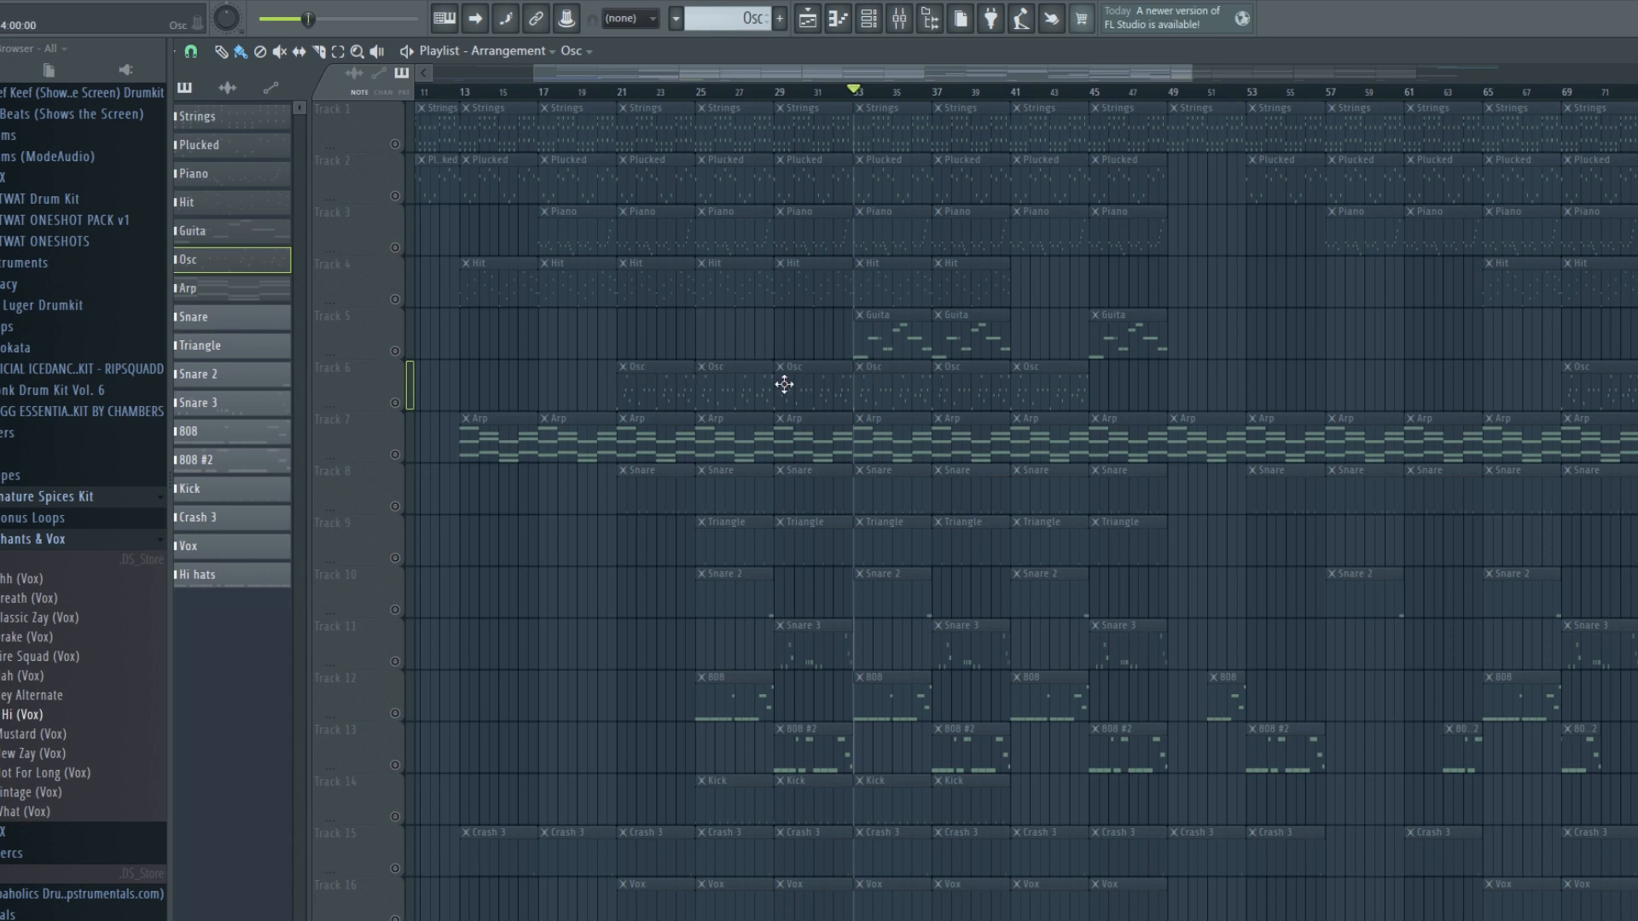
Step: Solo Track 7, play the Arp pattern in the piano roll, and return to the playlist
{"action": "scroll", "coordinate": [1050, 285], "scroll_direction": "down", "scroll_amount": 1}
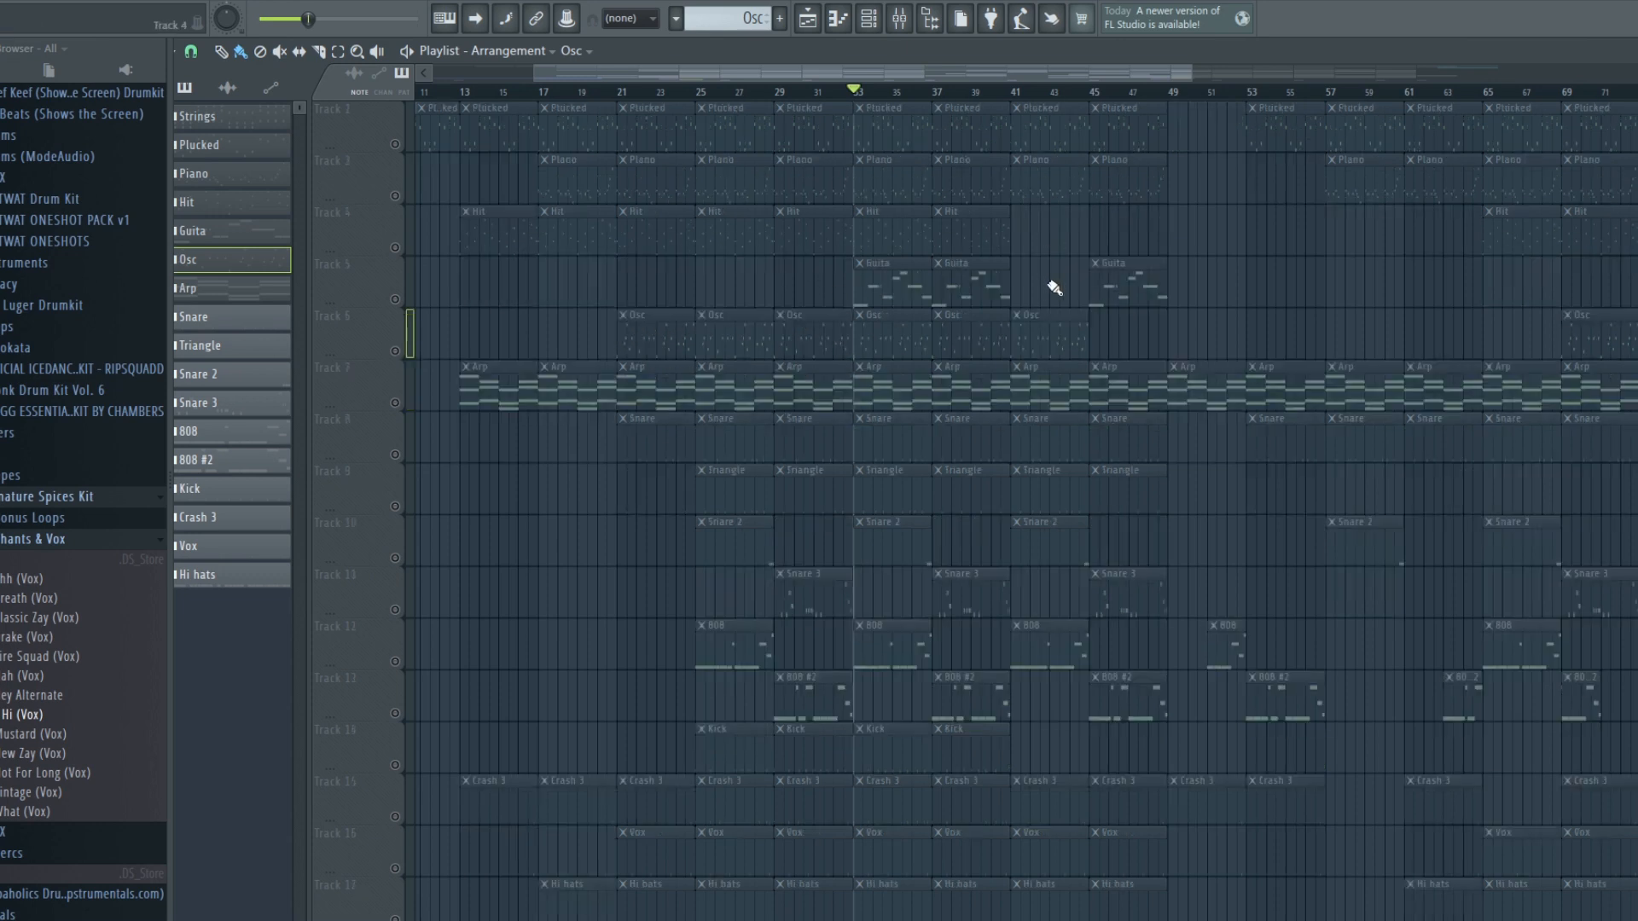
{"action": "left_click", "coordinate": [478, 396]}
{"action": "double_click", "coordinate": [881, 384]}
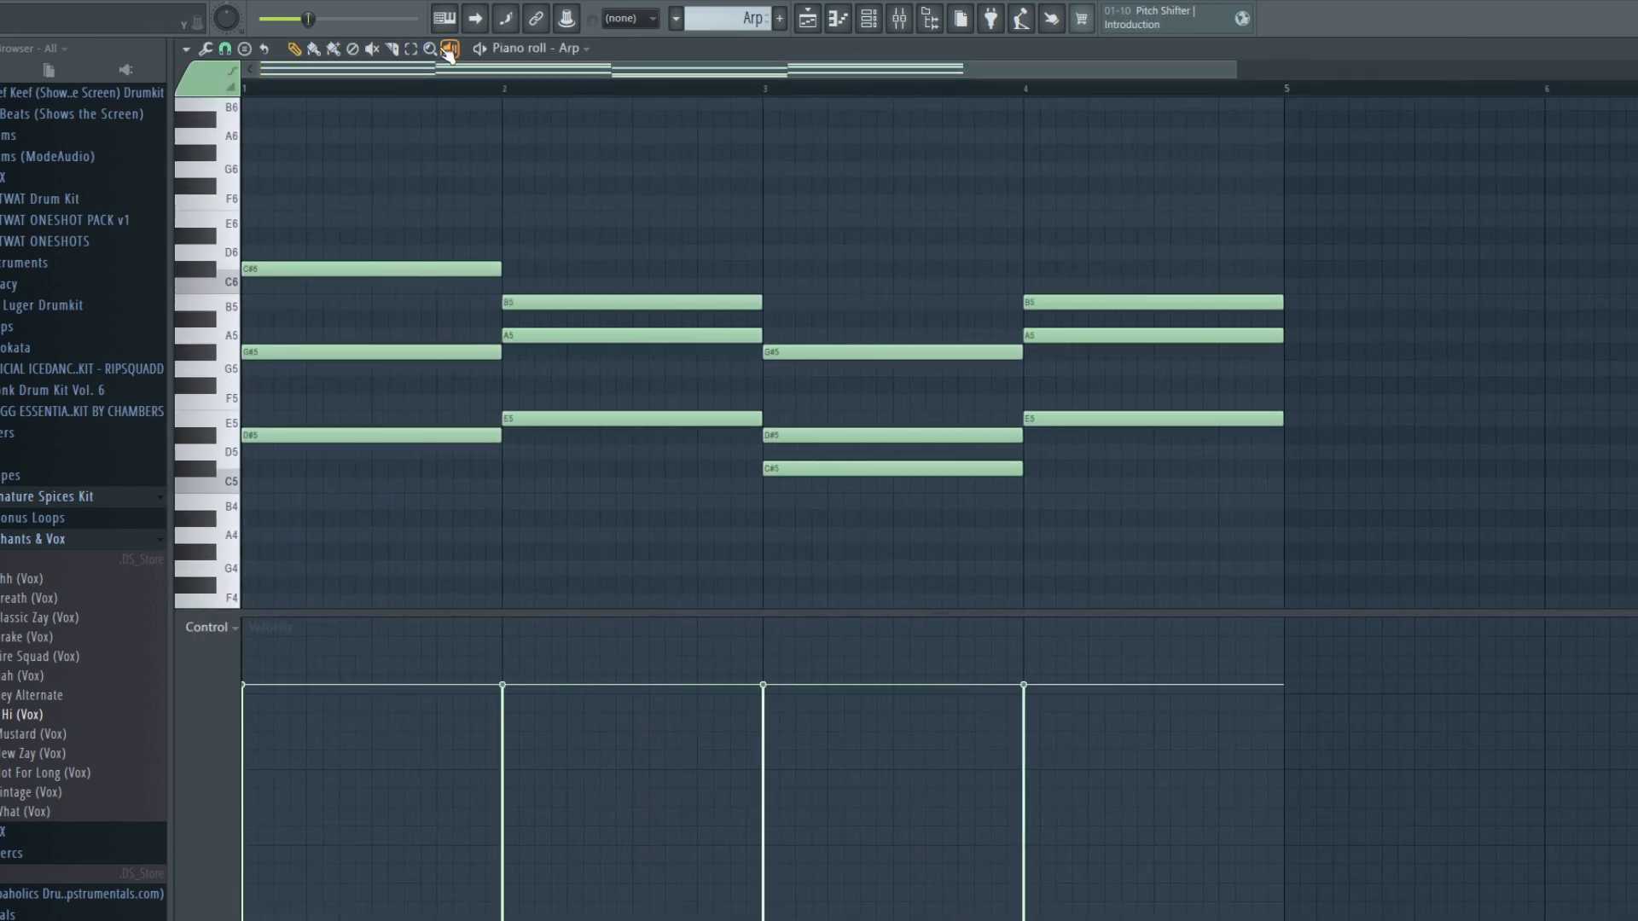
{"action": "key", "text": "space"}
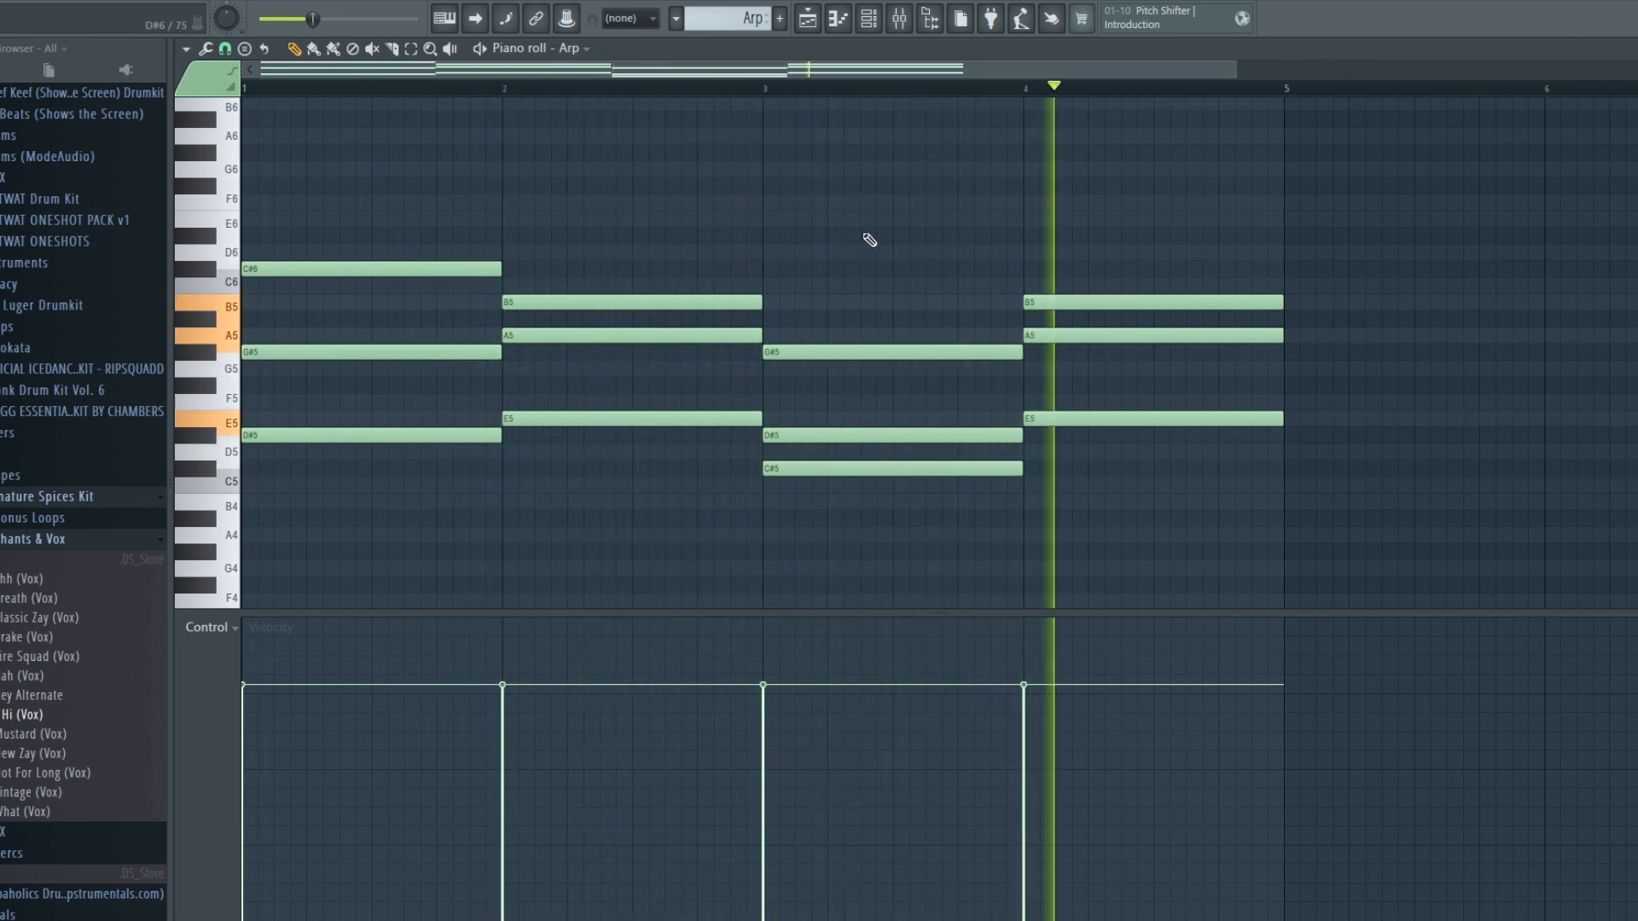
{"action": "left_click", "coordinate": [808, 18]}
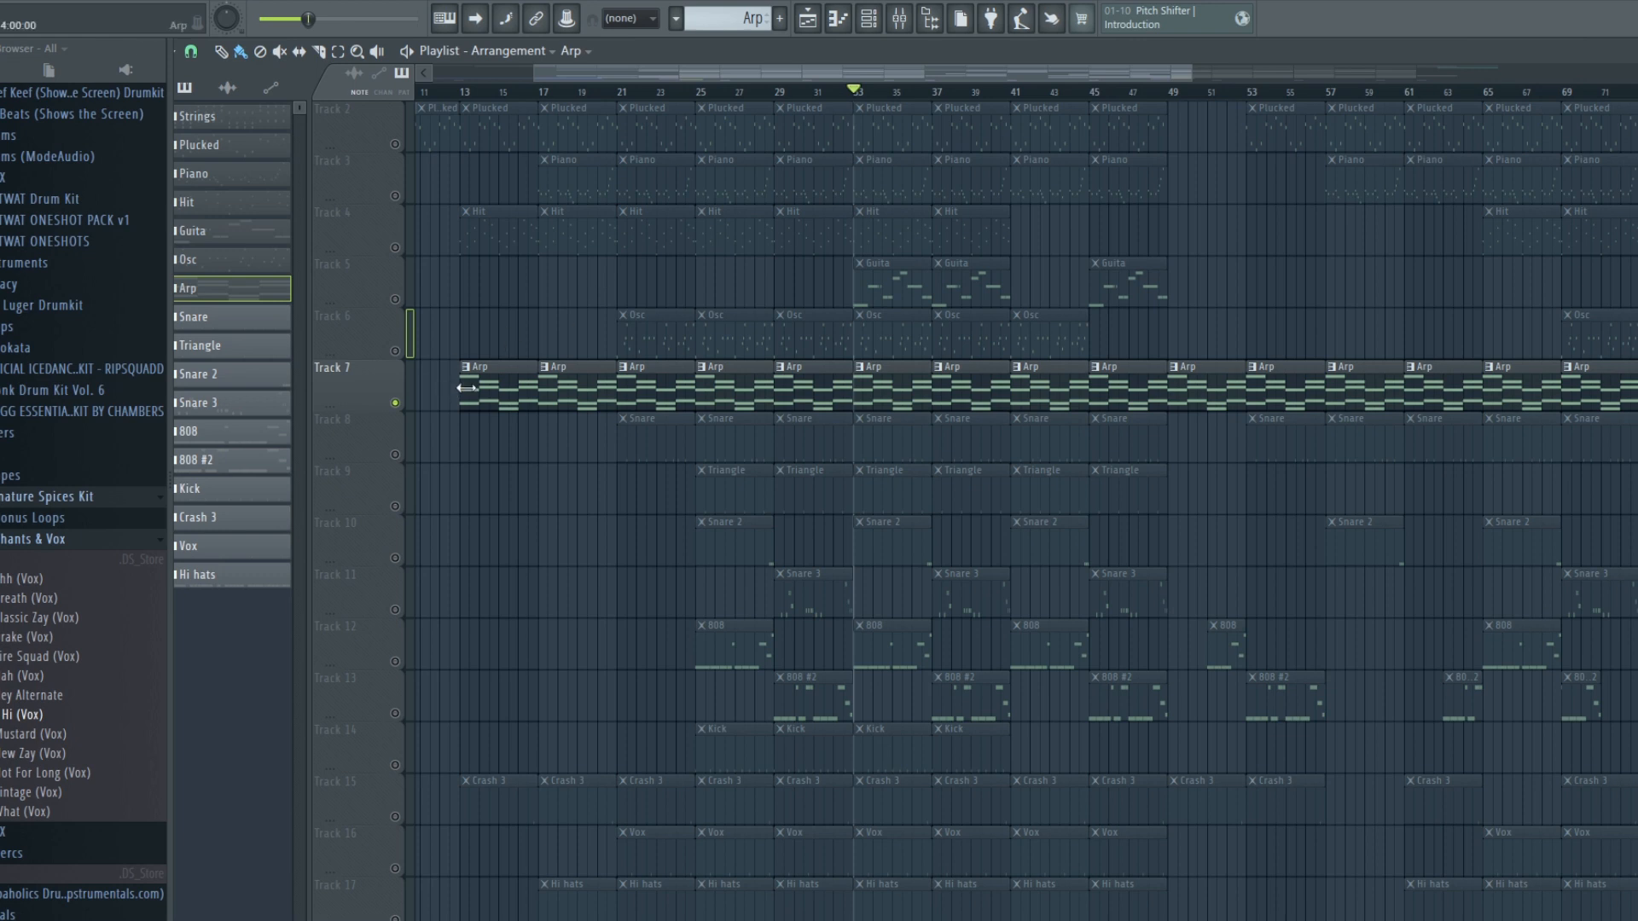
Step: Show the Strings pattern from its first bar in the piano roll, point out its chords, and return to the playlist
{"action": "scroll", "coordinate": [516, 369], "scroll_direction": "up", "scroll_amount": 1}
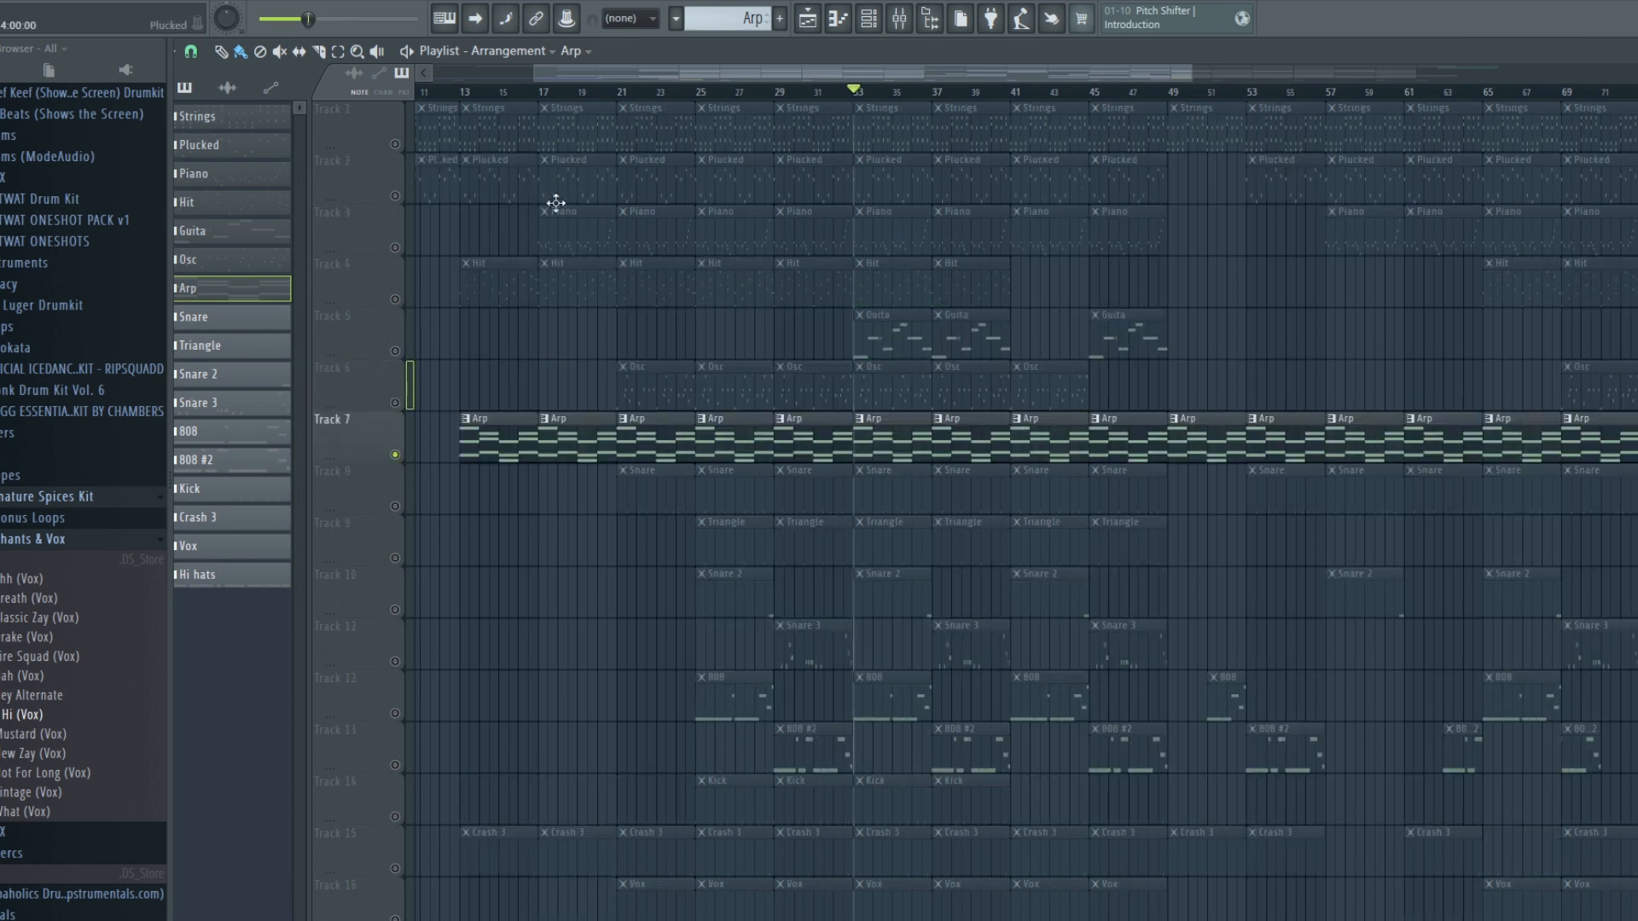
{"action": "double_click", "coordinate": [734, 139]}
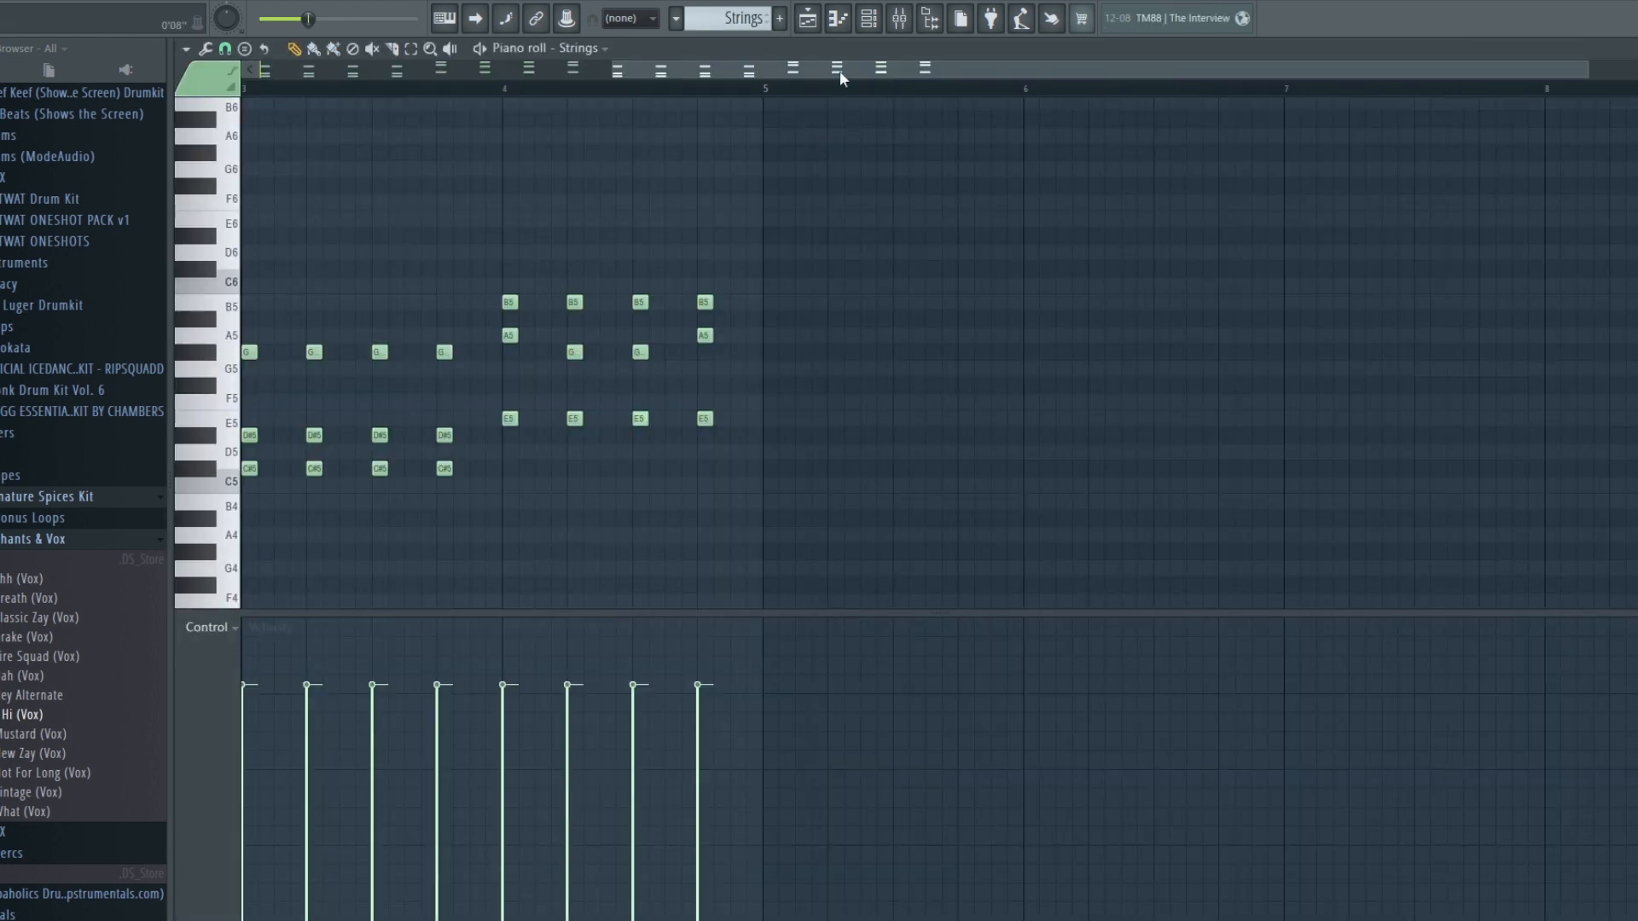
{"action": "scroll", "coordinate": [837, 65], "scroll_direction": "down", "scroll_amount": 3}
{"action": "scroll", "coordinate": [326, 89], "scroll_direction": "up", "scroll_amount": 3}
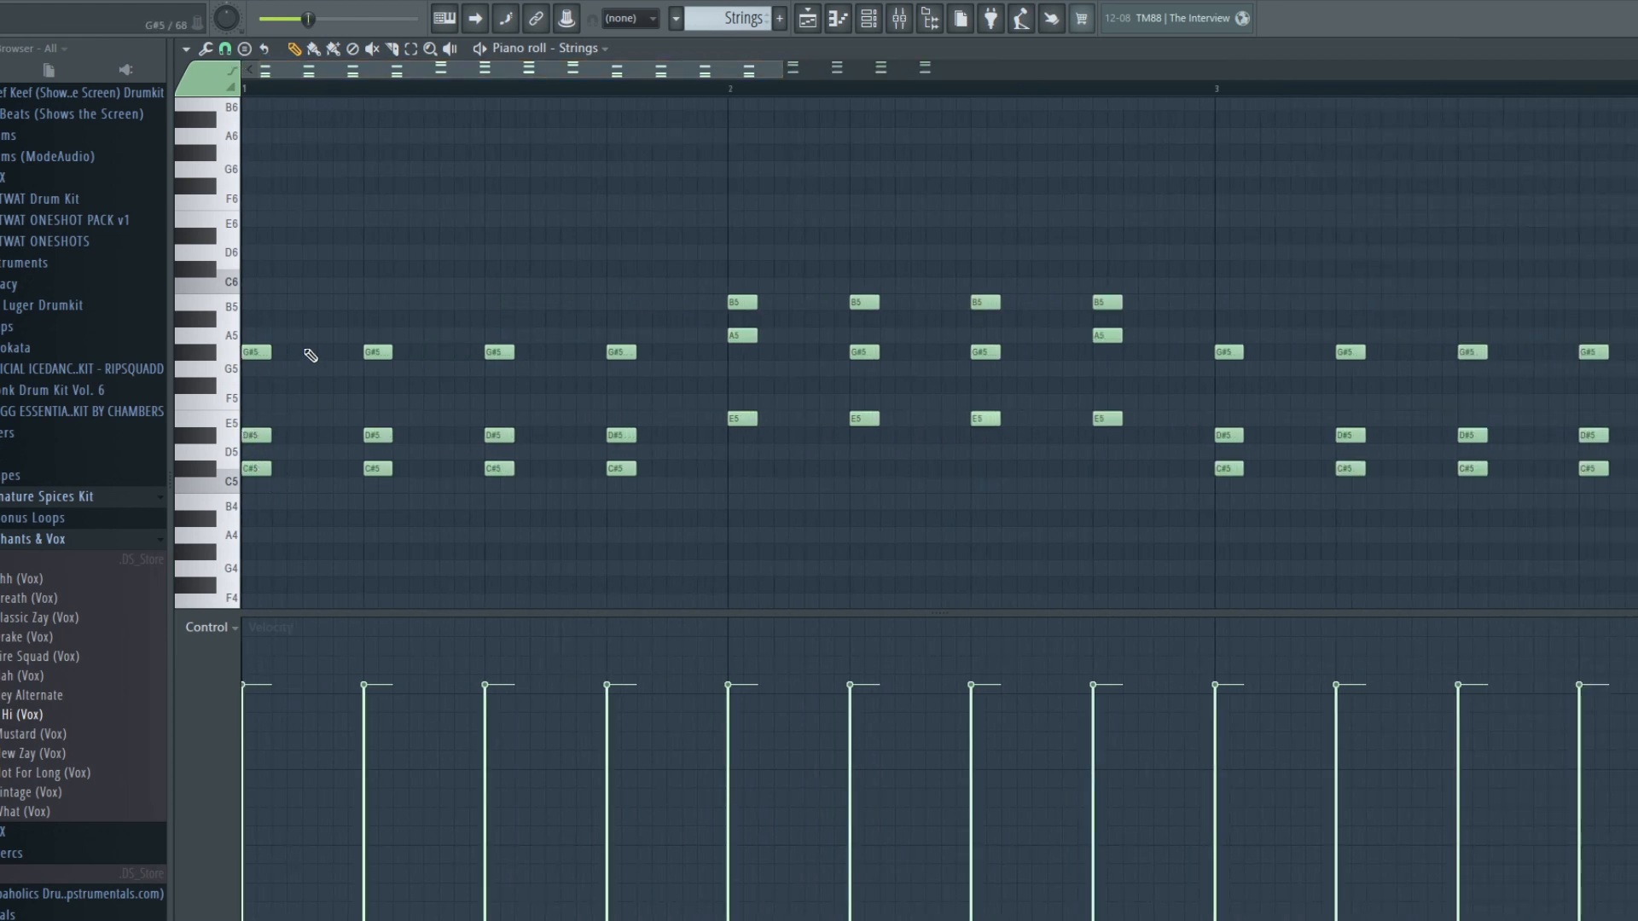
{"action": "mouse_move", "coordinate": [271, 356]}
{"action": "left_mouse_down"}
{"action": "mouse_move", "coordinate": [732, 369]}
{"action": "mouse_move", "coordinate": [271, 359]}
{"action": "left_mouse_up"}
{"action": "left_click_drag", "start_coordinate": [756, 303], "coordinate": [753, 350]}
{"action": "left_click", "coordinate": [810, 27]}
Step: Solo Track 8 and show the Snare pattern with all four bars in view in the piano roll
{"action": "scroll", "coordinate": [747, 258], "scroll_direction": "down", "scroll_amount": 3}
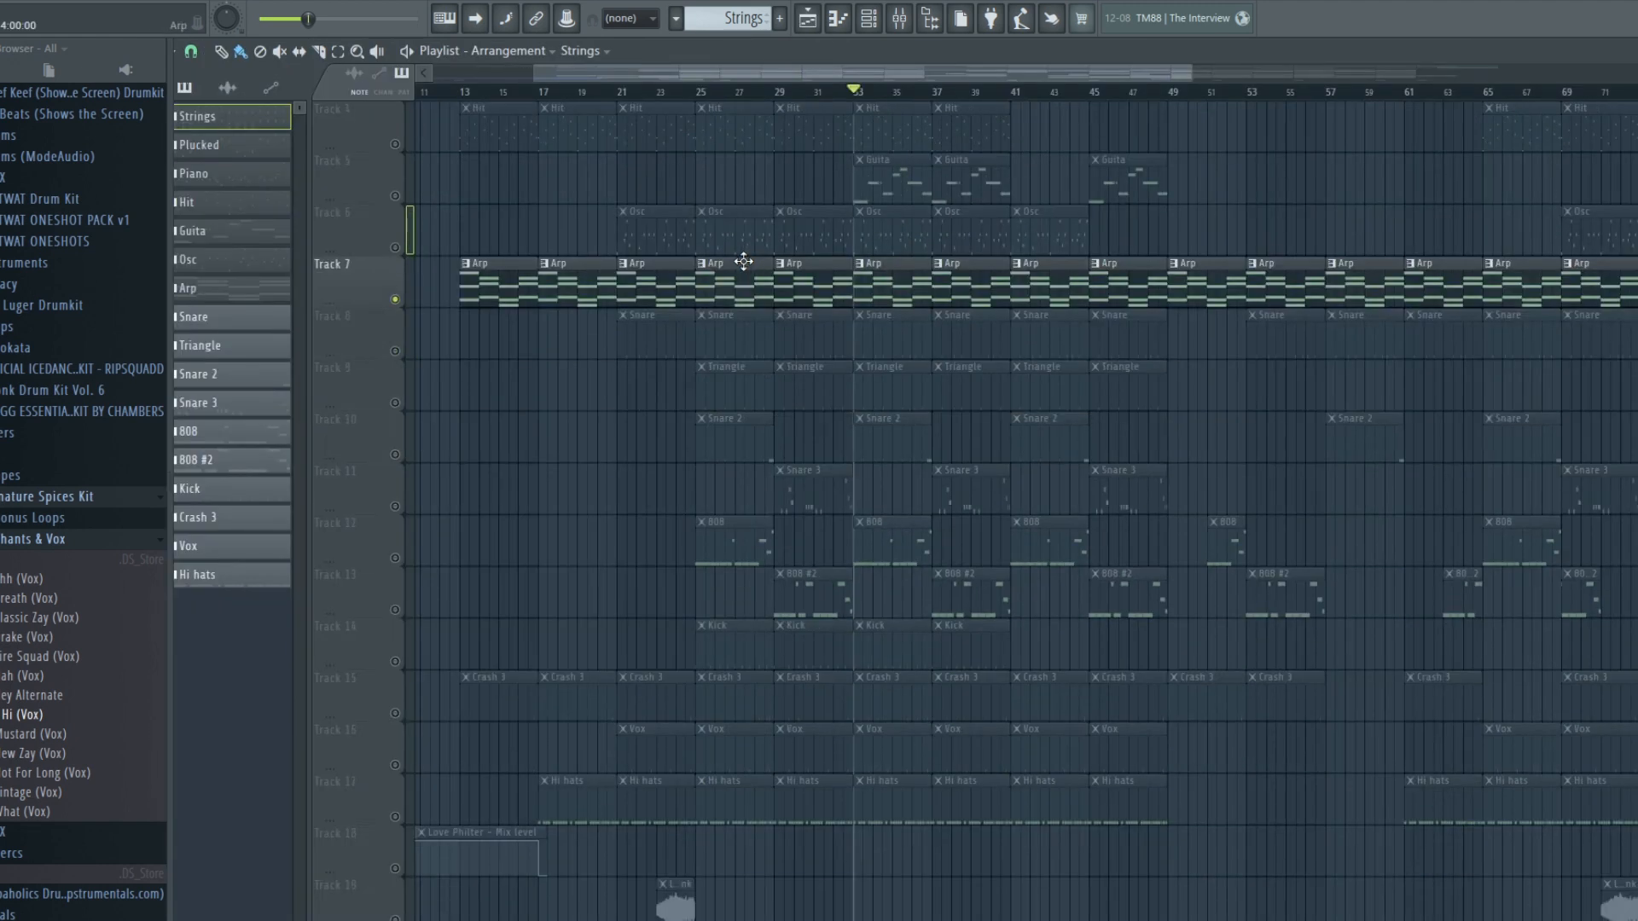
{"action": "scroll", "coordinate": [546, 281], "scroll_direction": "down", "scroll_amount": 1}
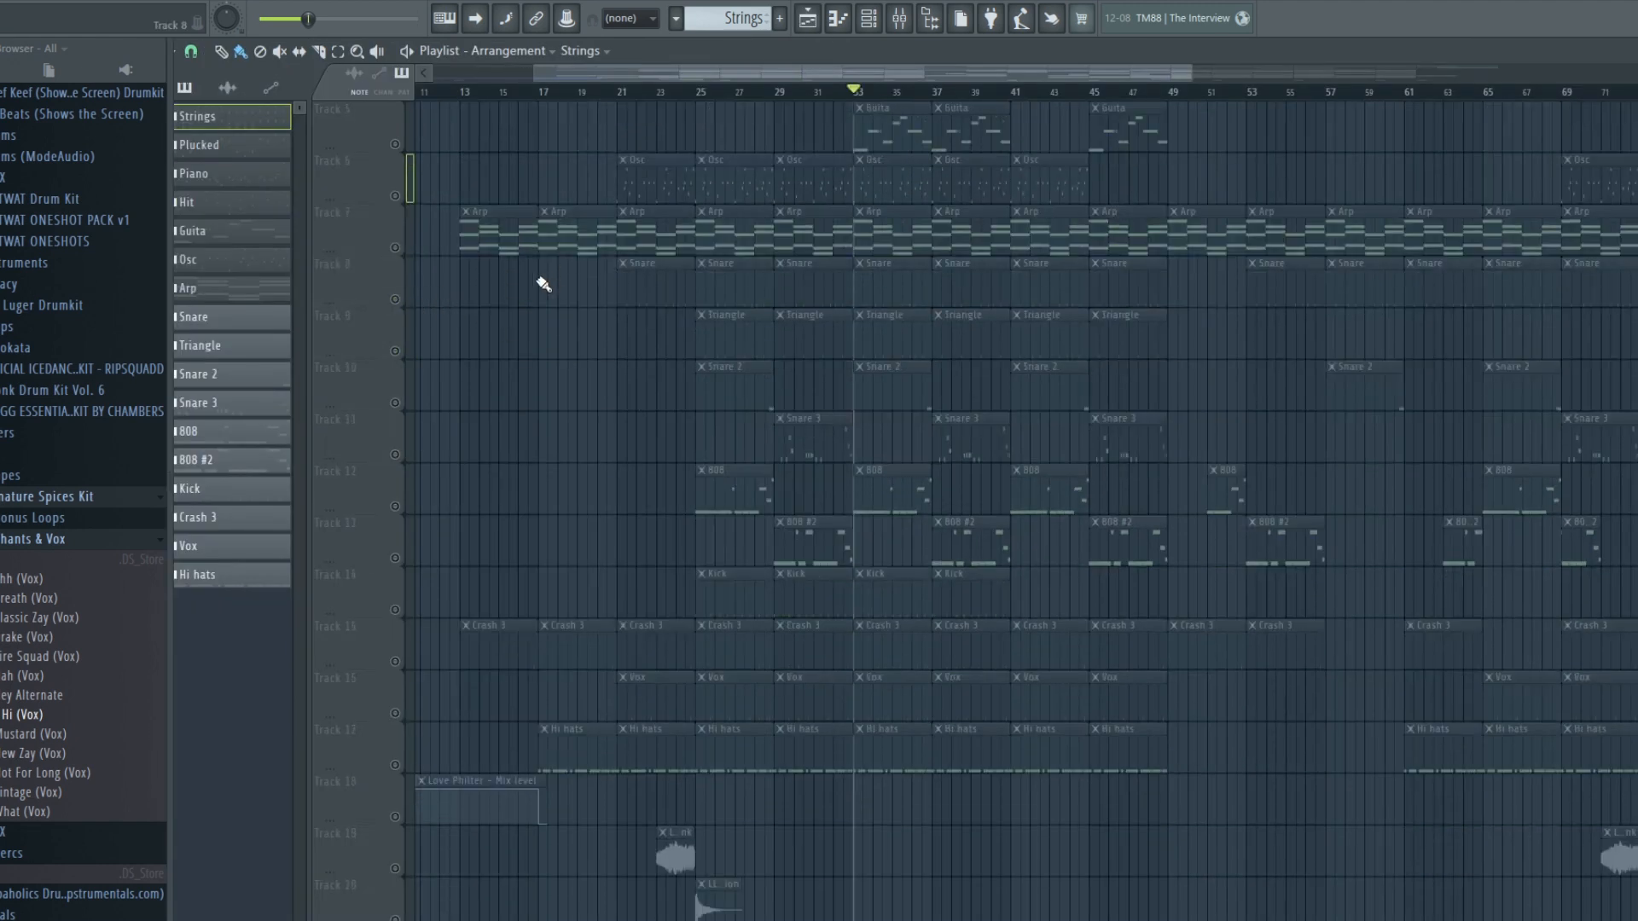
{"action": "left_click", "coordinate": [376, 290]}
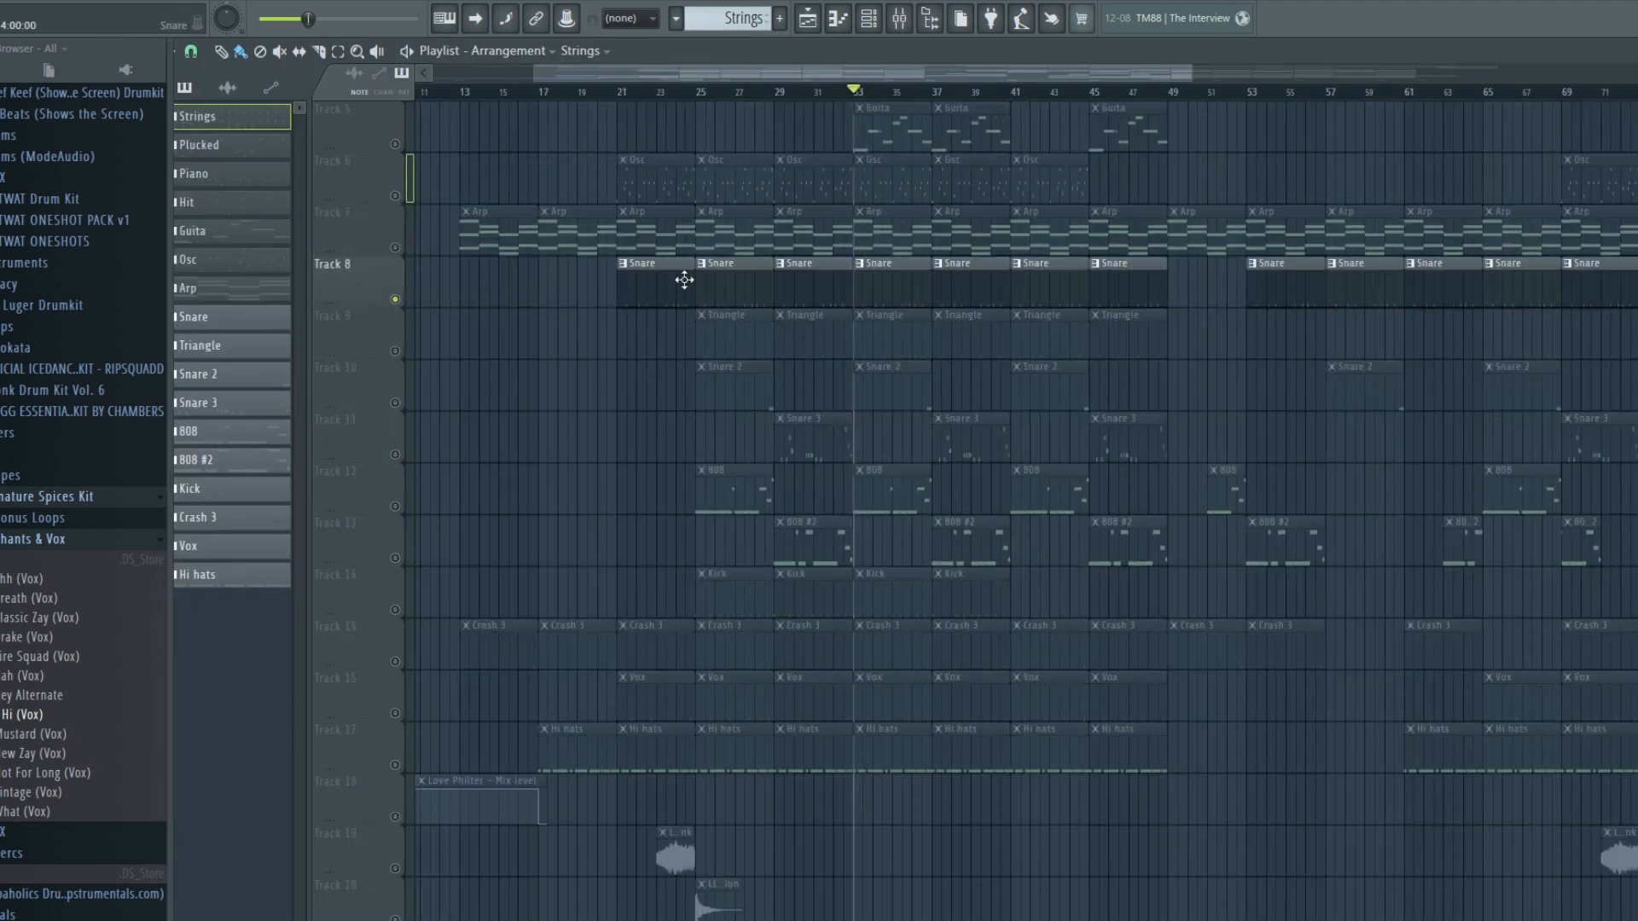
{"action": "double_click", "coordinate": [891, 288]}
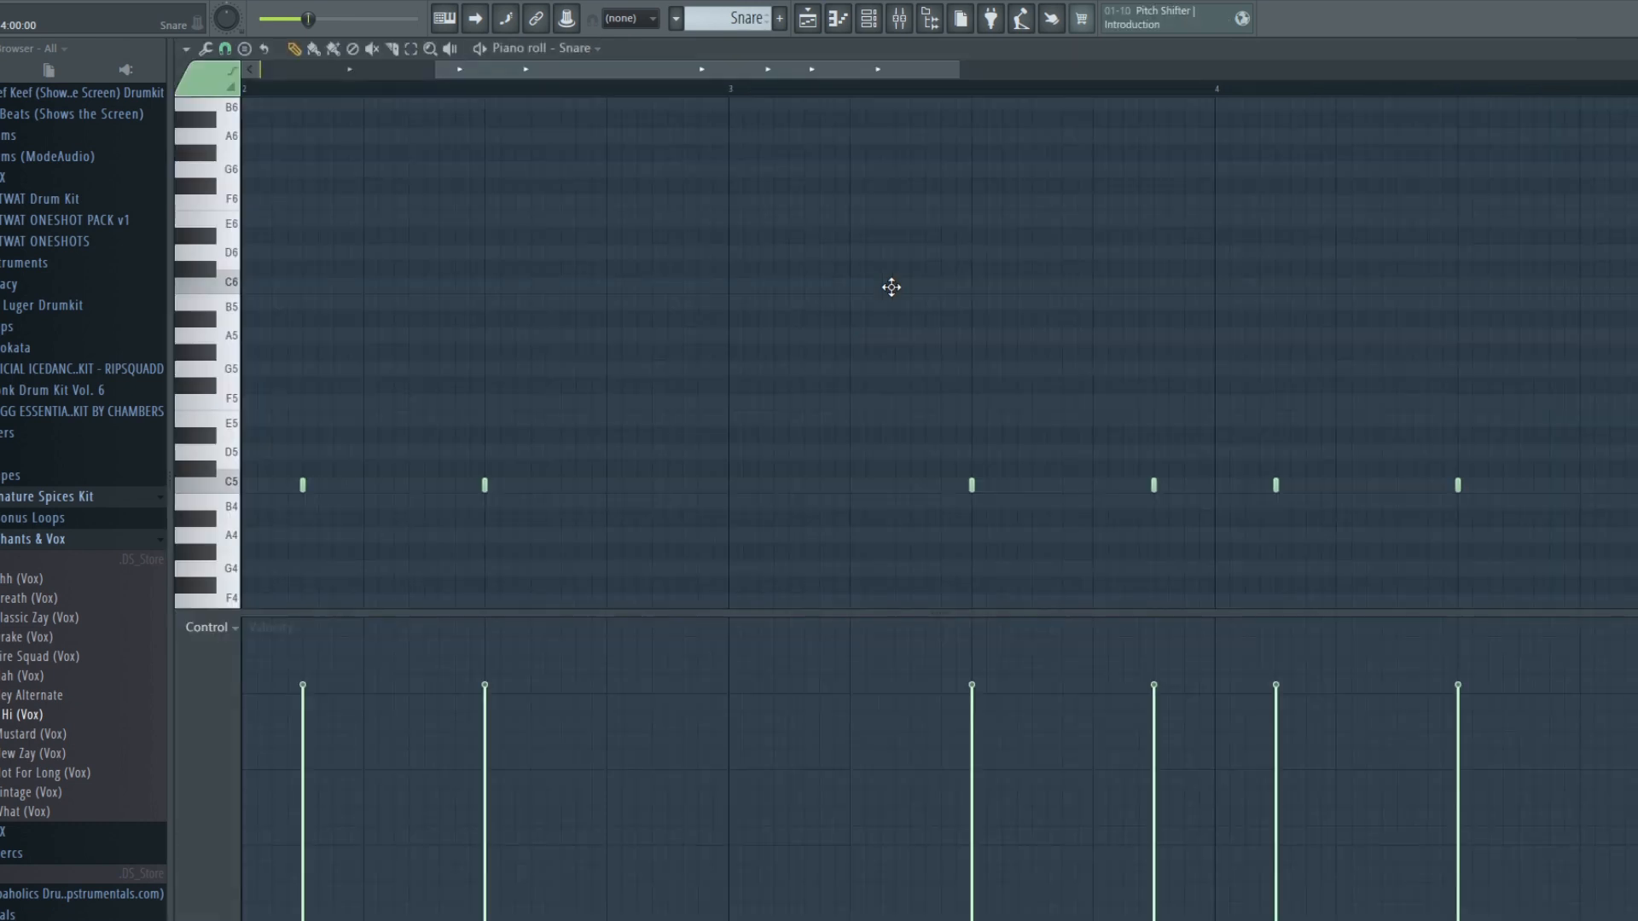
{"action": "left_click_drag", "start_coordinate": [863, 72], "coordinate": [665, 84]}
{"action": "scroll", "coordinate": [666, 90], "scroll_direction": "down", "scroll_amount": 1}
{"action": "scroll", "coordinate": [670, 97], "scroll_direction": "down", "scroll_amount": 1}
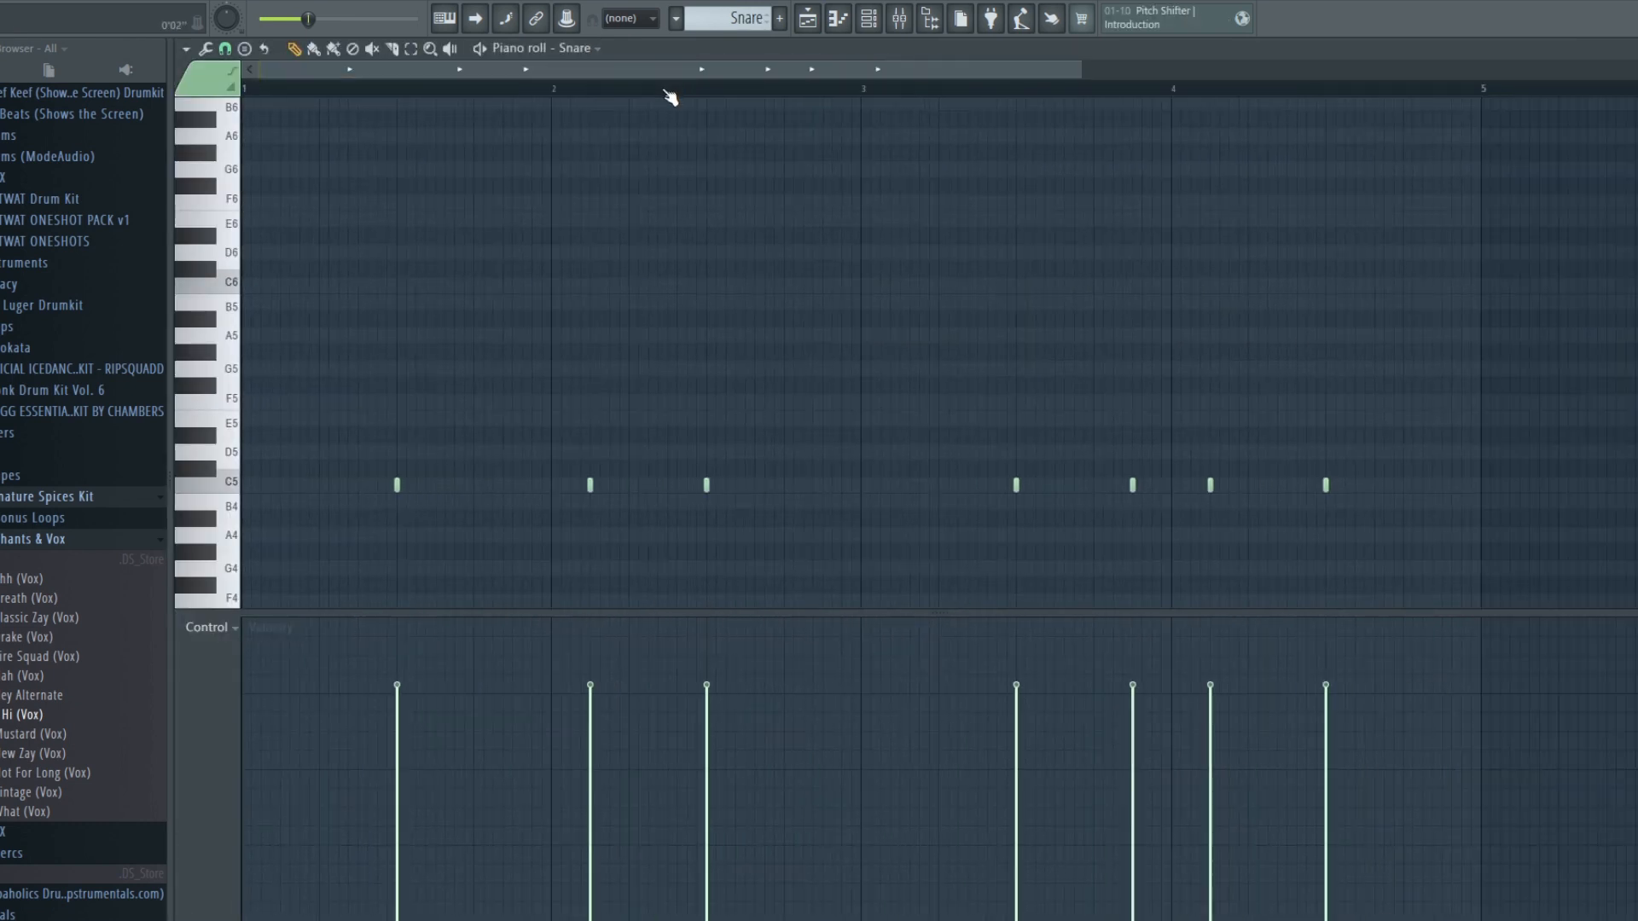
{"action": "scroll", "coordinate": [650, 202], "scroll_direction": "down", "scroll_amount": 1}
Step: Play the Snare pattern, show its steps in the channel rack, and return to the playlist
{"action": "key", "text": "space"}
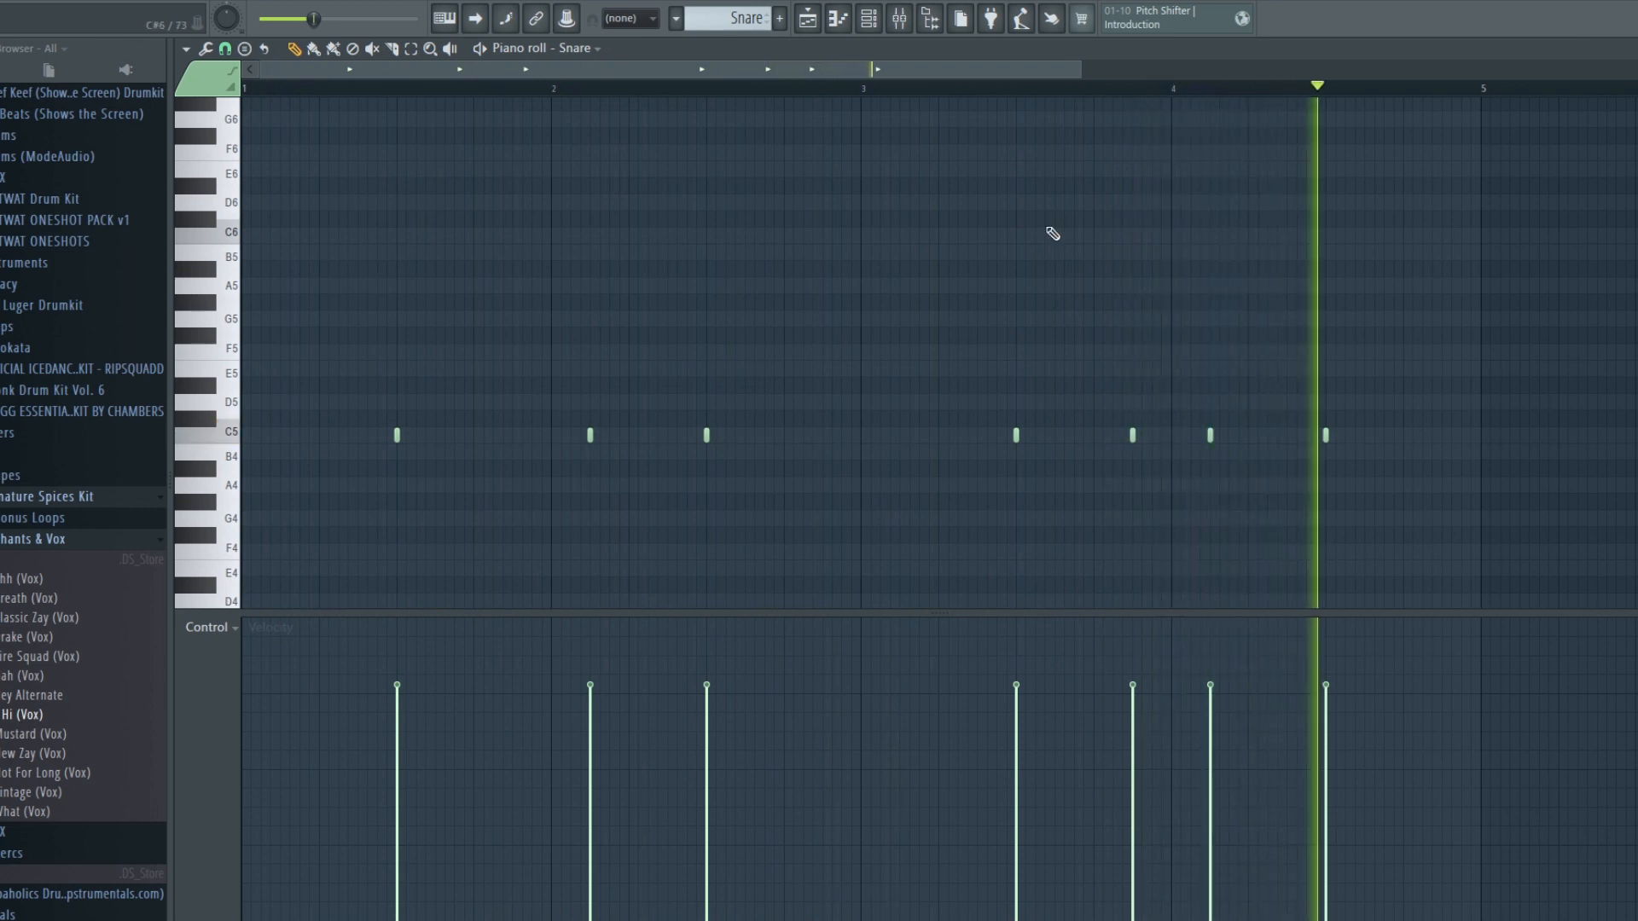
{"action": "left_click", "coordinate": [868, 18]}
{"action": "left_click_drag", "start_coordinate": [890, 293], "coordinate": [663, 177]}
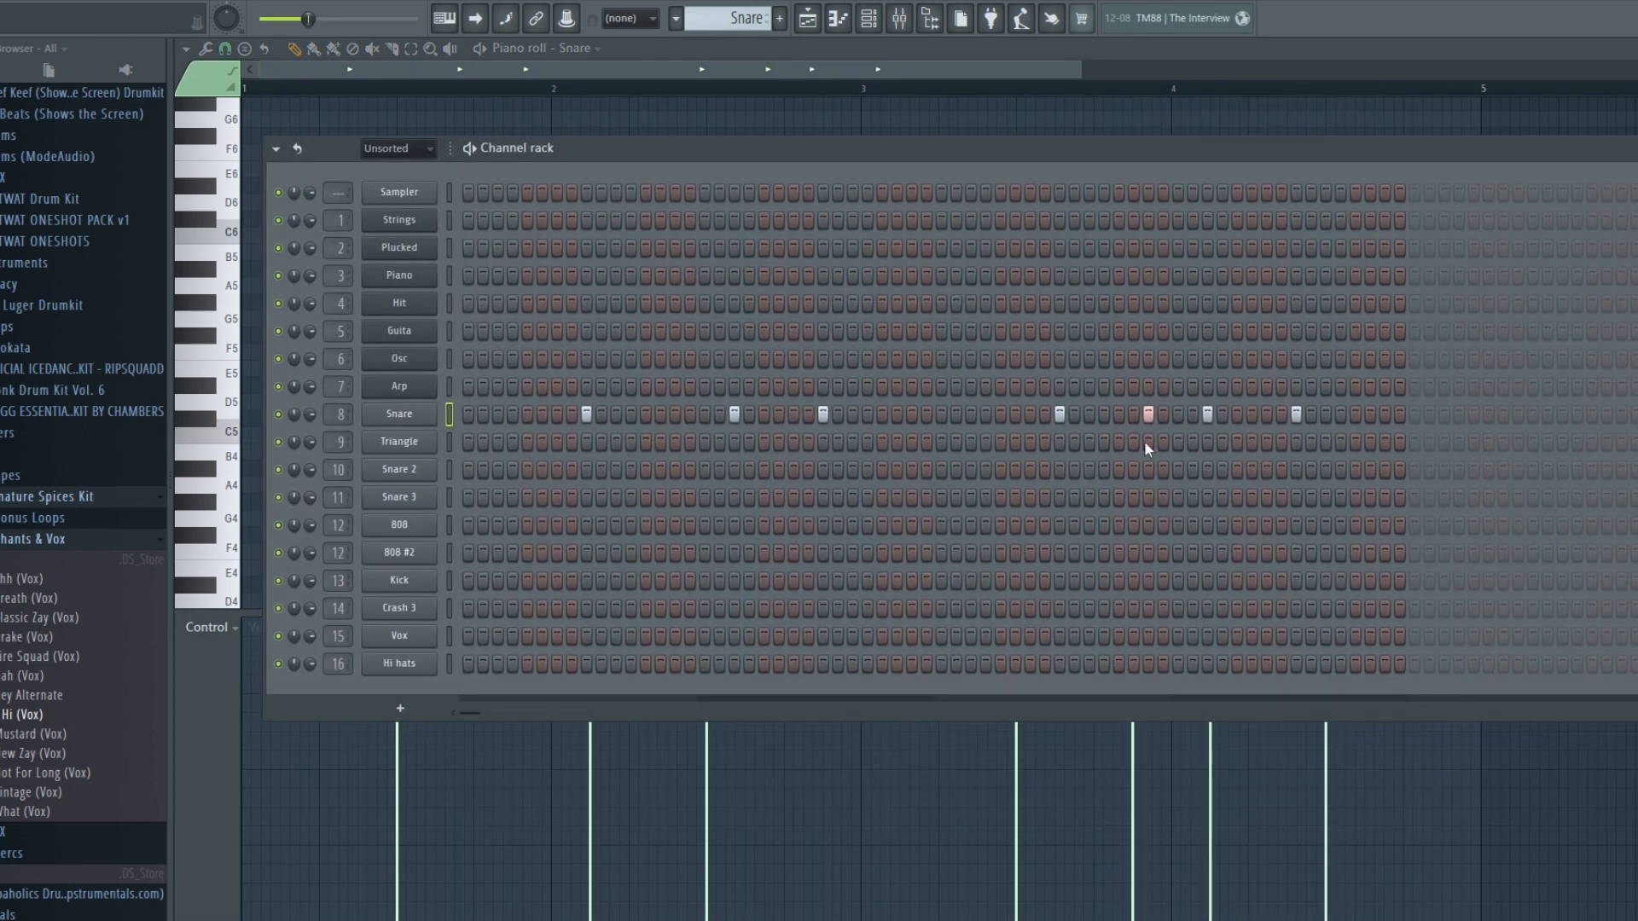
{"action": "left_click", "coordinate": [808, 18]}
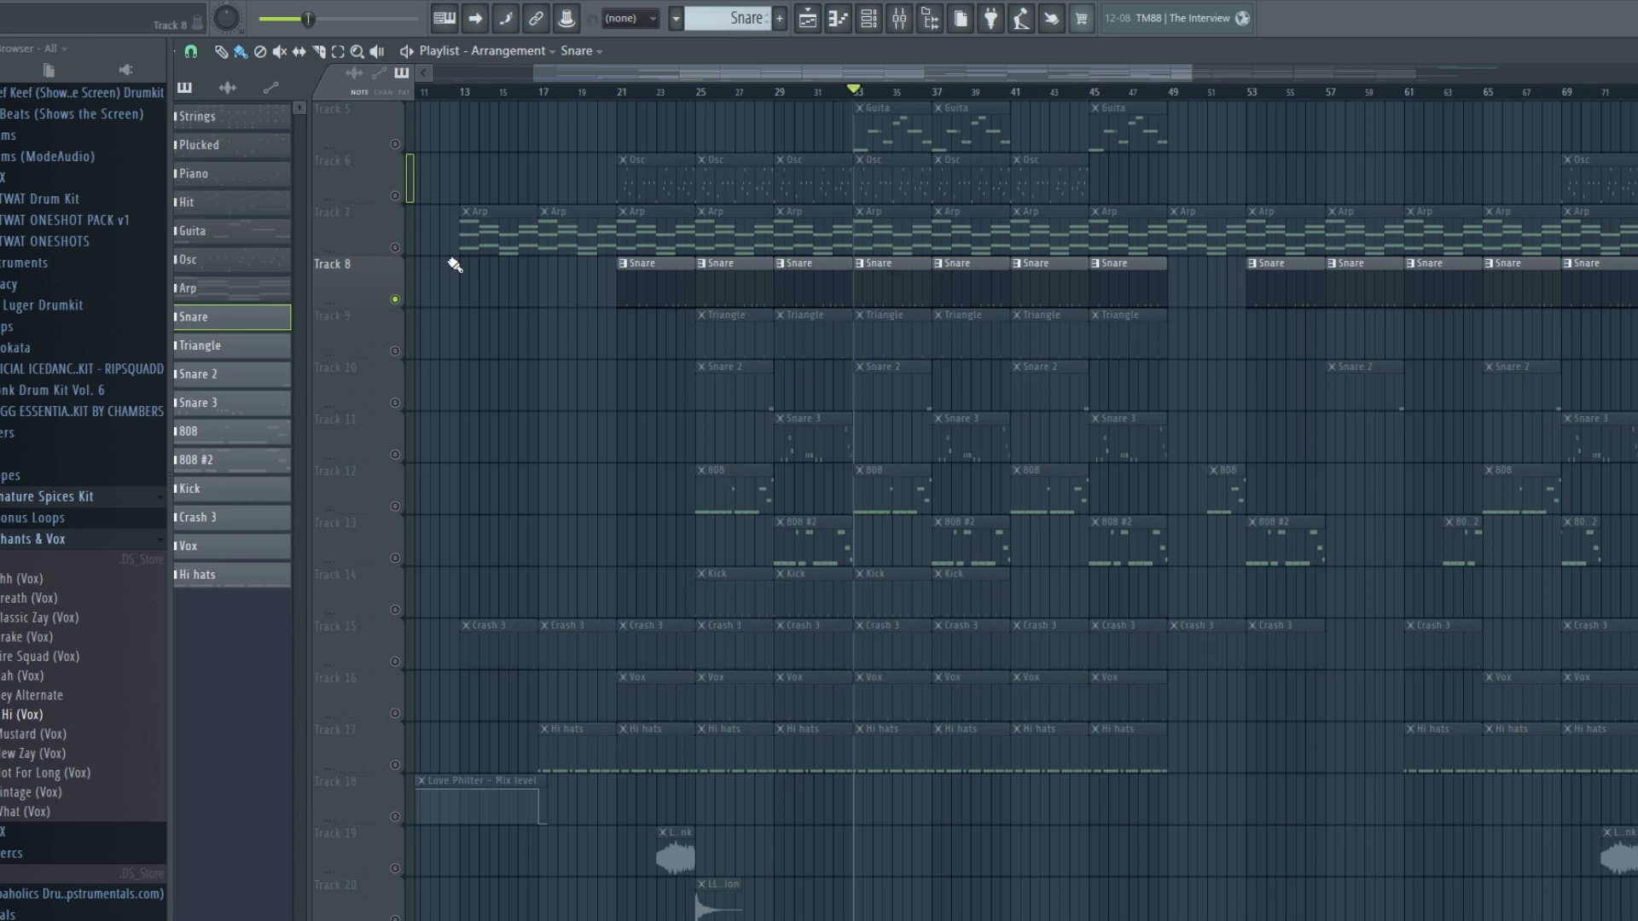
Step: Solo Track 10 instead of Track 8, play the Snare 2 roll at the end of bar 4, and return to the playlist
{"action": "left_click", "coordinate": [397, 300]}
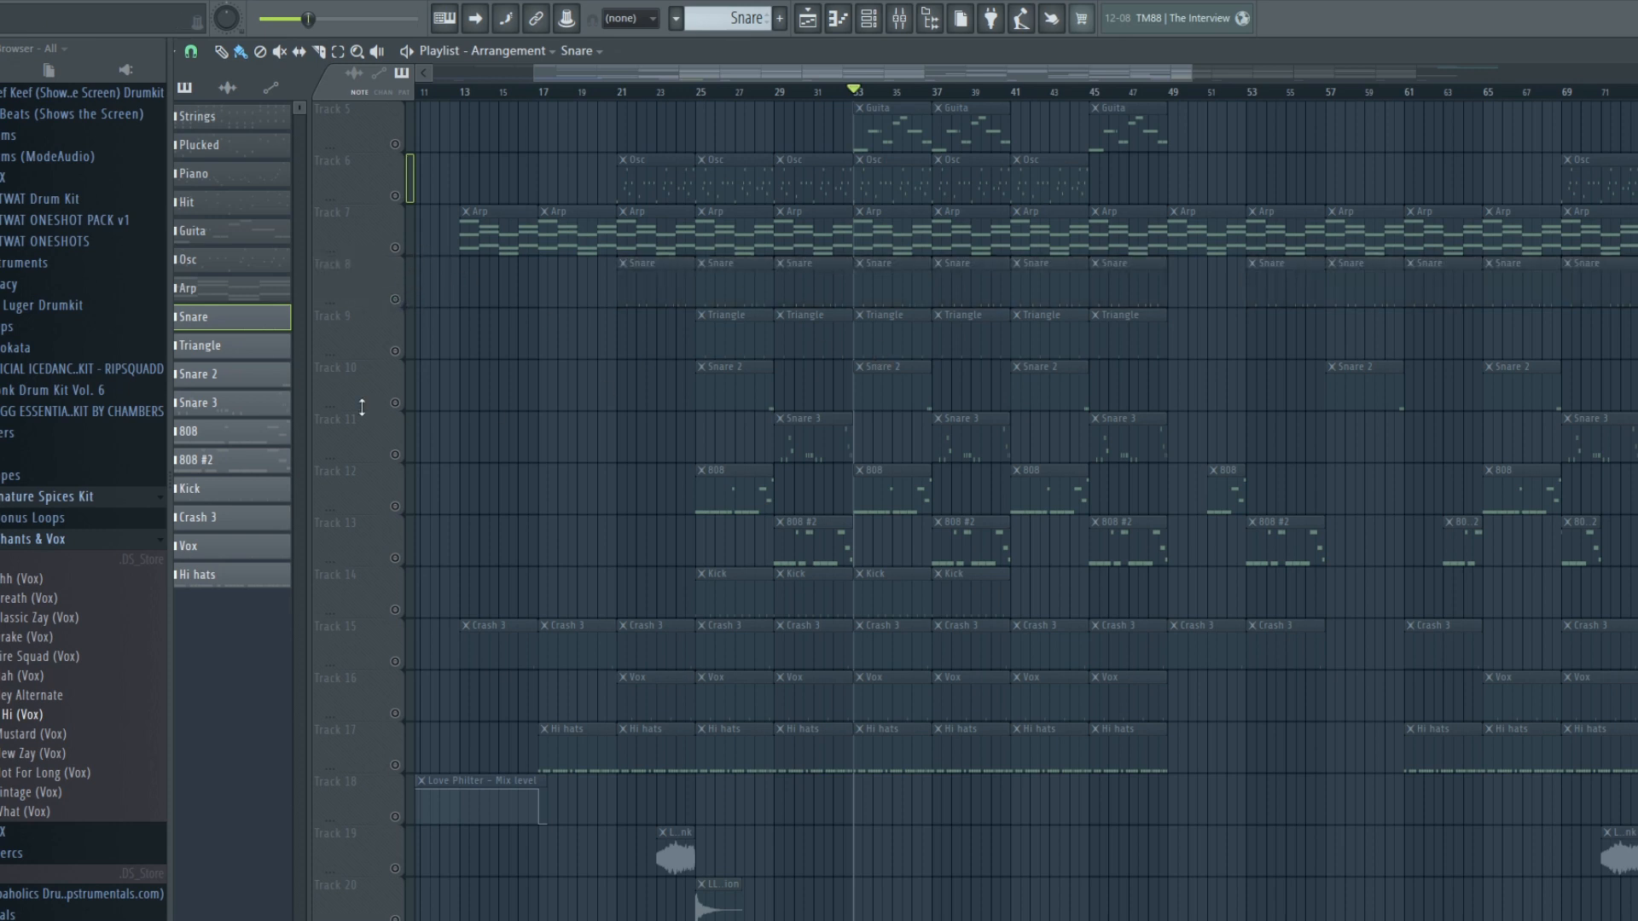
{"action": "left_click", "coordinate": [397, 404]}
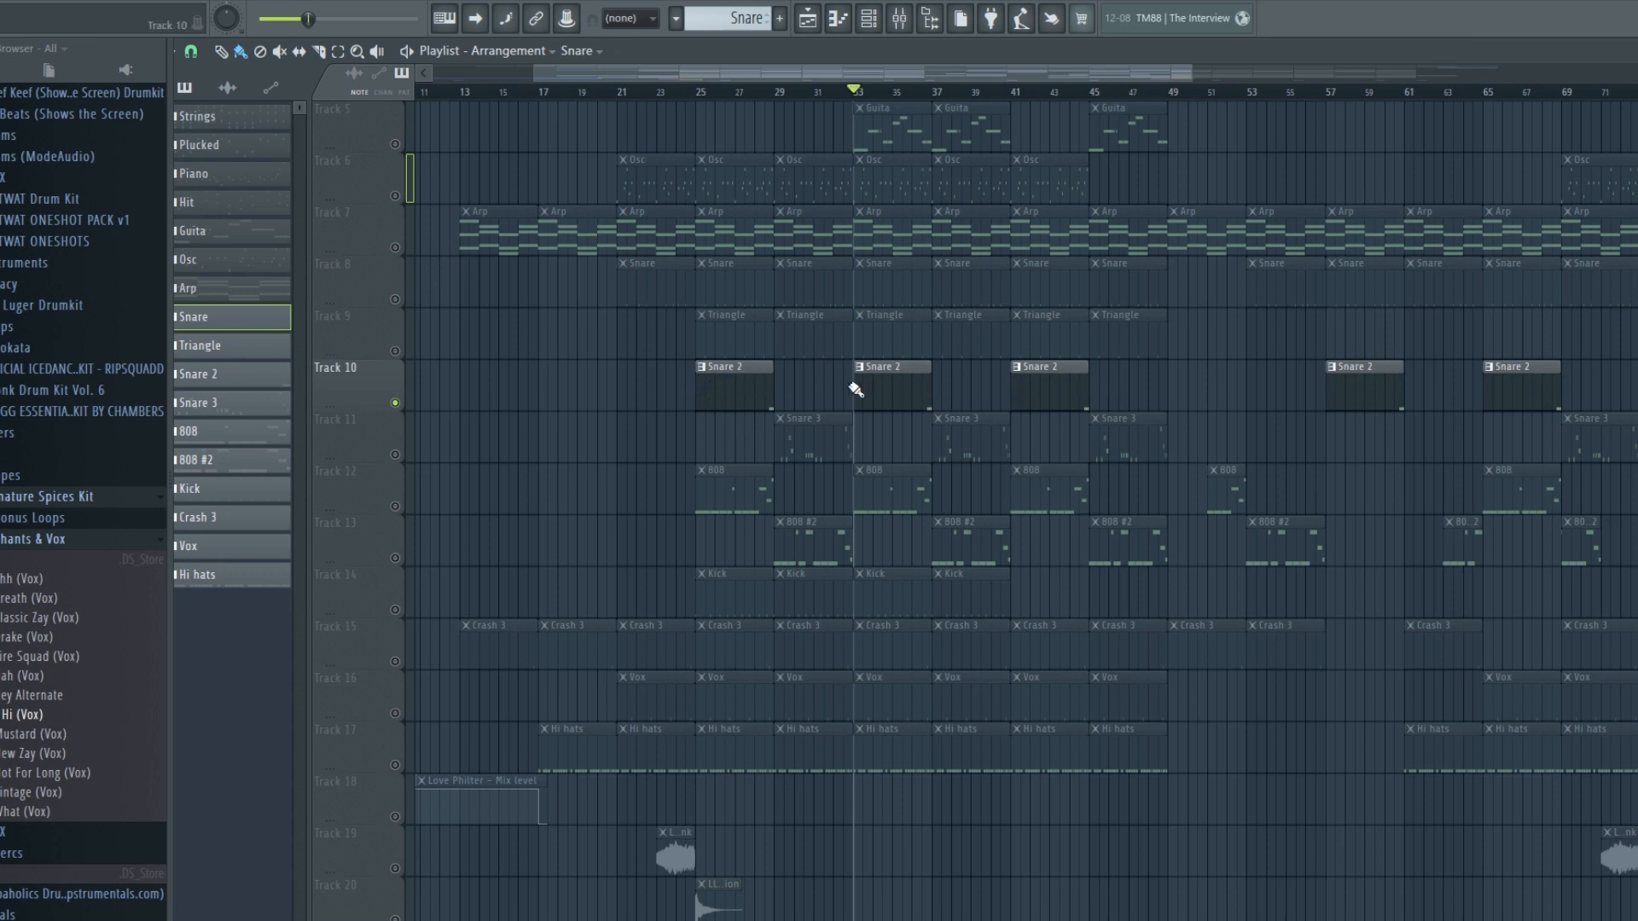
{"action": "double_click", "coordinate": [891, 404]}
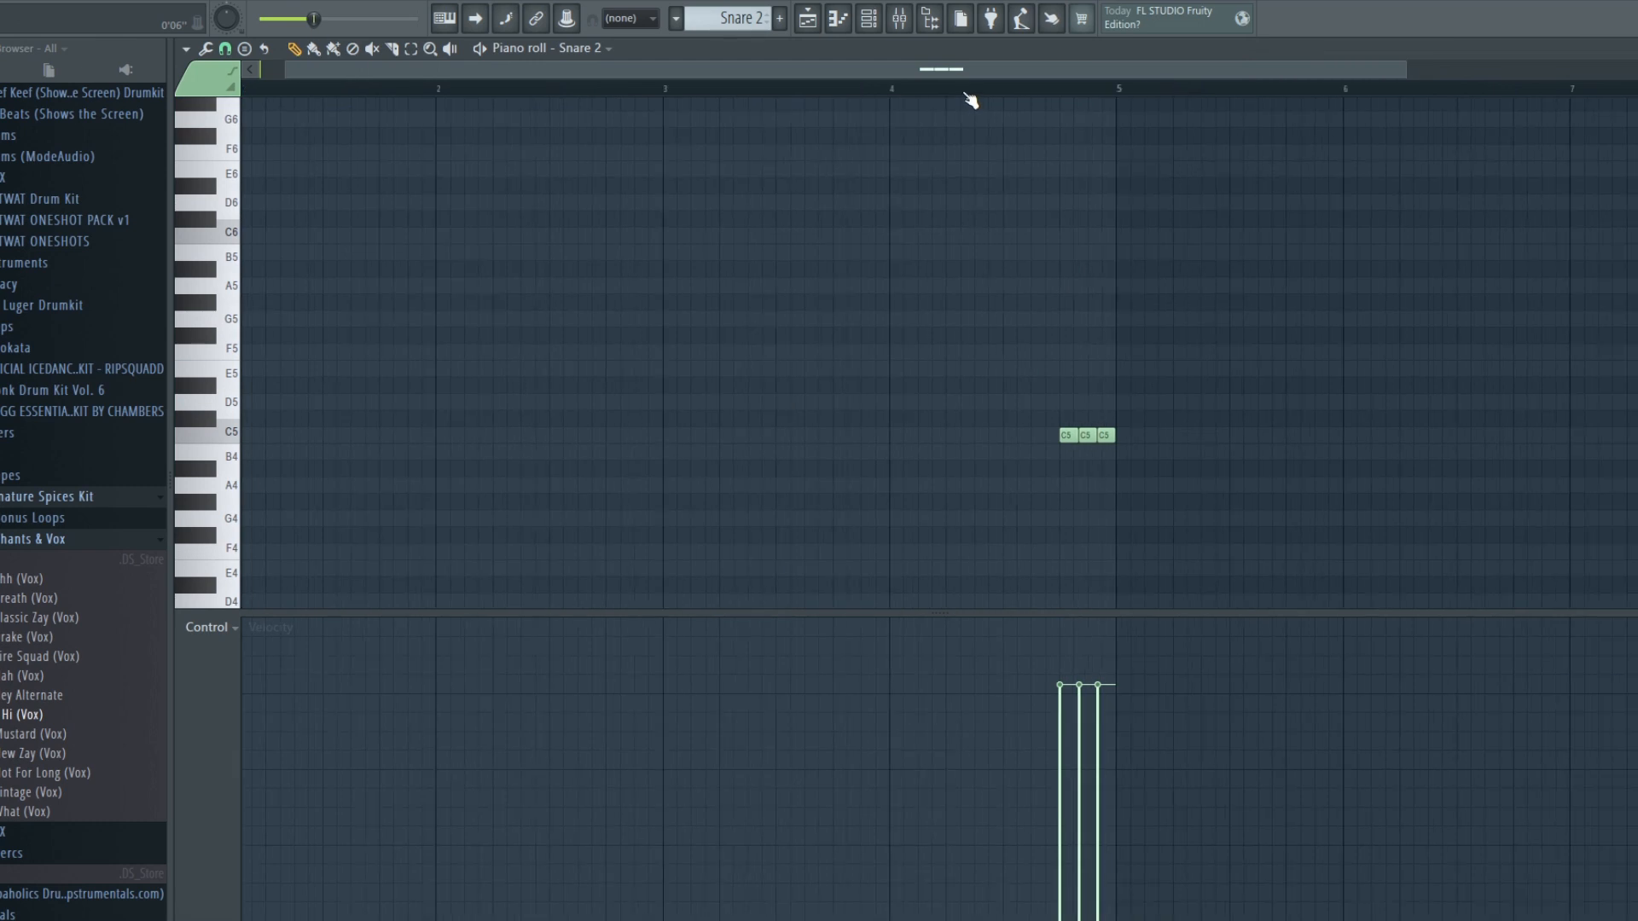
{"action": "left_click", "coordinate": [966, 92]}
{"action": "key", "text": "space"}
{"action": "key", "text": "space"}
{"action": "left_click", "coordinate": [808, 18]}
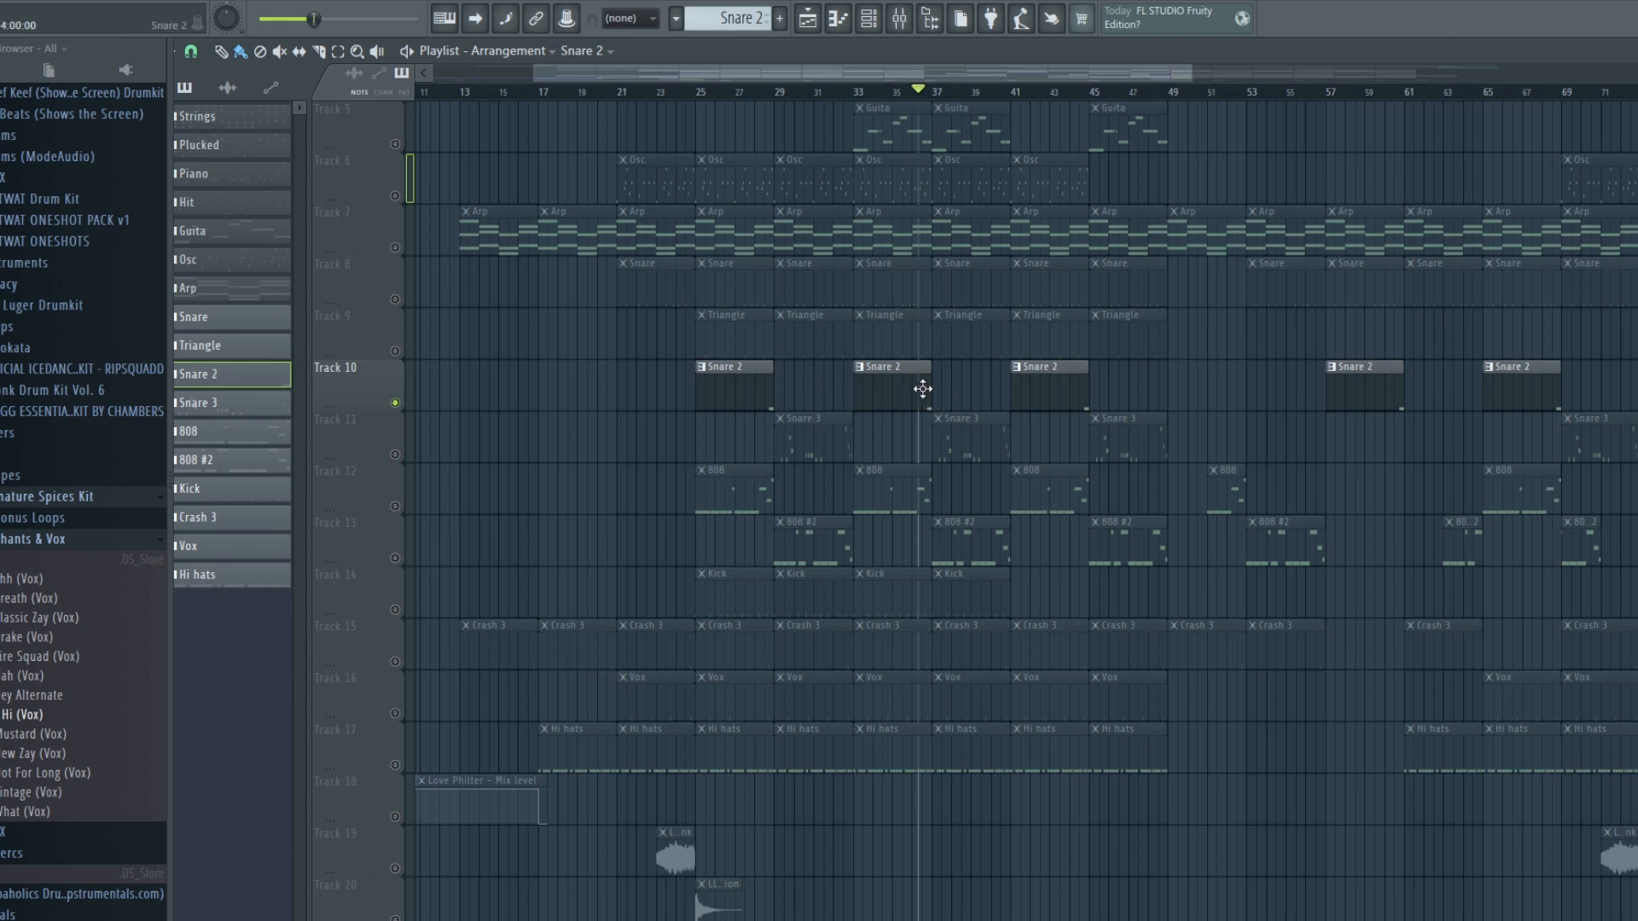
Step: Solo Track 11 with the playhead at bar 37 and show the Snare 3 pattern from its first bar in the piano roll
{"action": "left_click", "coordinate": [396, 404]}
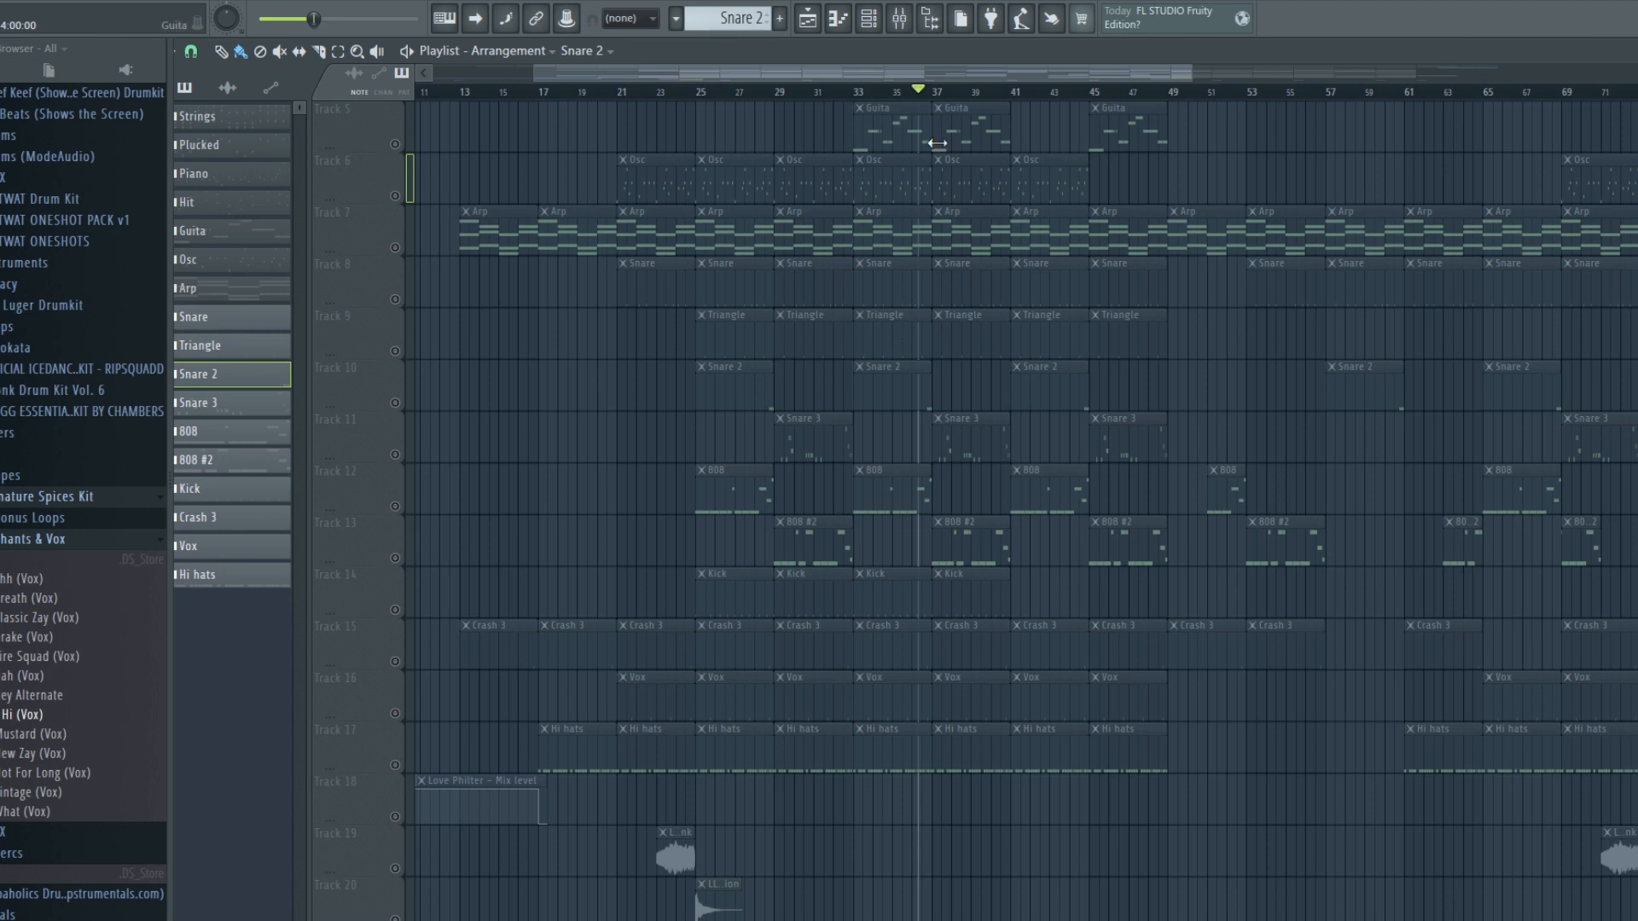
{"action": "left_click", "coordinate": [933, 92]}
{"action": "left_click", "coordinate": [396, 454]}
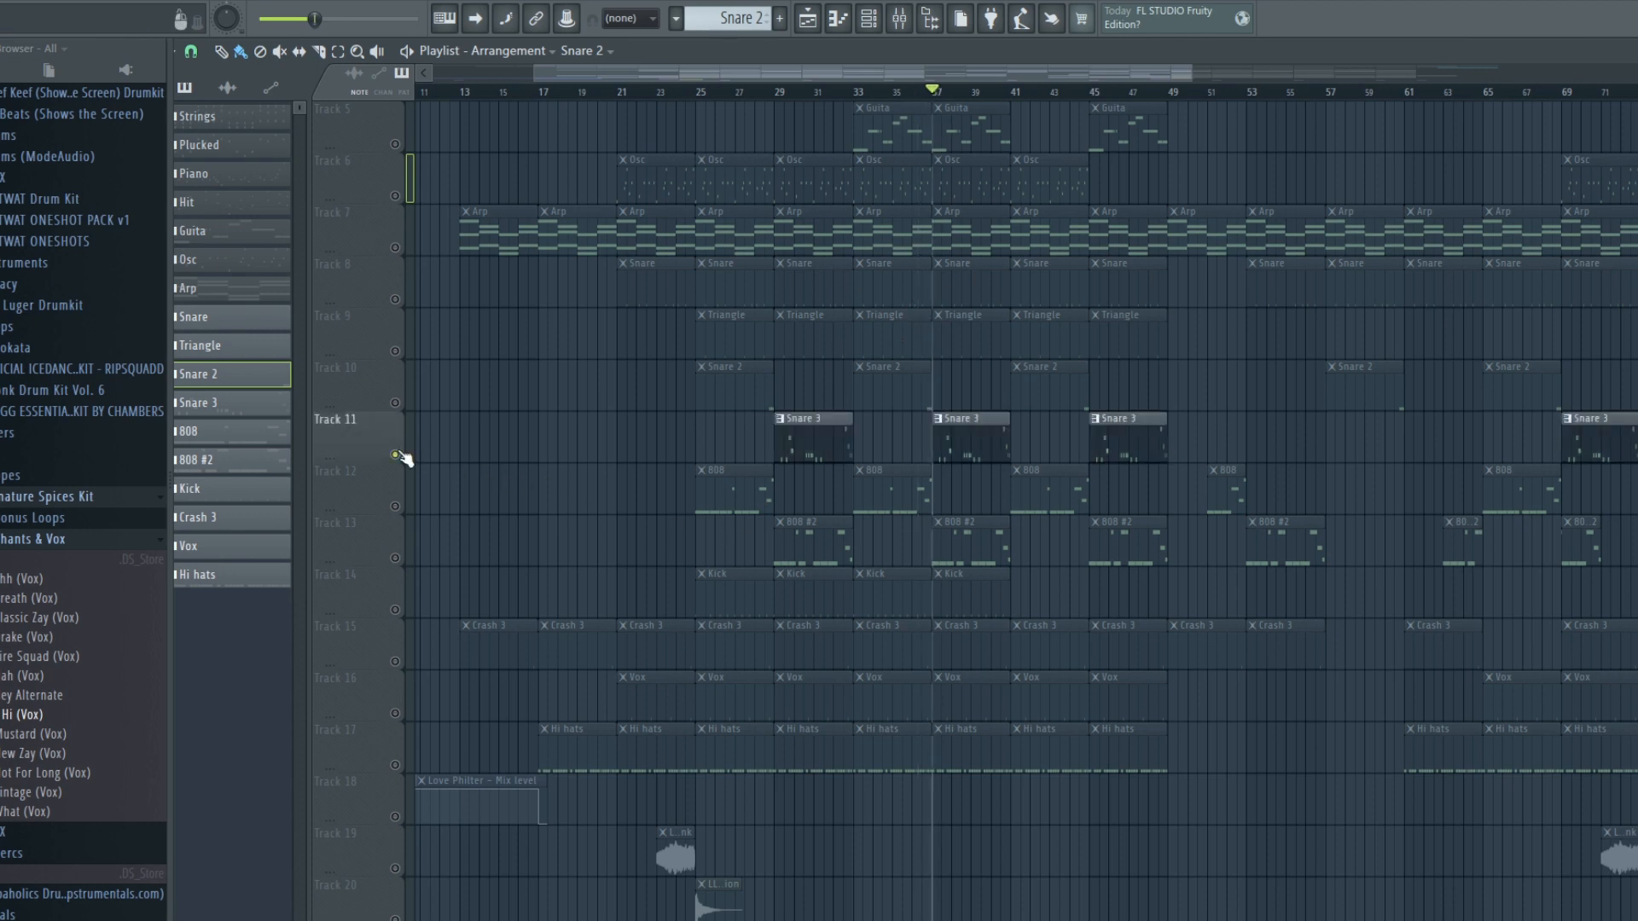
{"action": "double_click", "coordinate": [944, 432]}
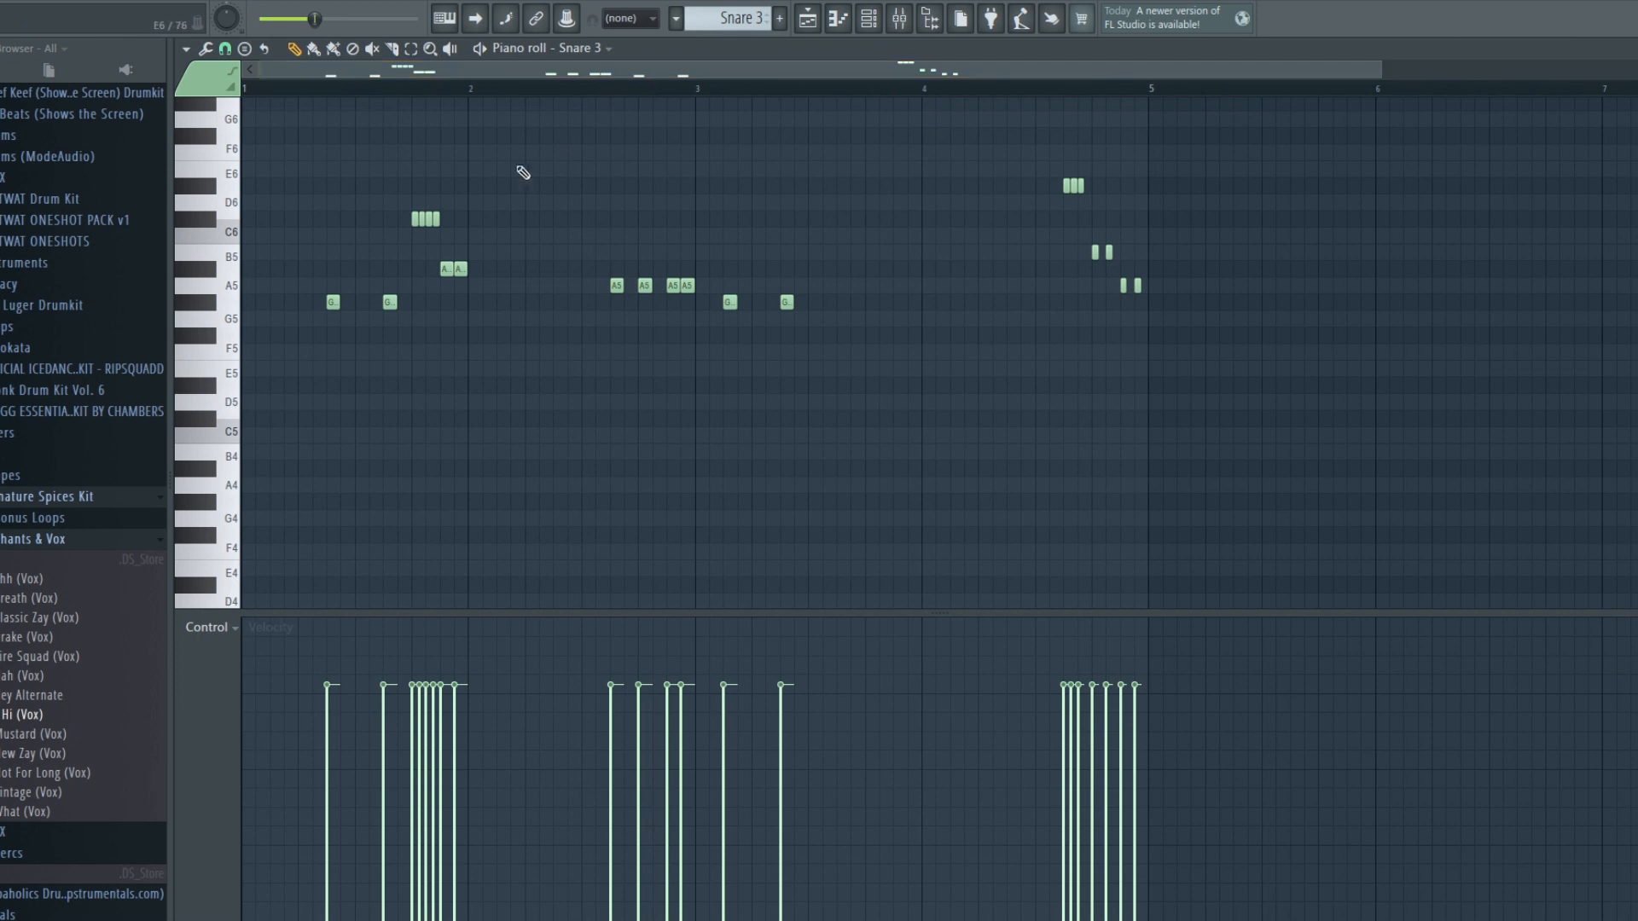
{"action": "scroll", "coordinate": [531, 157], "scroll_direction": "up", "scroll_amount": 1}
{"action": "scroll", "coordinate": [531, 91], "scroll_direction": "up", "scroll_amount": 1}
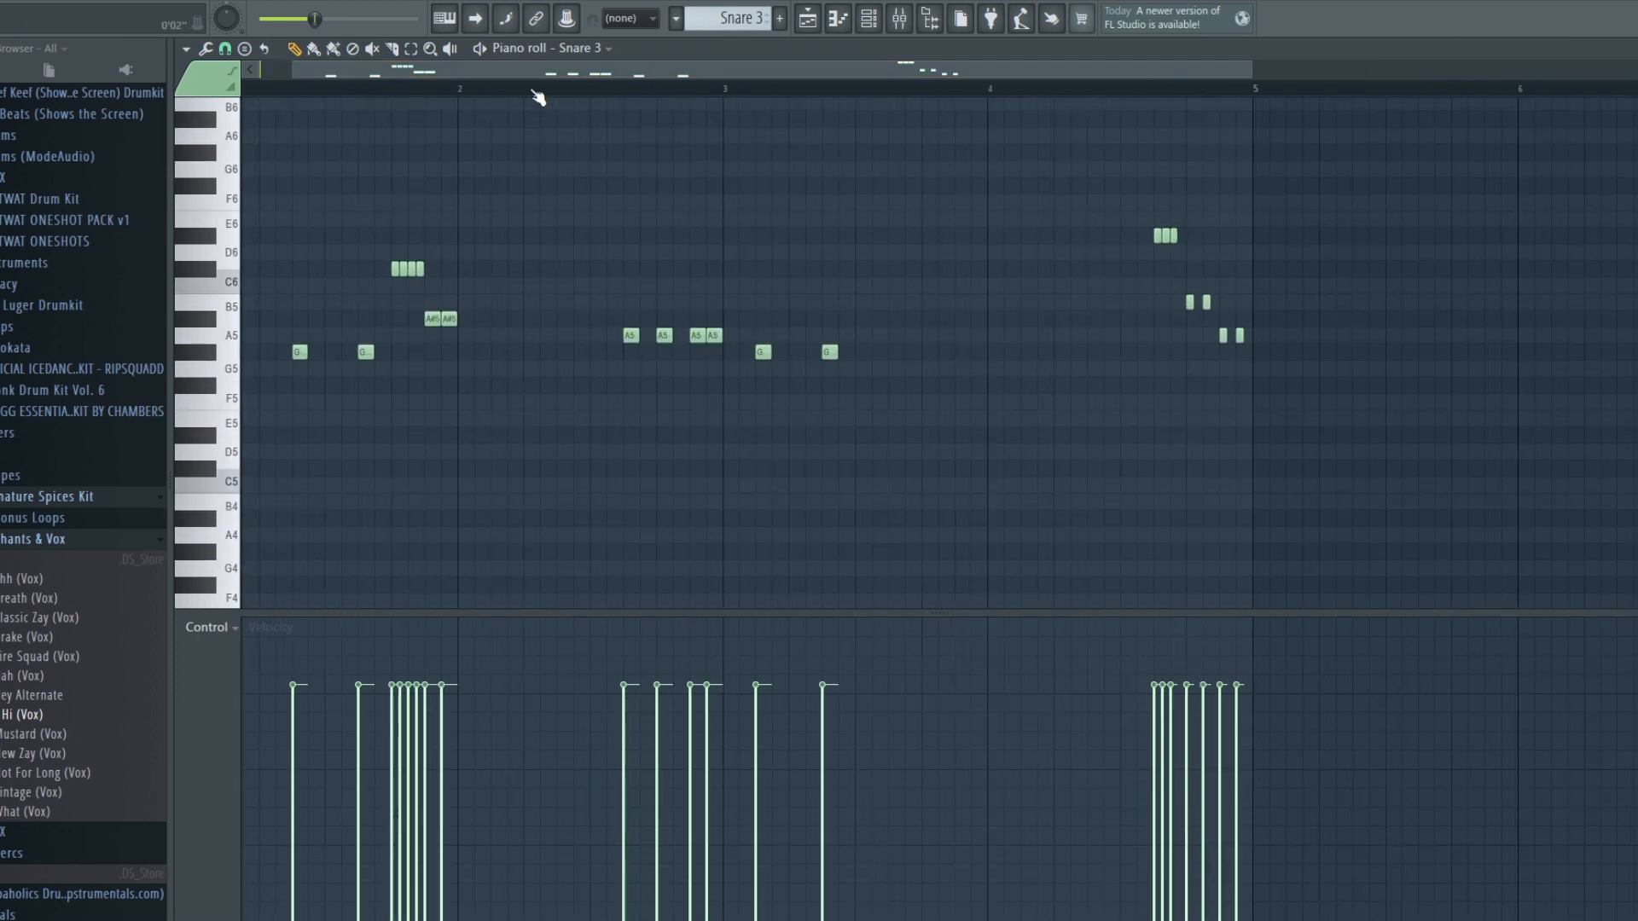
{"action": "scroll", "coordinate": [531, 91], "scroll_direction": "down", "scroll_amount": 1}
Step: Play the Snare 3 pattern through its four bars and return to the playlist
{"action": "key", "text": "space"}
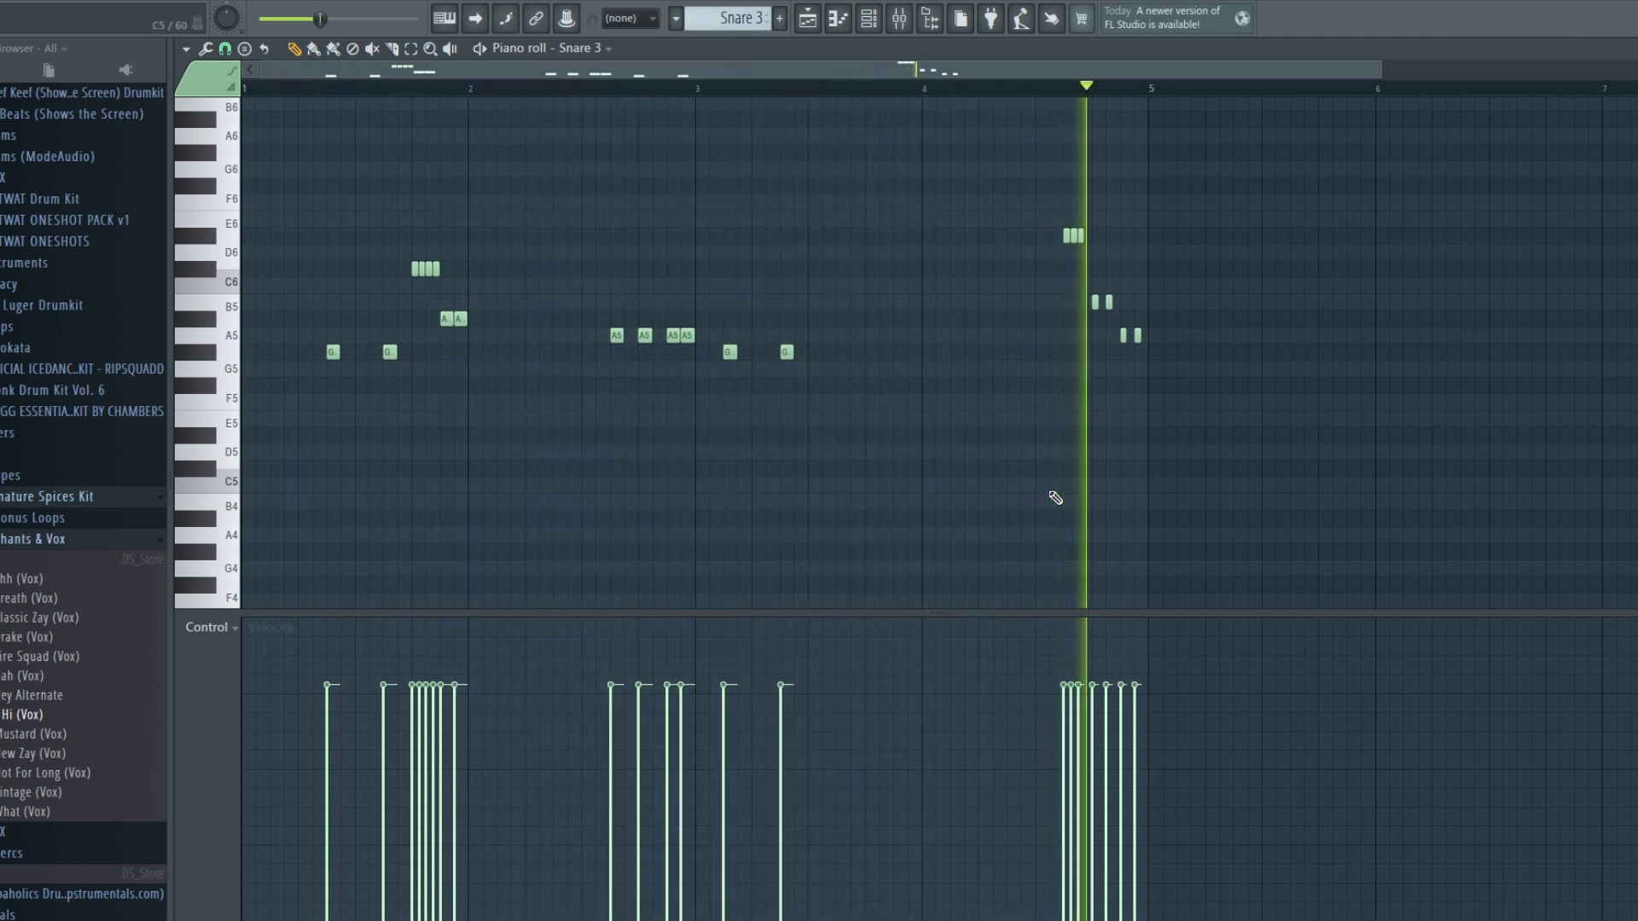
{"action": "key", "text": "space"}
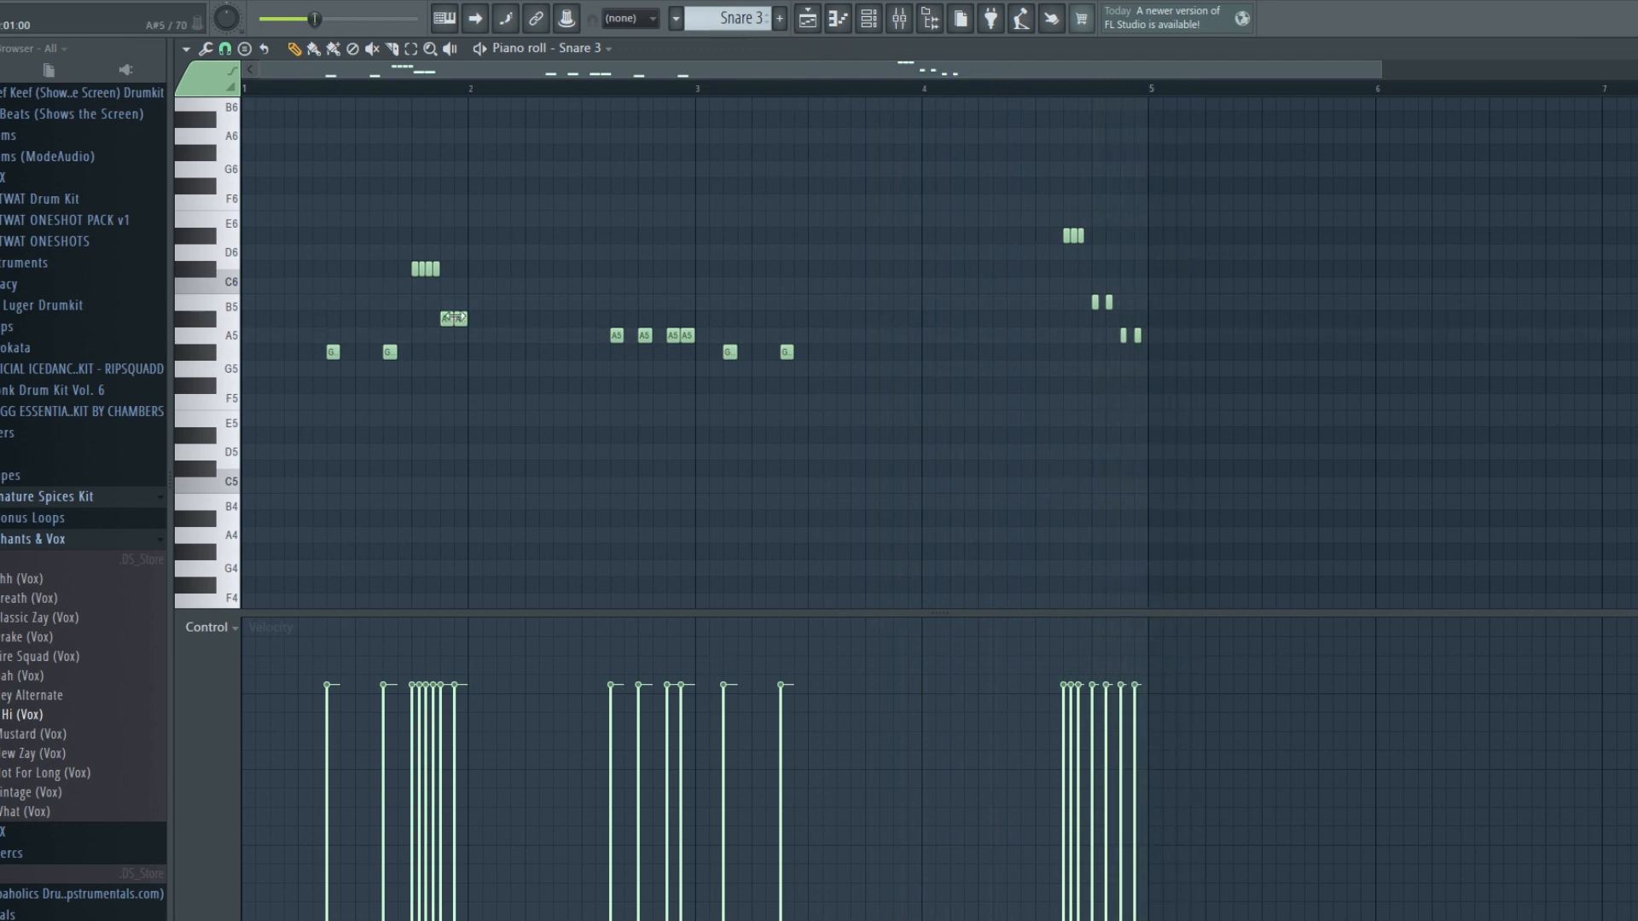
{"action": "left_click", "coordinate": [817, 19]}
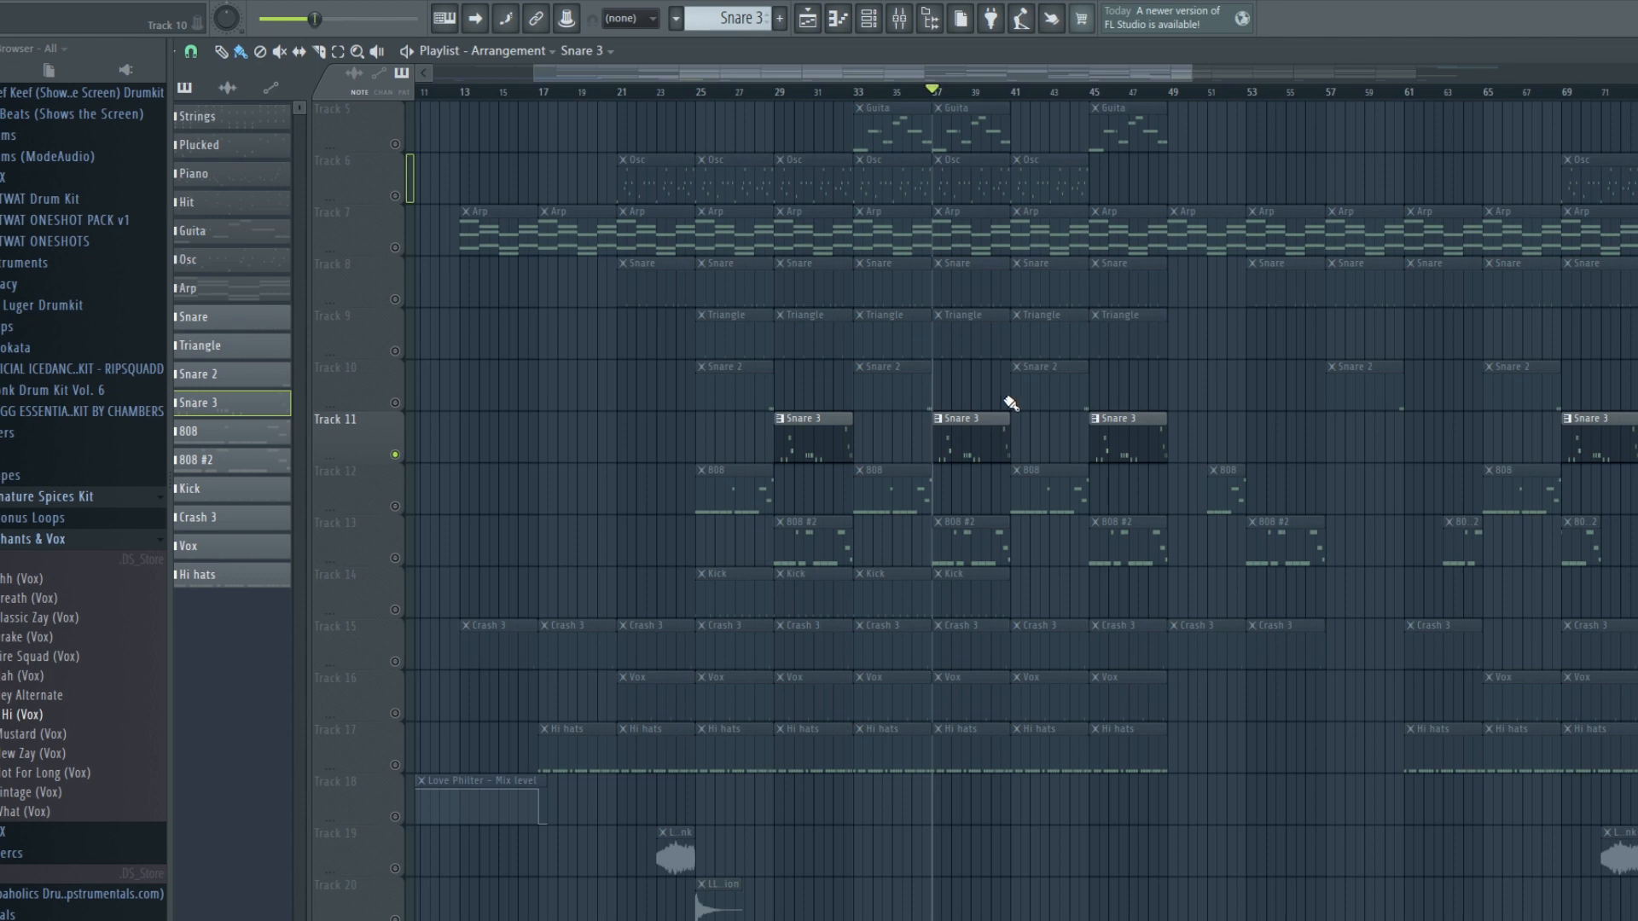
Step: Reopen the Snare 3 pattern, try three extra G#5 notes in bar 2, and delete them
{"action": "double_click", "coordinate": [941, 423]}
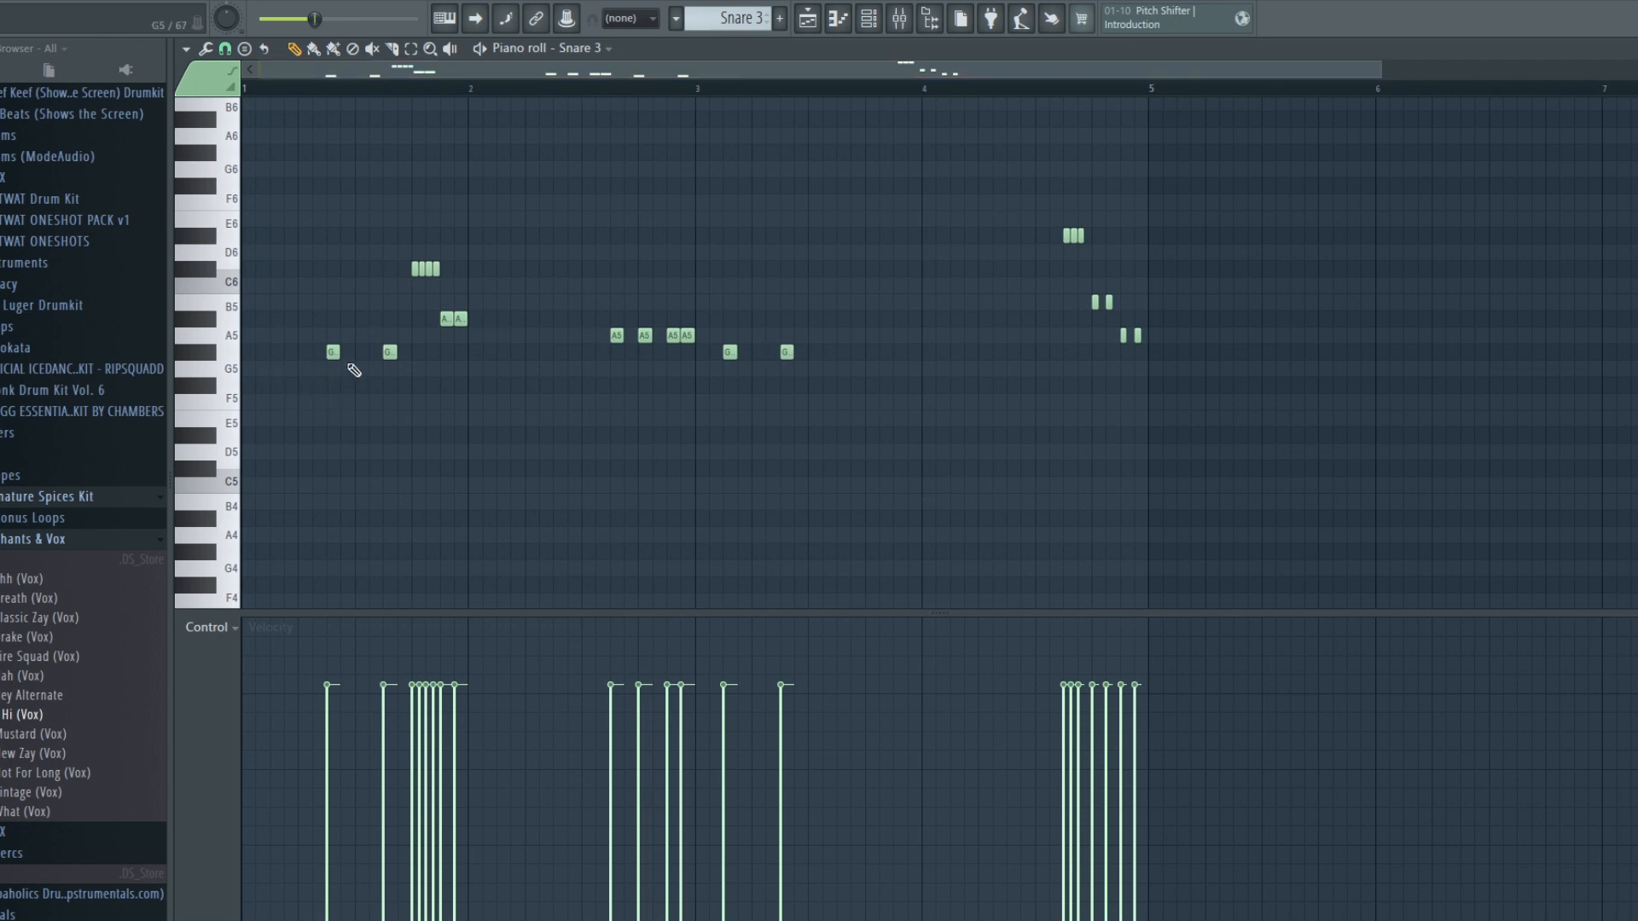
{"action": "left_click", "coordinate": [542, 355]}
{"action": "left_click", "coordinate": [586, 354]}
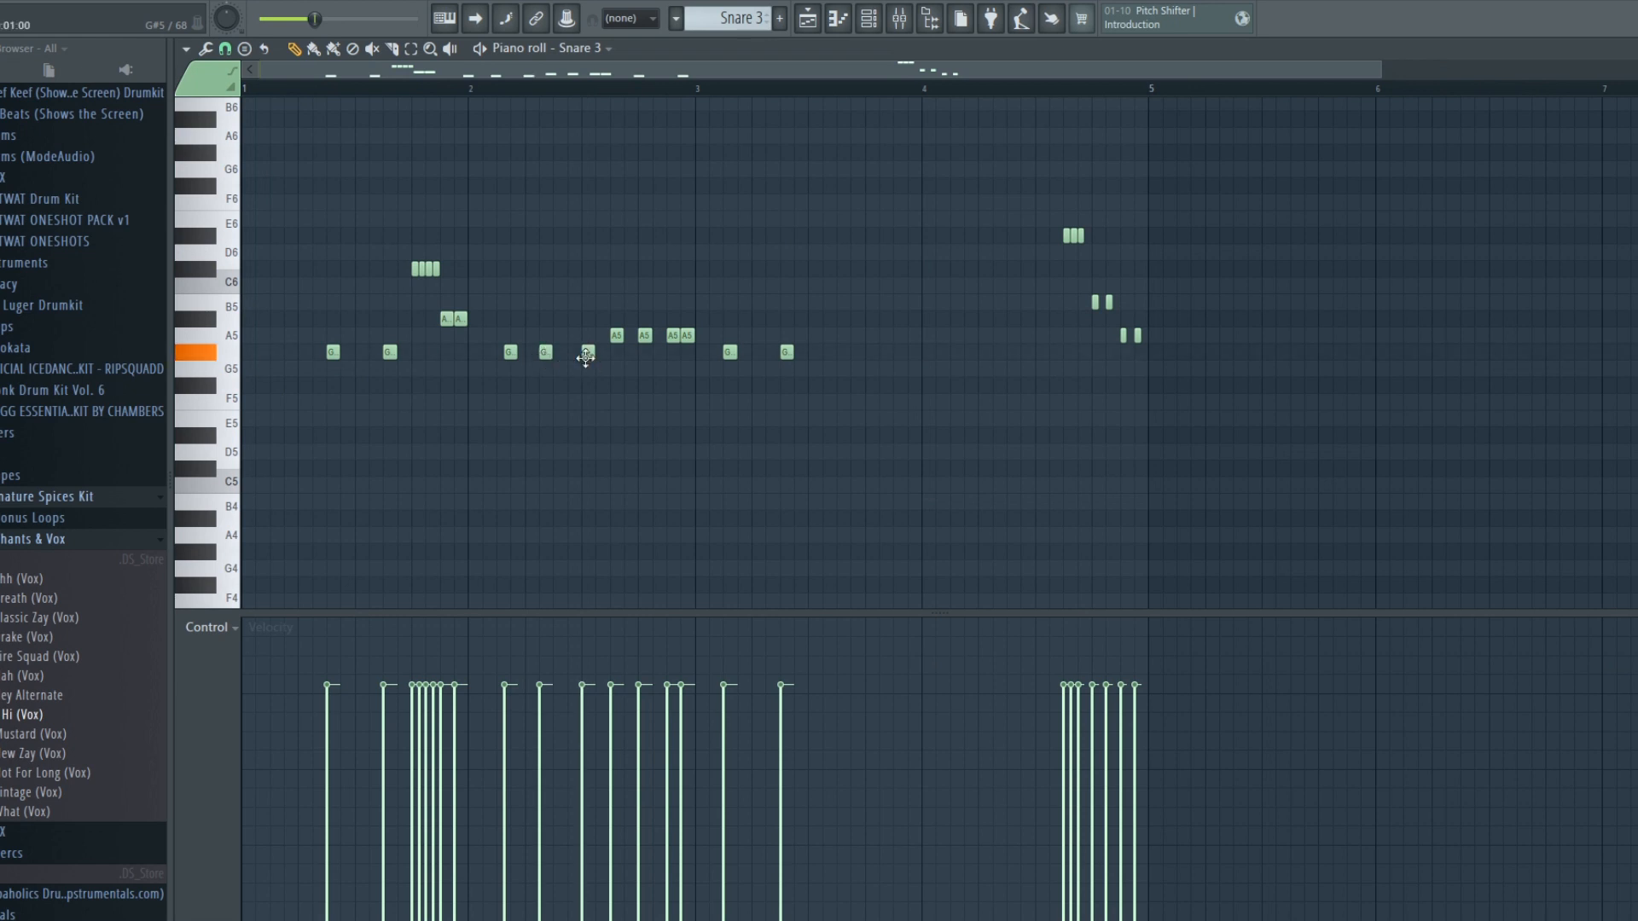
{"action": "right_click", "coordinate": [587, 353]}
{"action": "right_click", "coordinate": [546, 353]}
{"action": "right_click", "coordinate": [510, 353]}
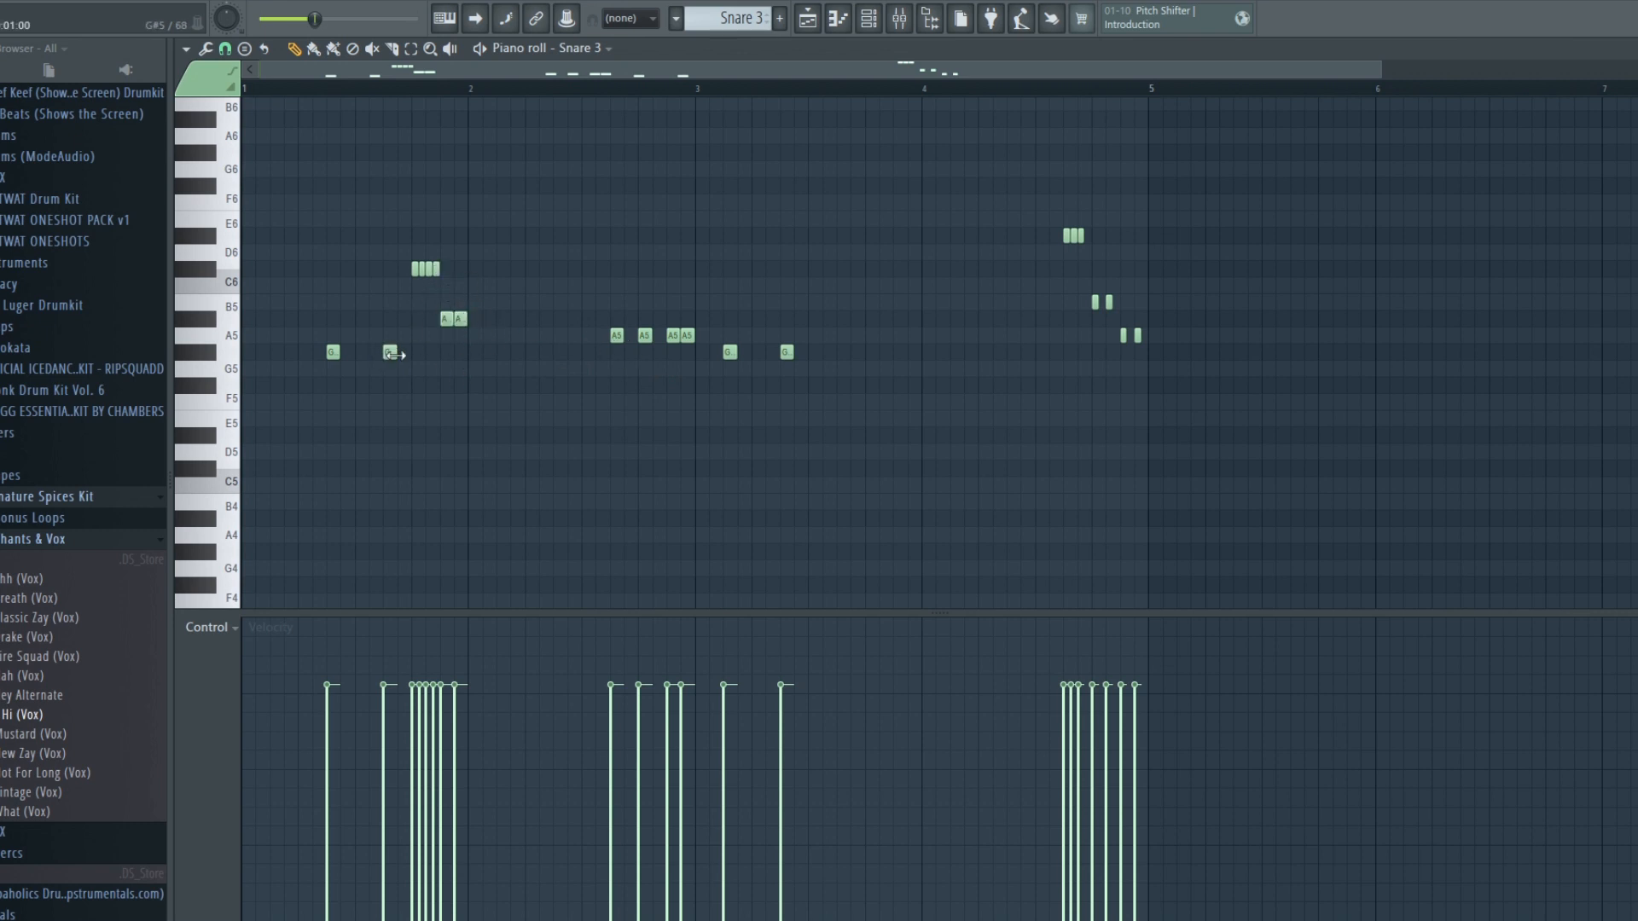
Step: Lengthen the second G#5 note in bar 1 and try chopping it into short rolls twice, undoing each chop
{"action": "left_click_drag", "start_coordinate": [406, 358], "coordinate": [429, 362]}
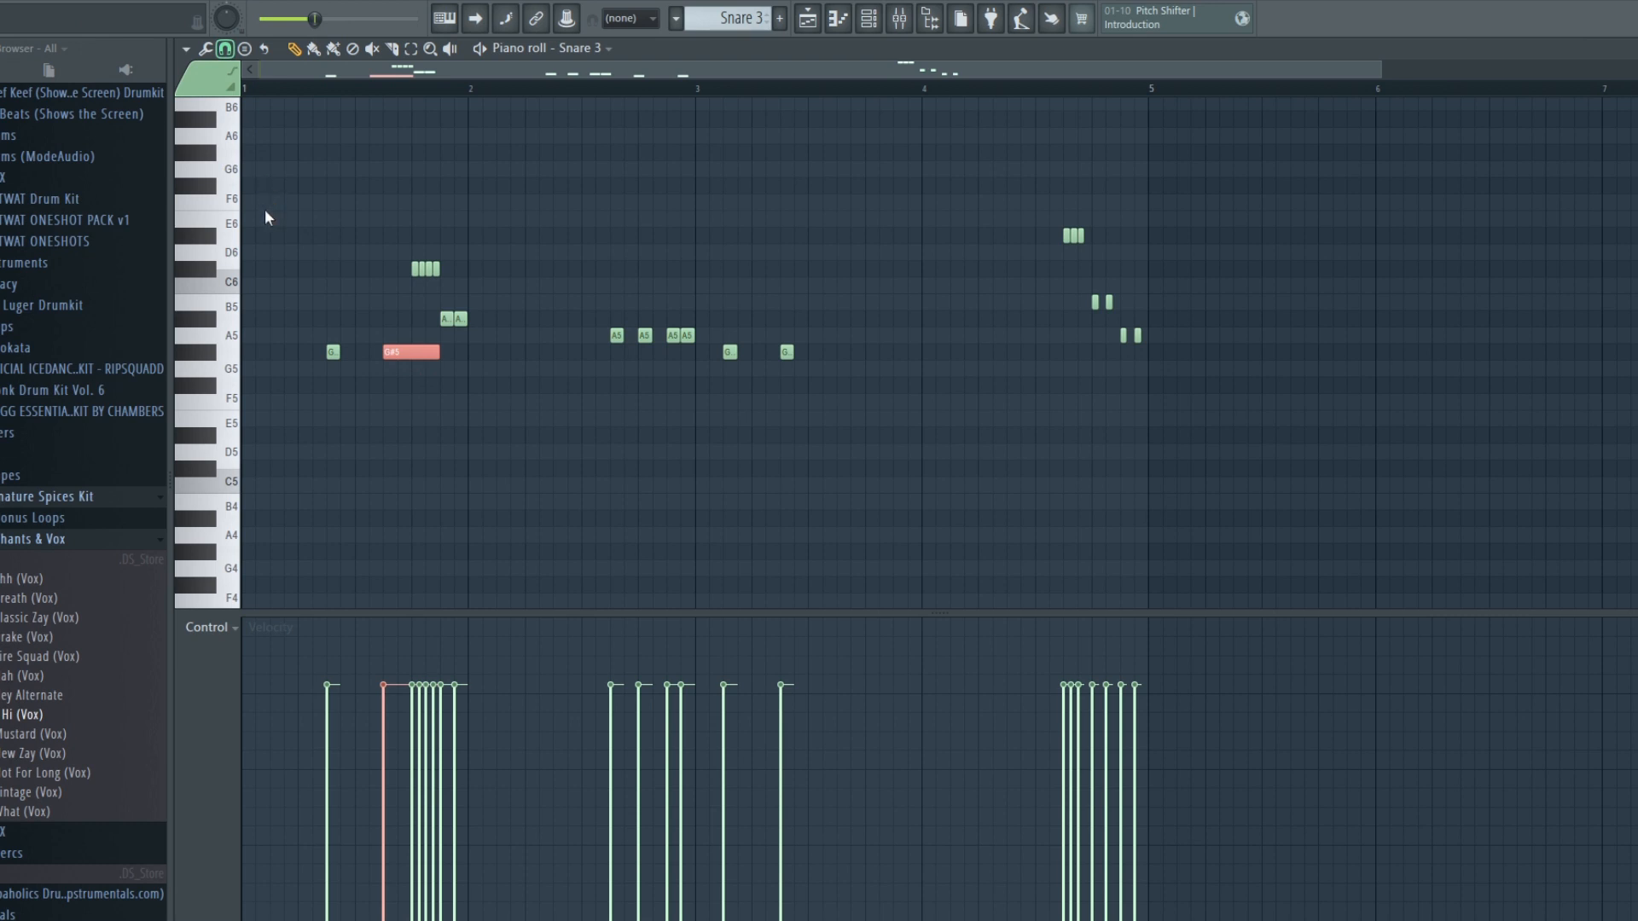
{"action": "key", "text": "ctrl+u"}
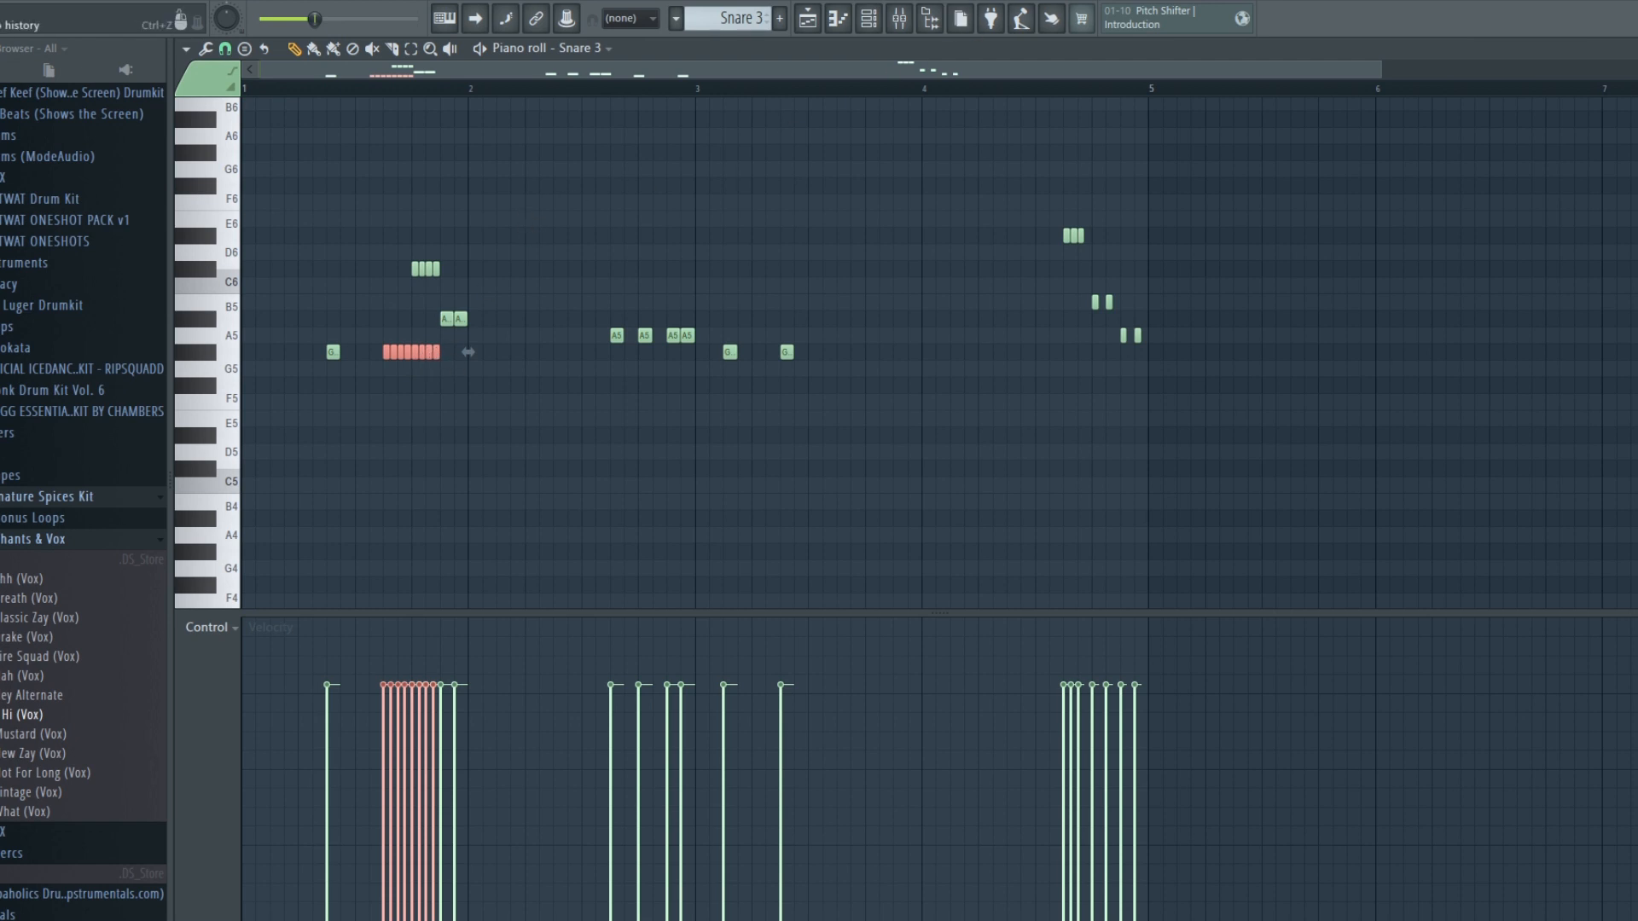
{"action": "key", "text": "ctrl+z"}
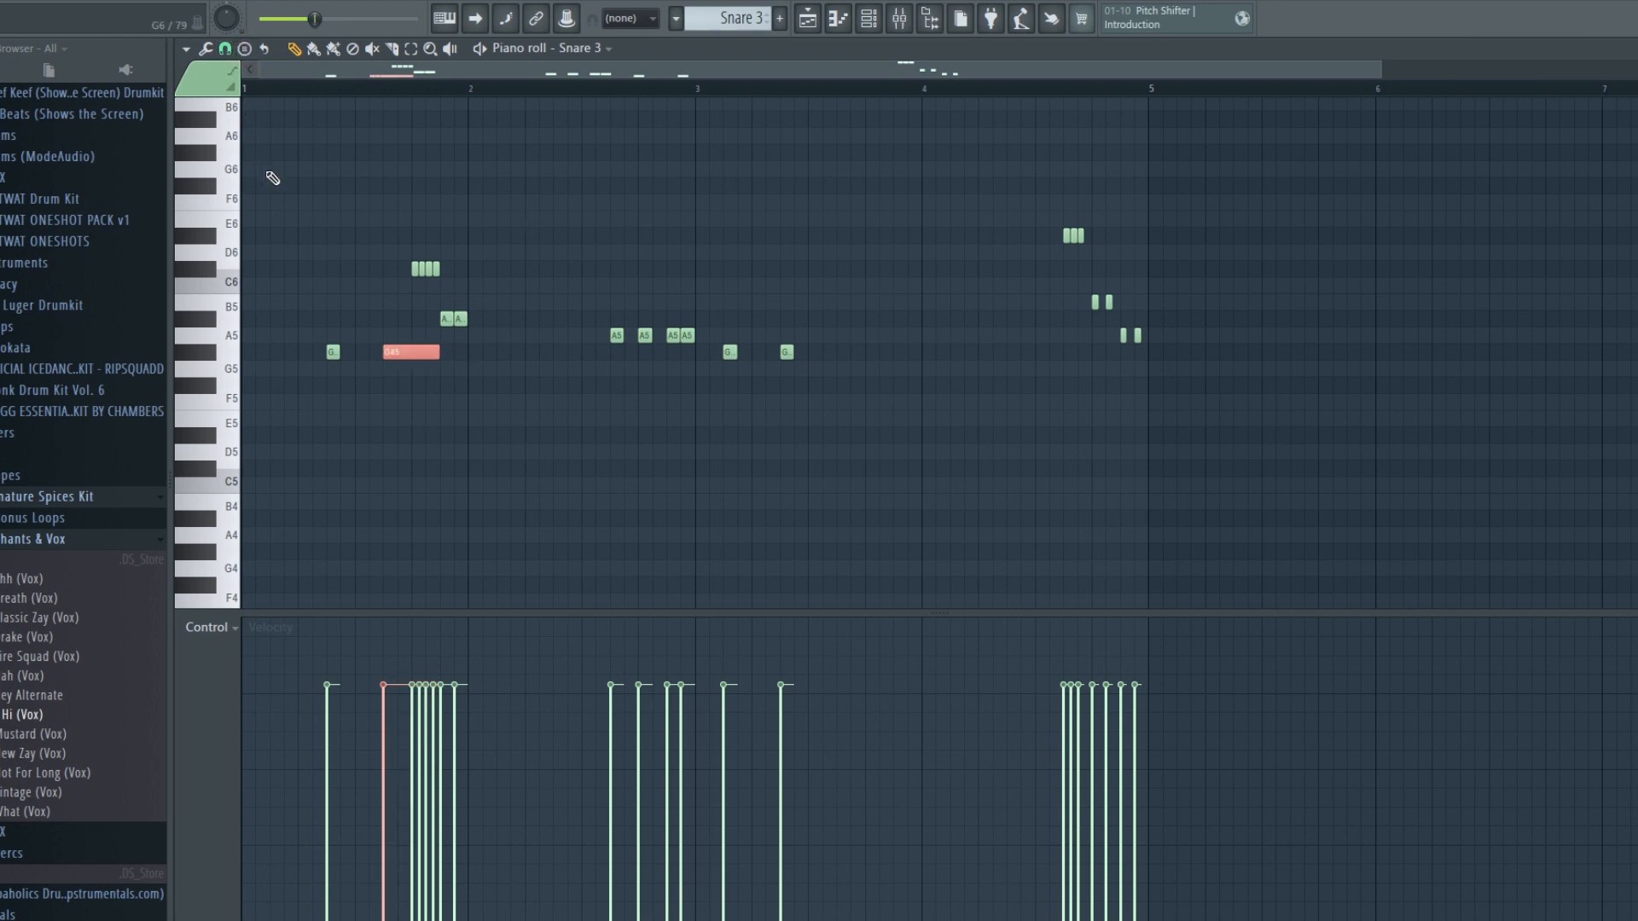
{"action": "key", "text": "ctrl+u"}
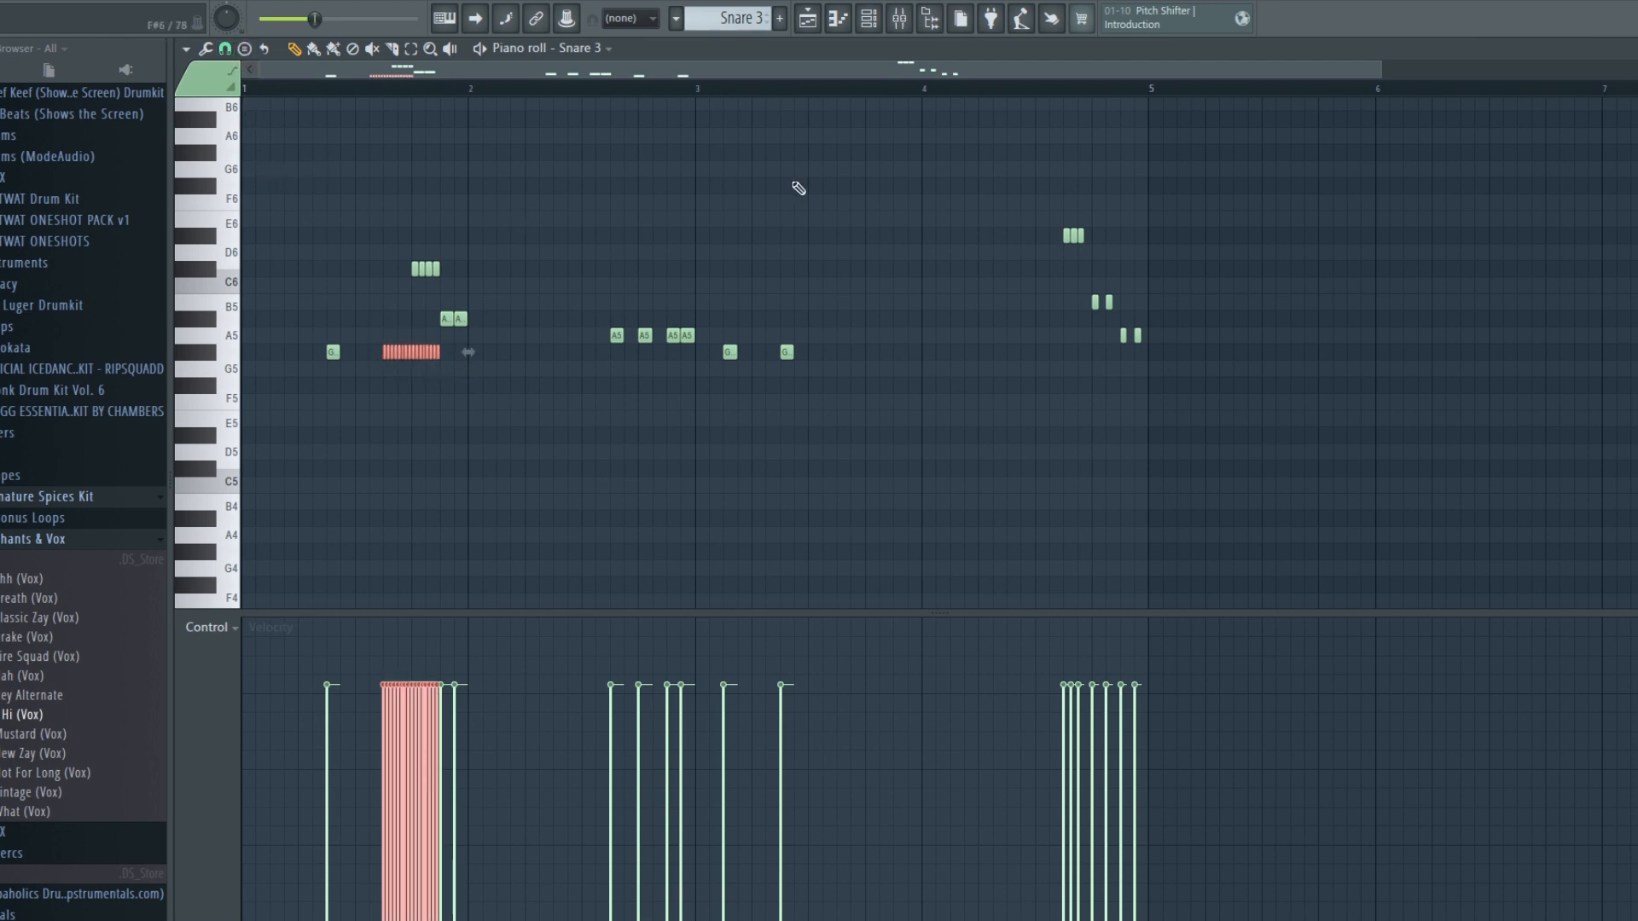
{"action": "key", "text": "ctrl+z"}
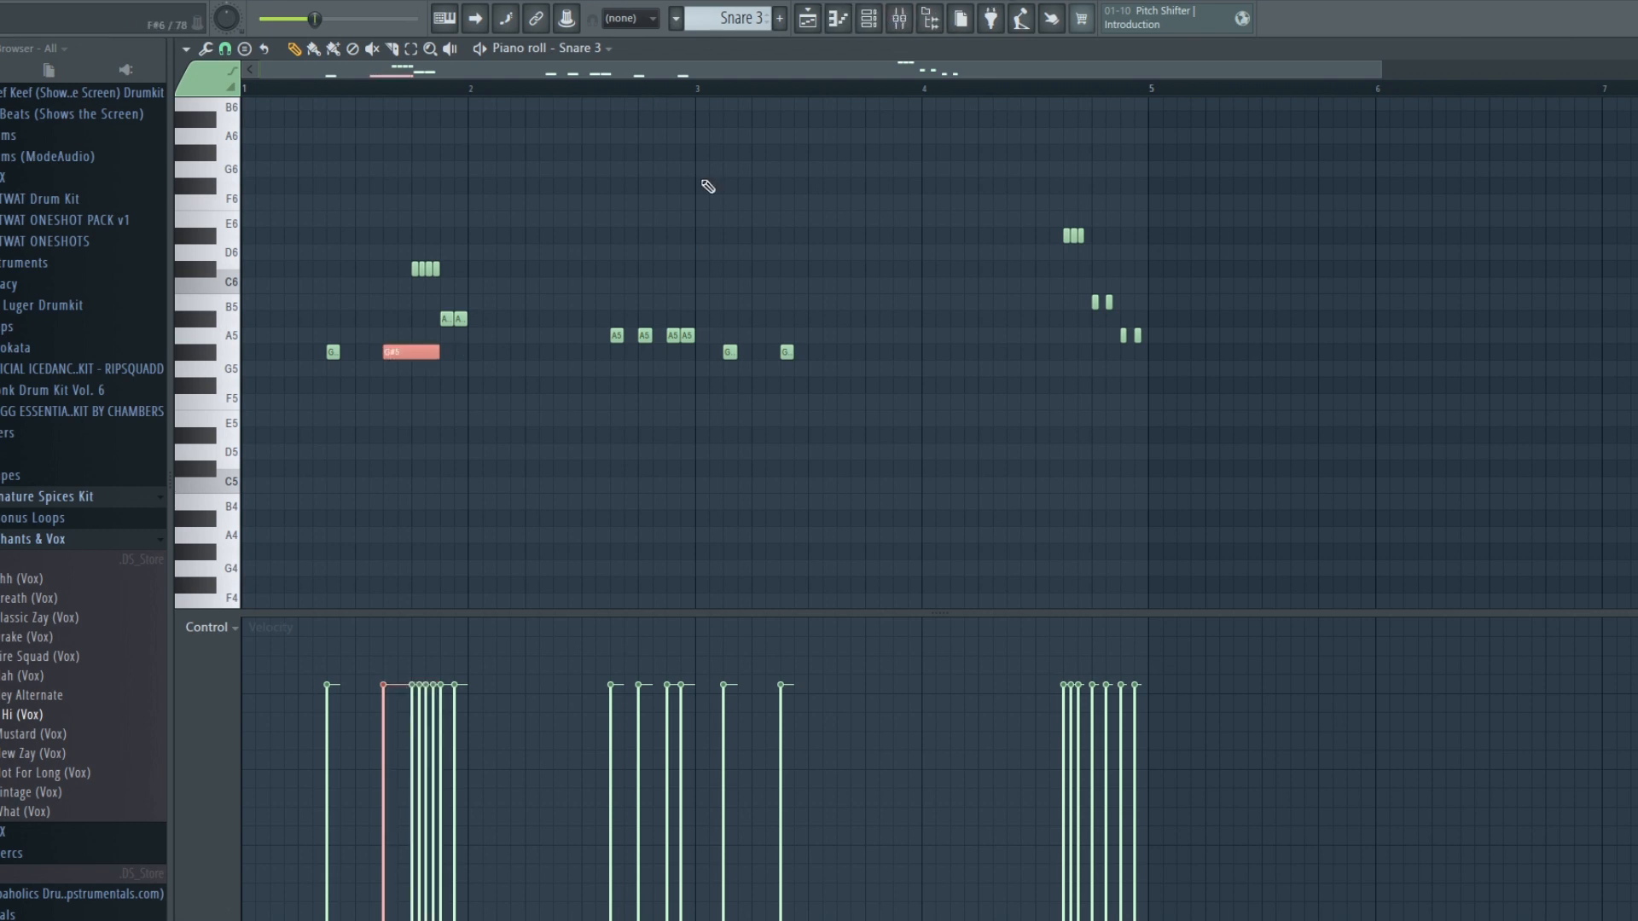
Step: Replace the lengthened G#5 note in bar 1 with a short one and return to the playlist
{"action": "right_click", "coordinate": [418, 354]}
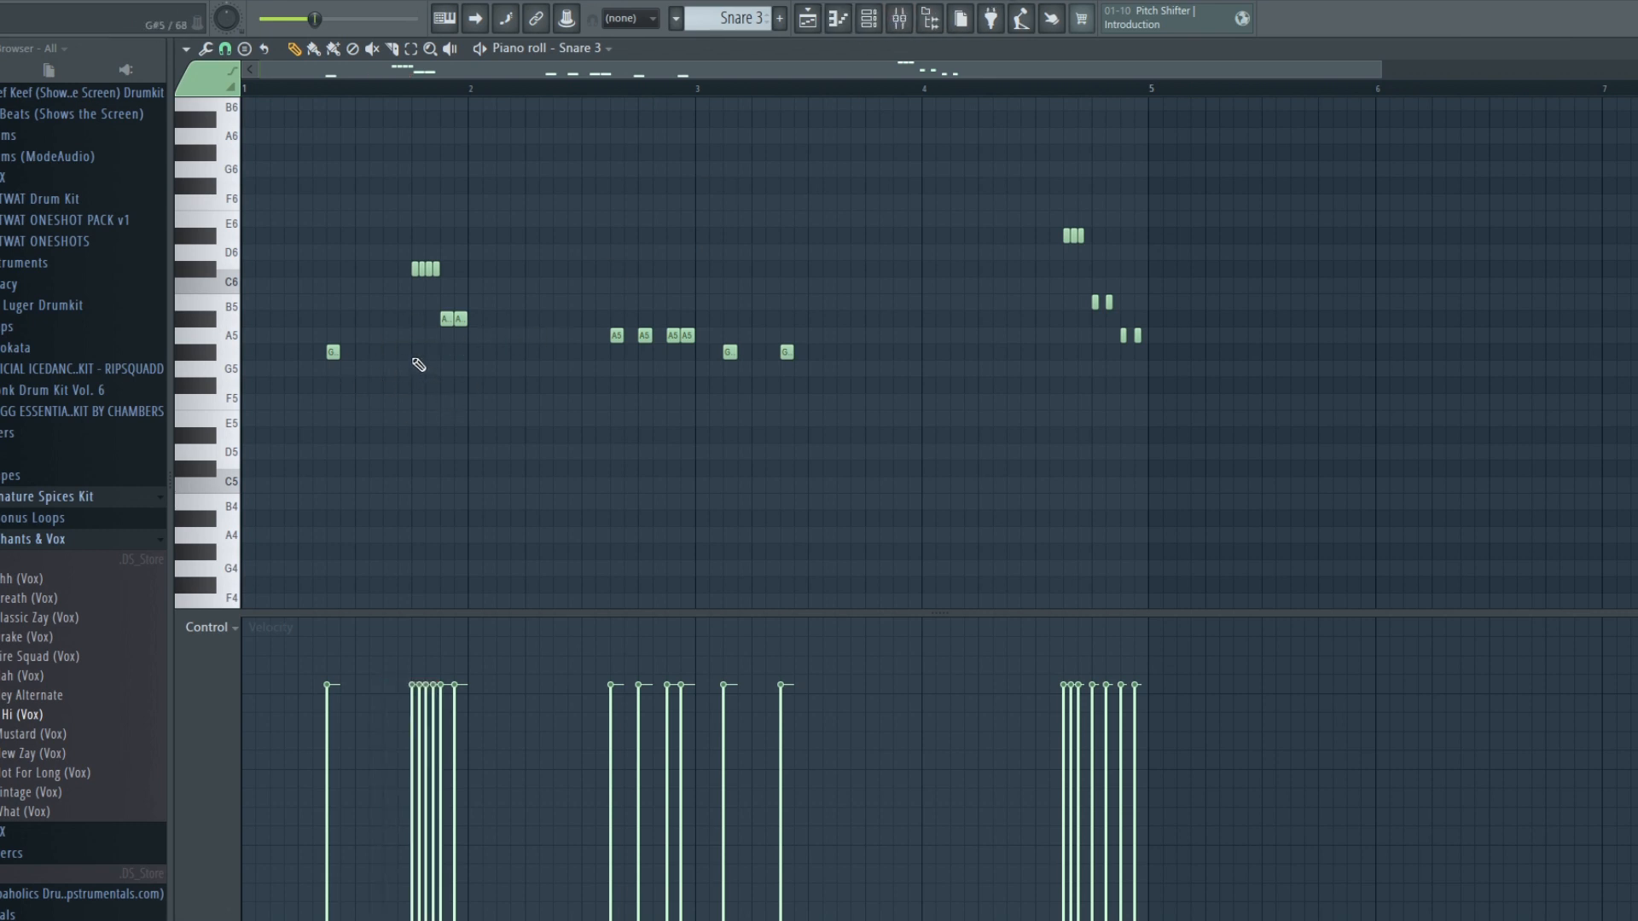
{"action": "left_click", "coordinate": [395, 353]}
{"action": "left_click_drag", "start_coordinate": [416, 354], "coordinate": [400, 359]}
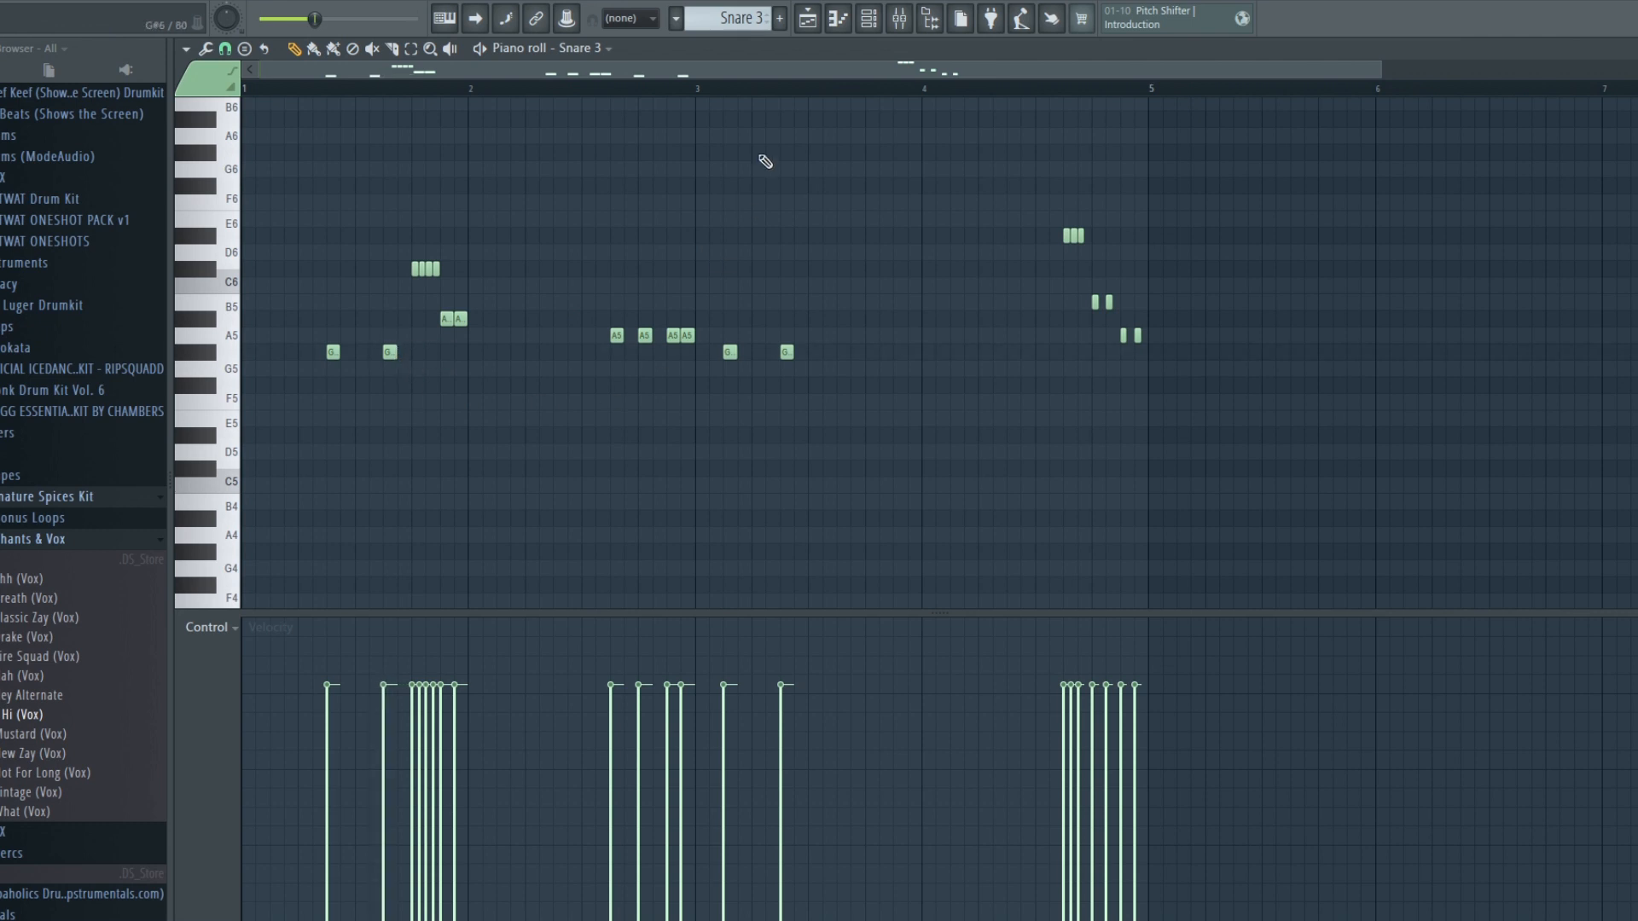
{"action": "key", "text": "F5"}
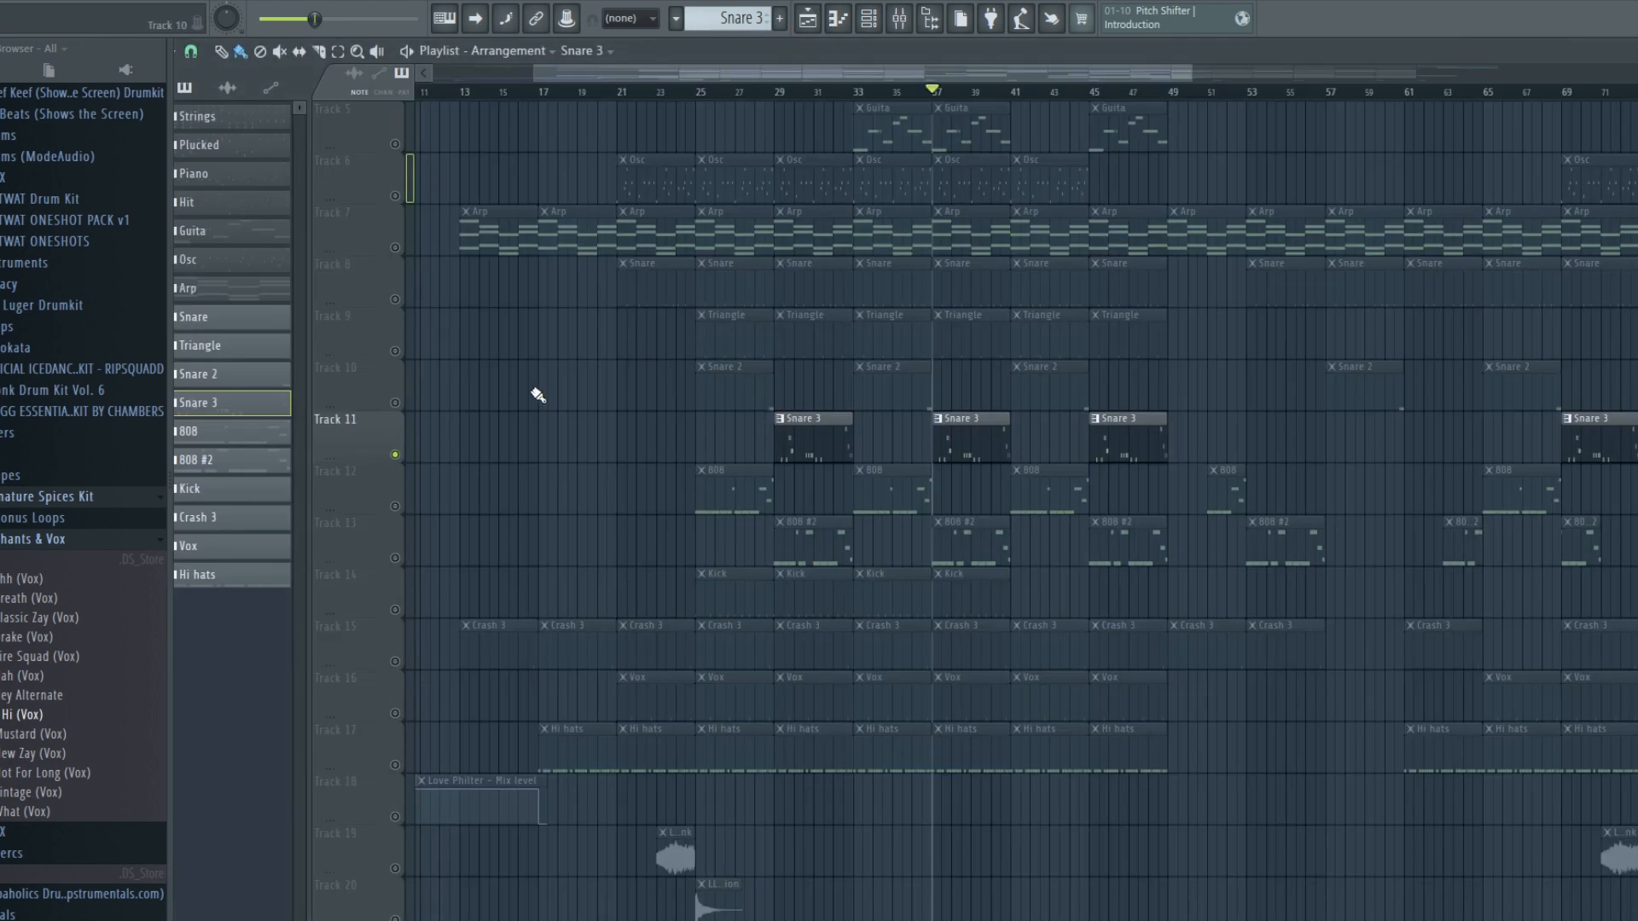
Step: Solo Track 12 with the playhead at bar 33 and open the 808 pattern in the piano roll
{"action": "left_click", "coordinate": [867, 85]}
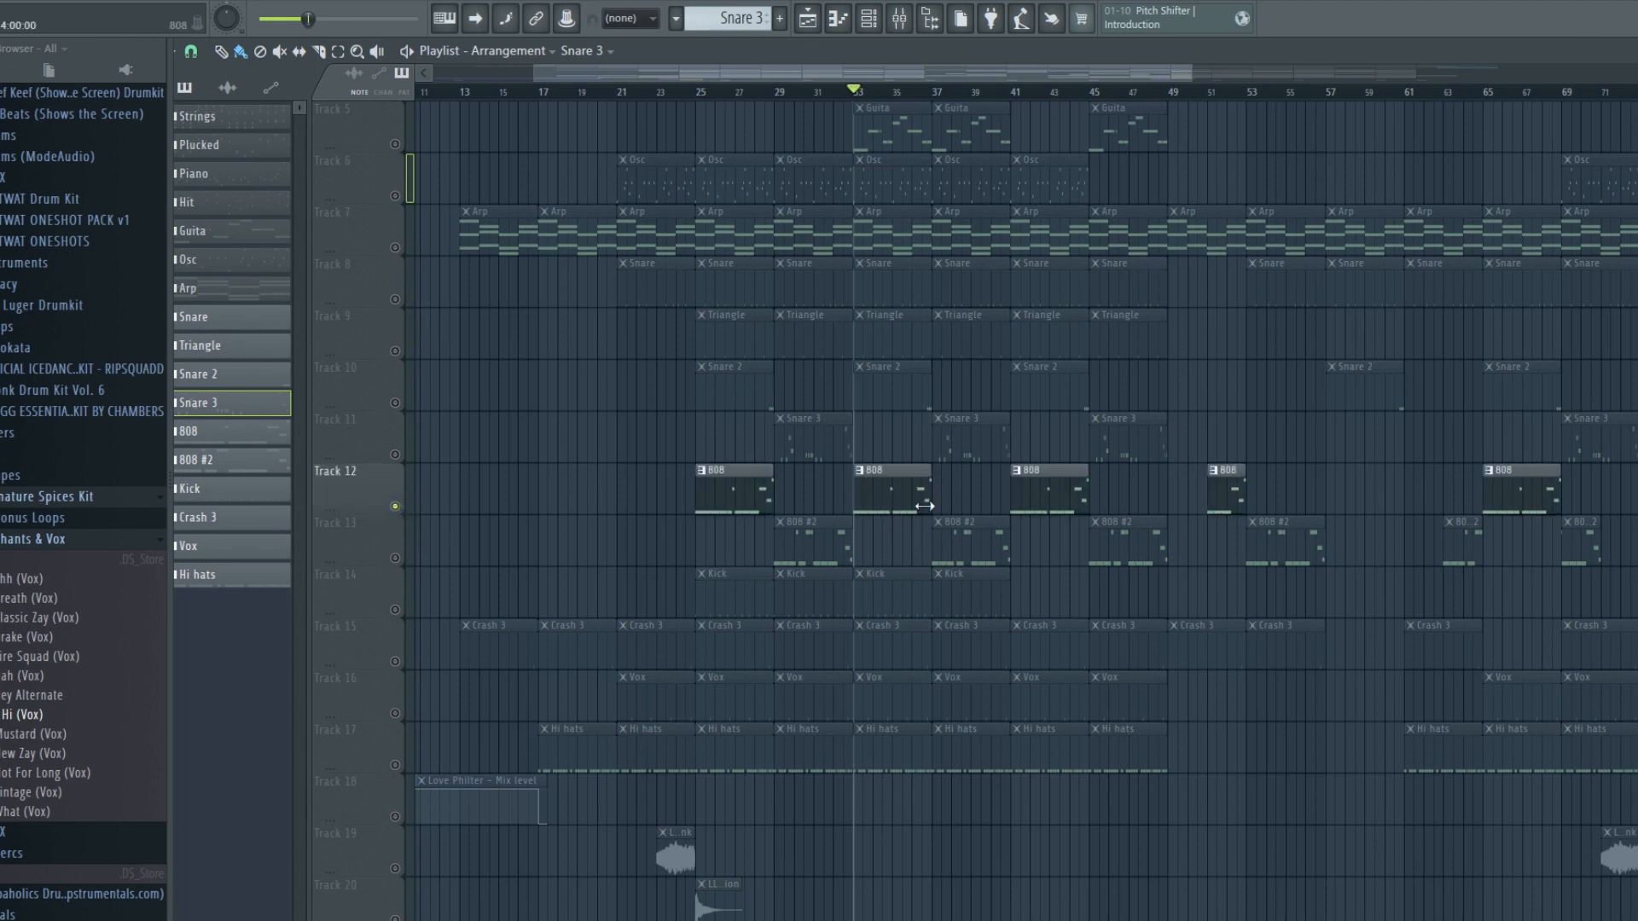
{"action": "left_click", "coordinate": [895, 492]}
{"action": "double_click", "coordinate": [895, 491]}
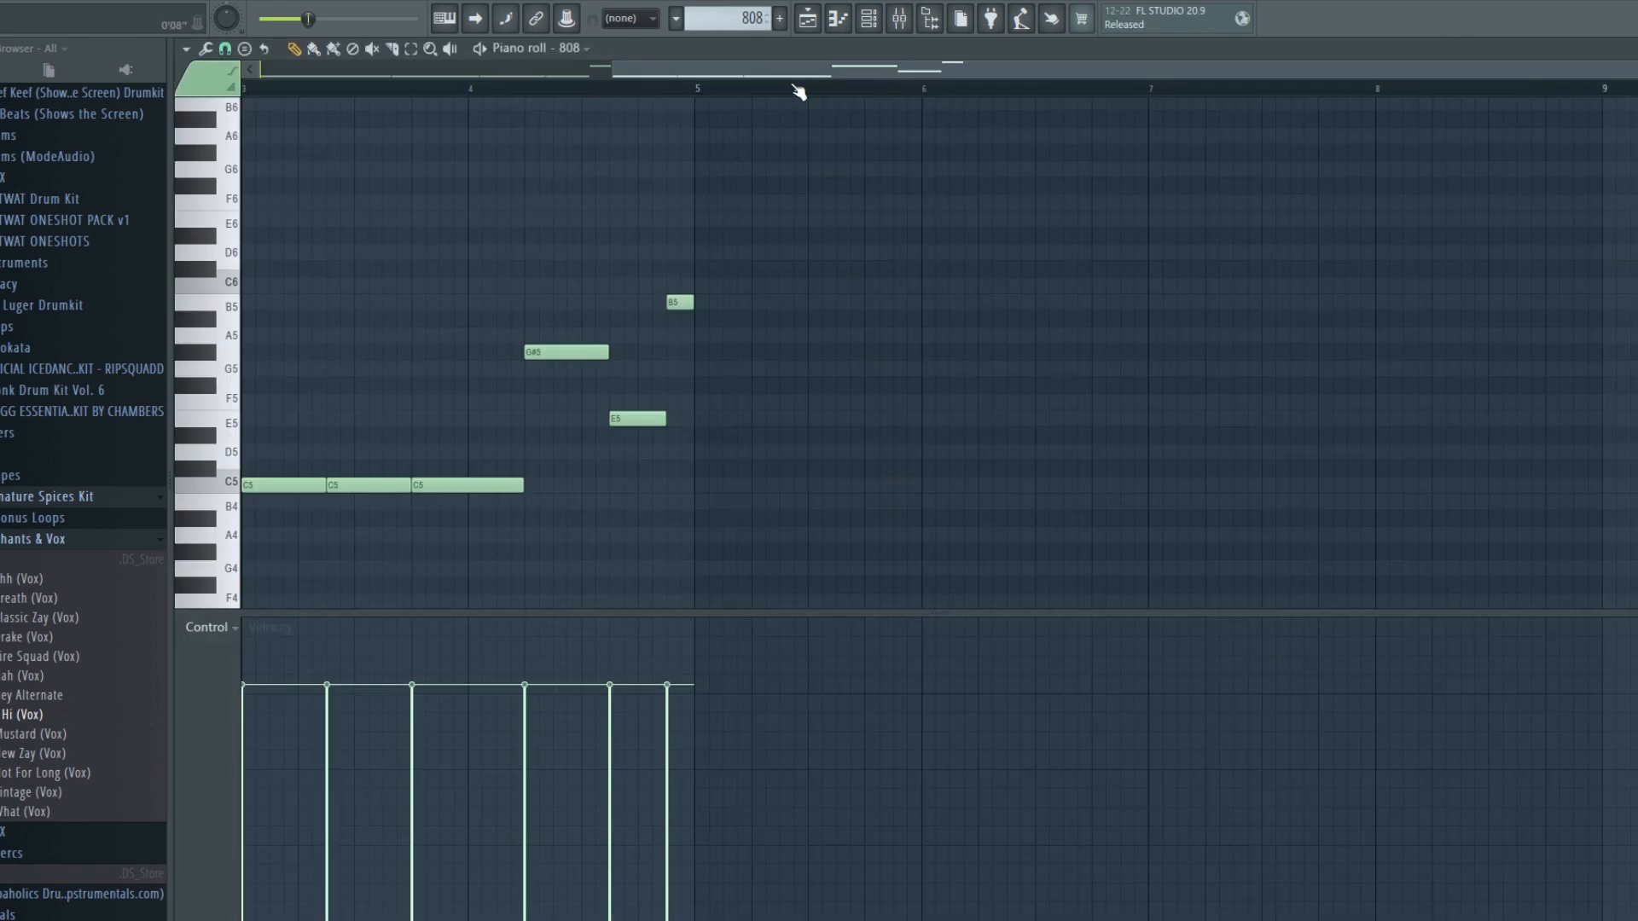
Step: Try six steps on the Snare 2 row of the 808 pattern in the channel rack and clear them
{"action": "scroll", "coordinate": [798, 91], "scroll_direction": "down", "scroll_amount": 2}
{"action": "left_click", "coordinate": [869, 18]}
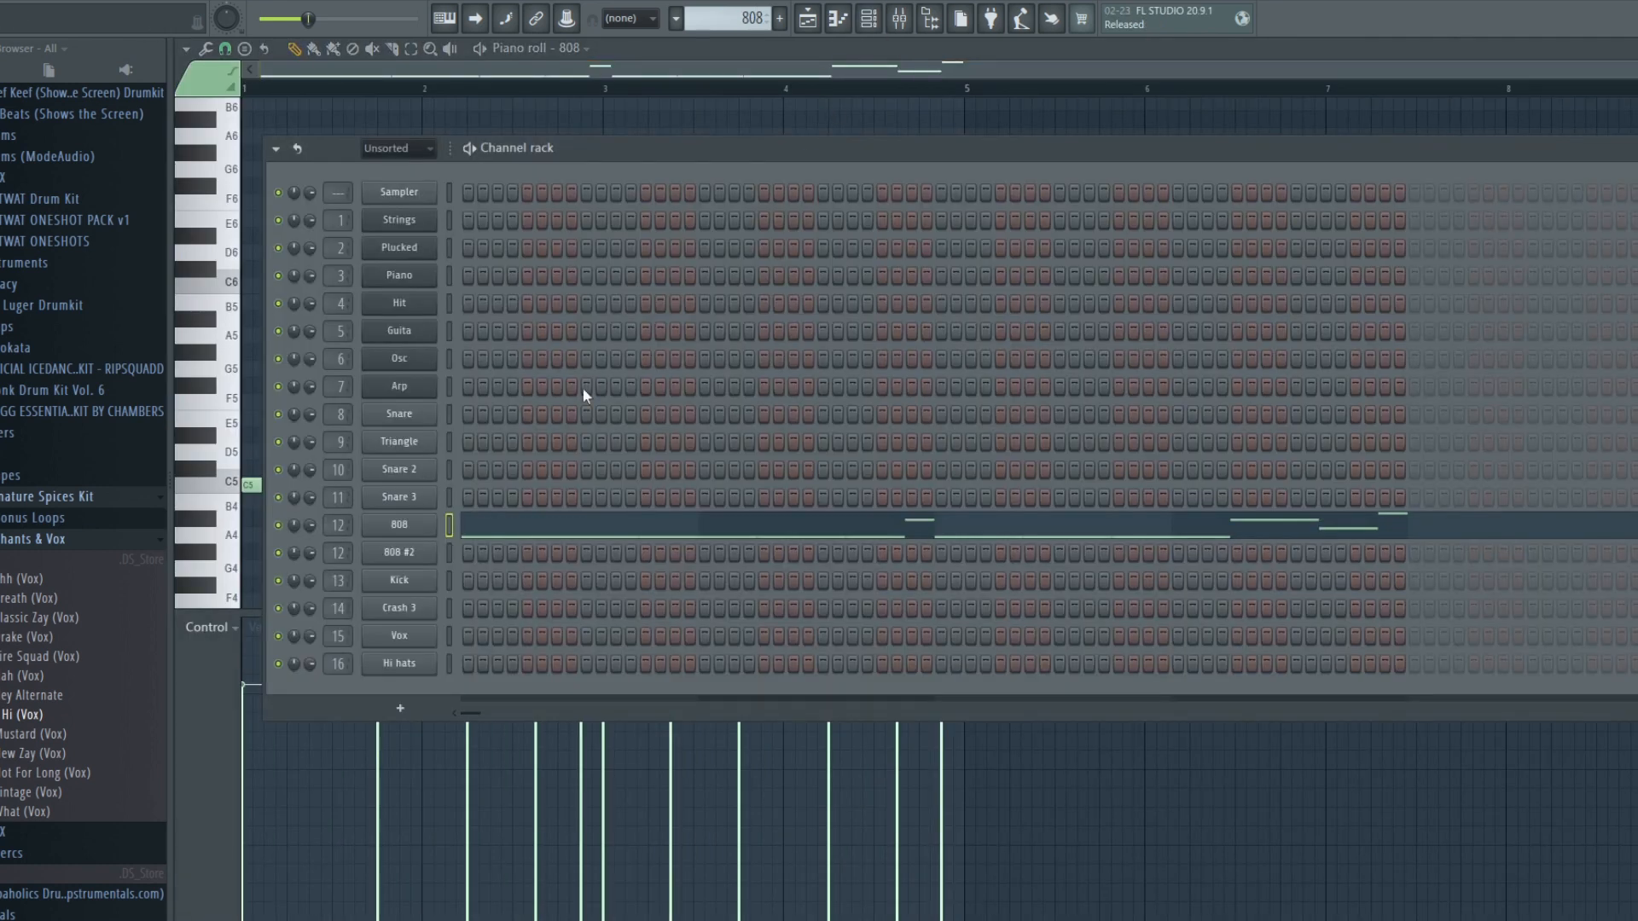
{"action": "left_click", "coordinate": [557, 469]}
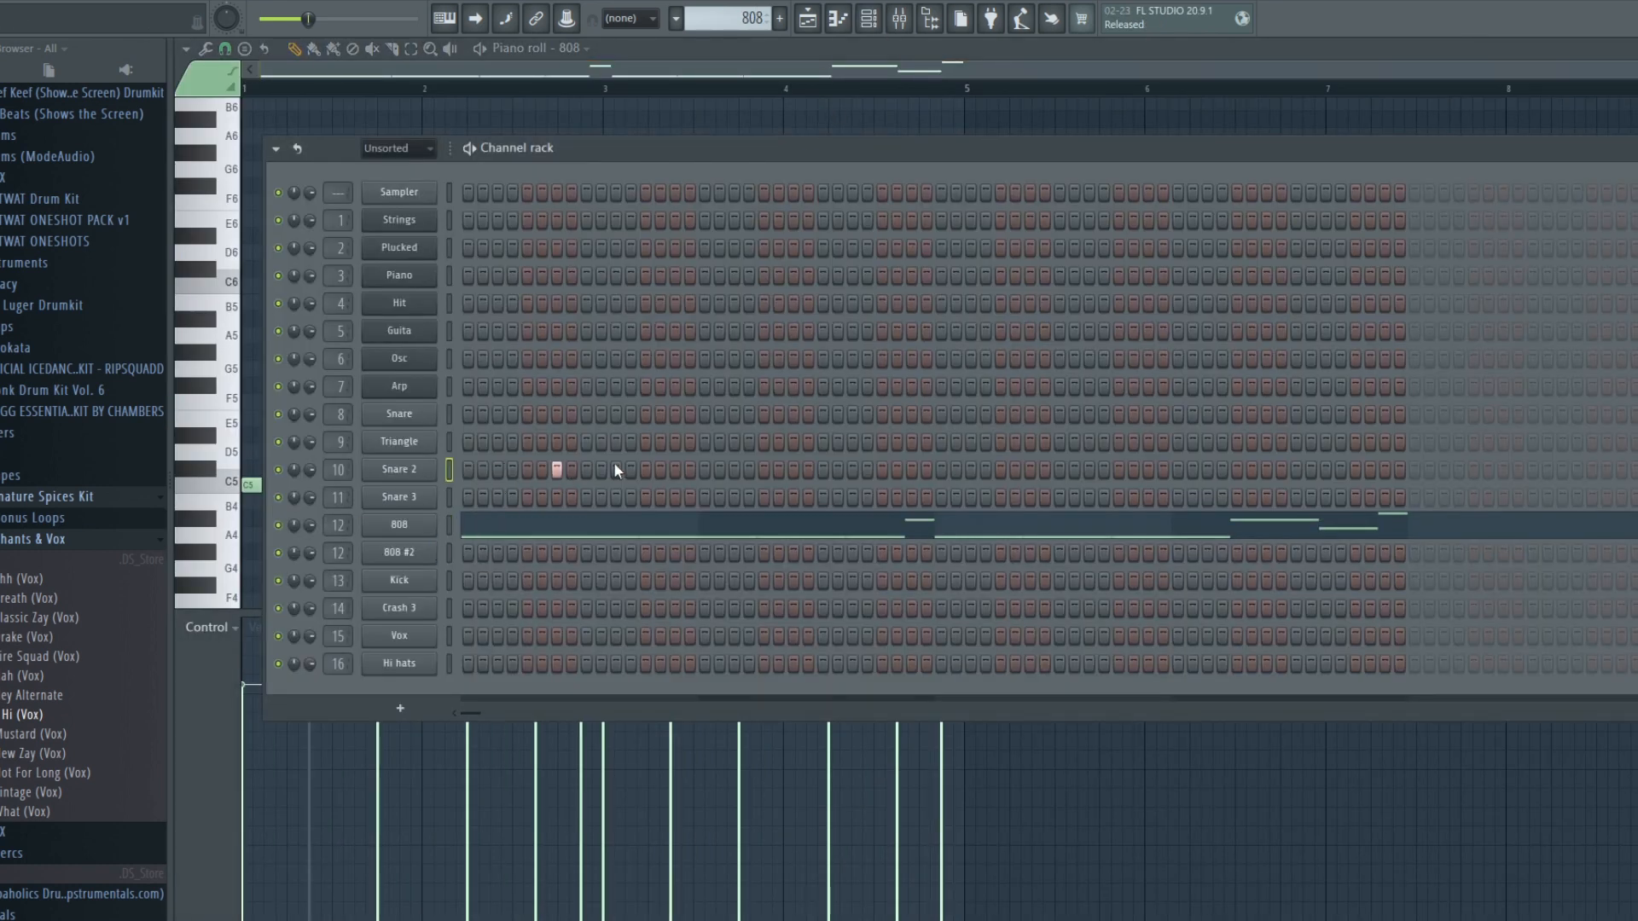
{"action": "left_click", "coordinate": [675, 469]}
{"action": "left_click", "coordinate": [749, 469]}
{"action": "left_click", "coordinate": [764, 469]}
{"action": "left_click", "coordinate": [809, 469]}
{"action": "left_click", "coordinate": [824, 469]}
{"action": "left_click_drag", "start_coordinate": [857, 466], "coordinate": [539, 469]}
Step: Switch the piano roll back to the 808 channel and play its notes
{"action": "left_click", "coordinate": [853, 24]}
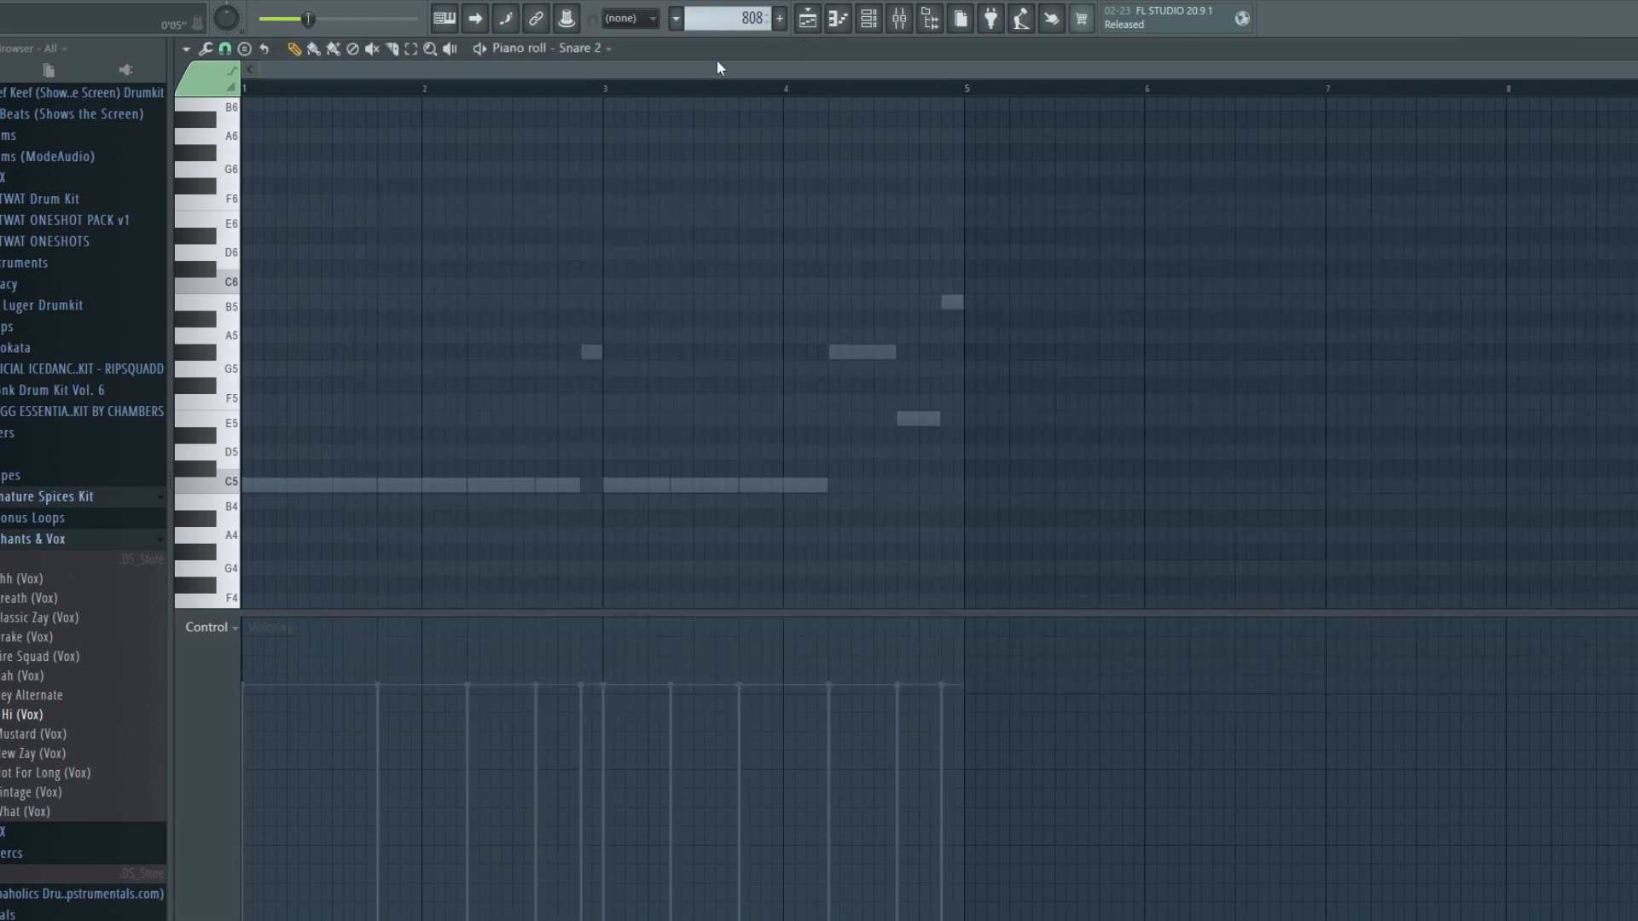
{"action": "left_click", "coordinate": [625, 424]}
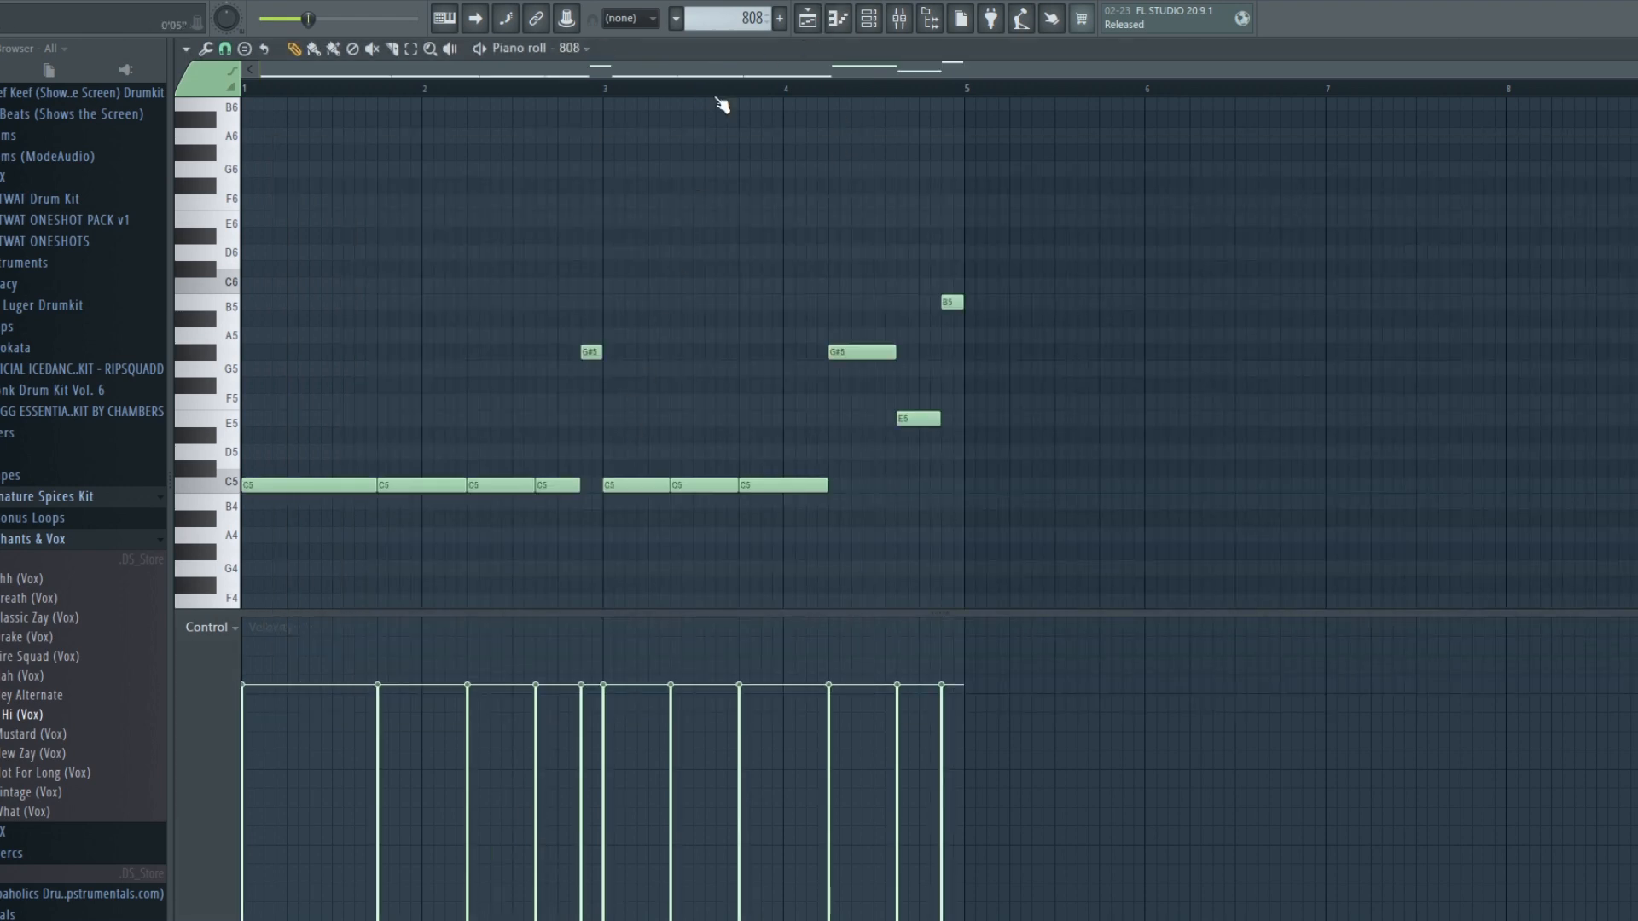
{"action": "left_click", "coordinate": [205, 48]}
{"action": "left_click", "coordinate": [204, 48]}
{"action": "key", "text": "space"}
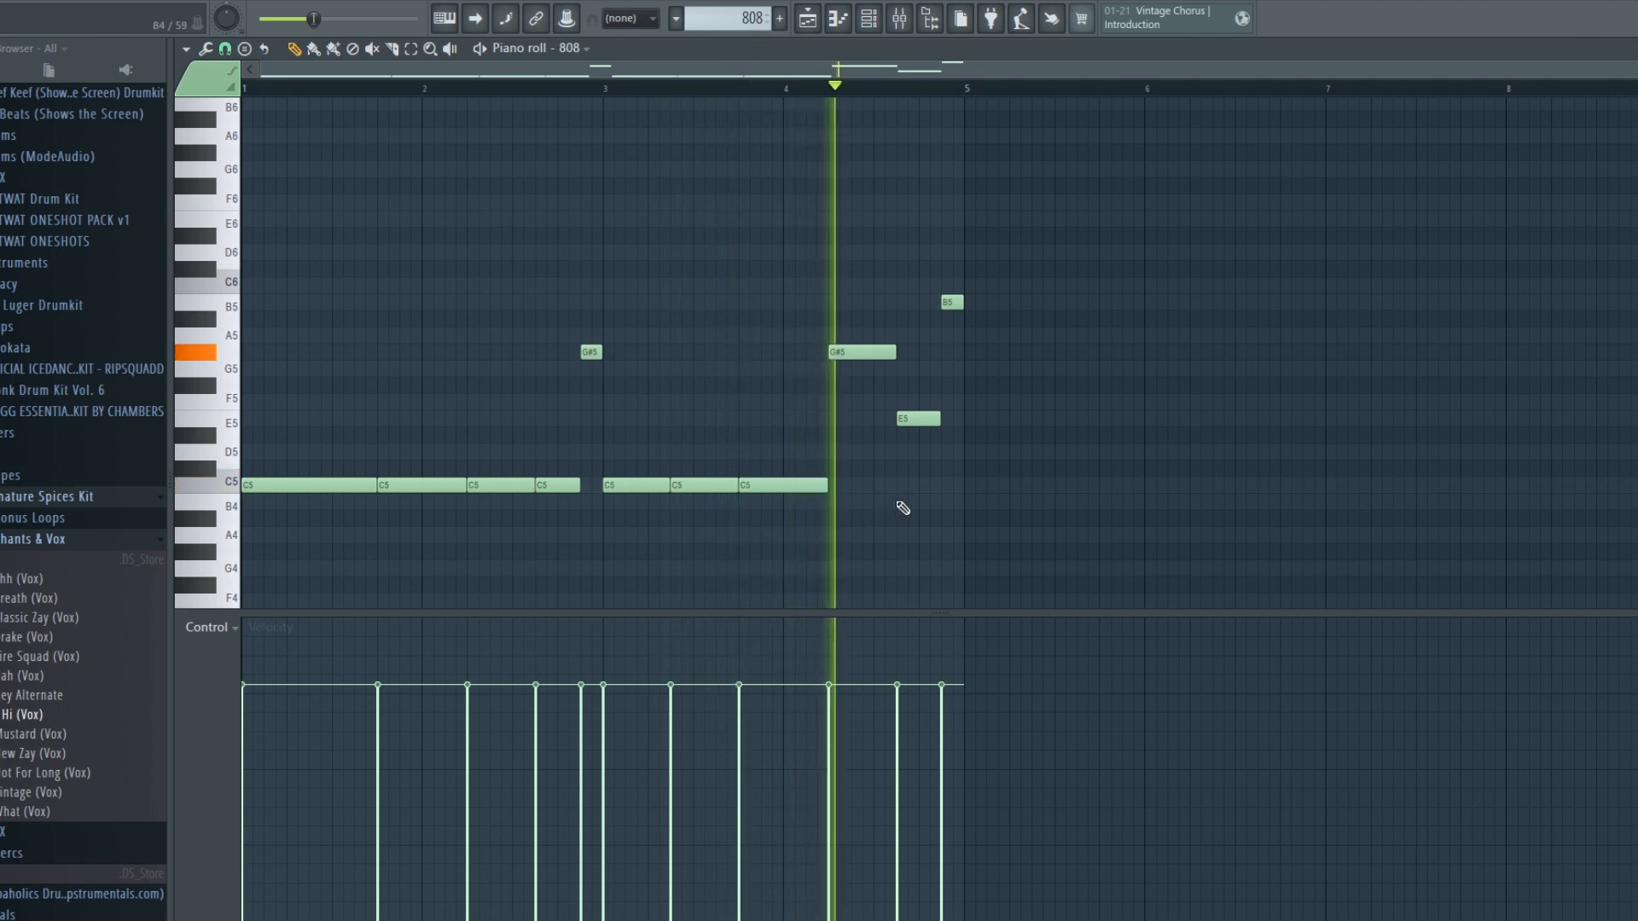
Step: Look through the 808 channel's miscellaneous, envelope and sample settings from the channel rack and close them
{"action": "left_click", "coordinate": [808, 19]}
{"action": "left_click", "coordinate": [862, 27]}
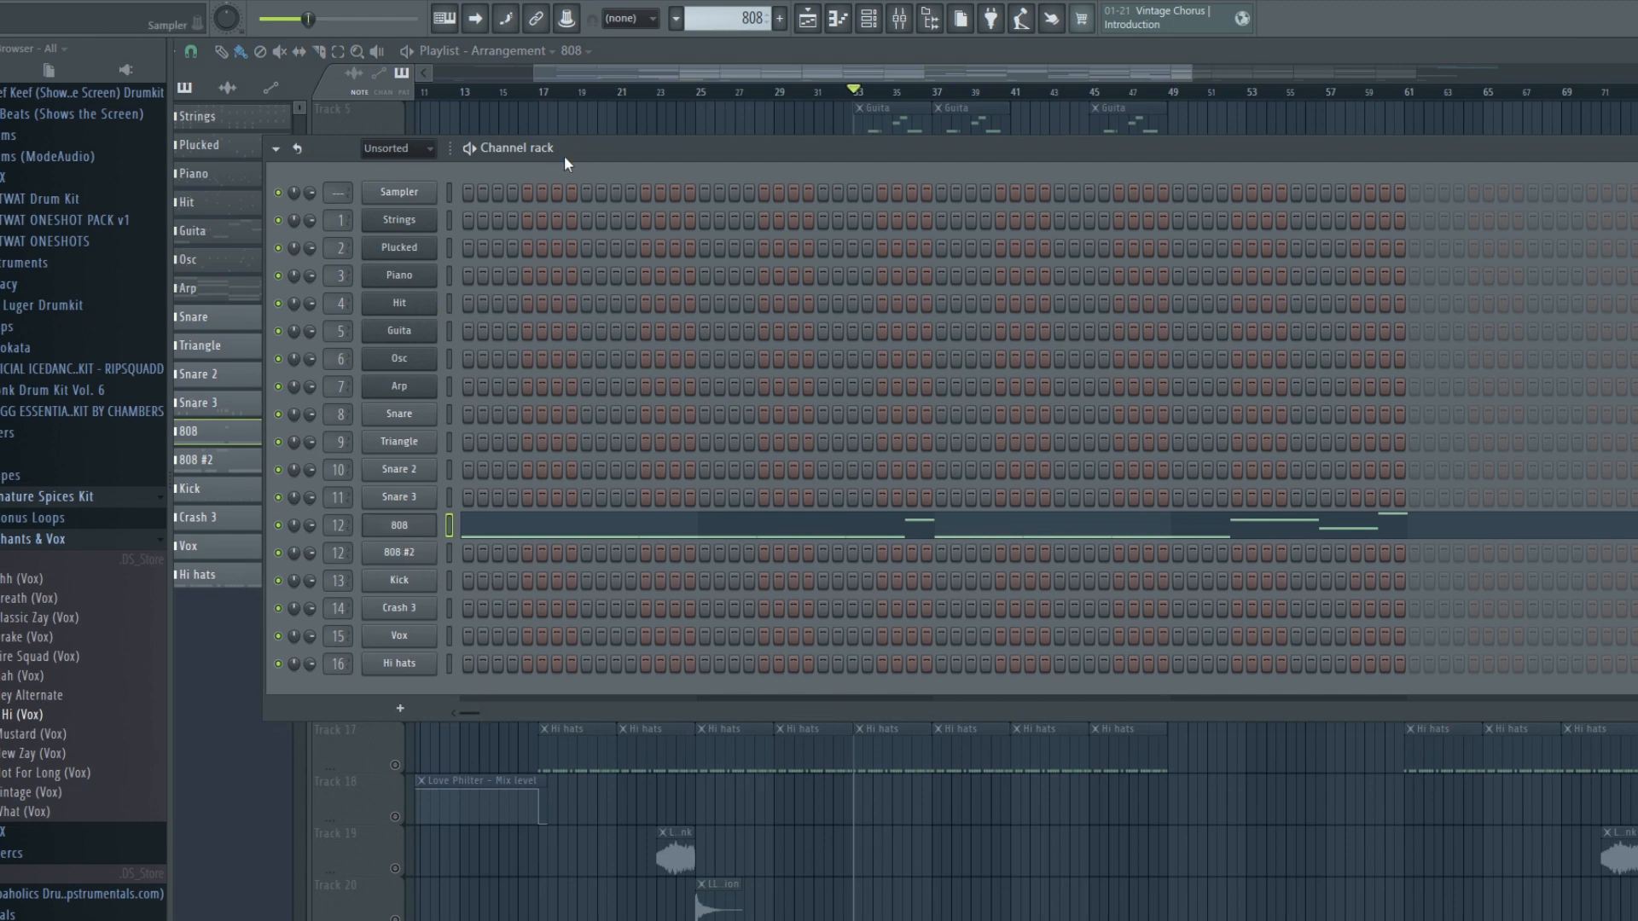
{"action": "left_click", "coordinate": [398, 524]}
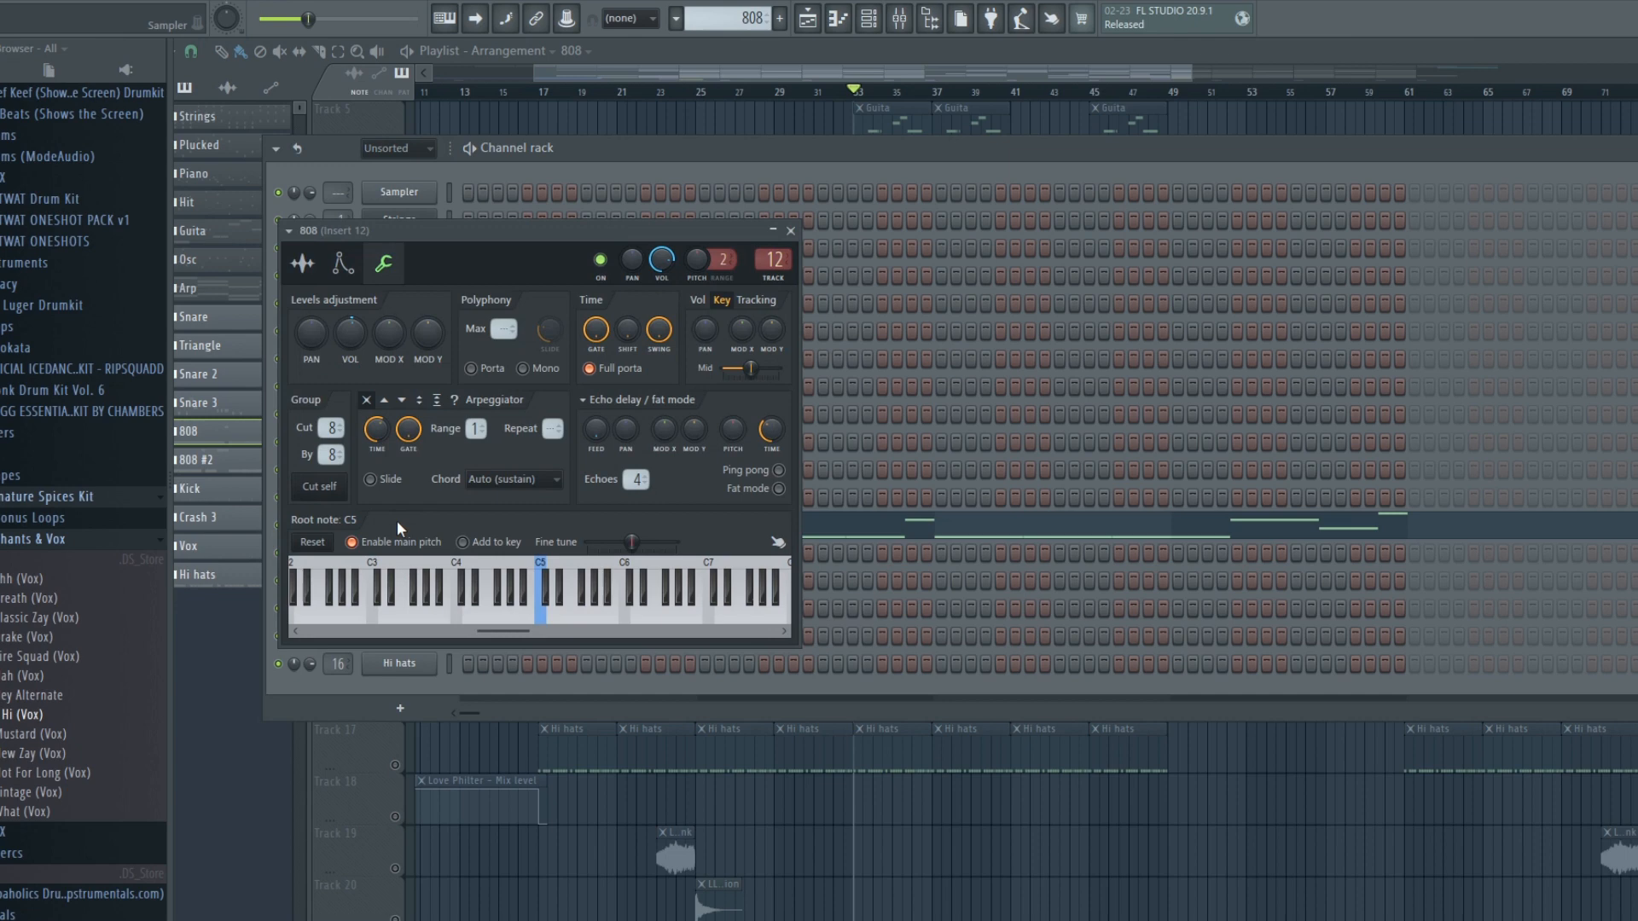
{"action": "left_click", "coordinate": [343, 261]}
{"action": "left_click", "coordinate": [302, 263]}
{"action": "left_click", "coordinate": [790, 230]}
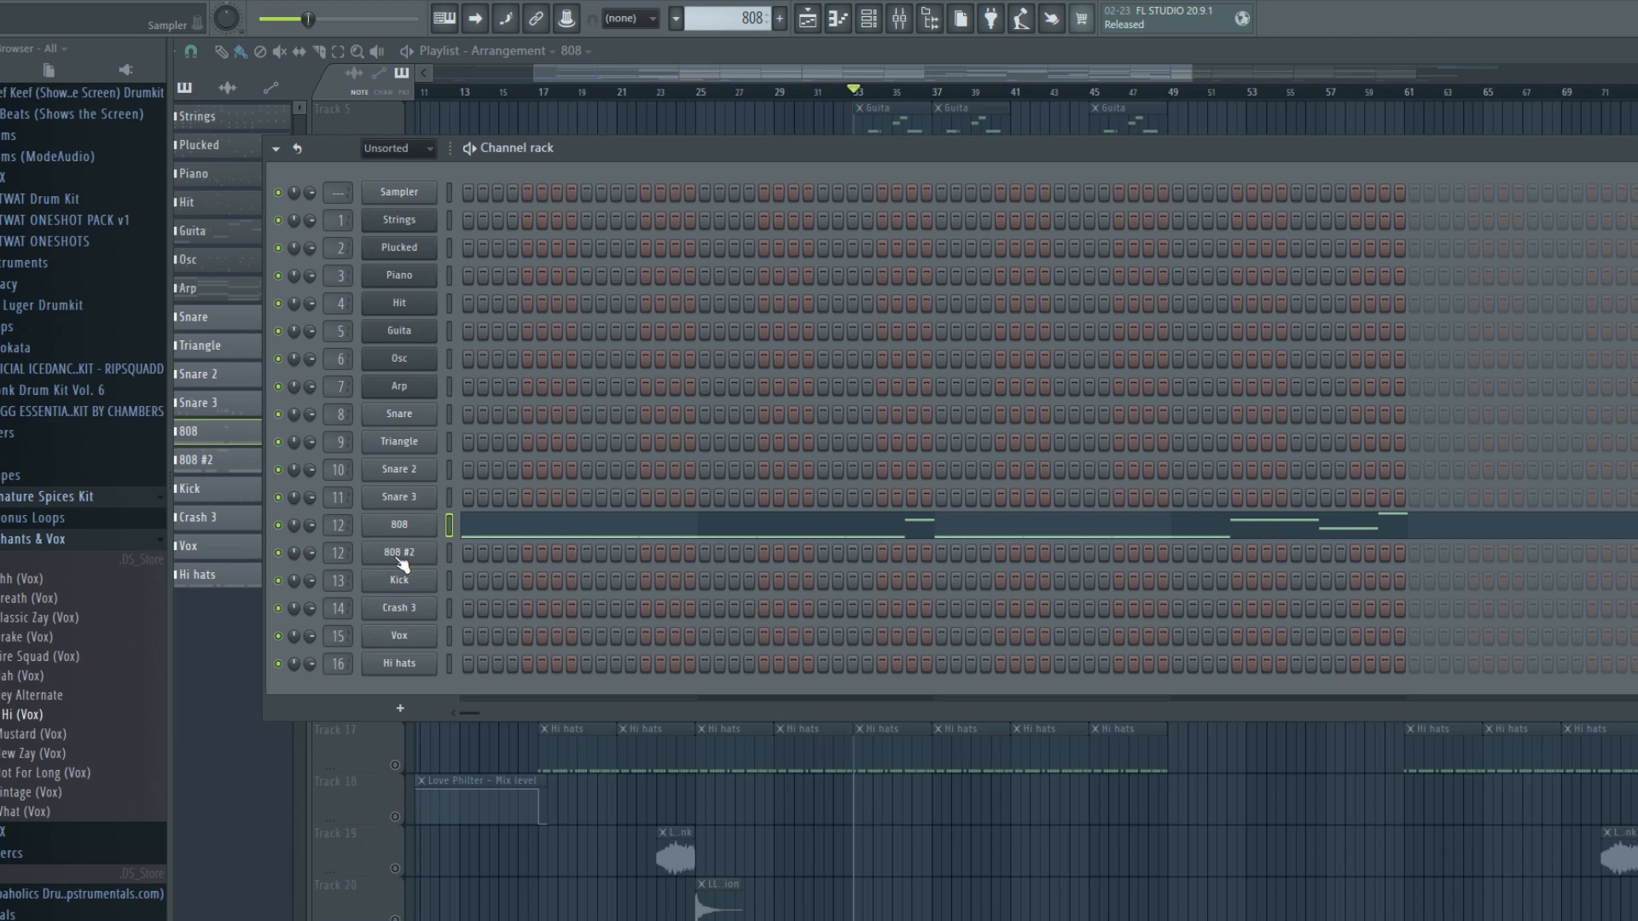
Step: Select all 808 notes in the piano roll and switch the view to the 808 #2 channel
{"action": "left_click", "coordinate": [837, 19]}
{"action": "key", "text": "ctrl+a"}
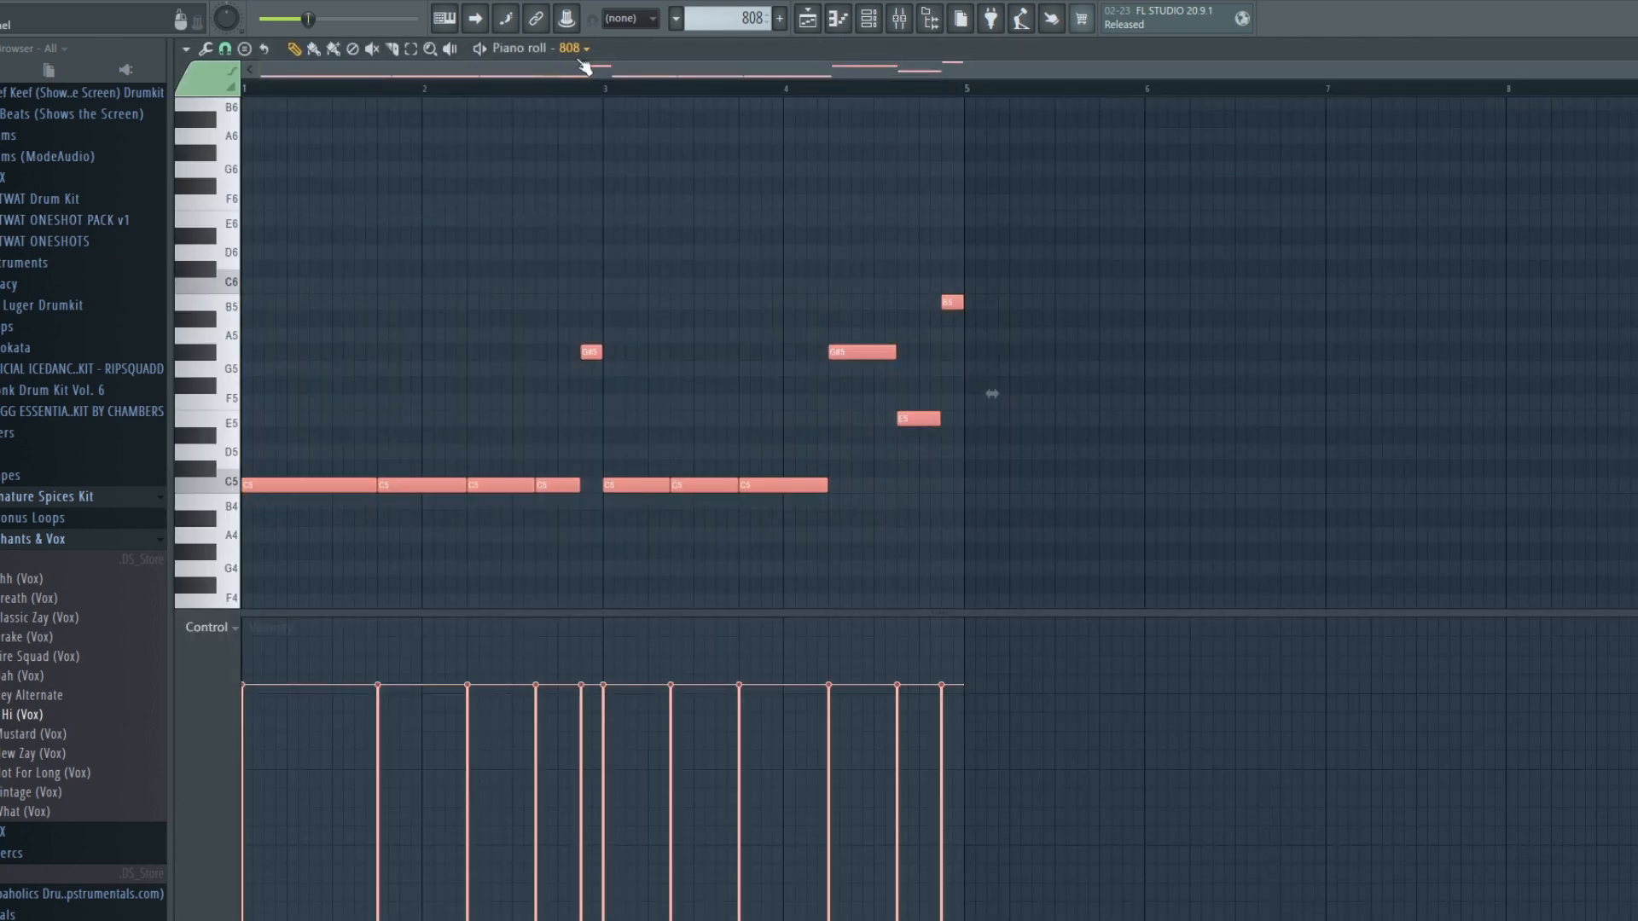
{"action": "left_click", "coordinate": [626, 447]}
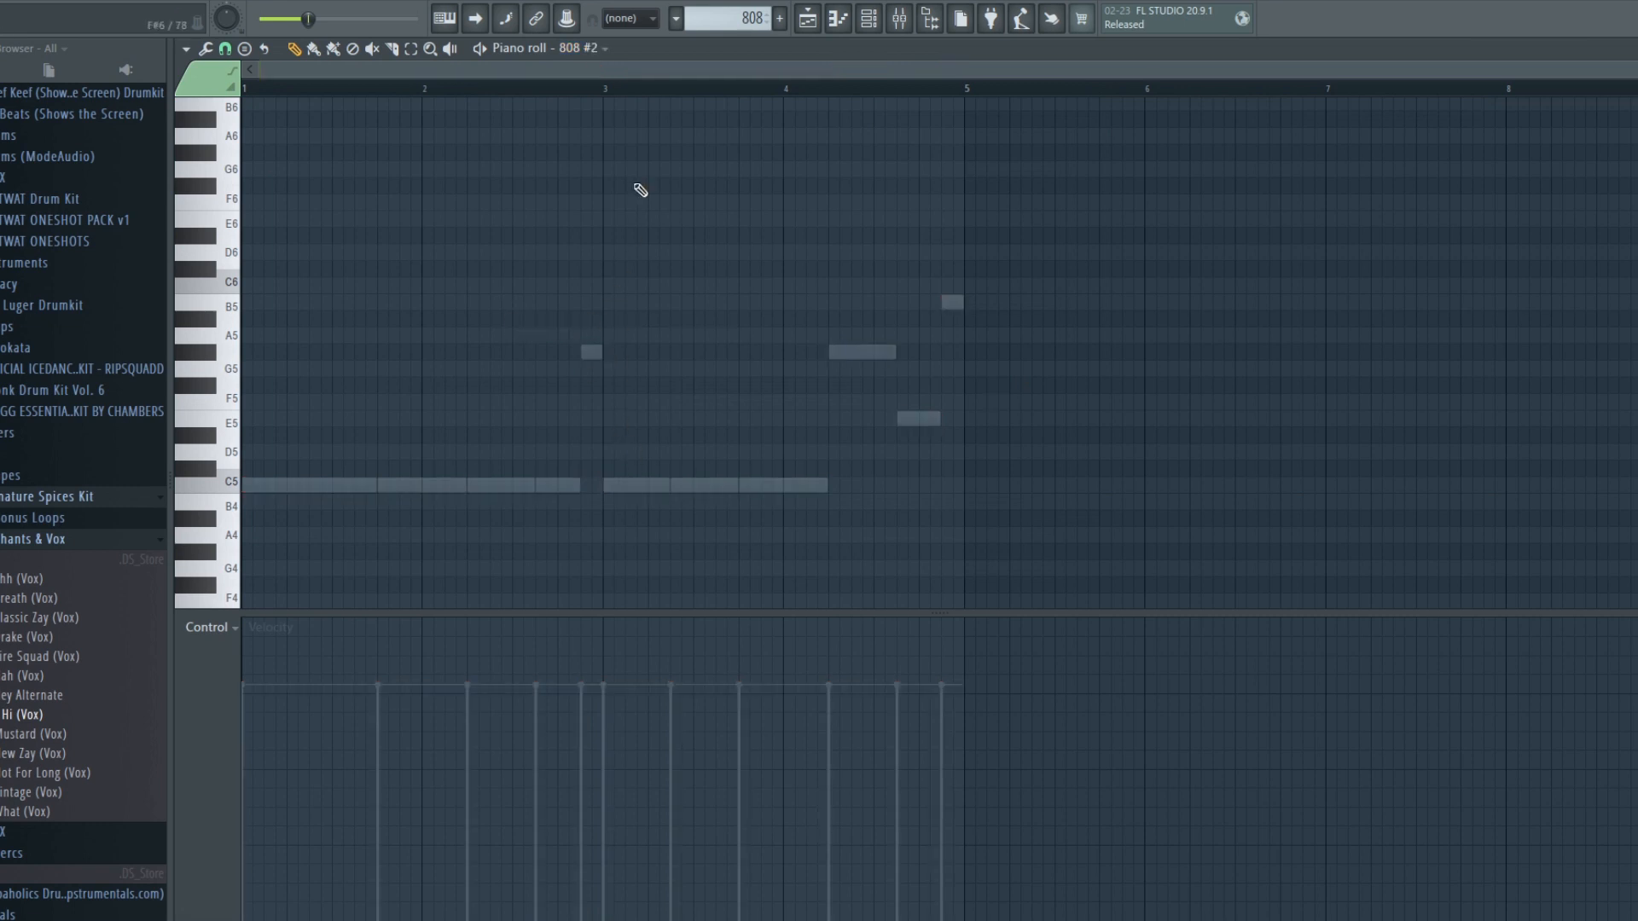
Step: Solo Track 13 in the playlist, open the 808 #2 pattern in the piano roll and play it from bar 1
{"action": "left_click", "coordinate": [807, 19]}
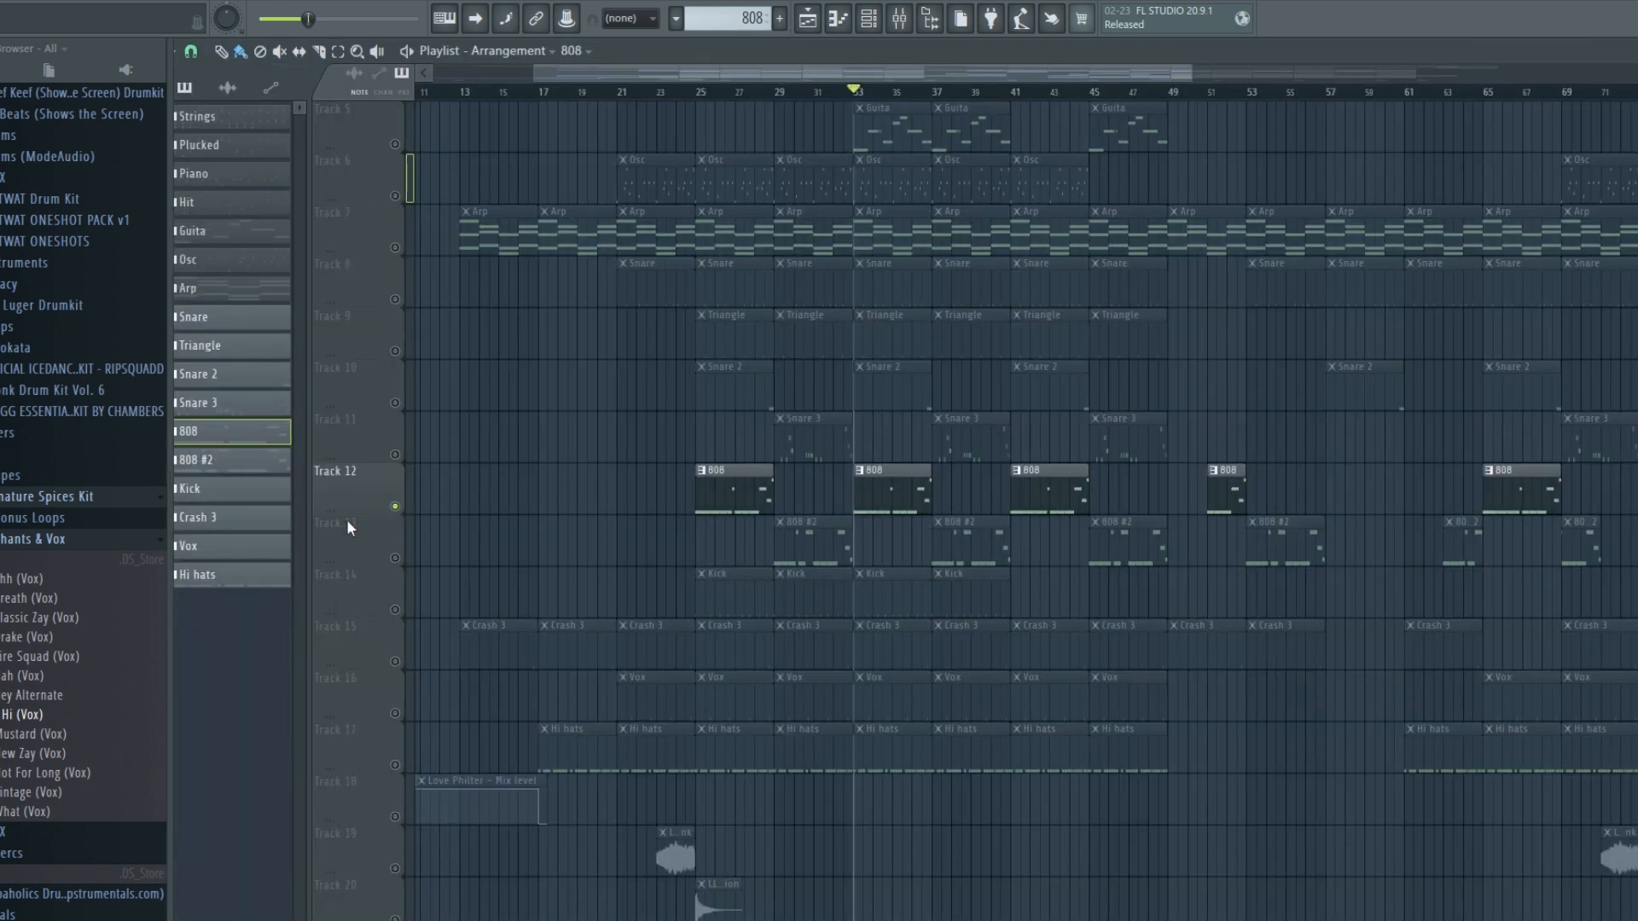
{"action": "left_click", "coordinate": [395, 558]}
{"action": "left_click", "coordinate": [395, 507]}
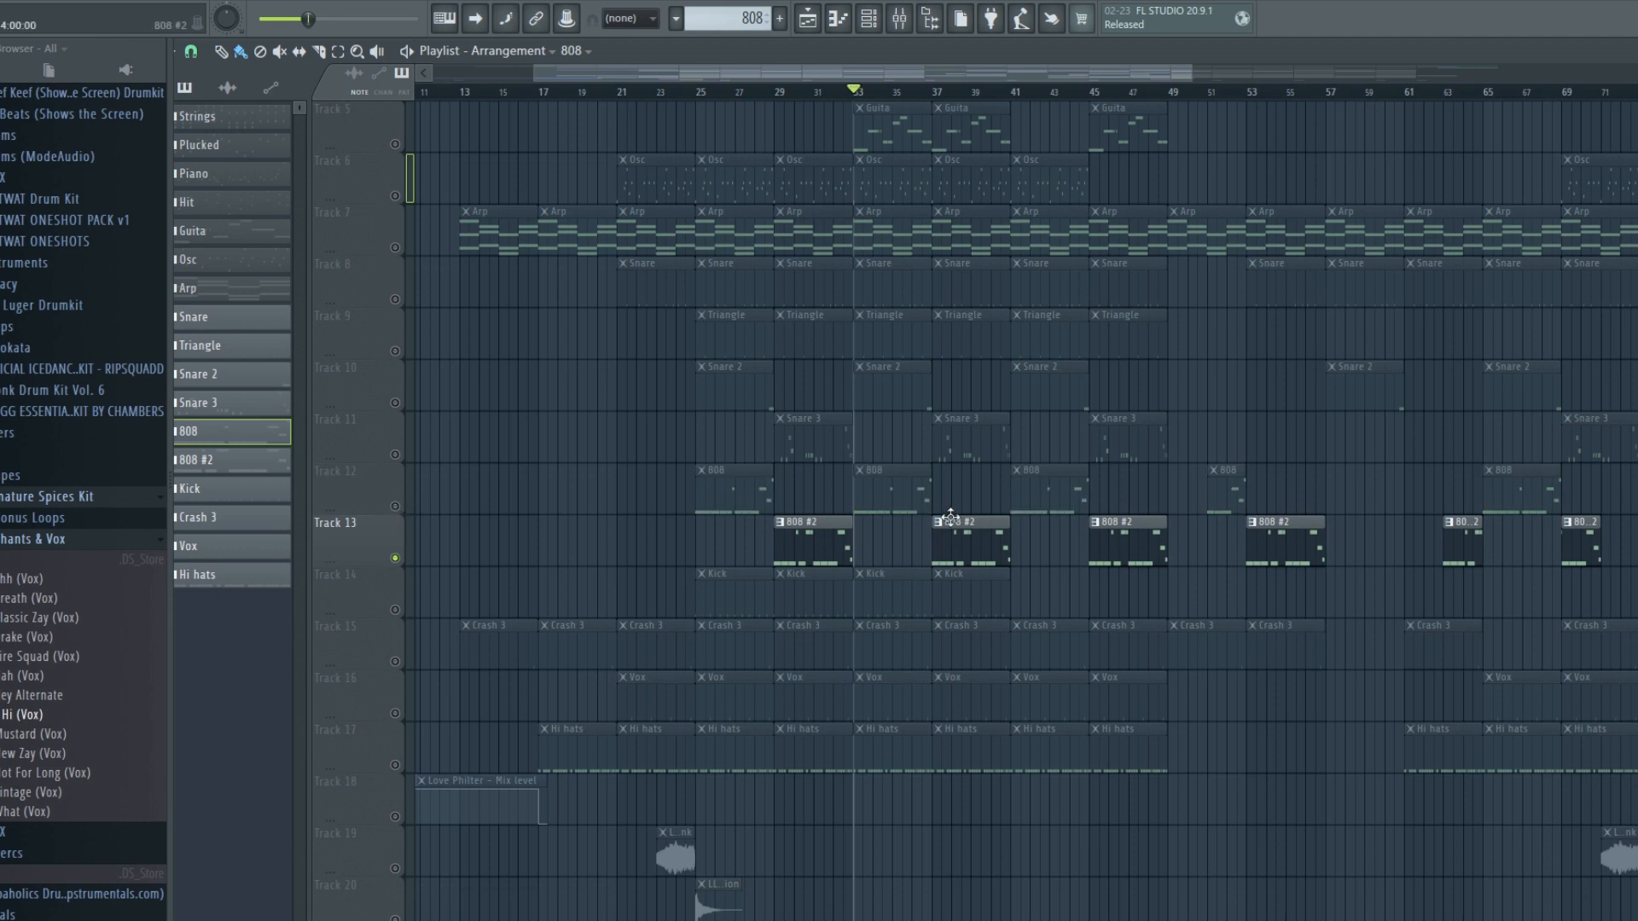
{"action": "double_click", "coordinate": [962, 550]}
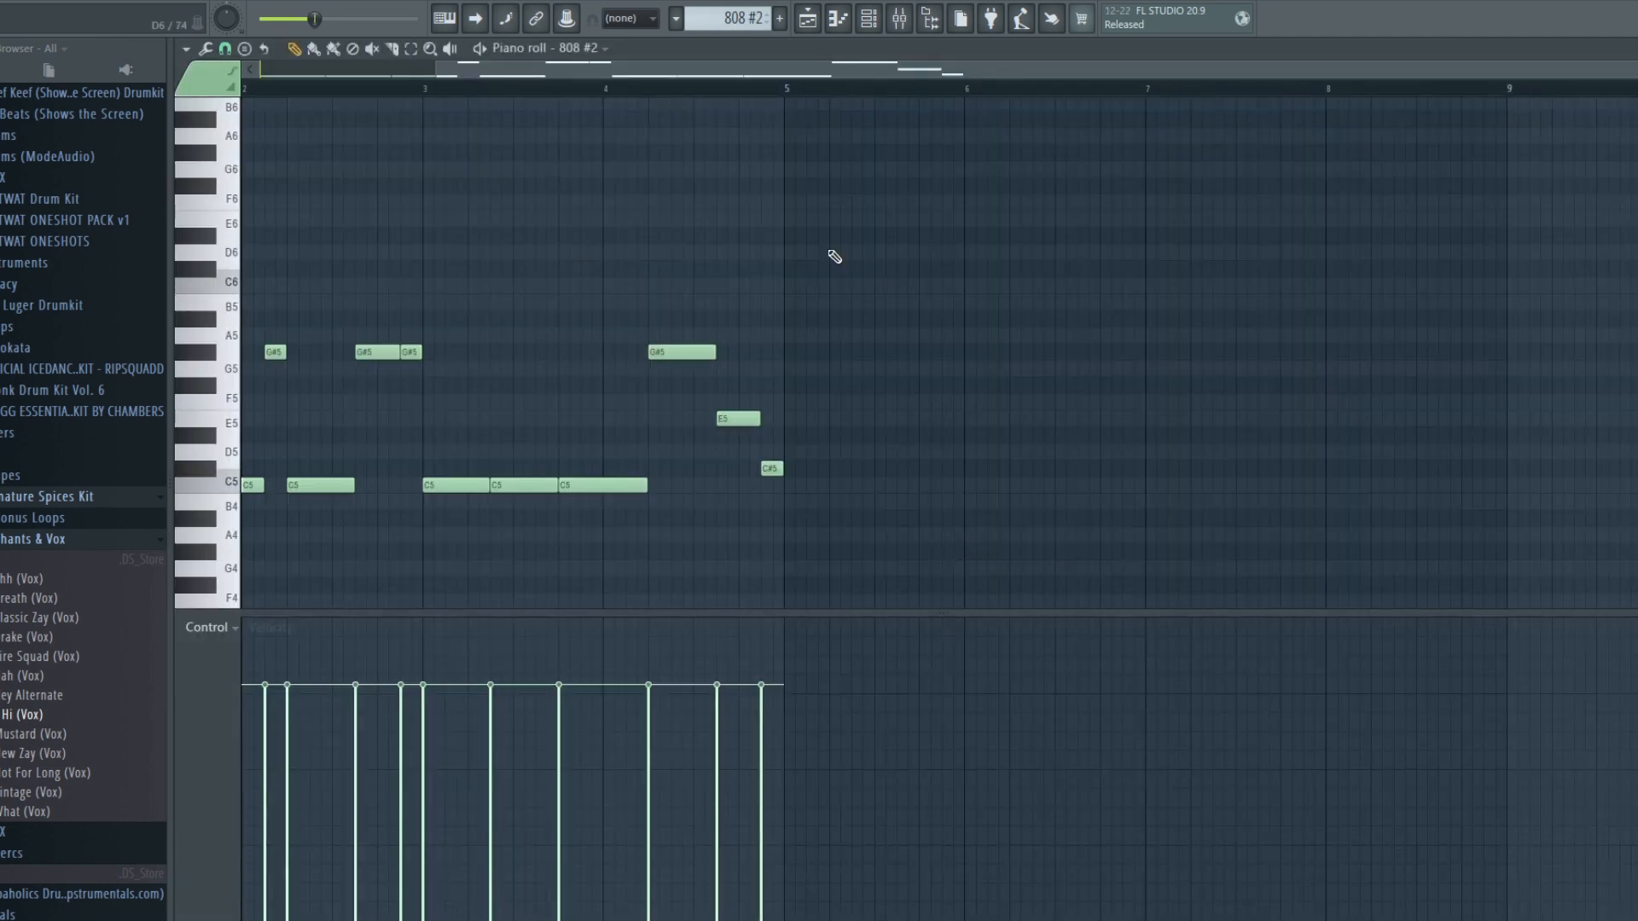
{"action": "left_click_drag", "start_coordinate": [840, 78], "coordinate": [398, 97]}
{"action": "key", "text": "space"}
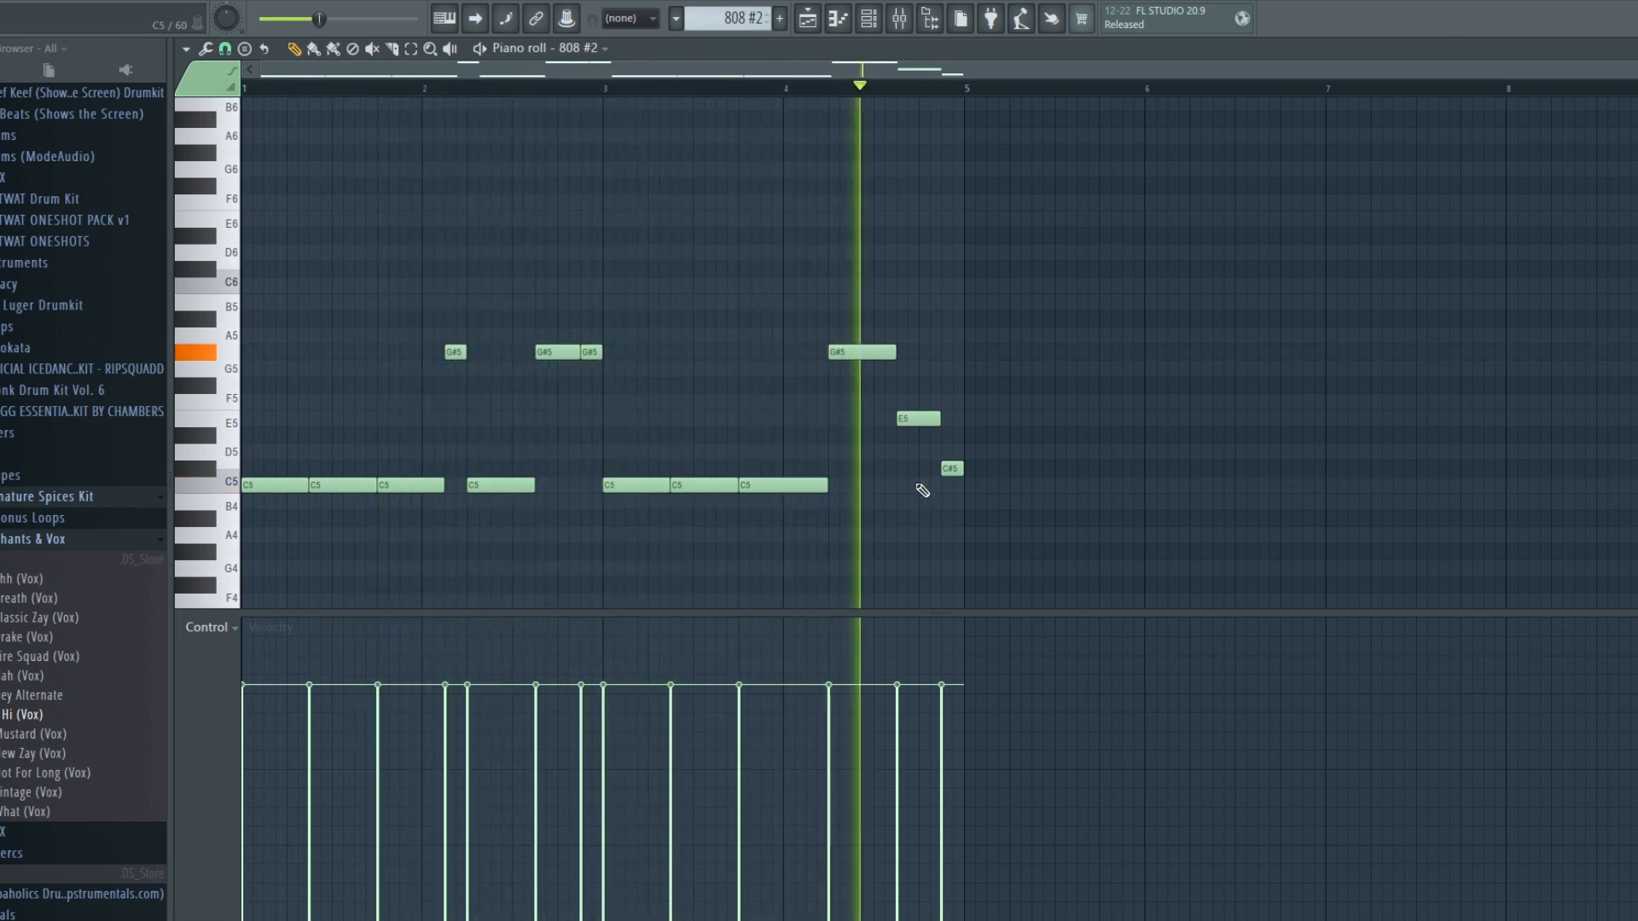
Step: Solo Track 14 in the playlist and show the Kick pattern's notes in the piano roll from bar 1
{"action": "key", "text": "F5"}
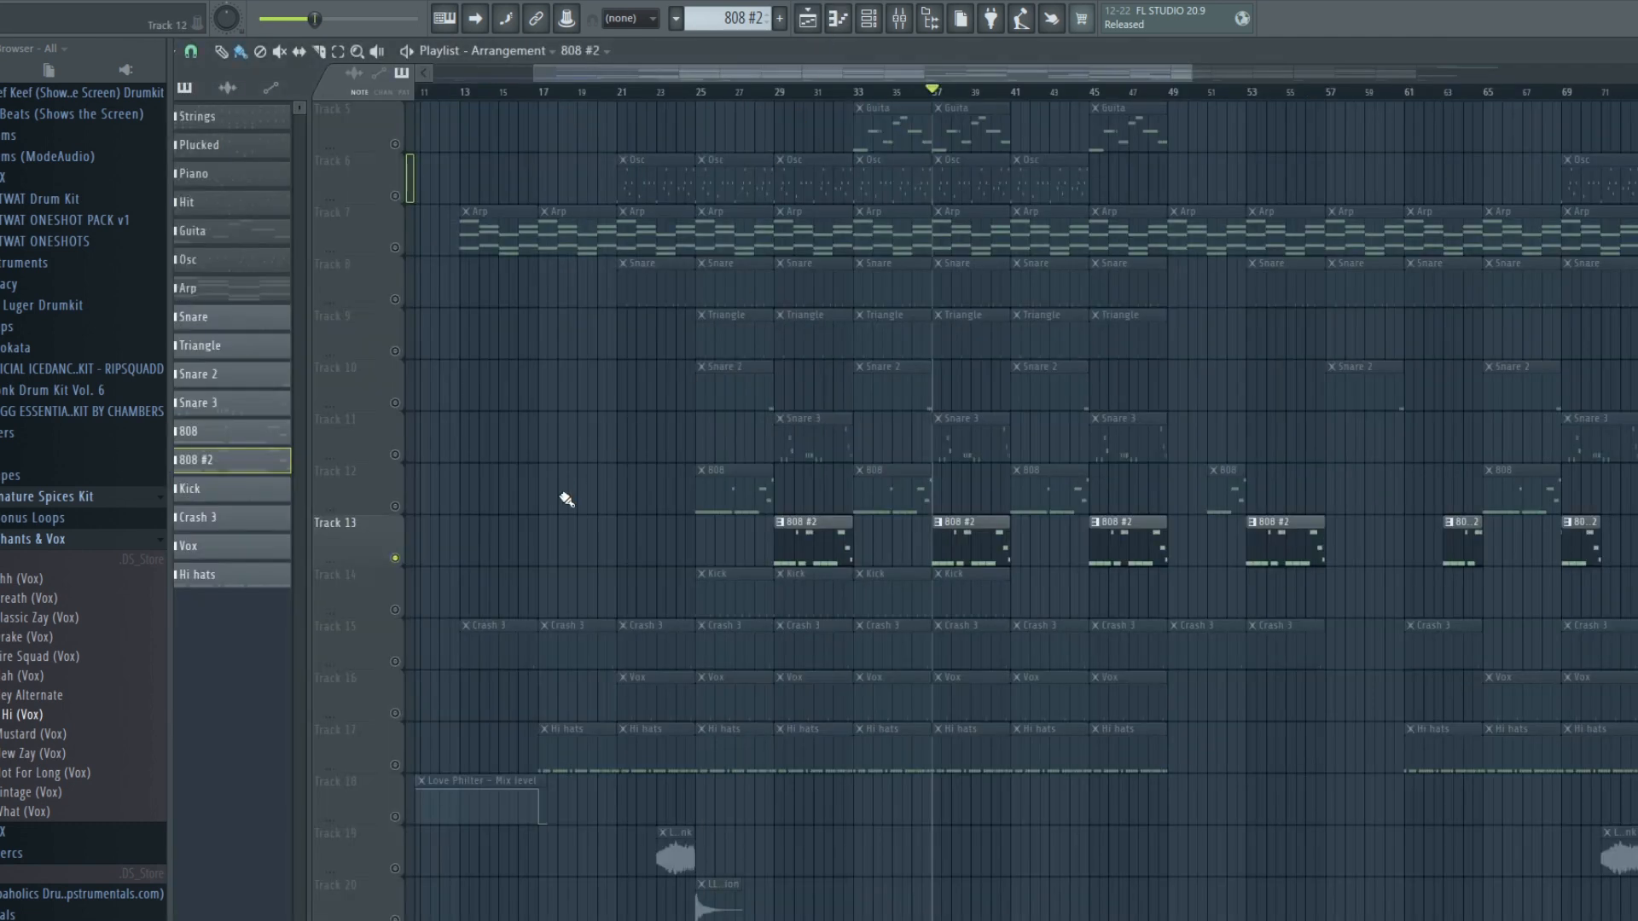
{"action": "left_click", "coordinate": [395, 610]}
{"action": "left_click", "coordinate": [952, 590]}
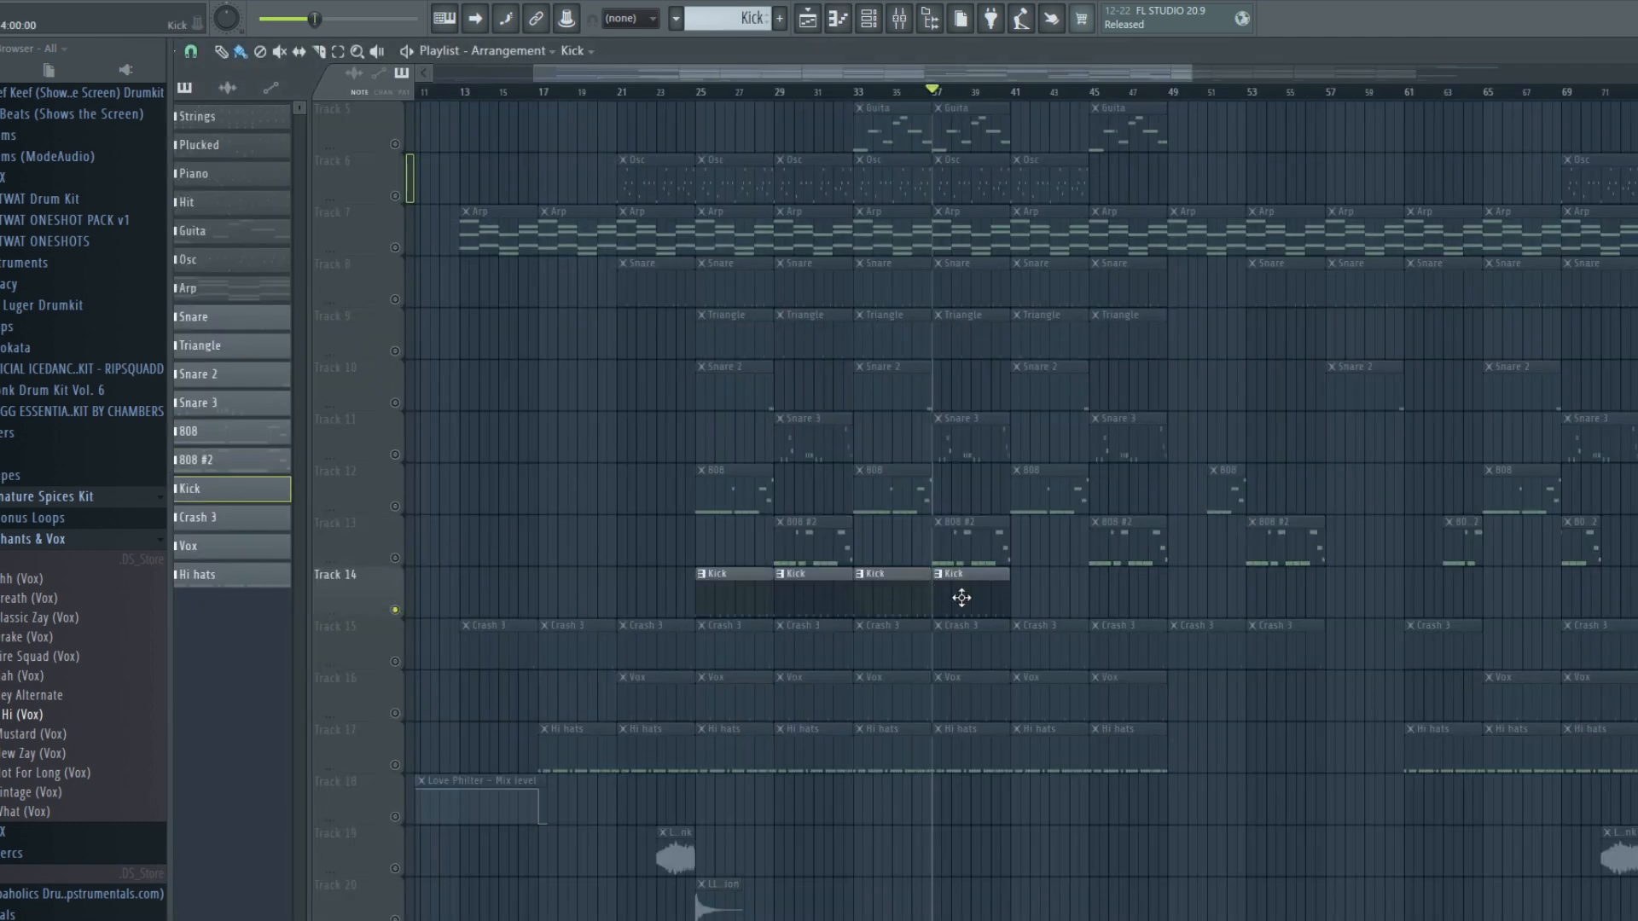
{"action": "double_click", "coordinate": [972, 602]}
{"action": "left_click_drag", "start_coordinate": [802, 71], "coordinate": [366, 56]}
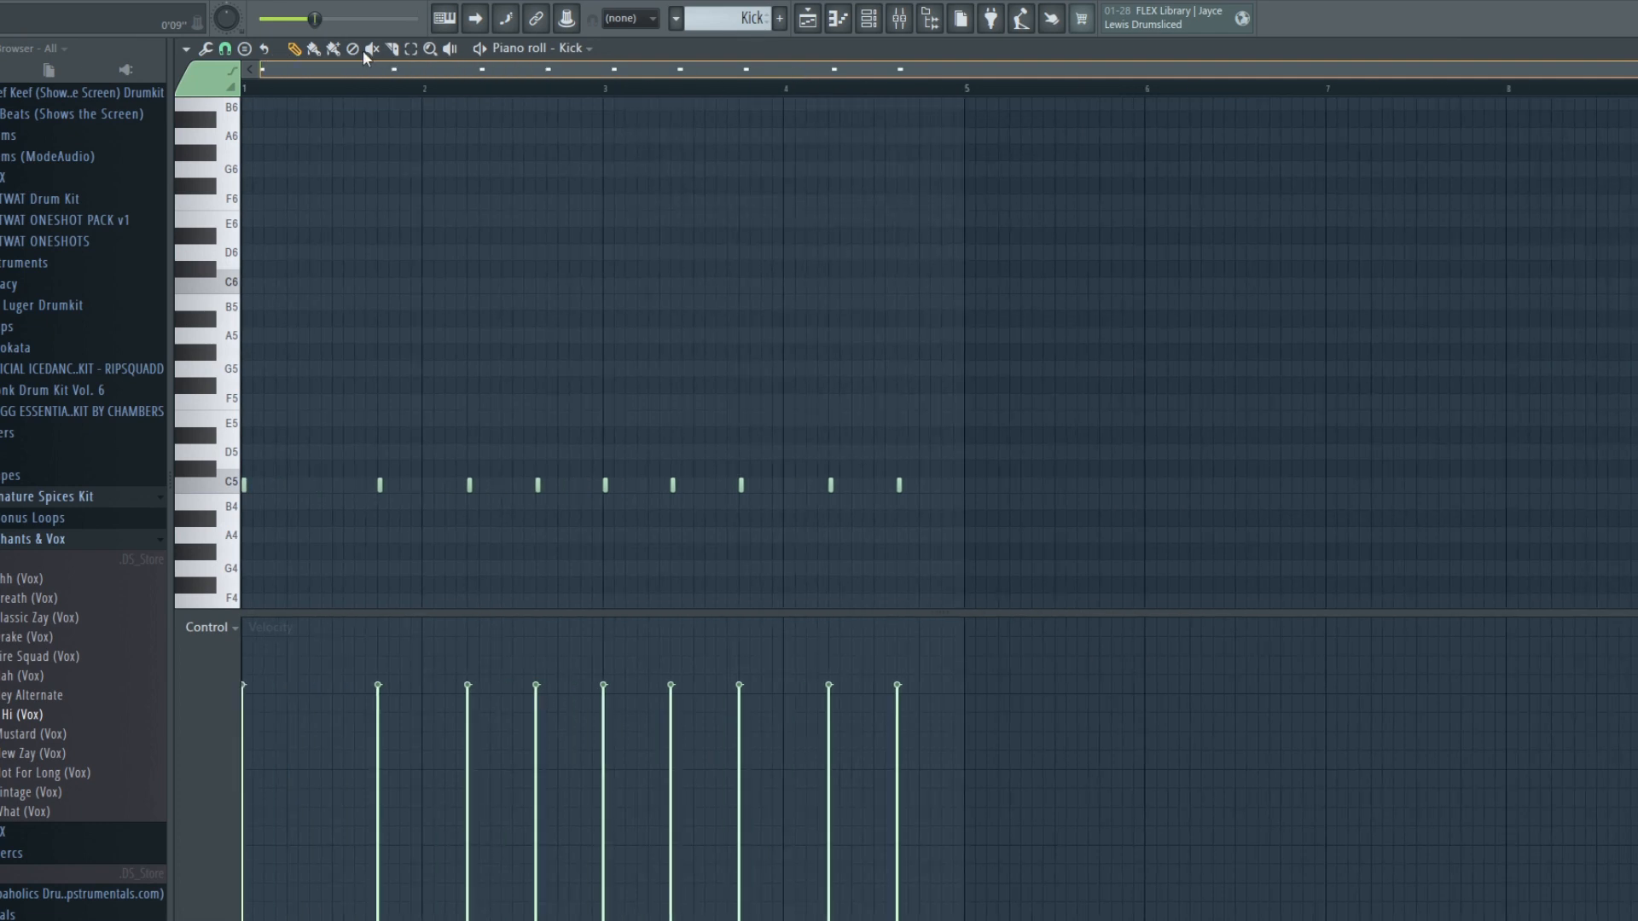
Step: Reopen the 808 pattern and switch its piano roll to the Kick channel to view the 808 ghost notes
{"action": "left_click", "coordinate": [809, 18]}
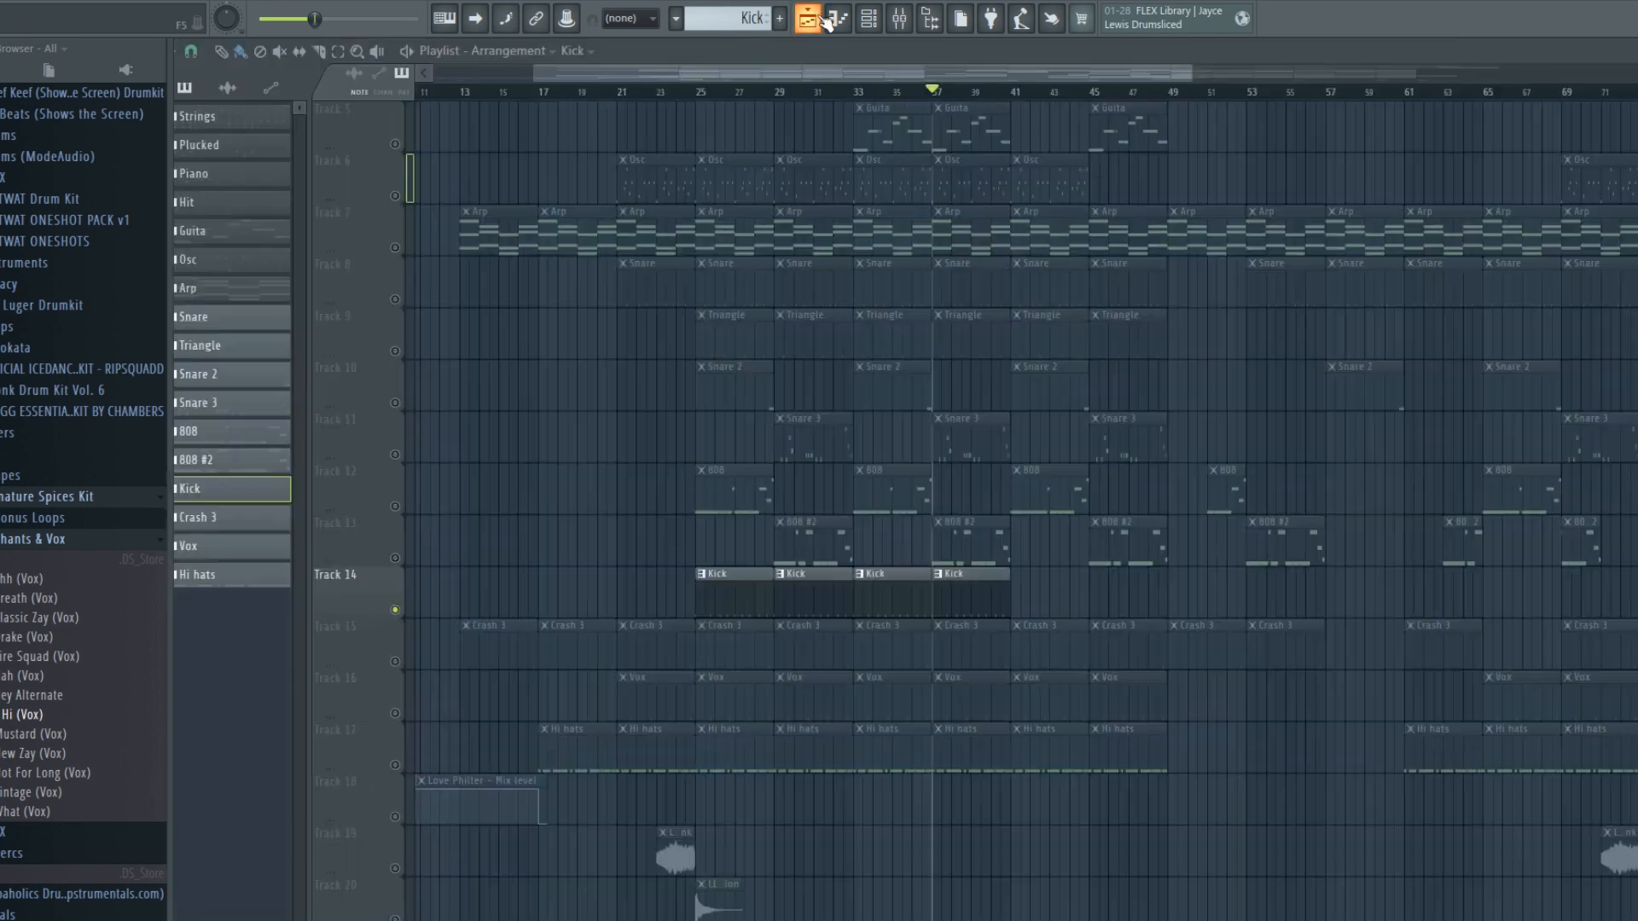
{"action": "double_click", "coordinate": [912, 498]}
{"action": "scroll", "coordinate": [503, 68], "scroll_direction": "up", "scroll_amount": 3}
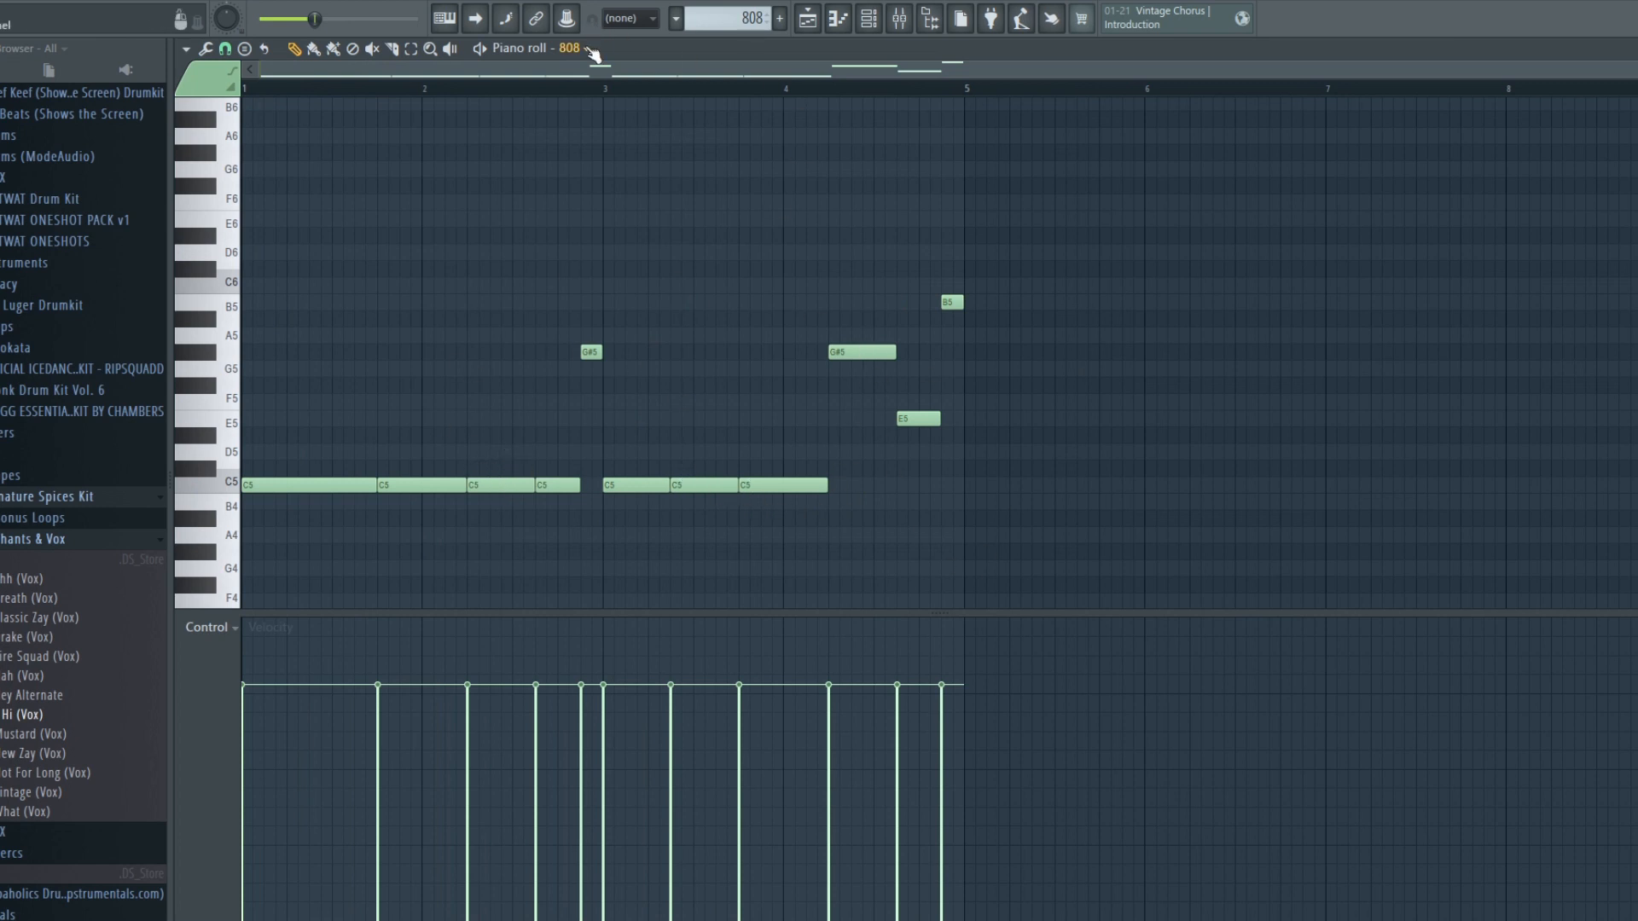
{"action": "key", "text": "Up"}
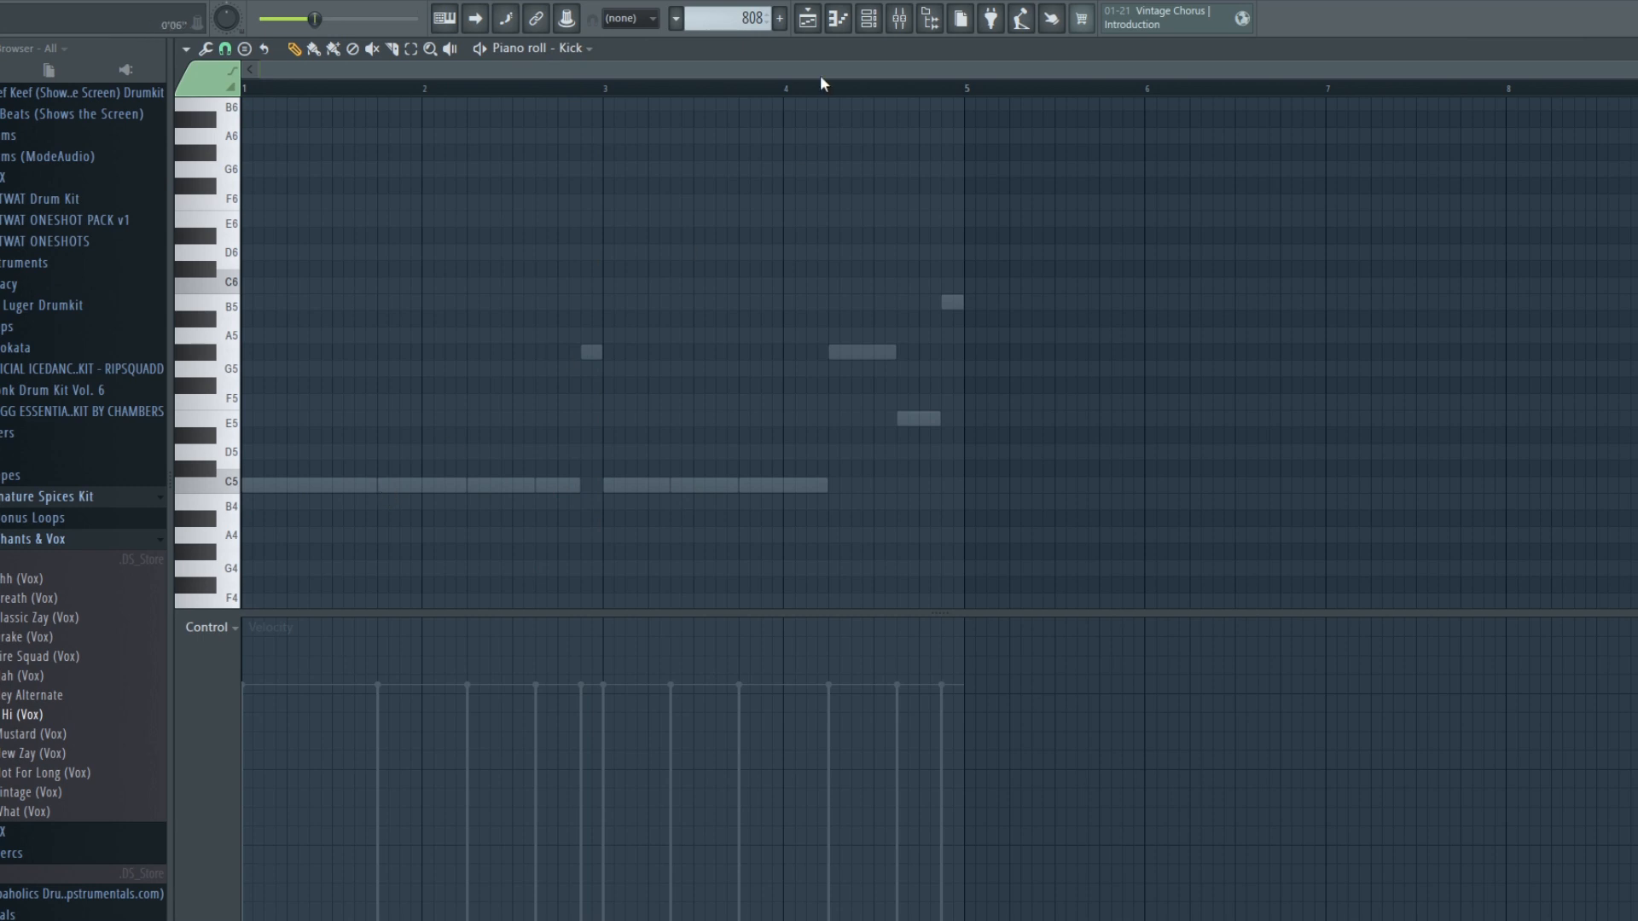
Step: Reopen the Kick pattern from the playlist to compare its C5 hits with the 808 rhythm
{"action": "left_click", "coordinate": [810, 25]}
{"action": "double_click", "coordinate": [878, 589]}
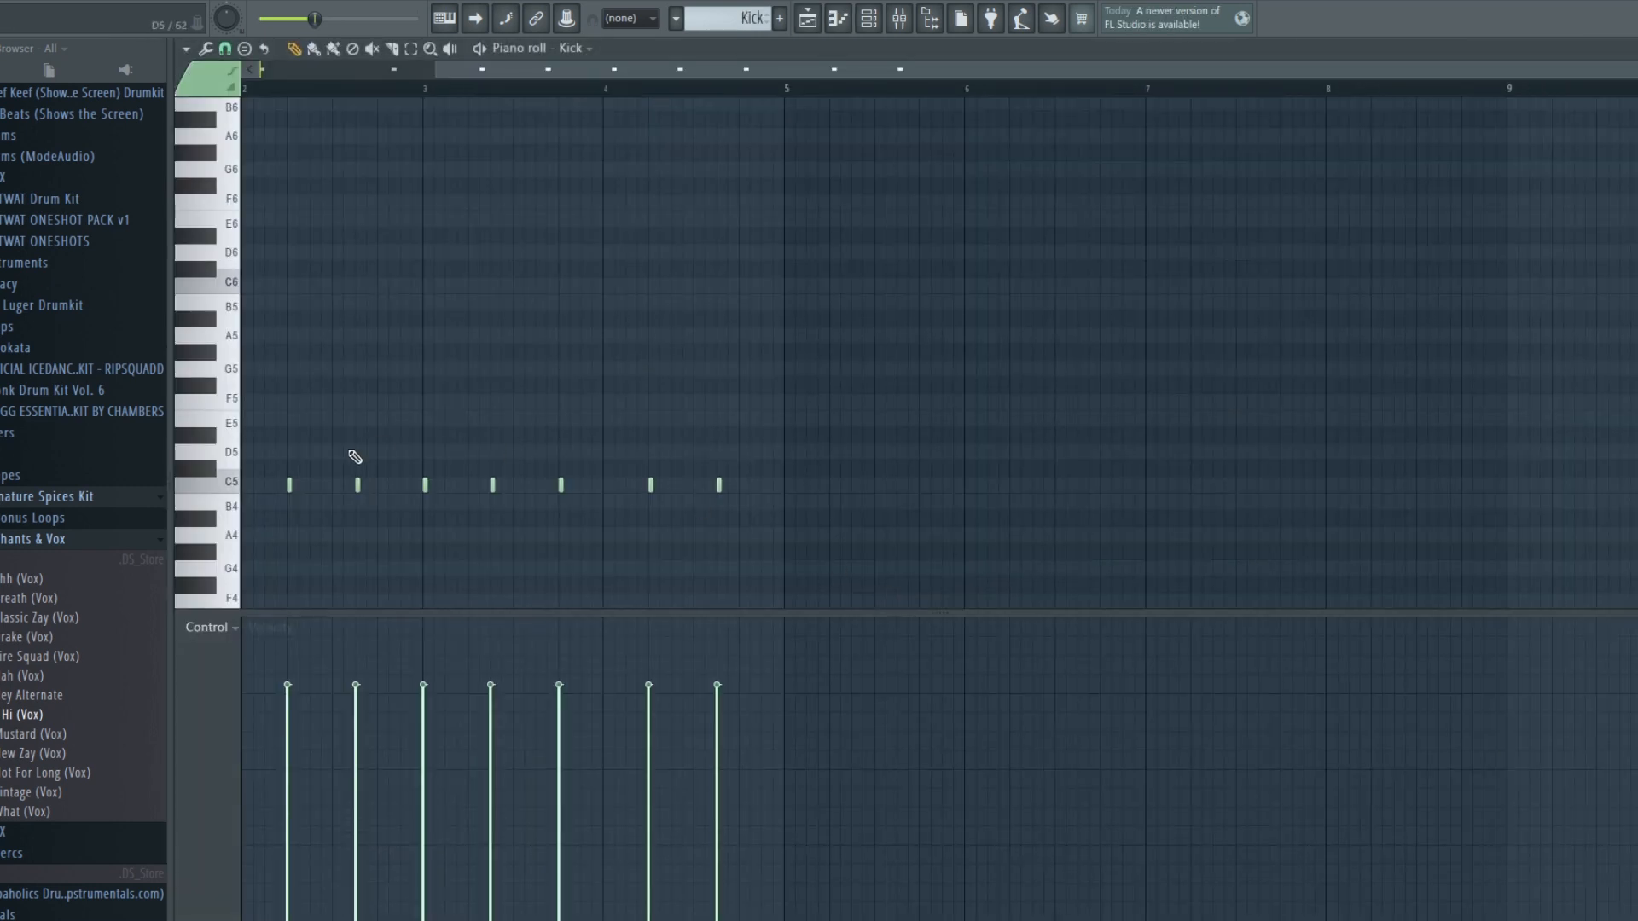
{"action": "left_click_drag", "start_coordinate": [721, 67], "coordinate": [501, 75]}
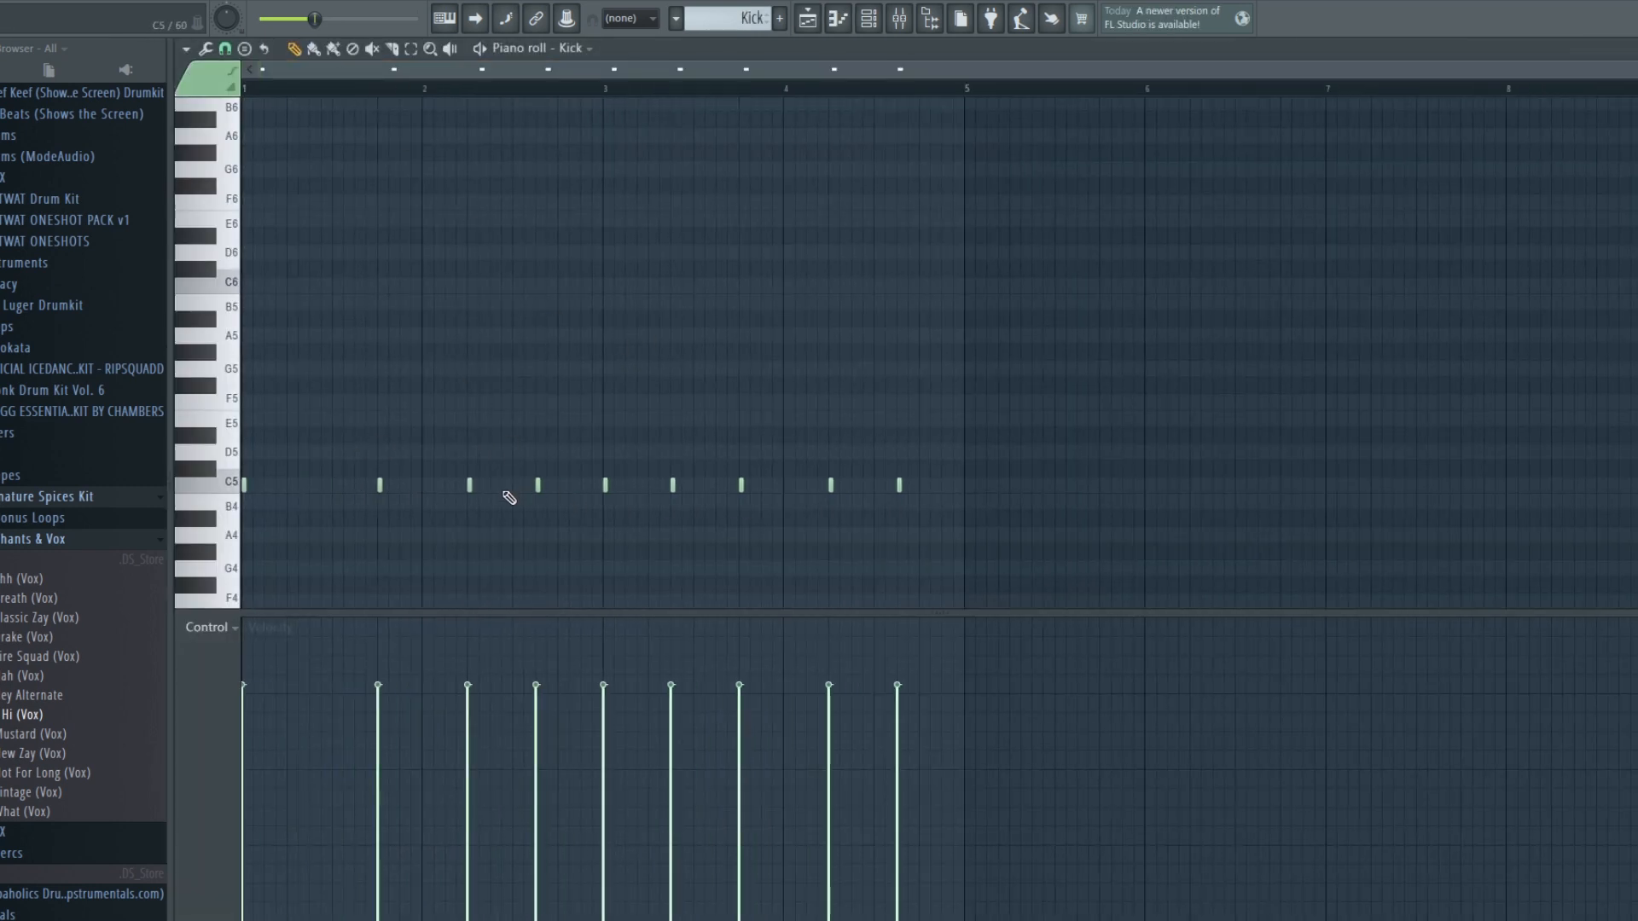
Step: Switch the solo from Track 14 to Track 15 and open the Crash 3 pattern in the piano roll
{"action": "left_click", "coordinate": [808, 18]}
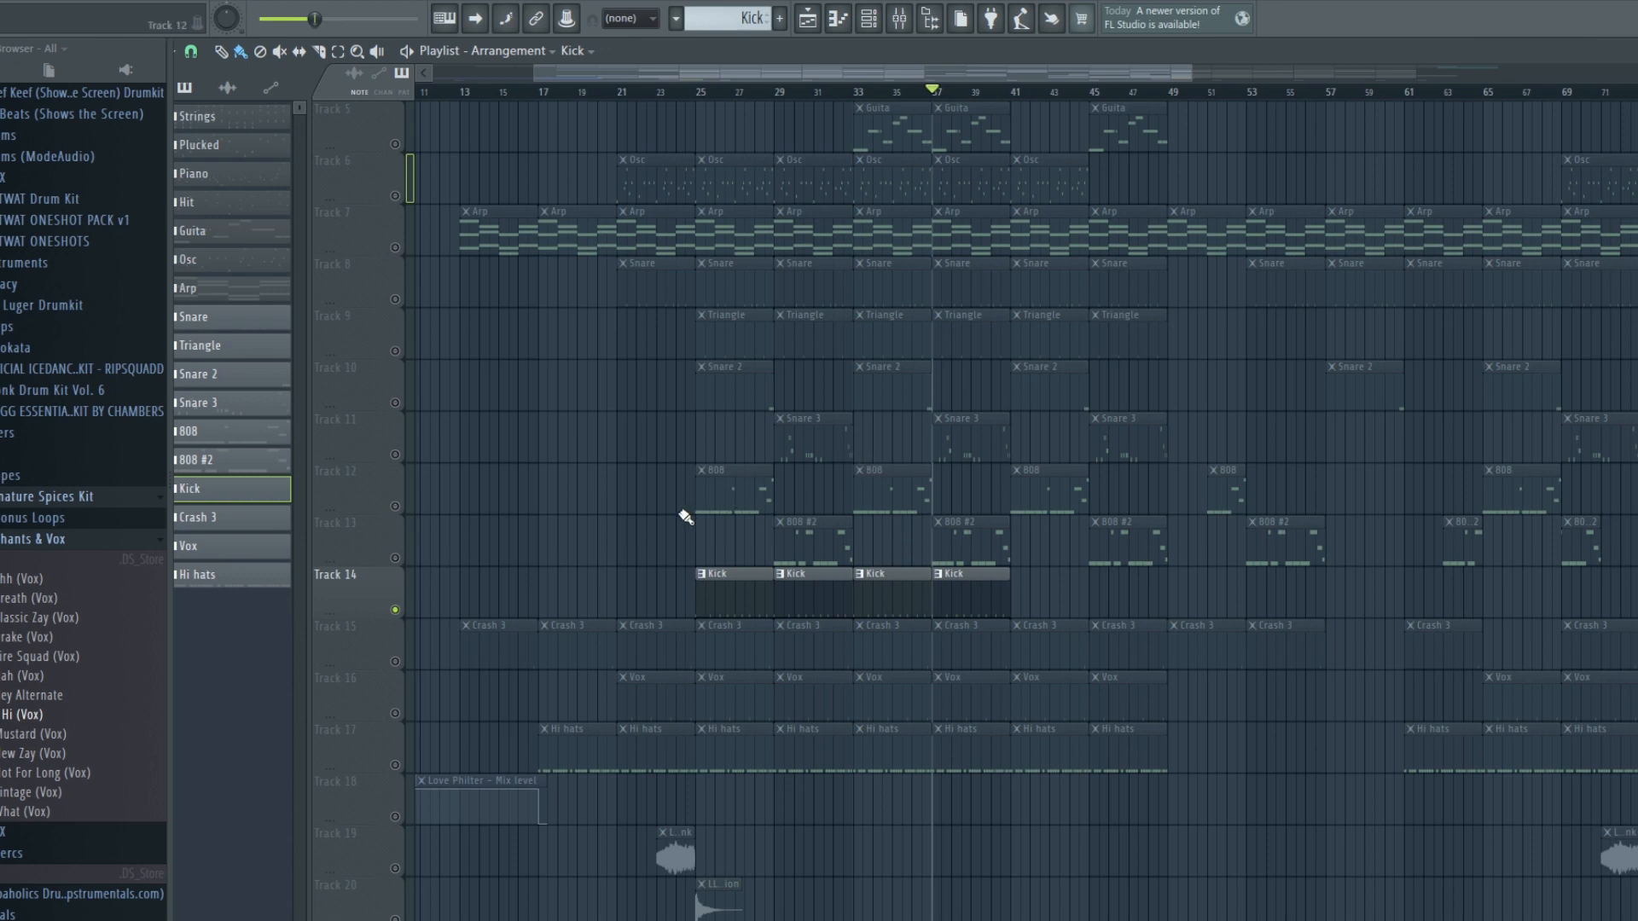
{"action": "left_click", "coordinate": [397, 609]}
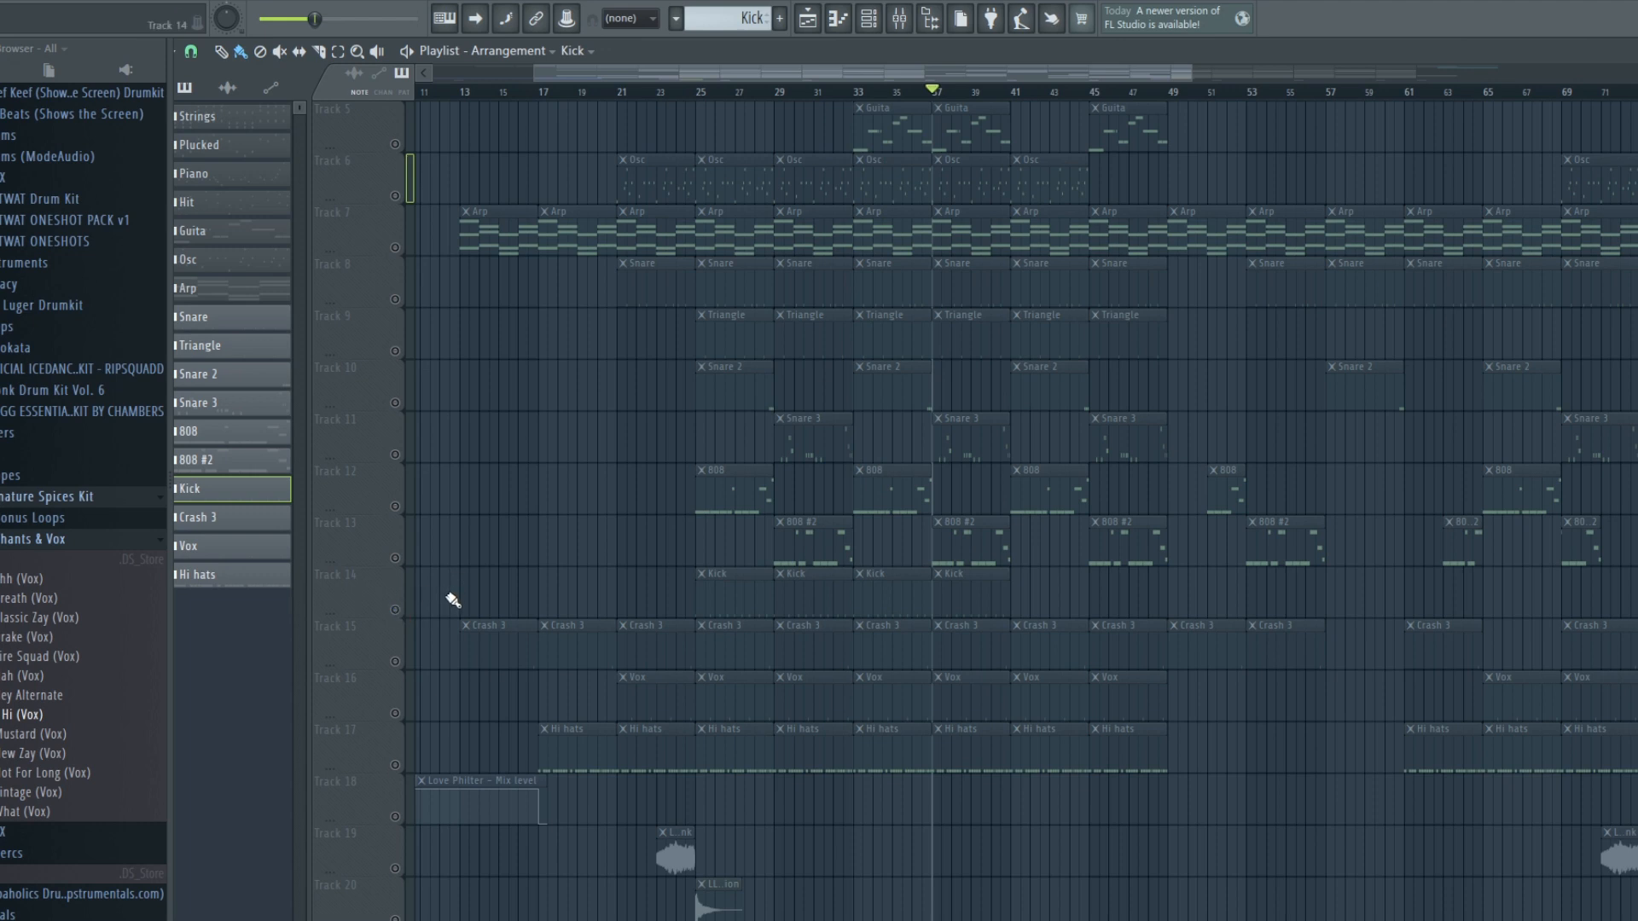
{"action": "left_click", "coordinate": [403, 676]}
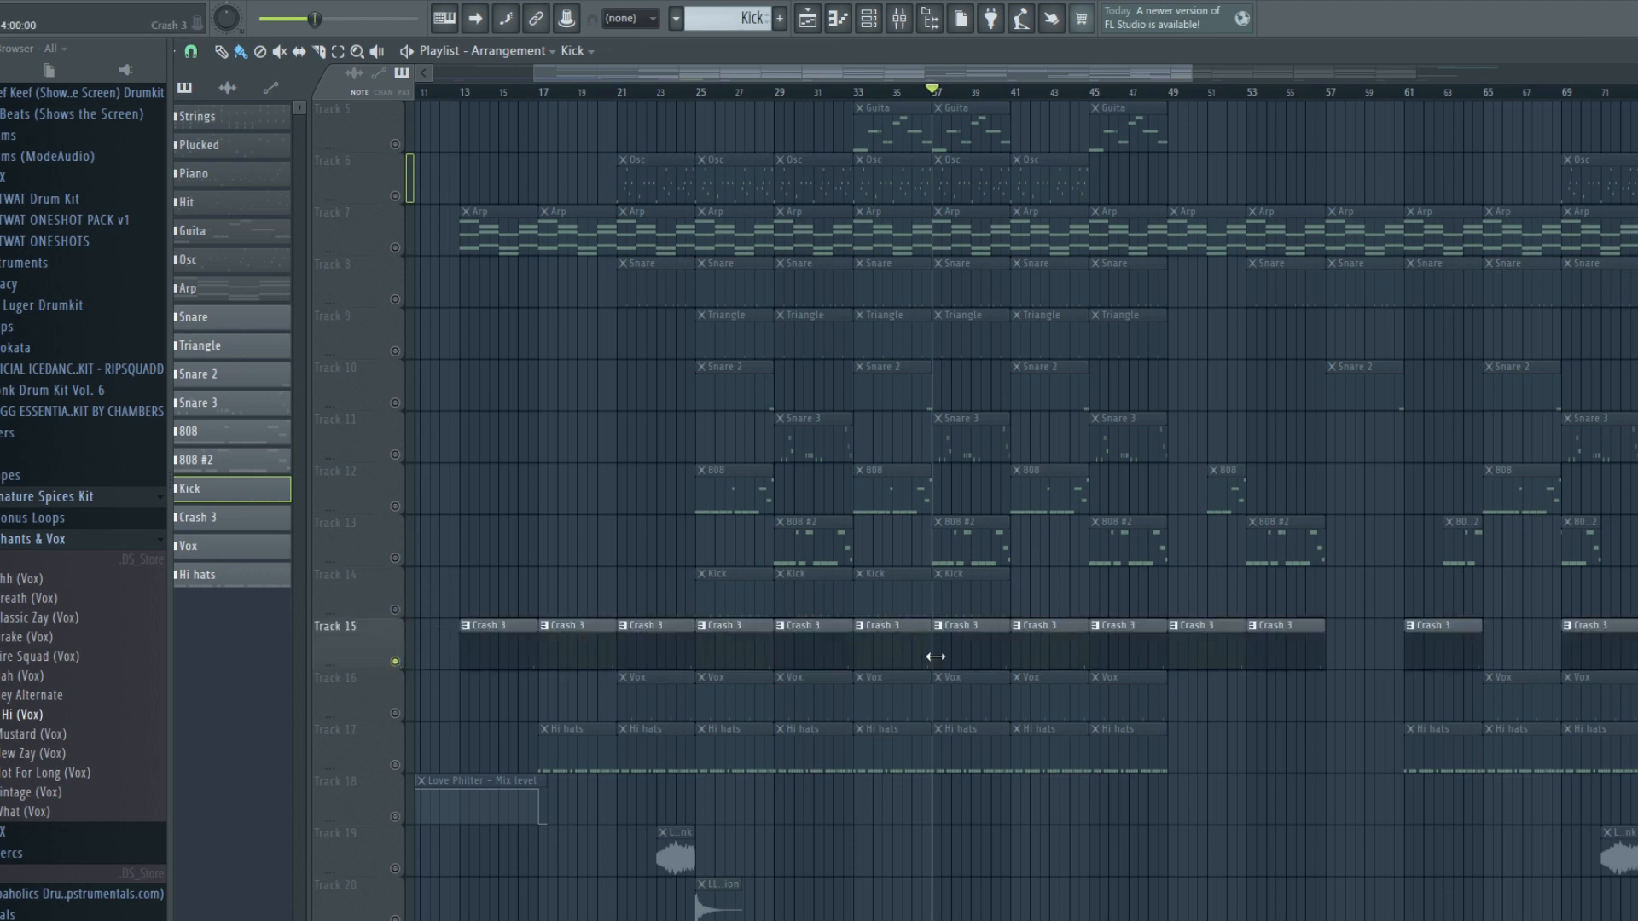
{"action": "double_click", "coordinate": [962, 648]}
{"action": "left_click_drag", "start_coordinate": [854, 70], "coordinate": [797, 84]}
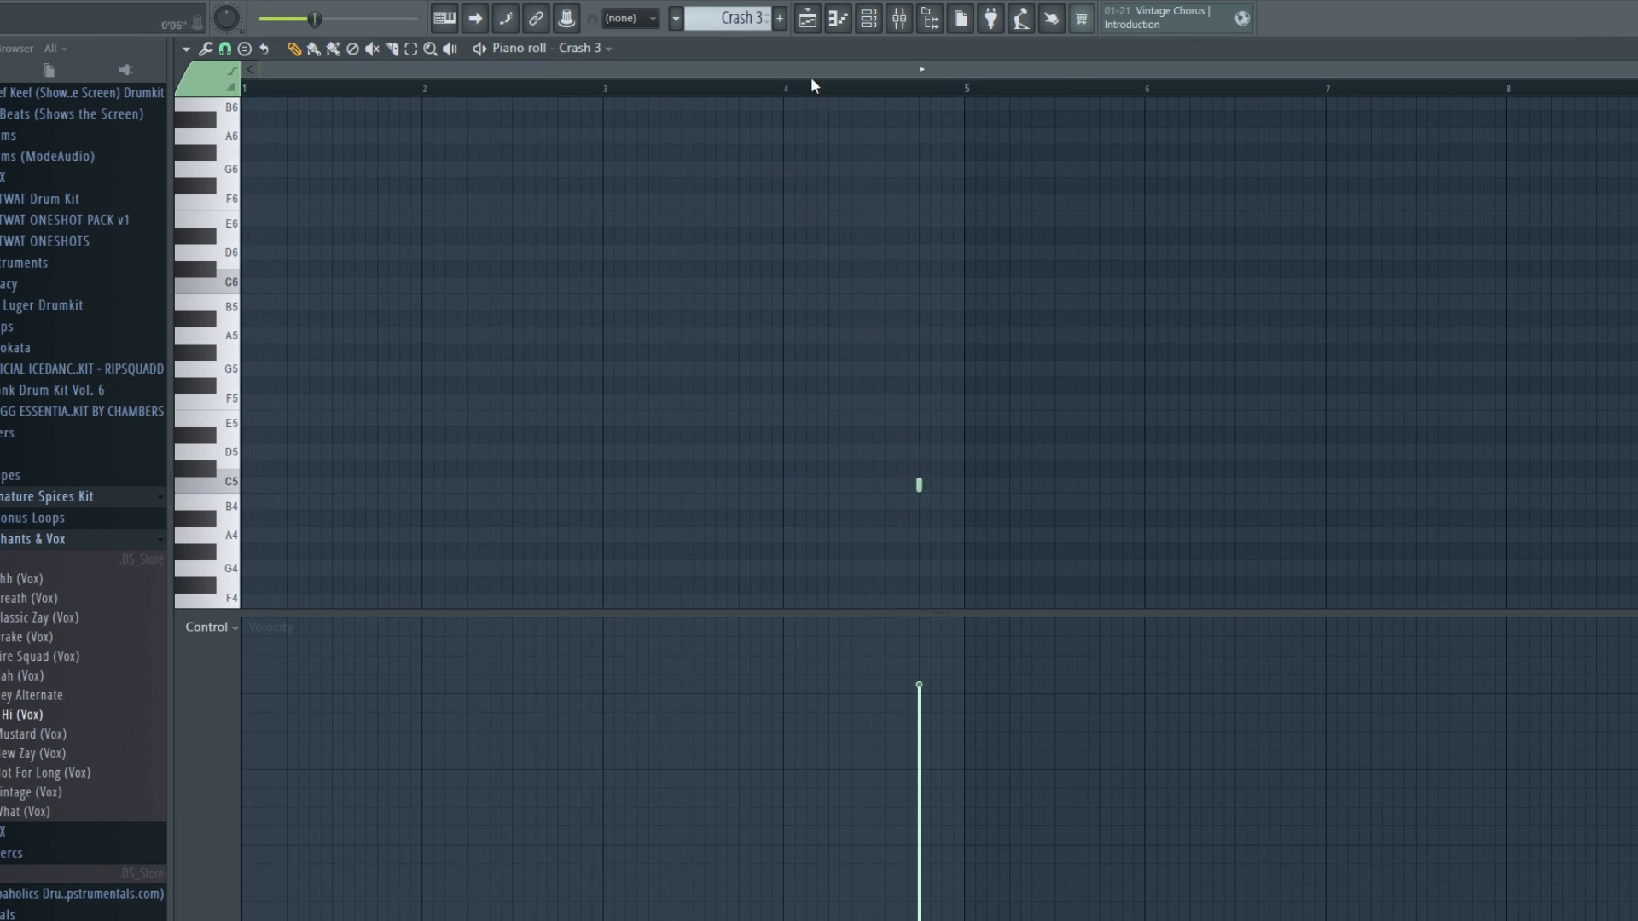
Step: Play the Crash 3 pattern, return to the playlist and stop playback
{"action": "key", "text": "space"}
{"action": "left_click", "coordinate": [857, 89]}
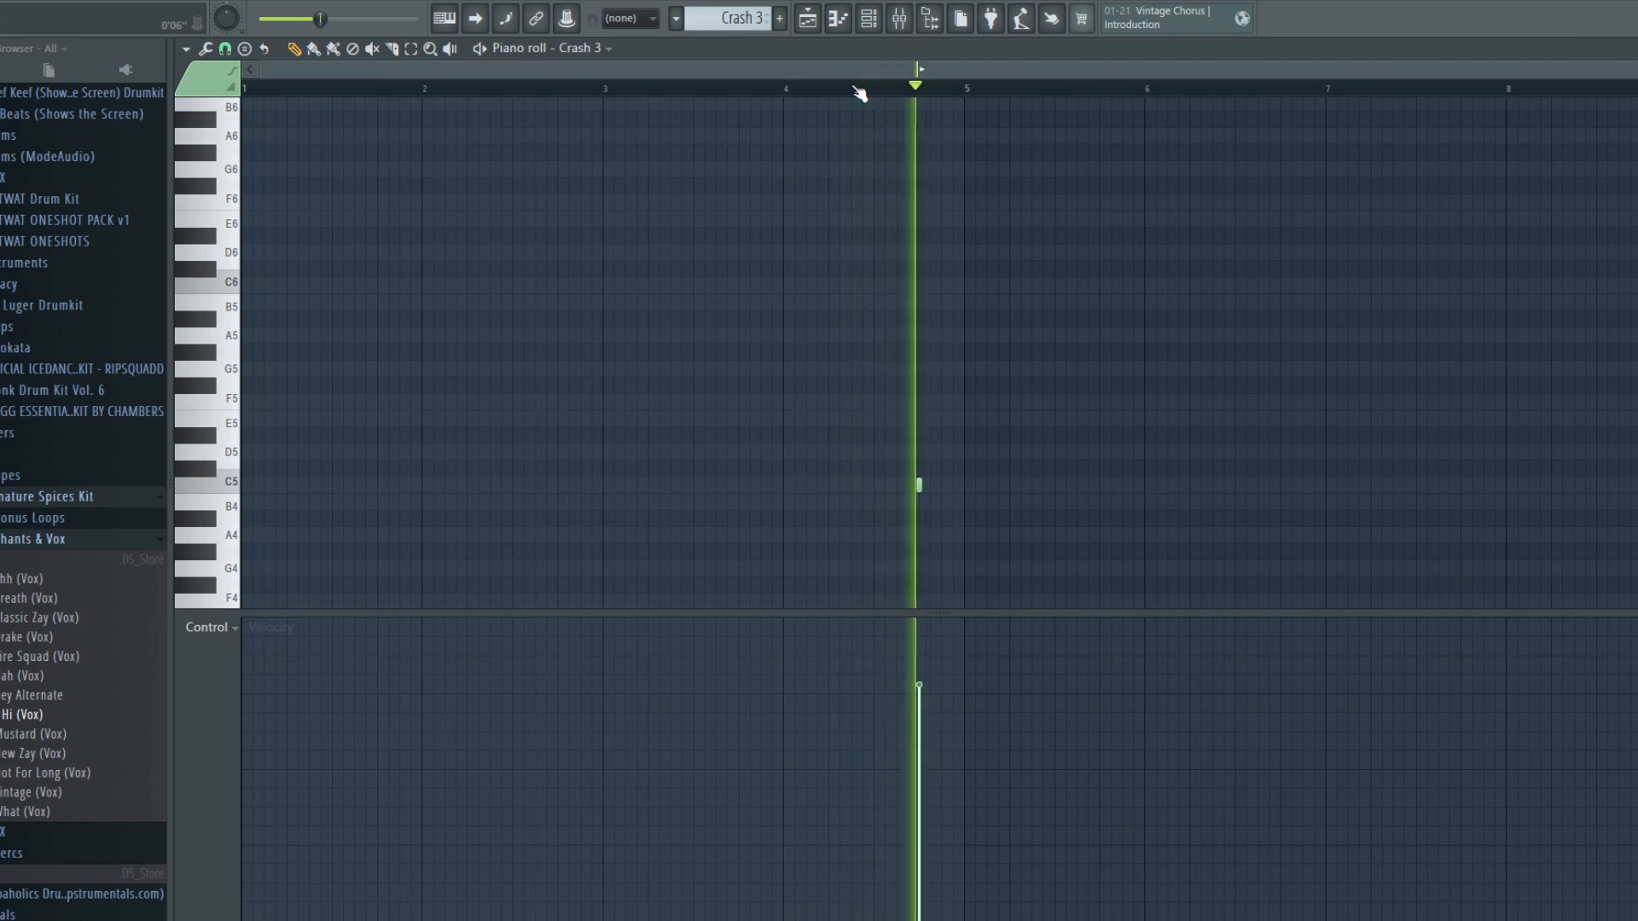
{"action": "left_click", "coordinate": [807, 18]}
{"action": "key", "text": "space"}
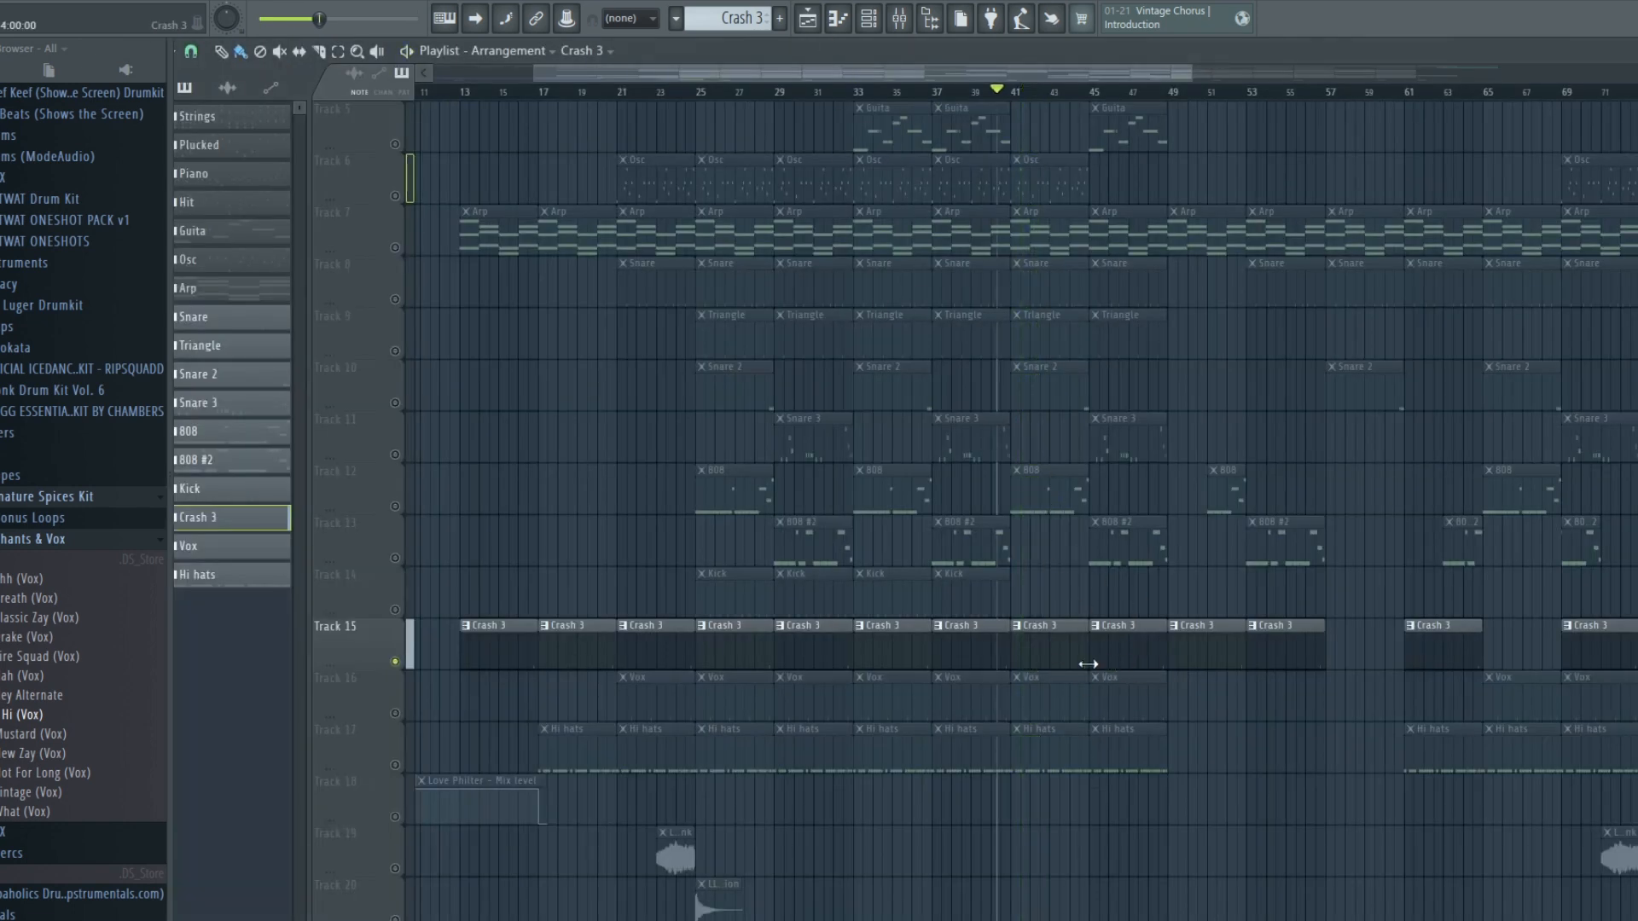
Step: Solo Track 16, move the playhead to bar 37 and open the Vox pattern in the piano roll
{"action": "left_click", "coordinate": [399, 719]}
{"action": "left_click_drag", "start_coordinate": [991, 91], "coordinate": [935, 100]}
{"action": "double_click", "coordinate": [944, 680]}
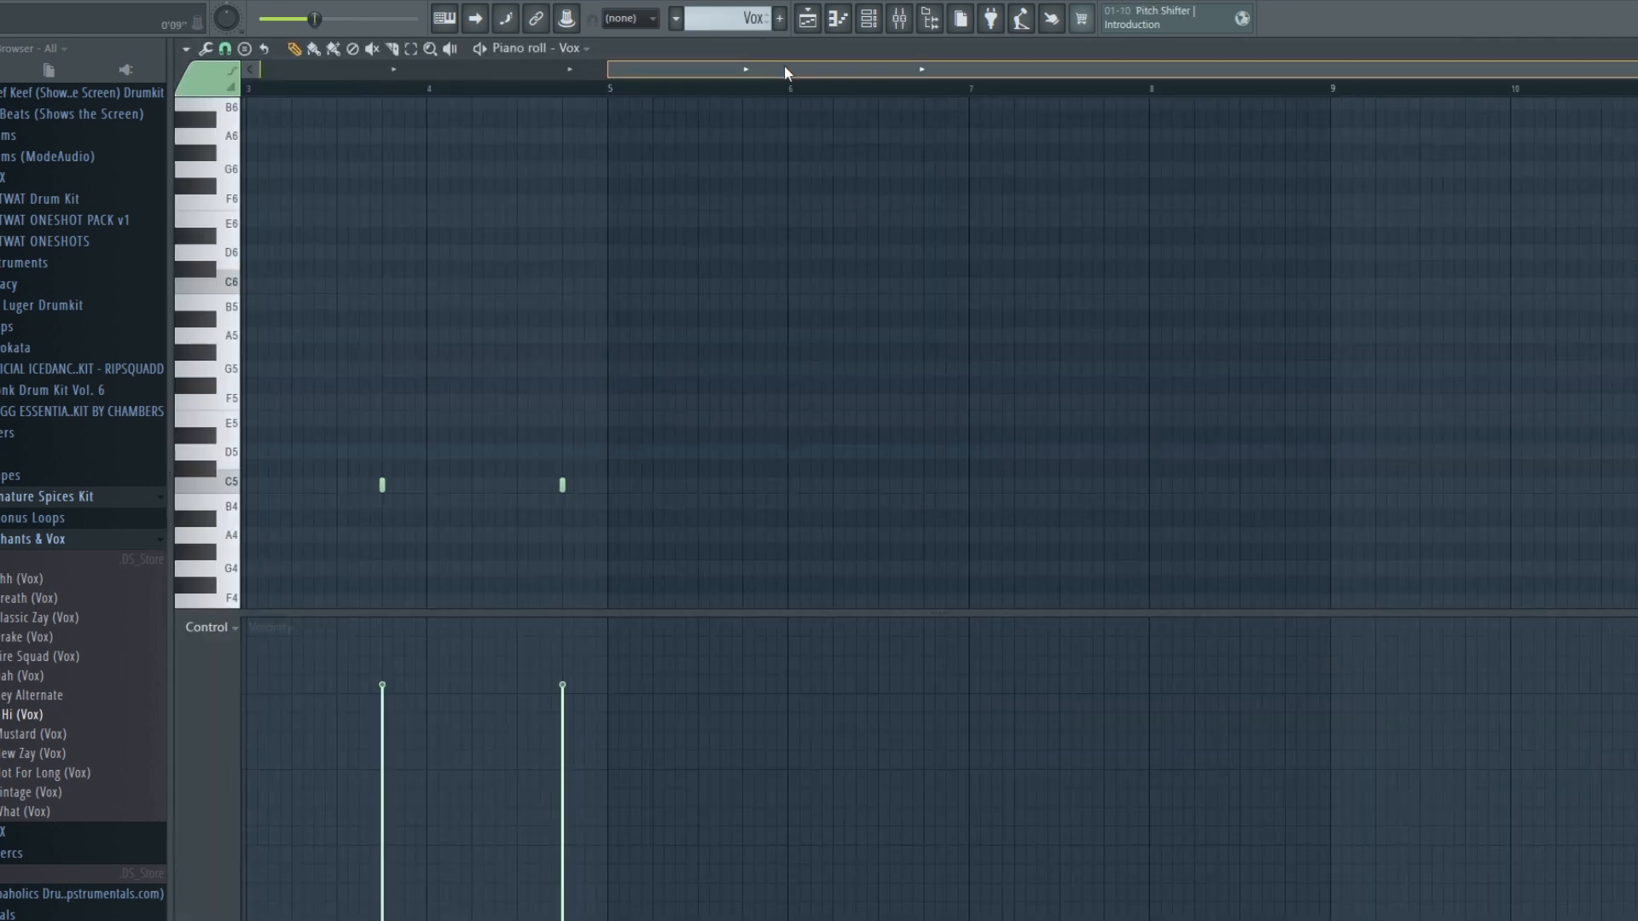
Step: Play the Vox pattern, view its steps in the channel rack and return to the playlist
{"action": "key", "text": "space"}
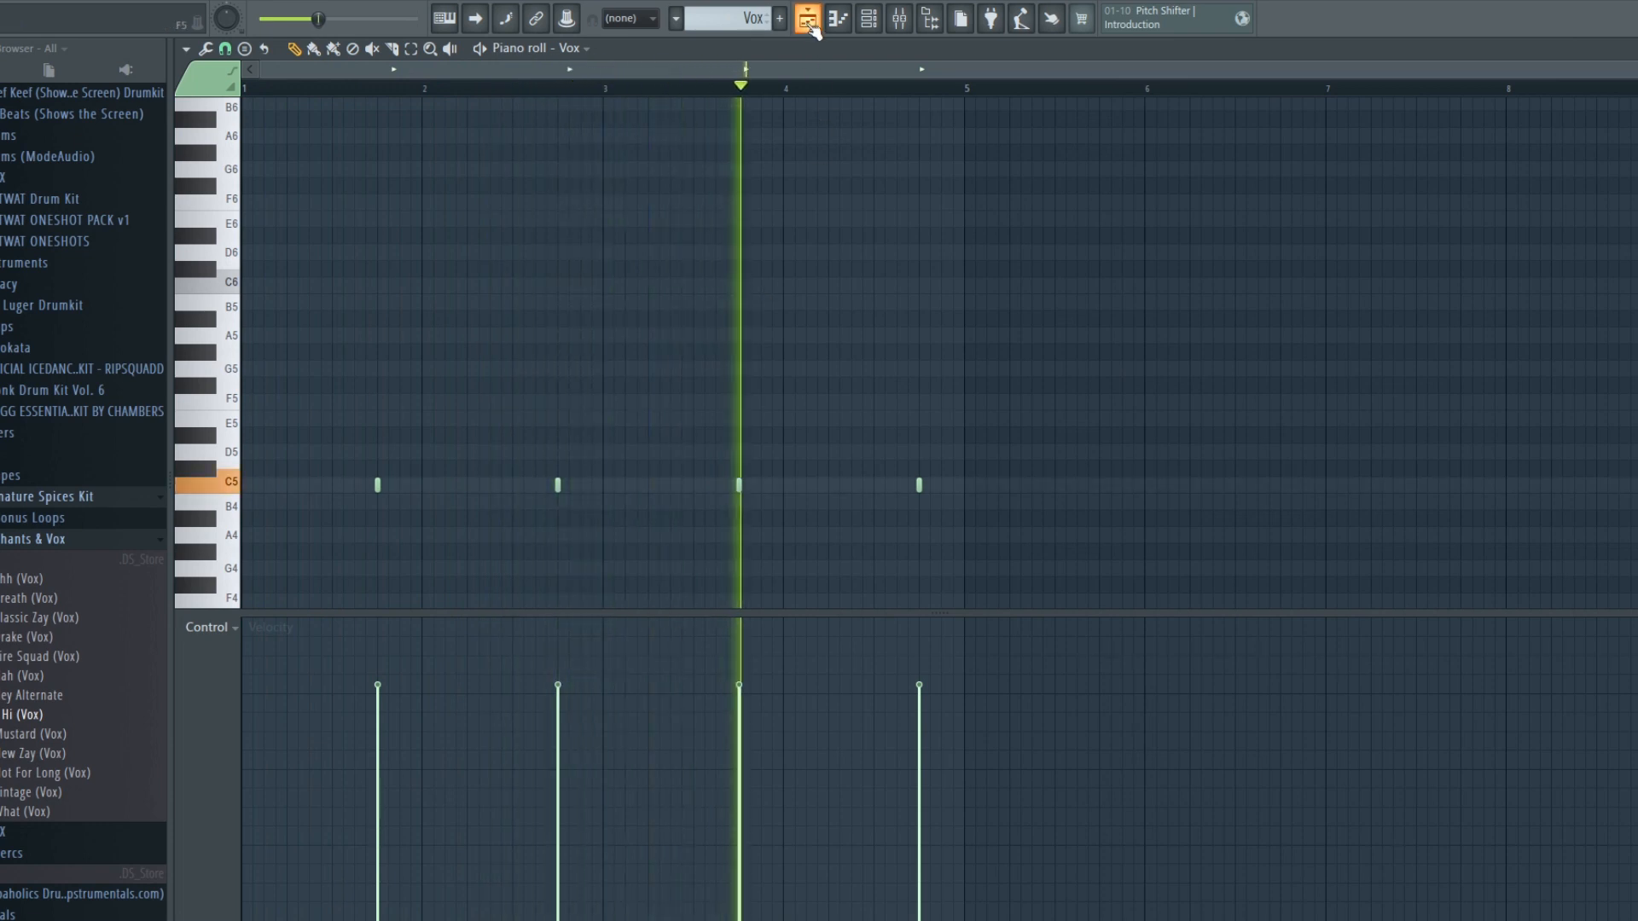
{"action": "left_click", "coordinate": [869, 23]}
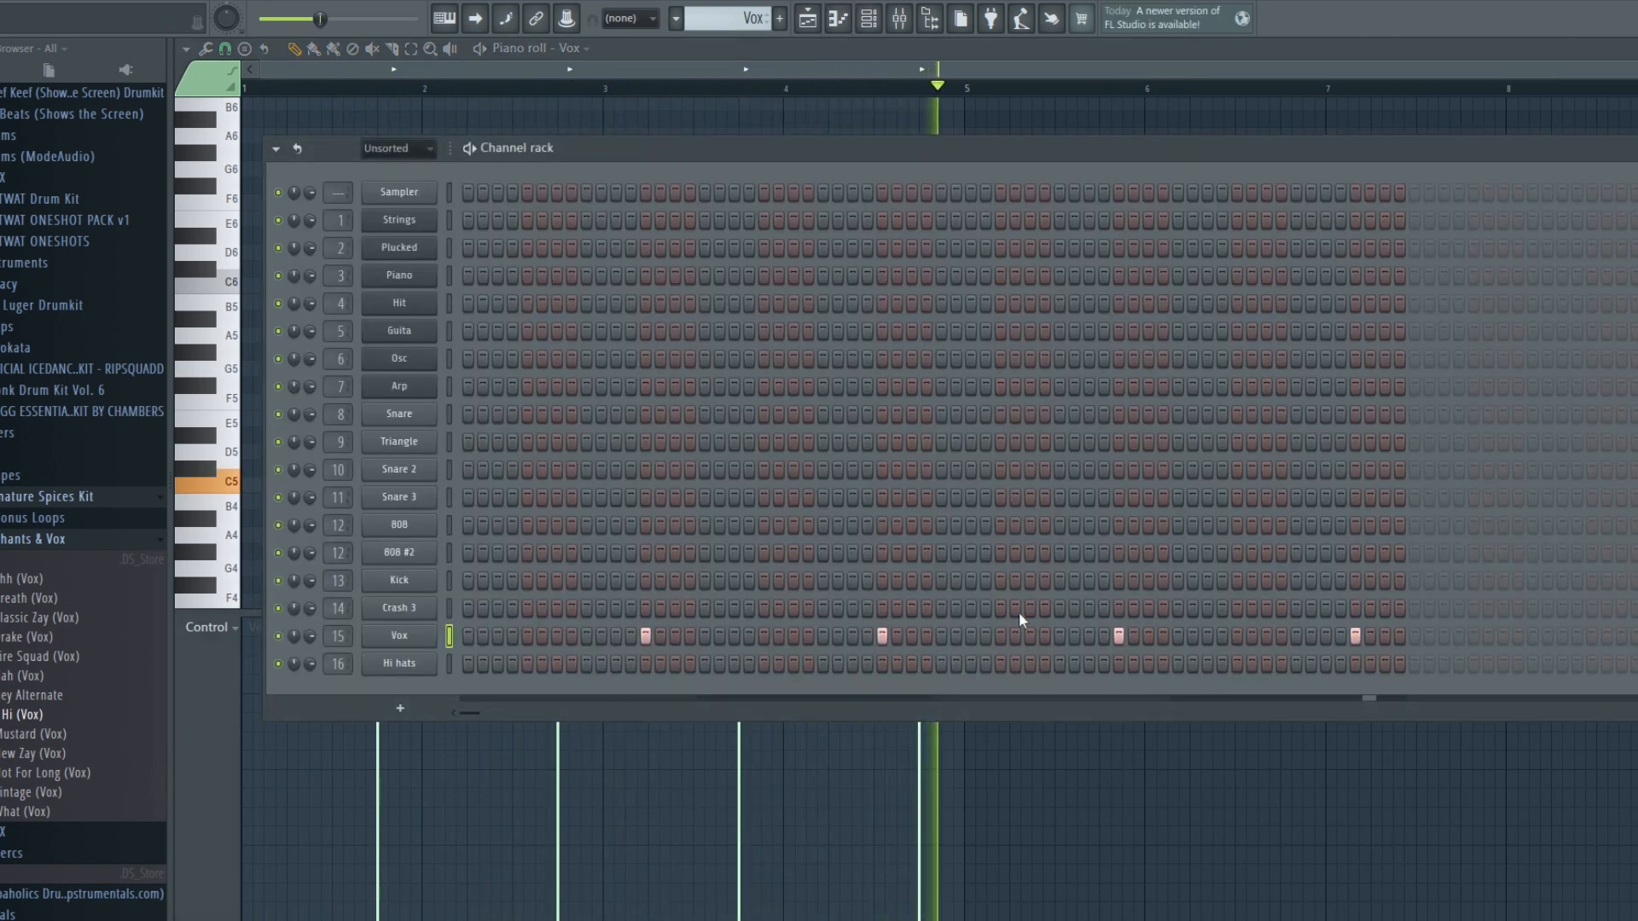
{"action": "left_click", "coordinate": [807, 17]}
Step: Solo Track 17, open the Hi hats pattern in the piano roll and play it
{"action": "scroll", "coordinate": [647, 392], "scroll_direction": "down", "scroll_amount": 3}
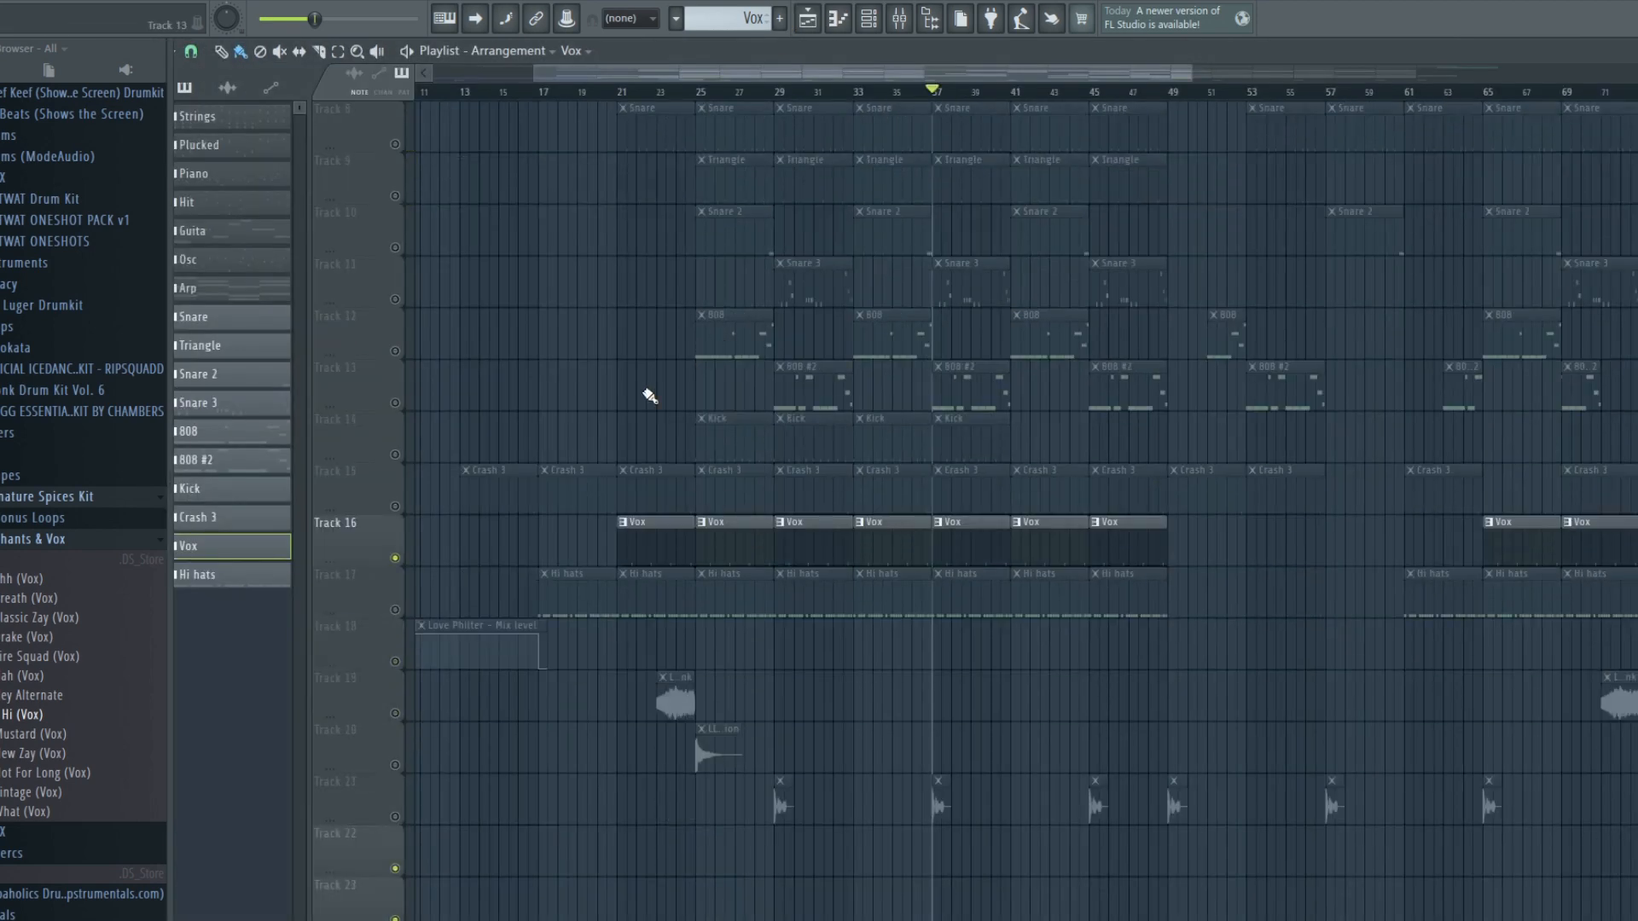
{"action": "left_click", "coordinate": [396, 558]}
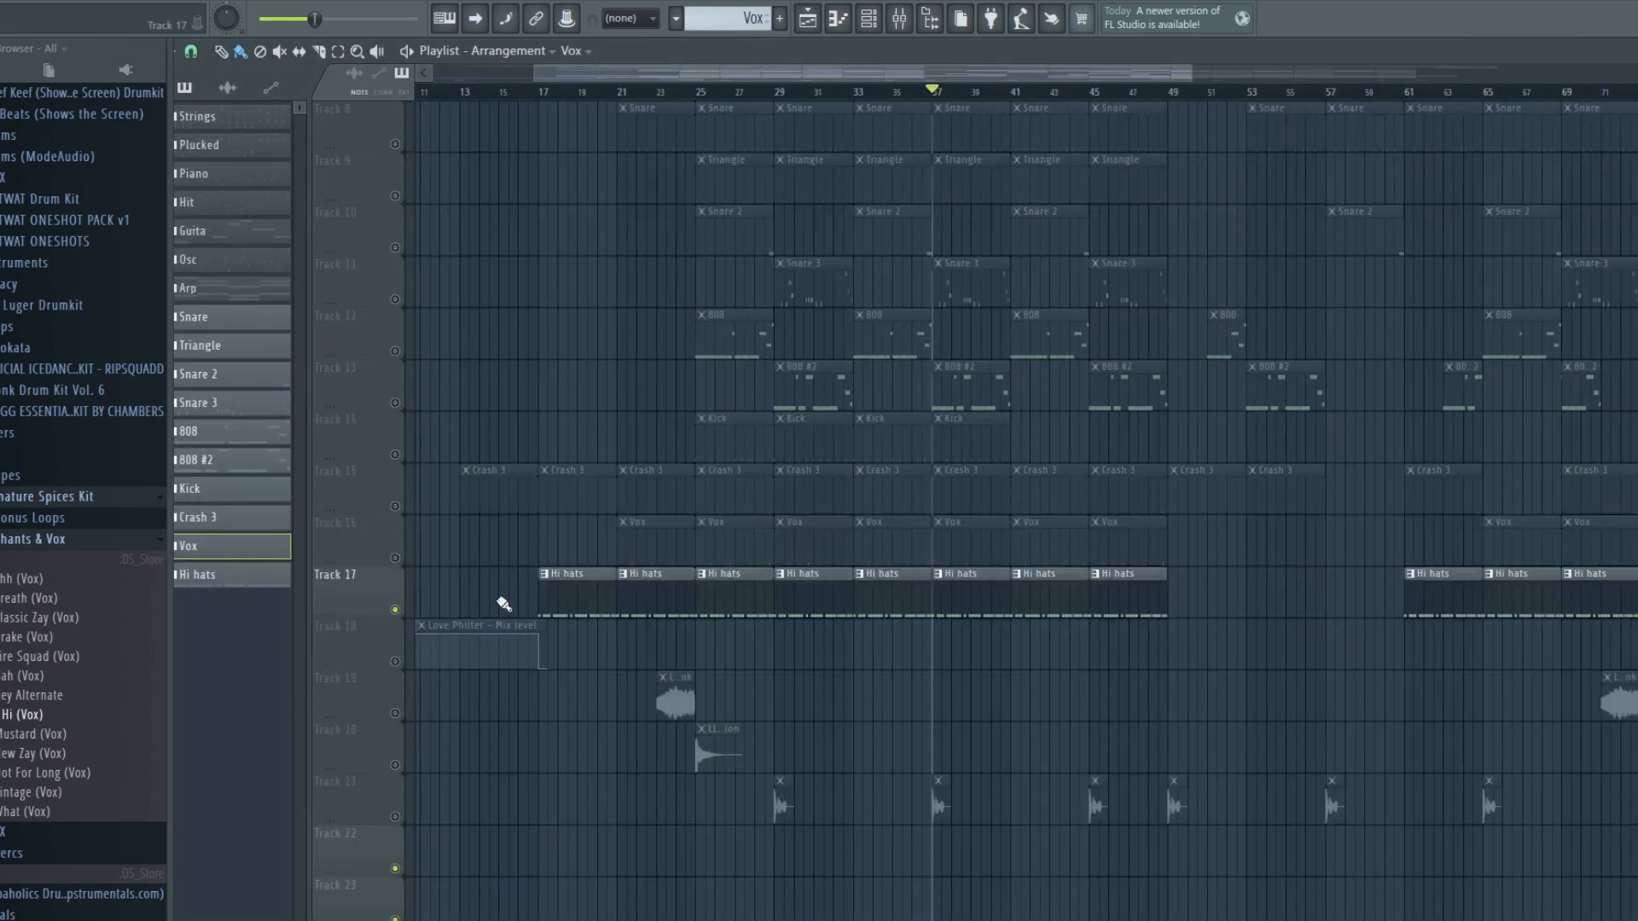
{"action": "double_click", "coordinate": [893, 603]}
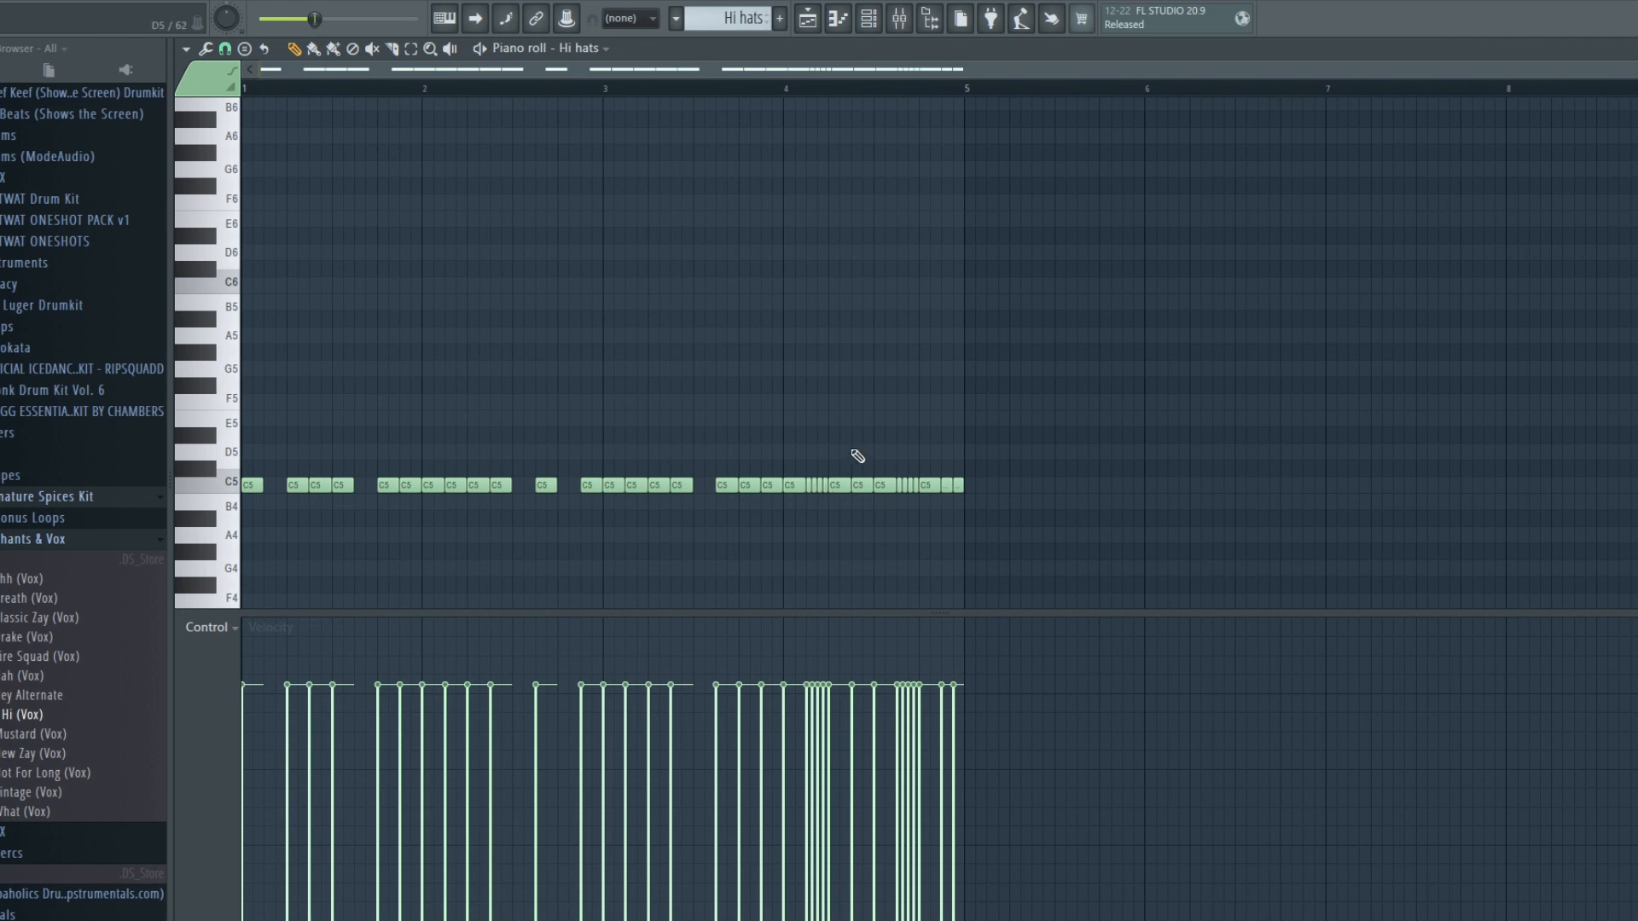
{"action": "key", "text": "space"}
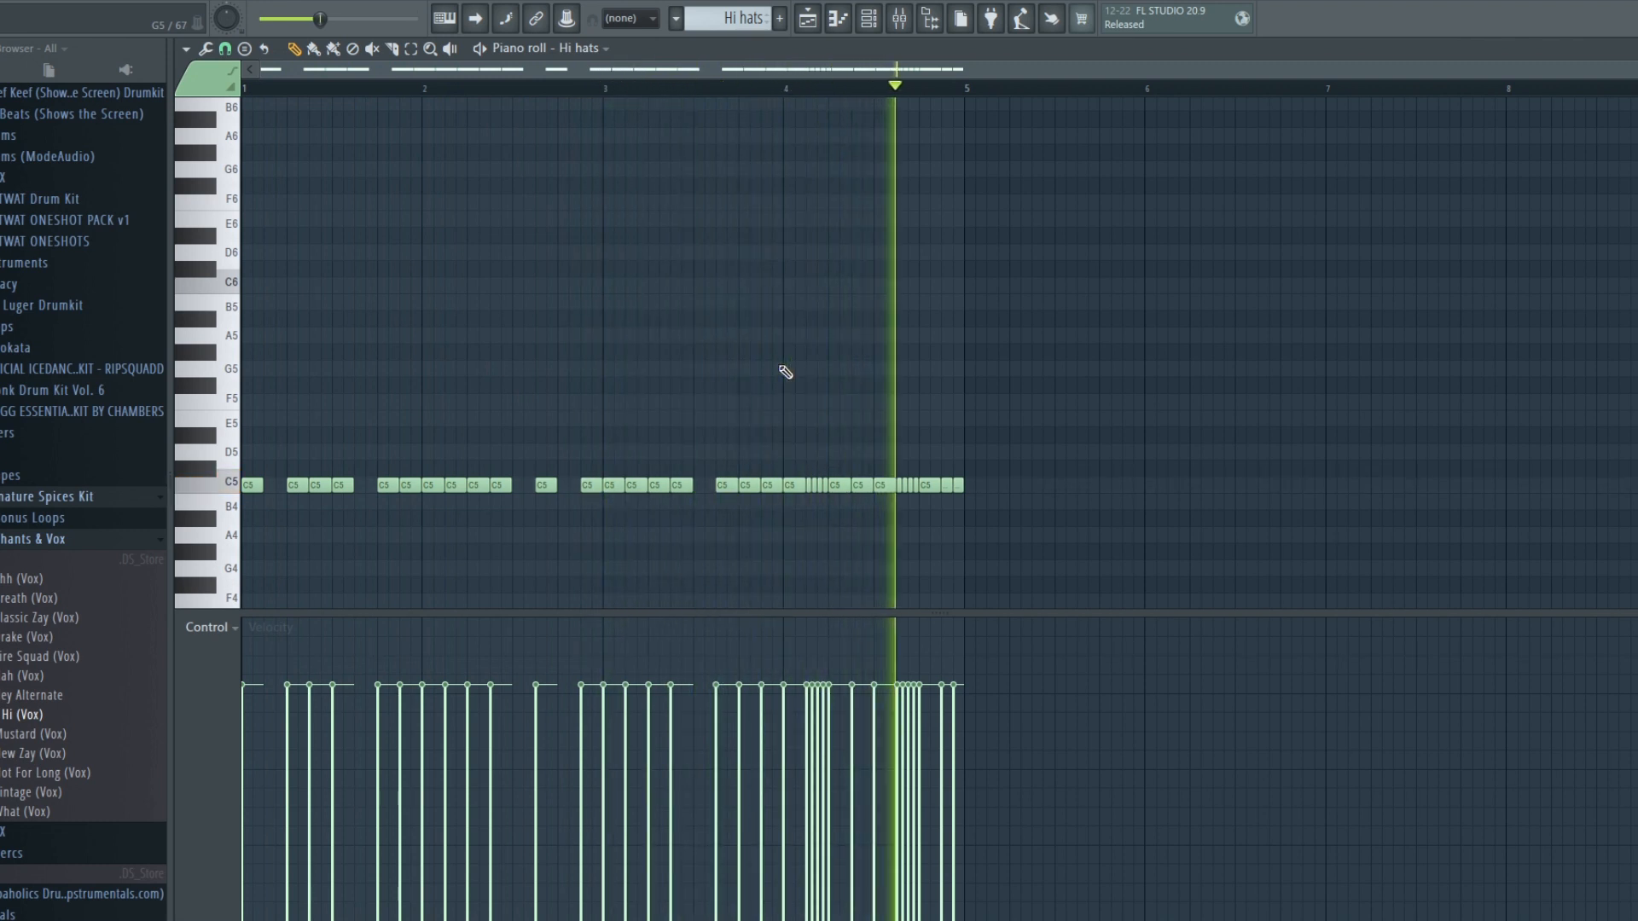
Step: Return to the playlist, end the solo on Track 17 and solo Track 9 instead
{"action": "key", "text": "F5"}
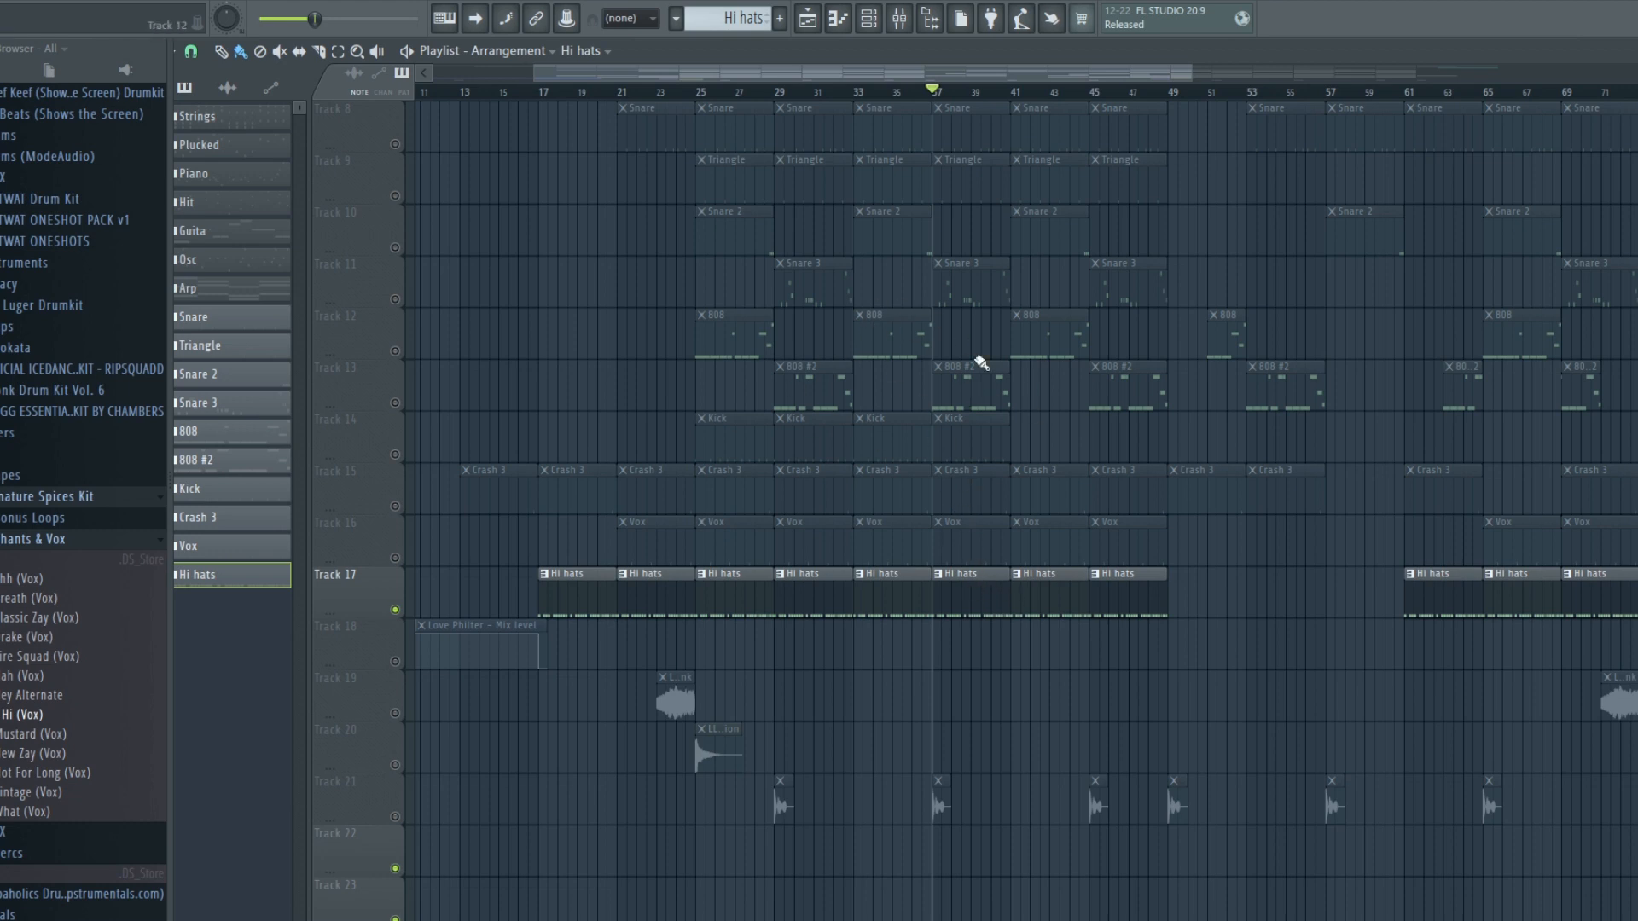
{"action": "scroll", "coordinate": [987, 370], "scroll_direction": "up", "scroll_amount": 1}
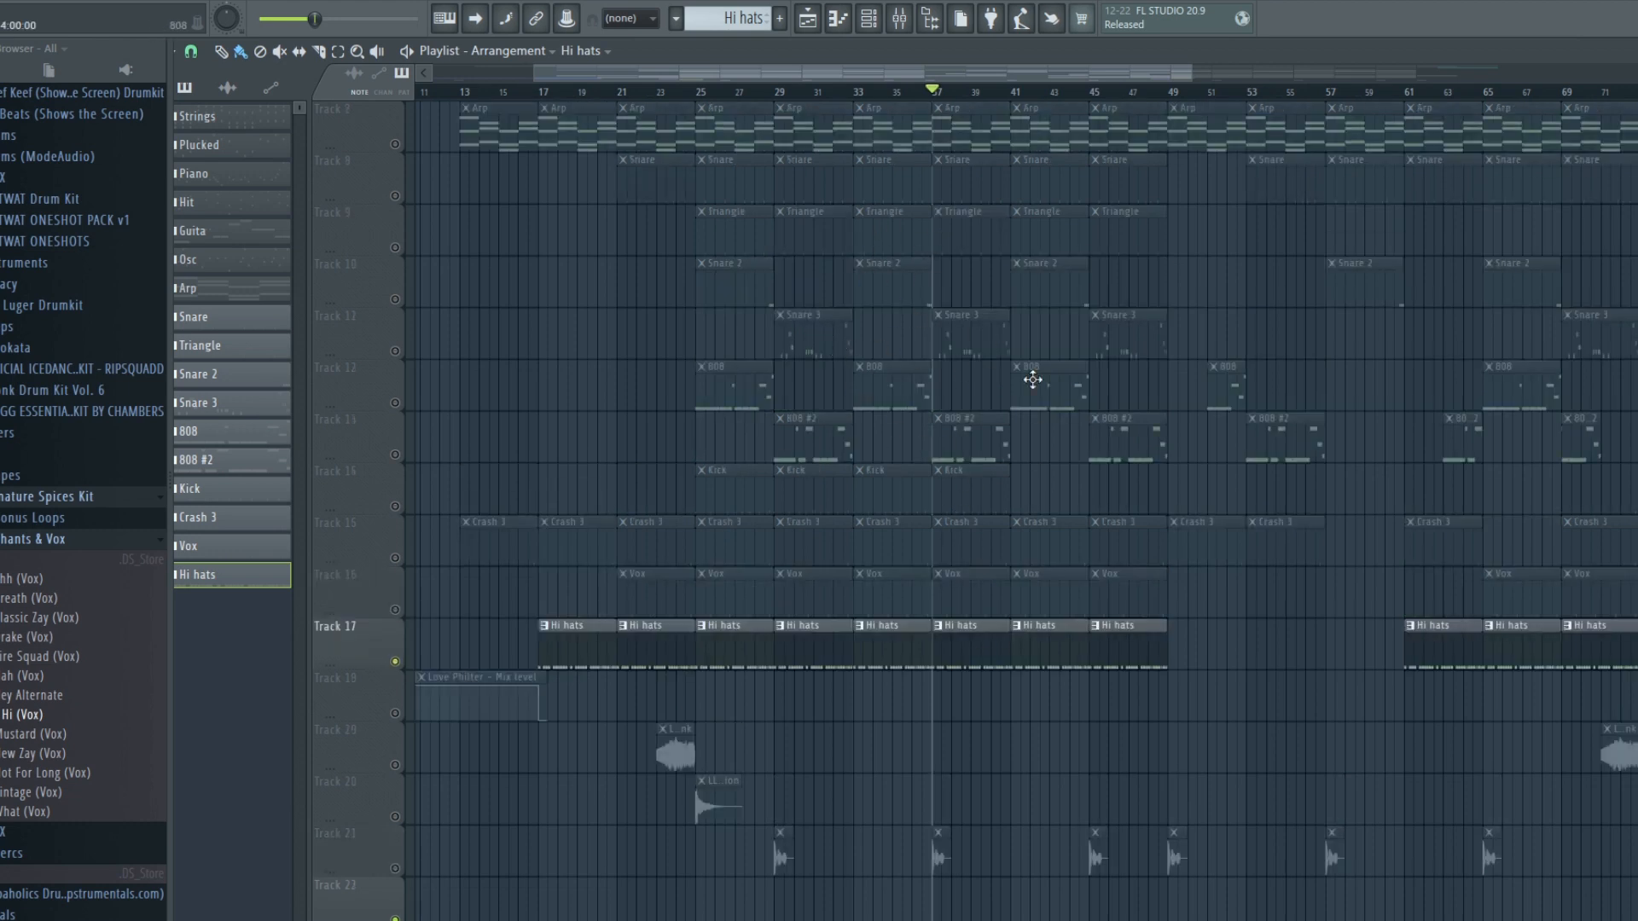
{"action": "scroll", "coordinate": [1122, 557], "scroll_direction": "up", "scroll_amount": 1}
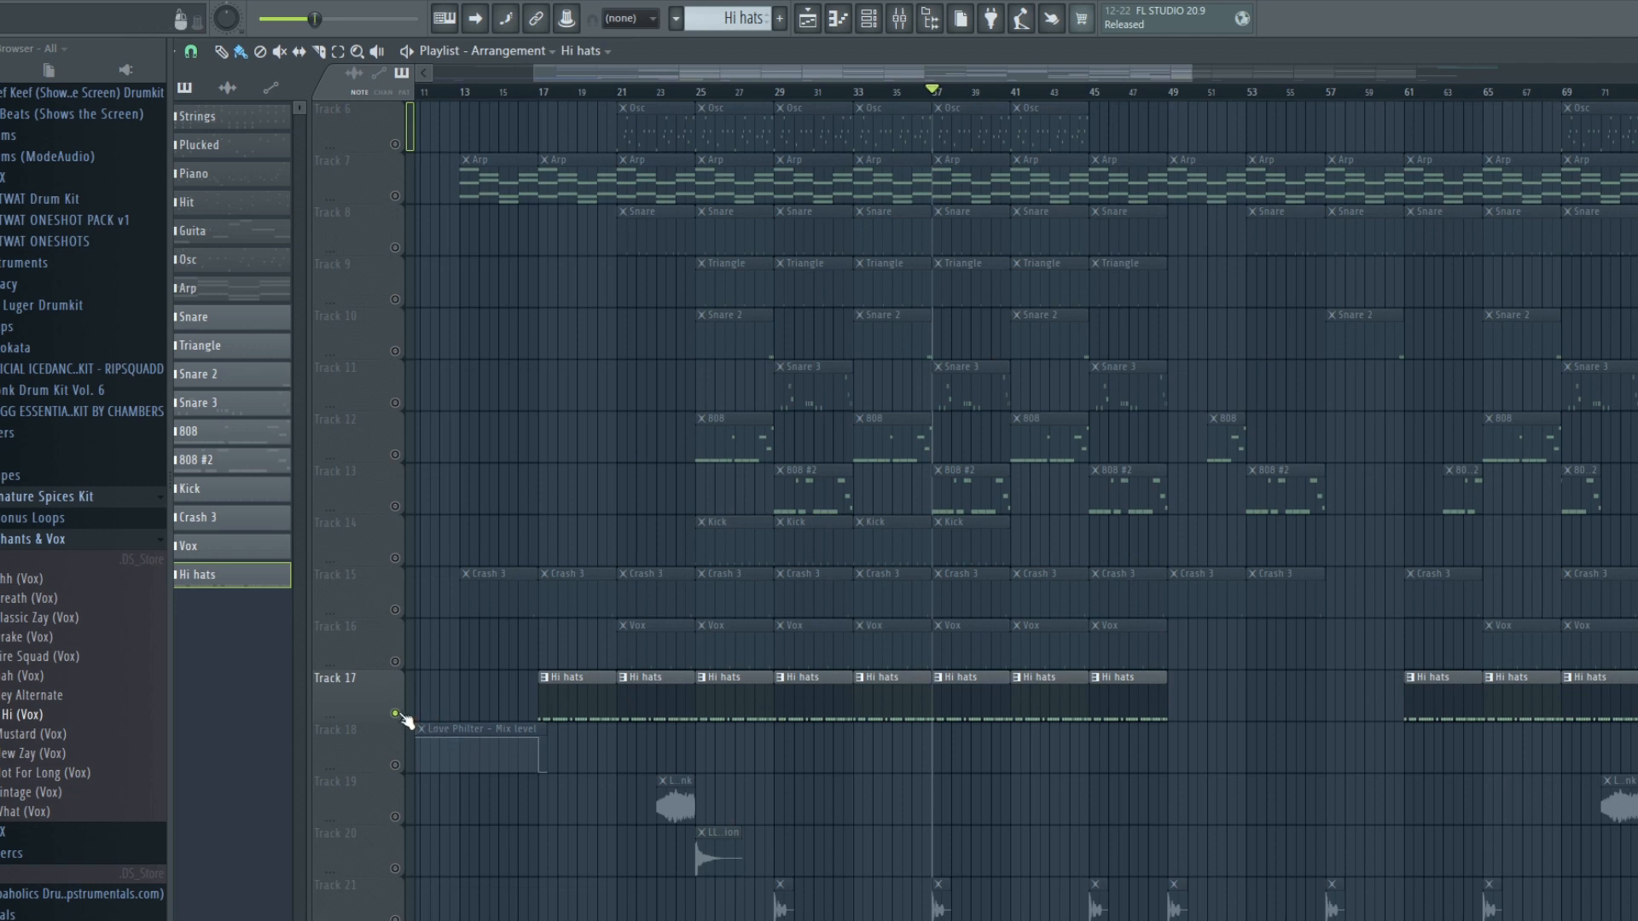
{"action": "left_click", "coordinate": [397, 714]}
{"action": "left_click", "coordinate": [397, 300]}
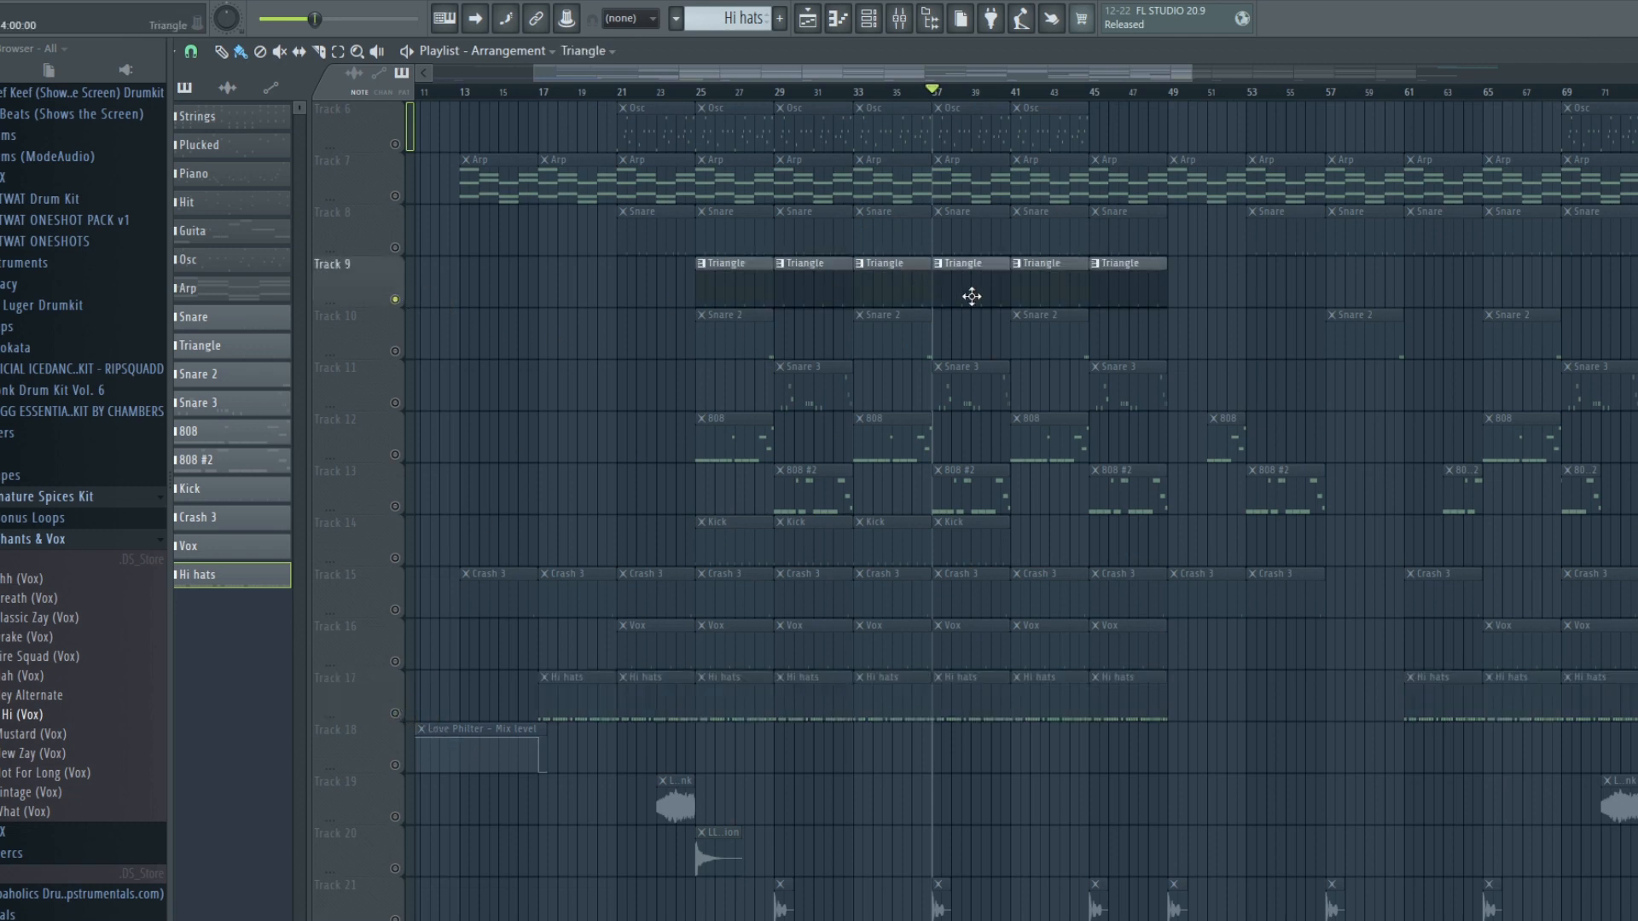
Step: Open the Triangle pattern in the piano roll, view its steps in the channel rack and return to the playlist
{"action": "double_click", "coordinate": [969, 293]}
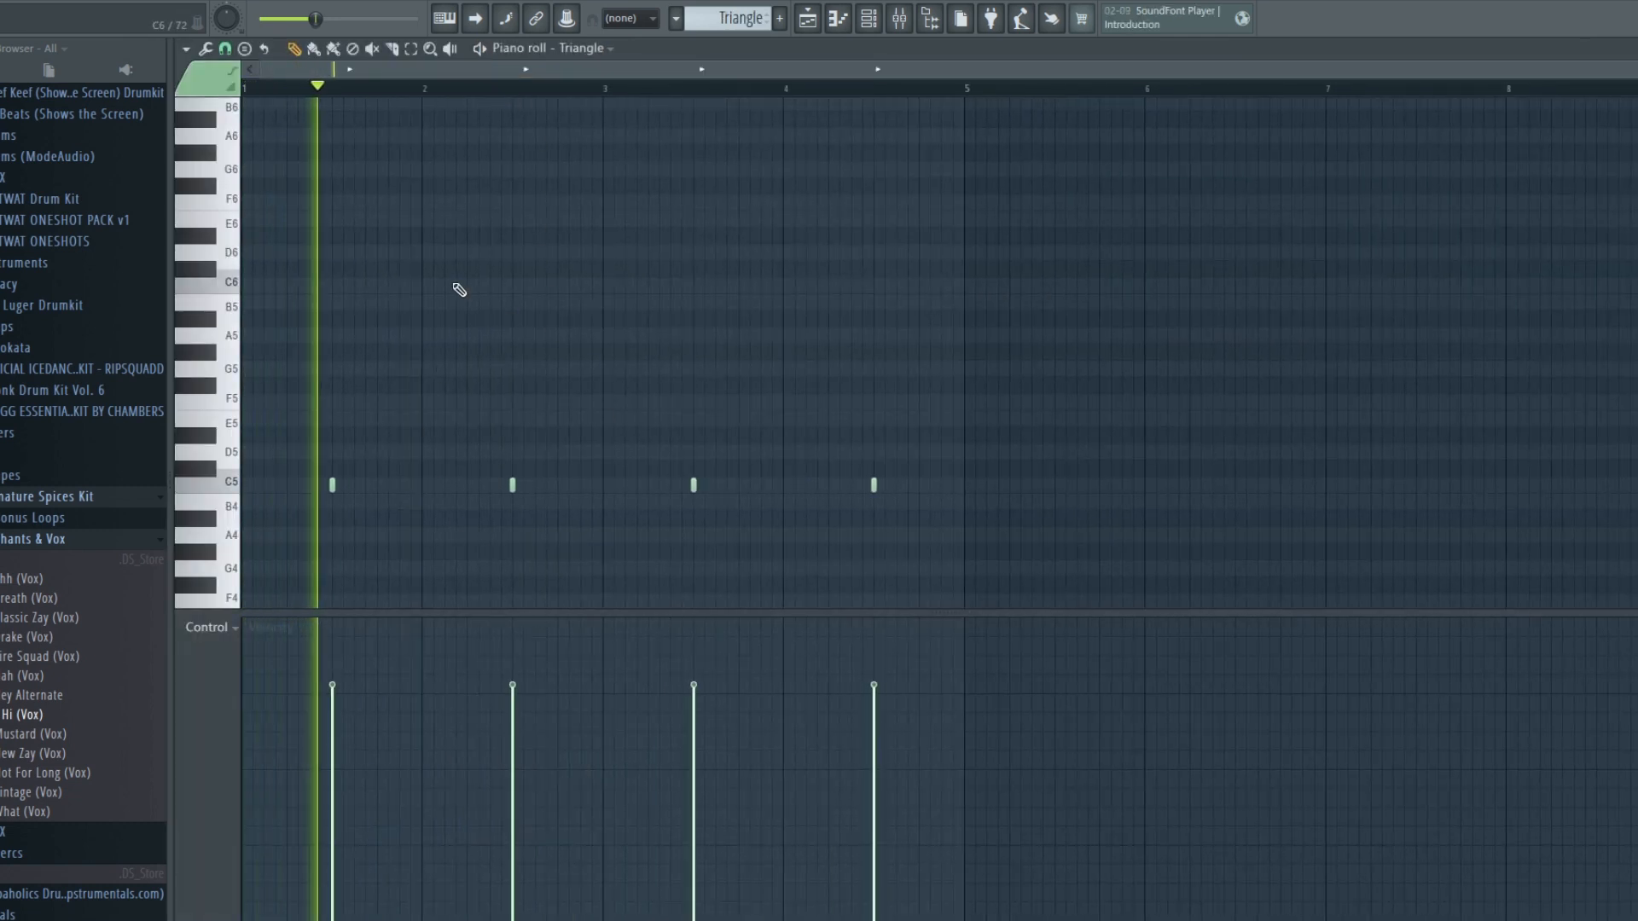
{"action": "left_click", "coordinate": [869, 21]}
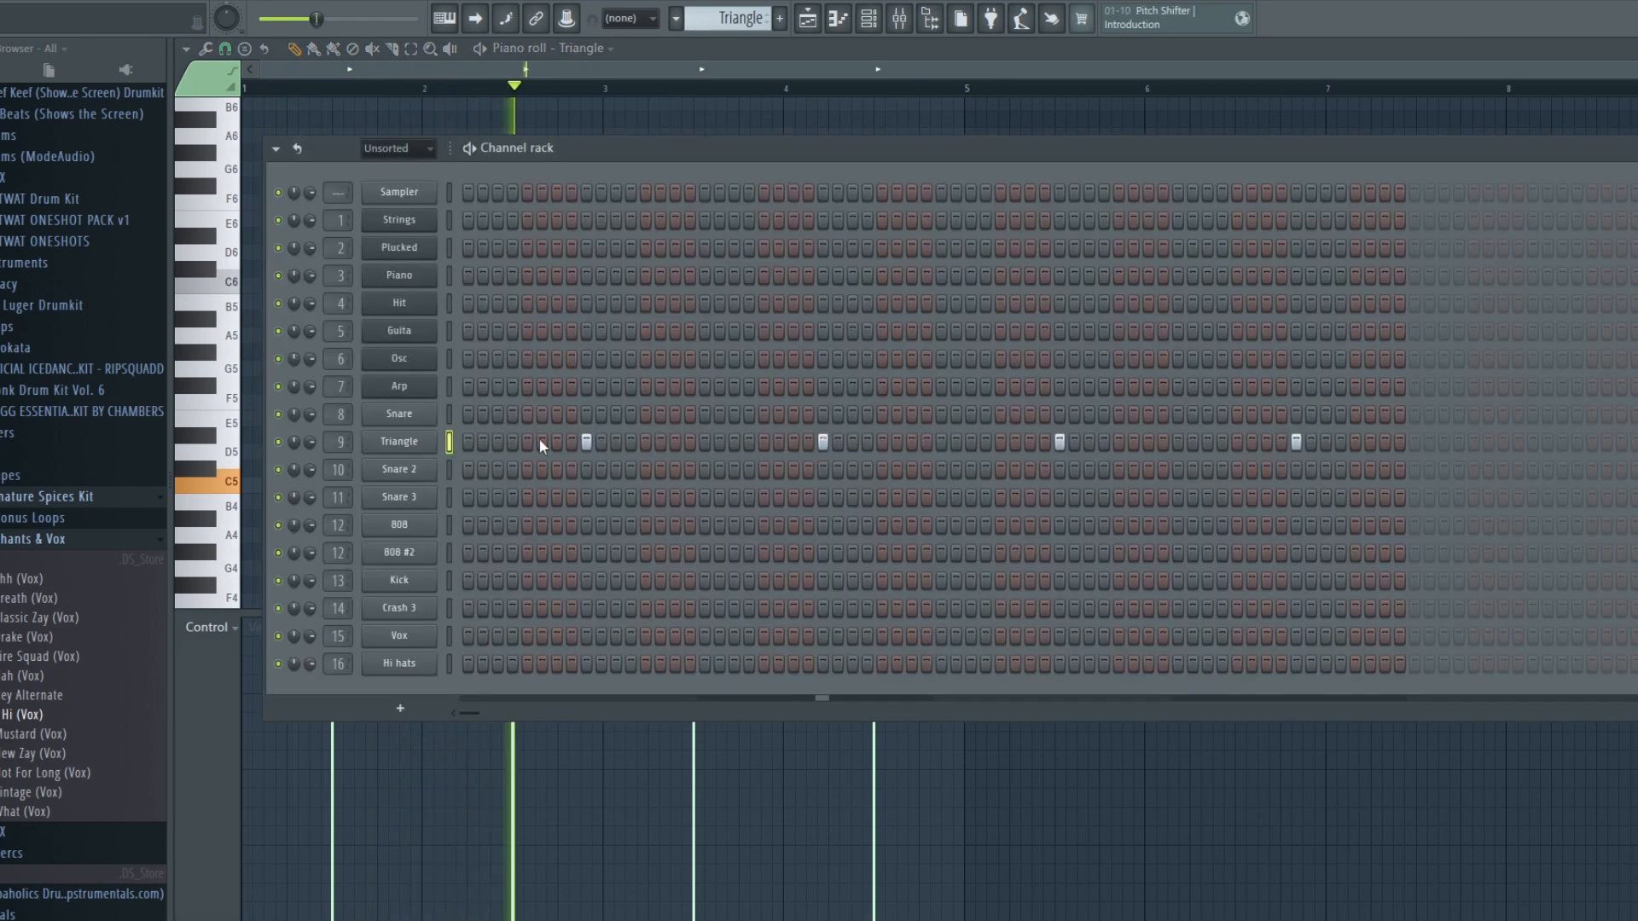
{"action": "left_click", "coordinate": [822, 20]}
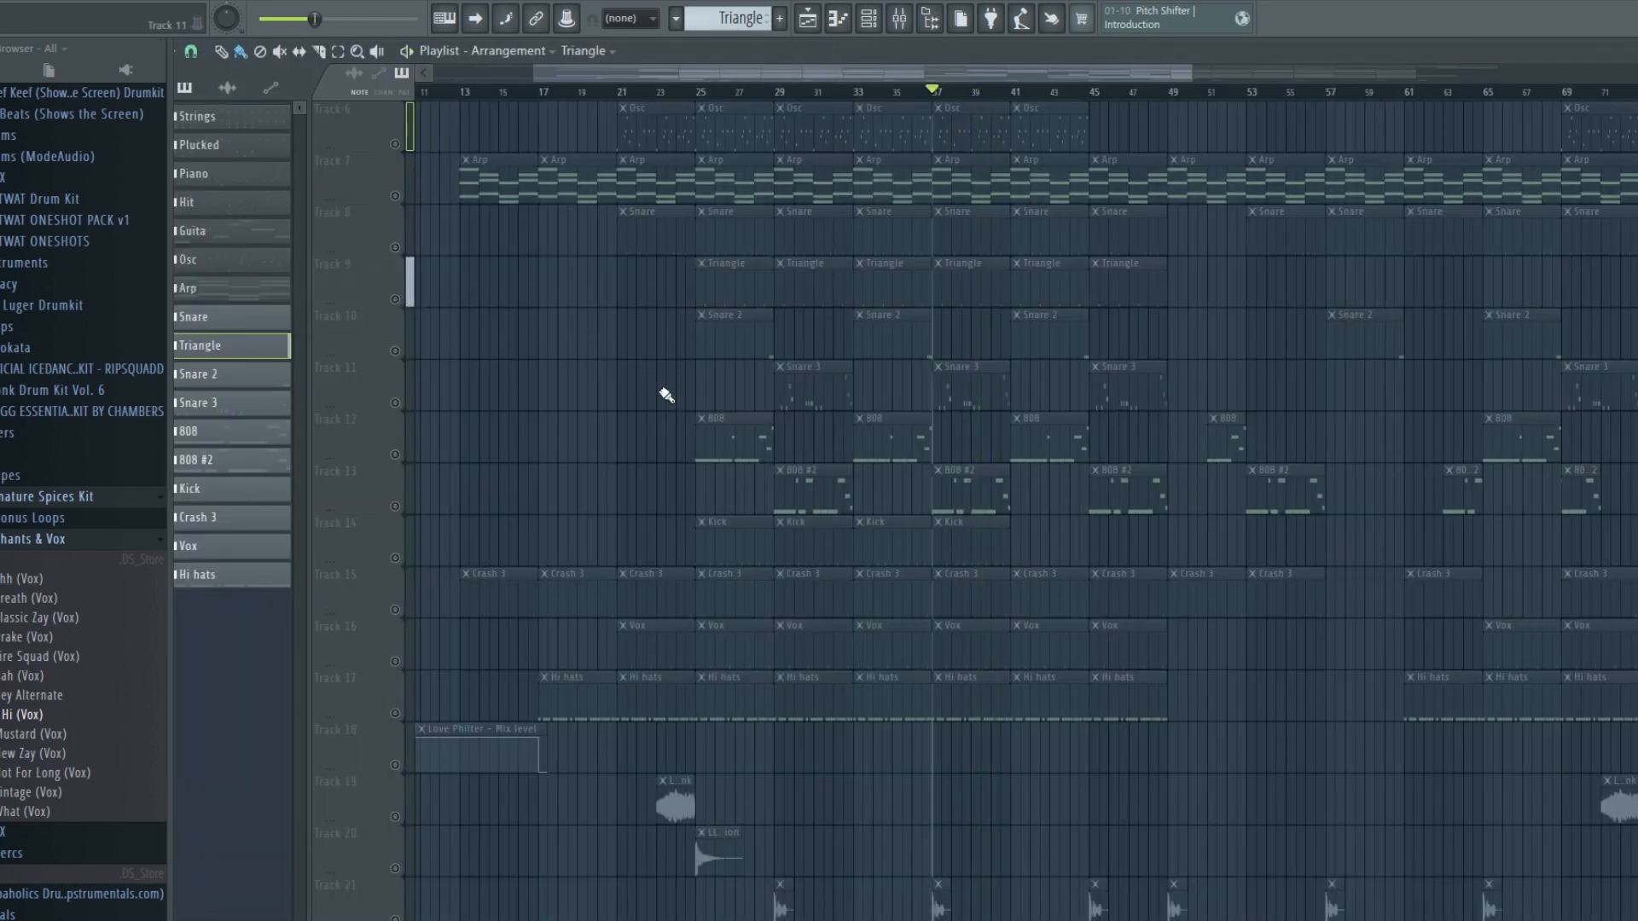
Step: Move the playhead to about bar 23, solo Track 19 and play its audio clip
{"action": "scroll", "coordinate": [768, 431], "scroll_direction": "down", "scroll_amount": 4}
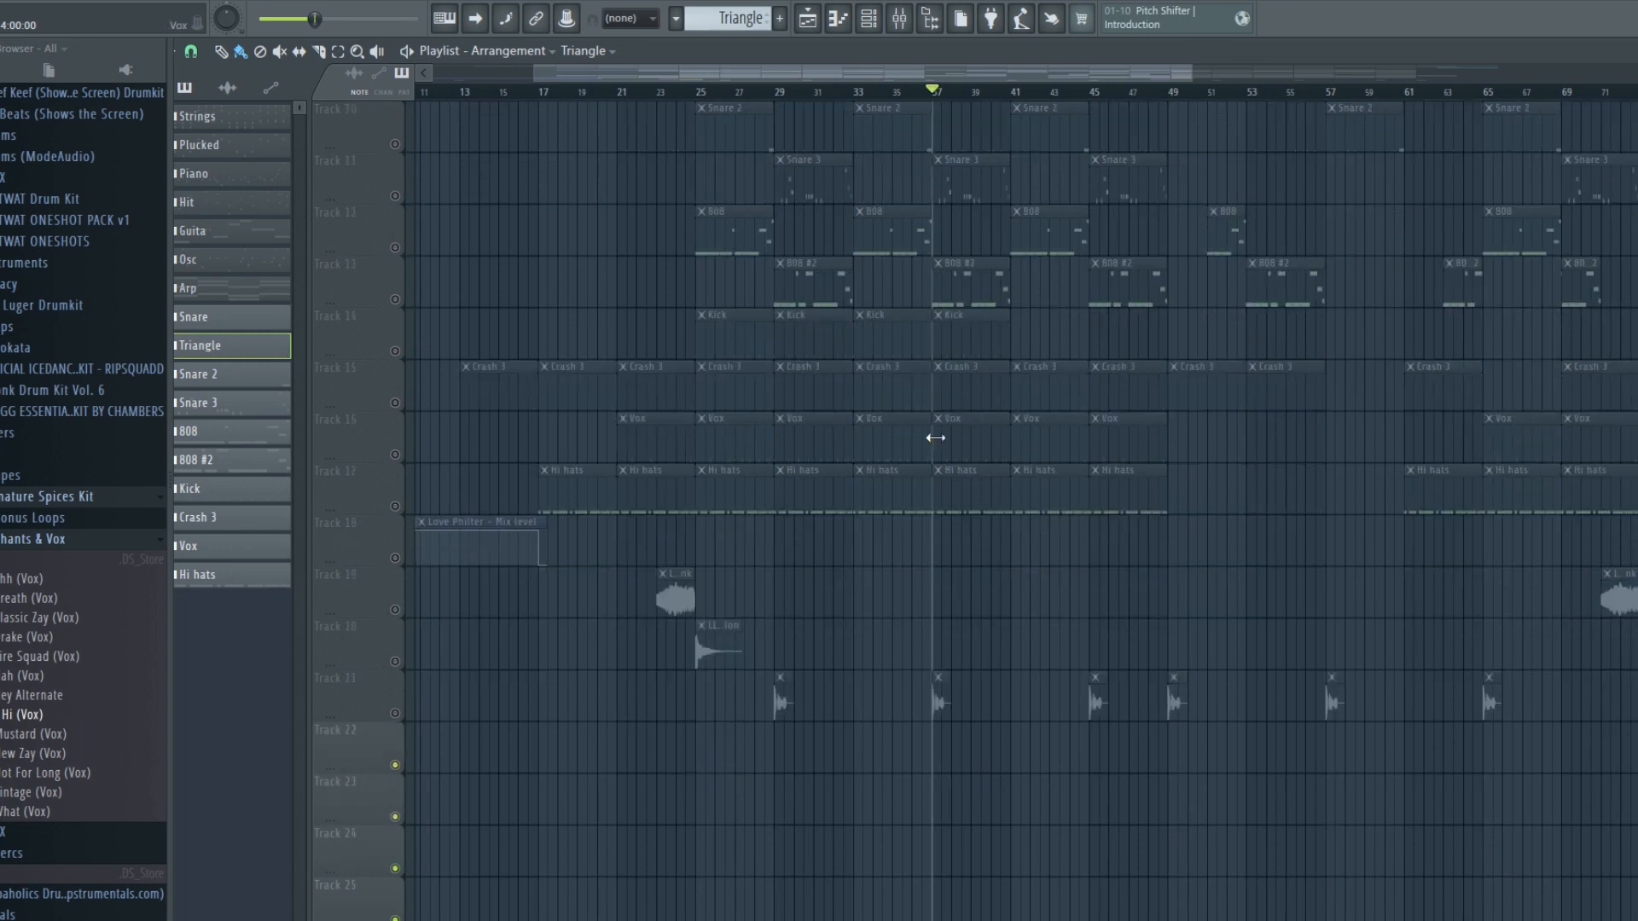
{"action": "scroll", "coordinate": [947, 435], "scroll_direction": "up", "scroll_amount": 4}
{"action": "scroll", "coordinate": [951, 408], "scroll_direction": "down", "scroll_amount": 2}
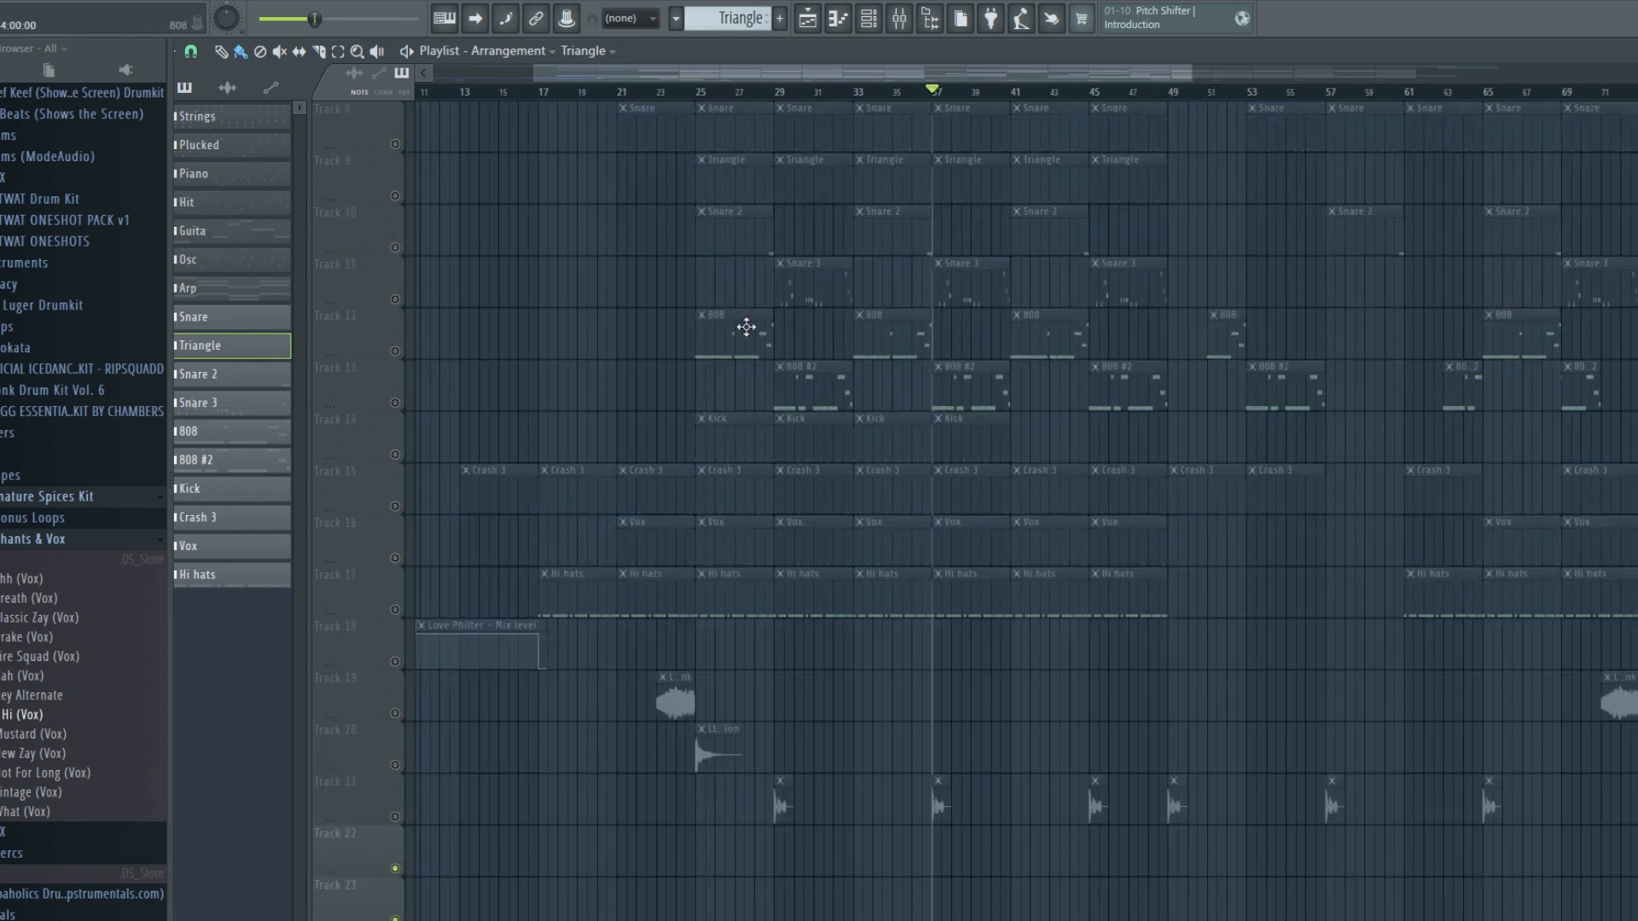
{"action": "left_click", "coordinate": [665, 91]}
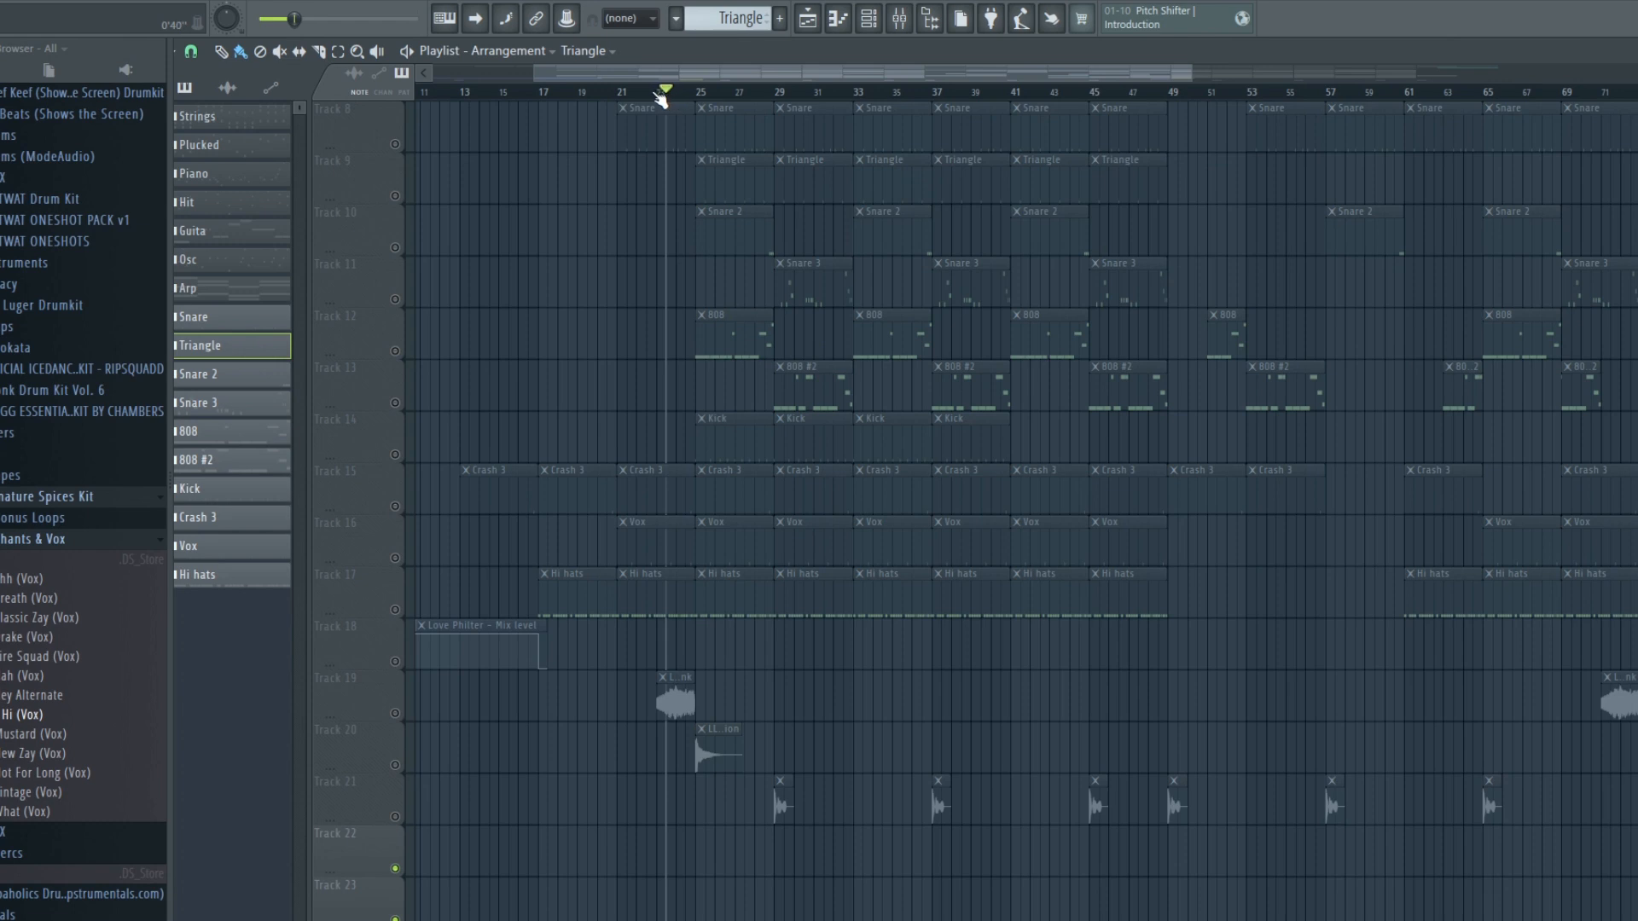
{"action": "left_click", "coordinate": [395, 713]}
{"action": "key", "text": "space"}
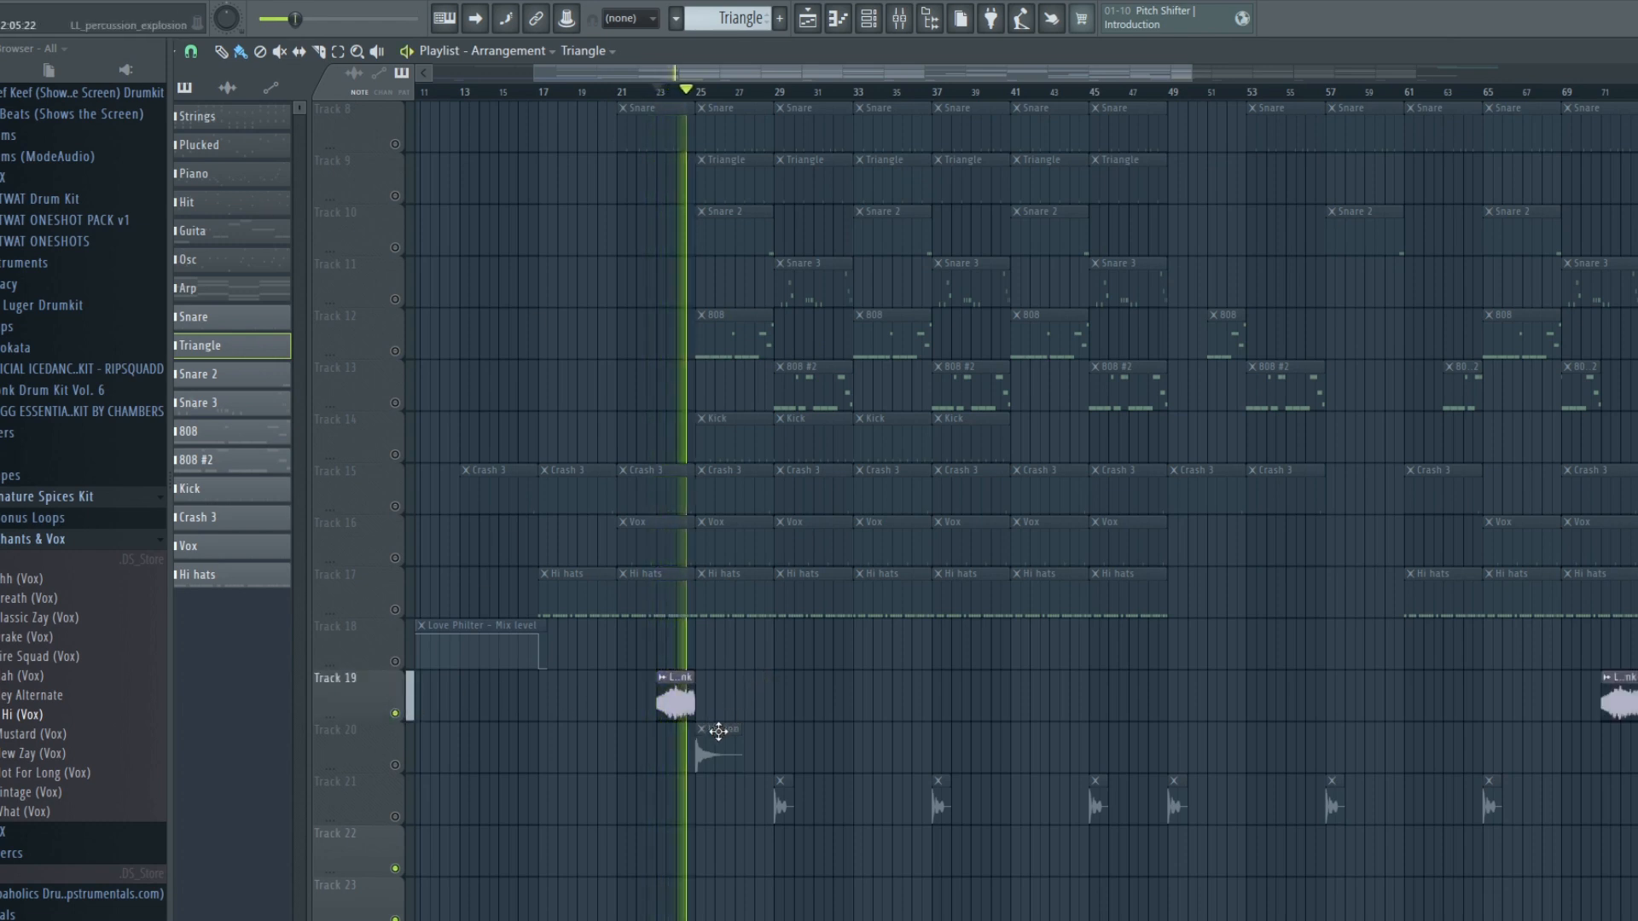
{"action": "key", "text": "space"}
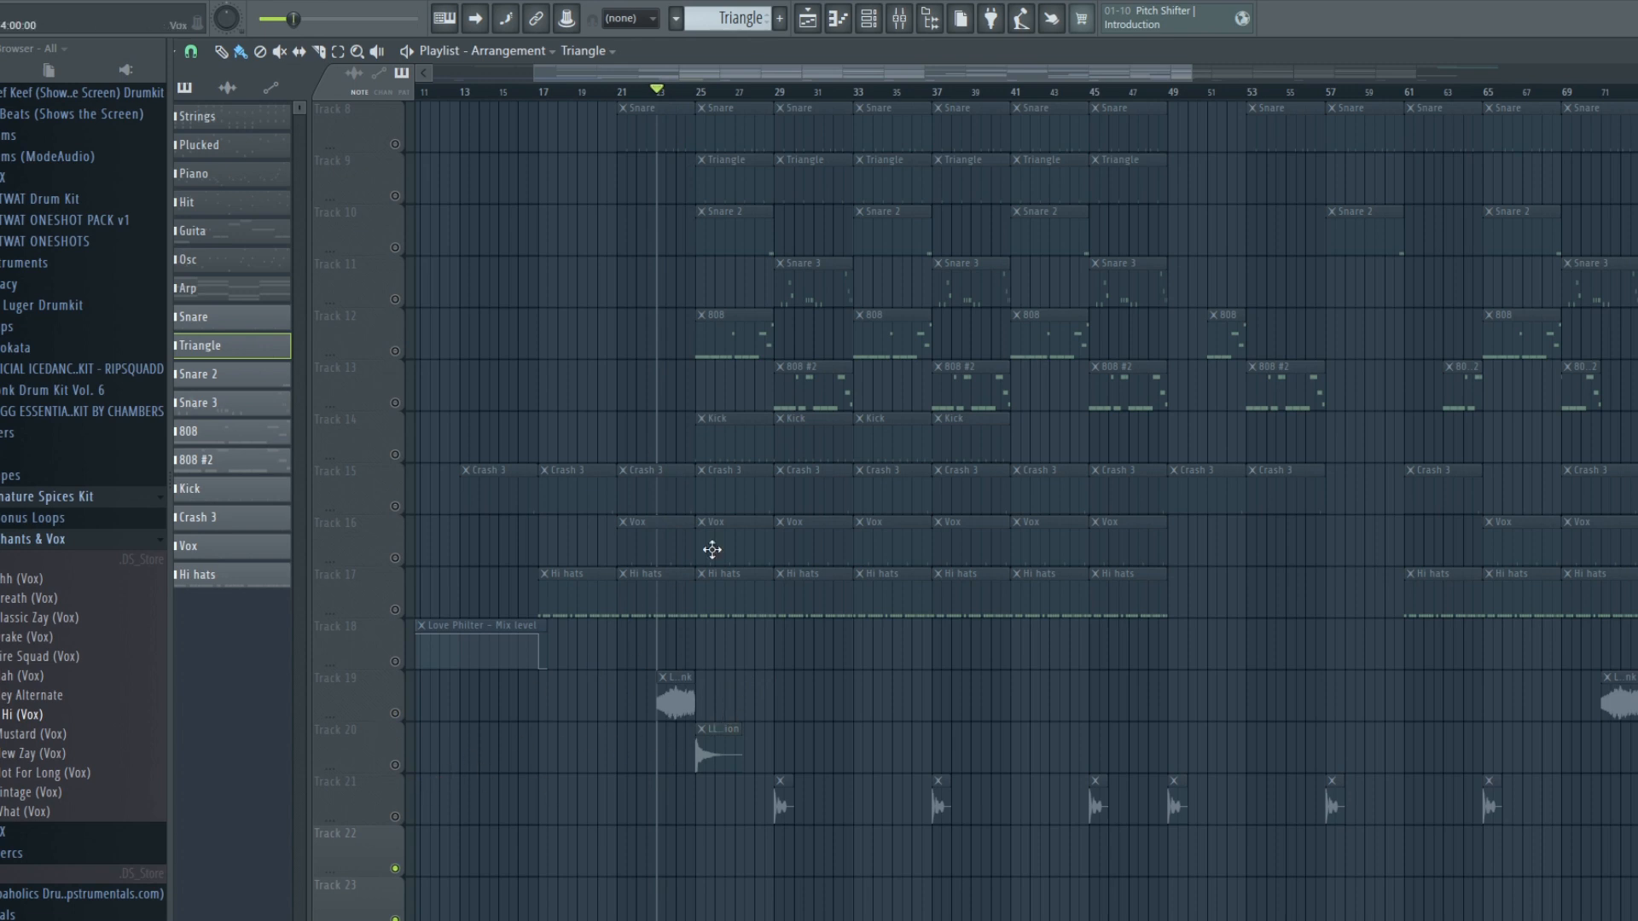
Step: Move the playhead to bar 25, solo Track 20, play its percussion explosion clip and release the solo
{"action": "left_click", "coordinate": [697, 91]}
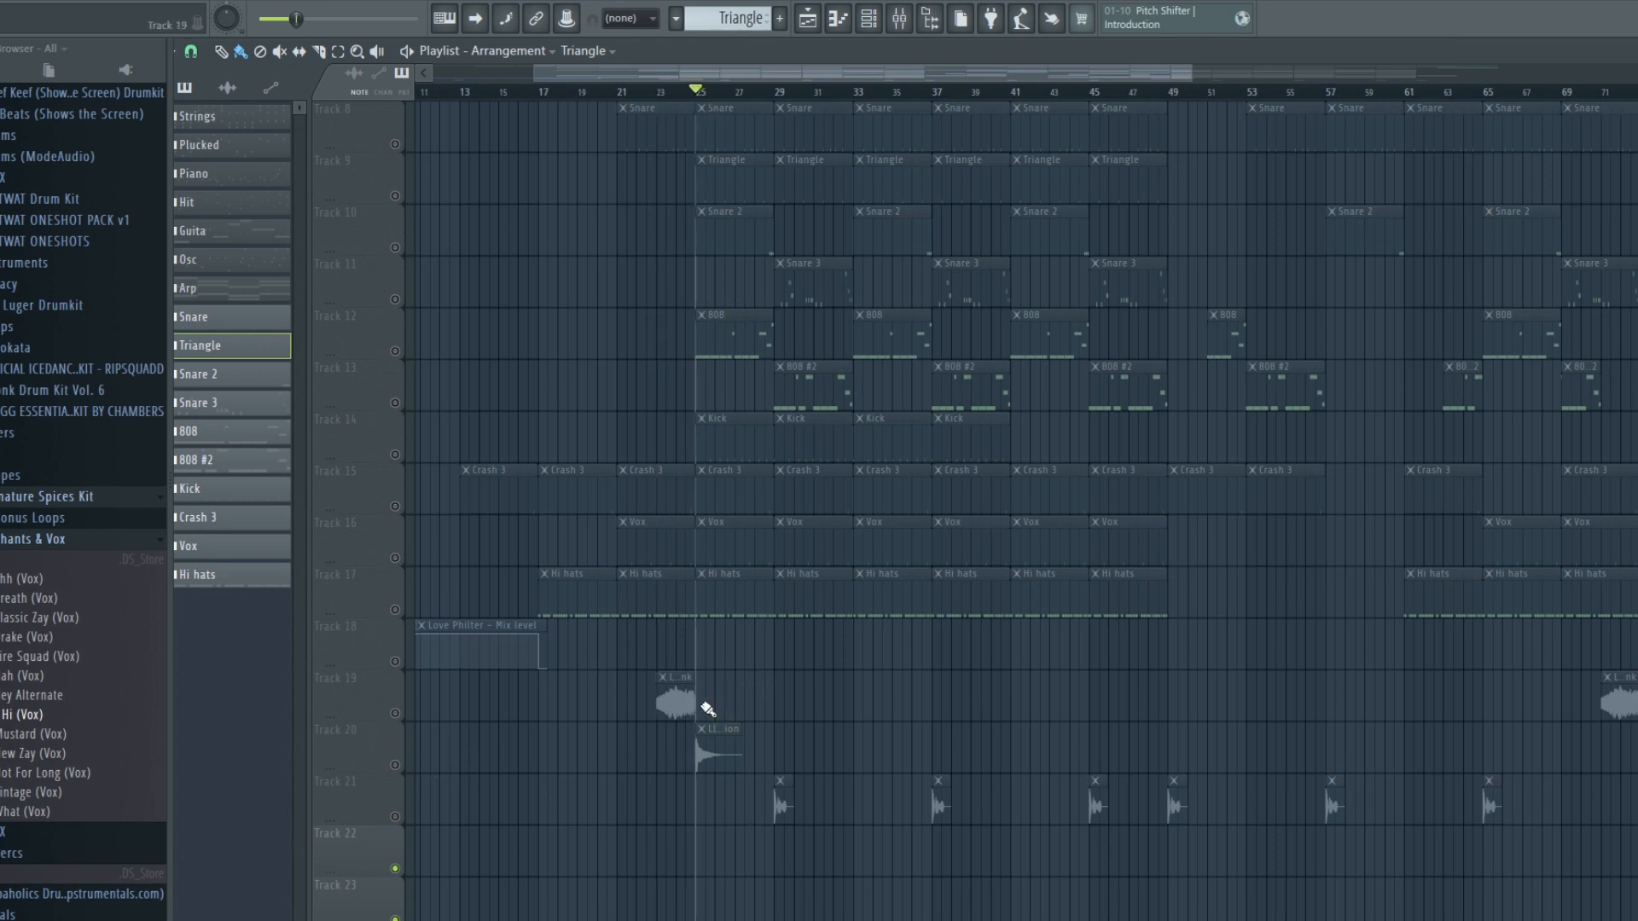
{"action": "left_click", "coordinate": [355, 764]}
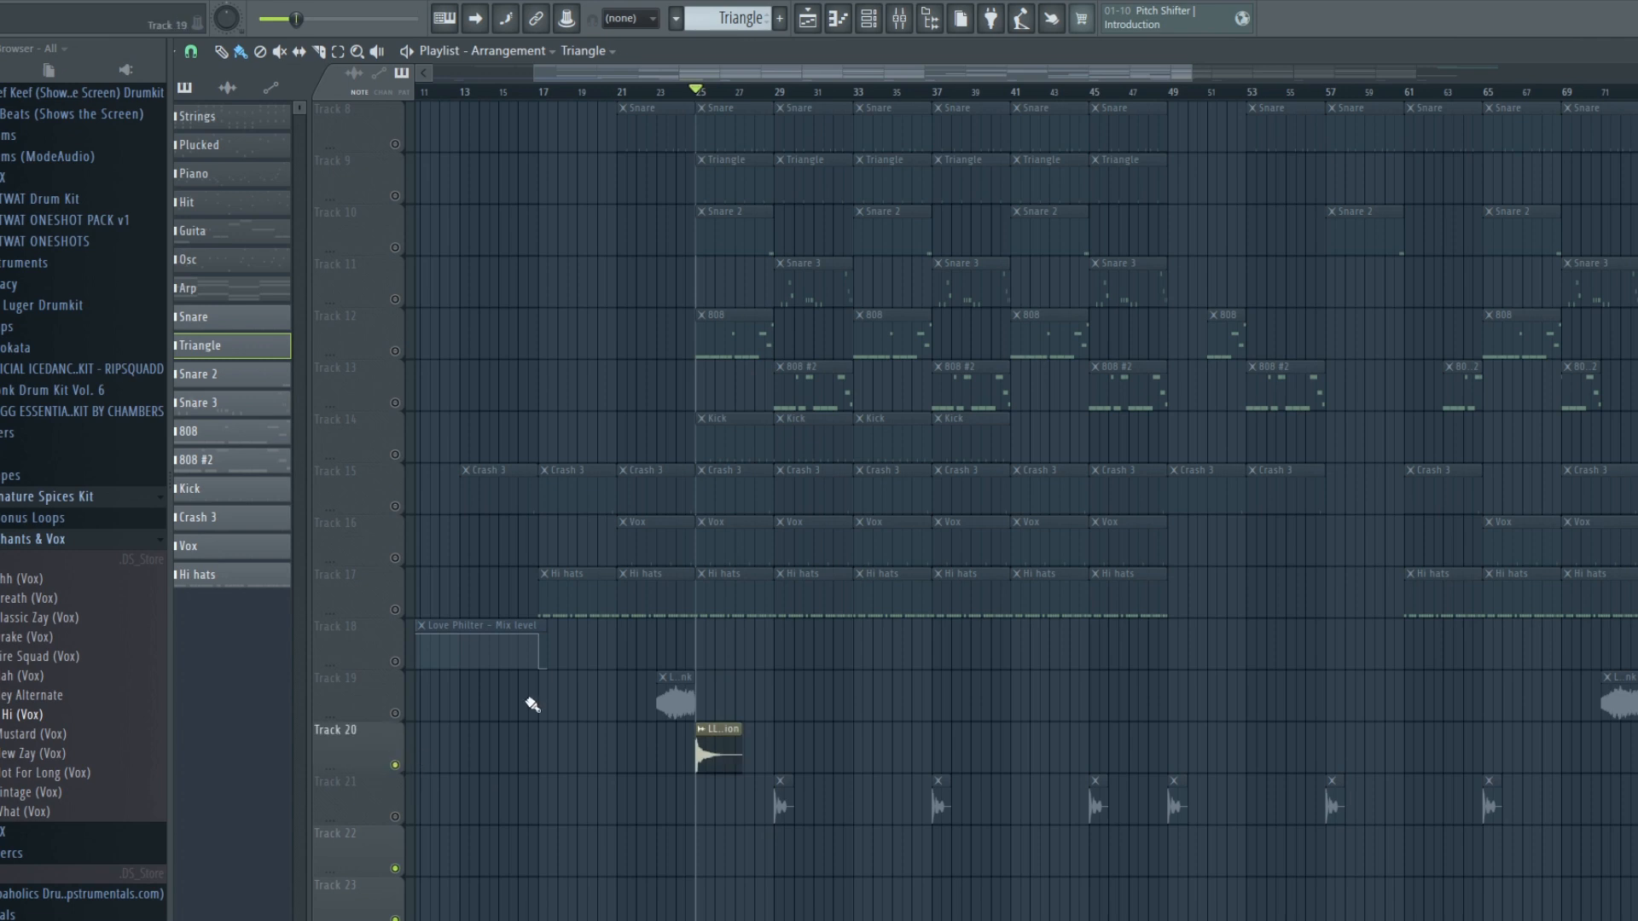
{"action": "key", "text": "space"}
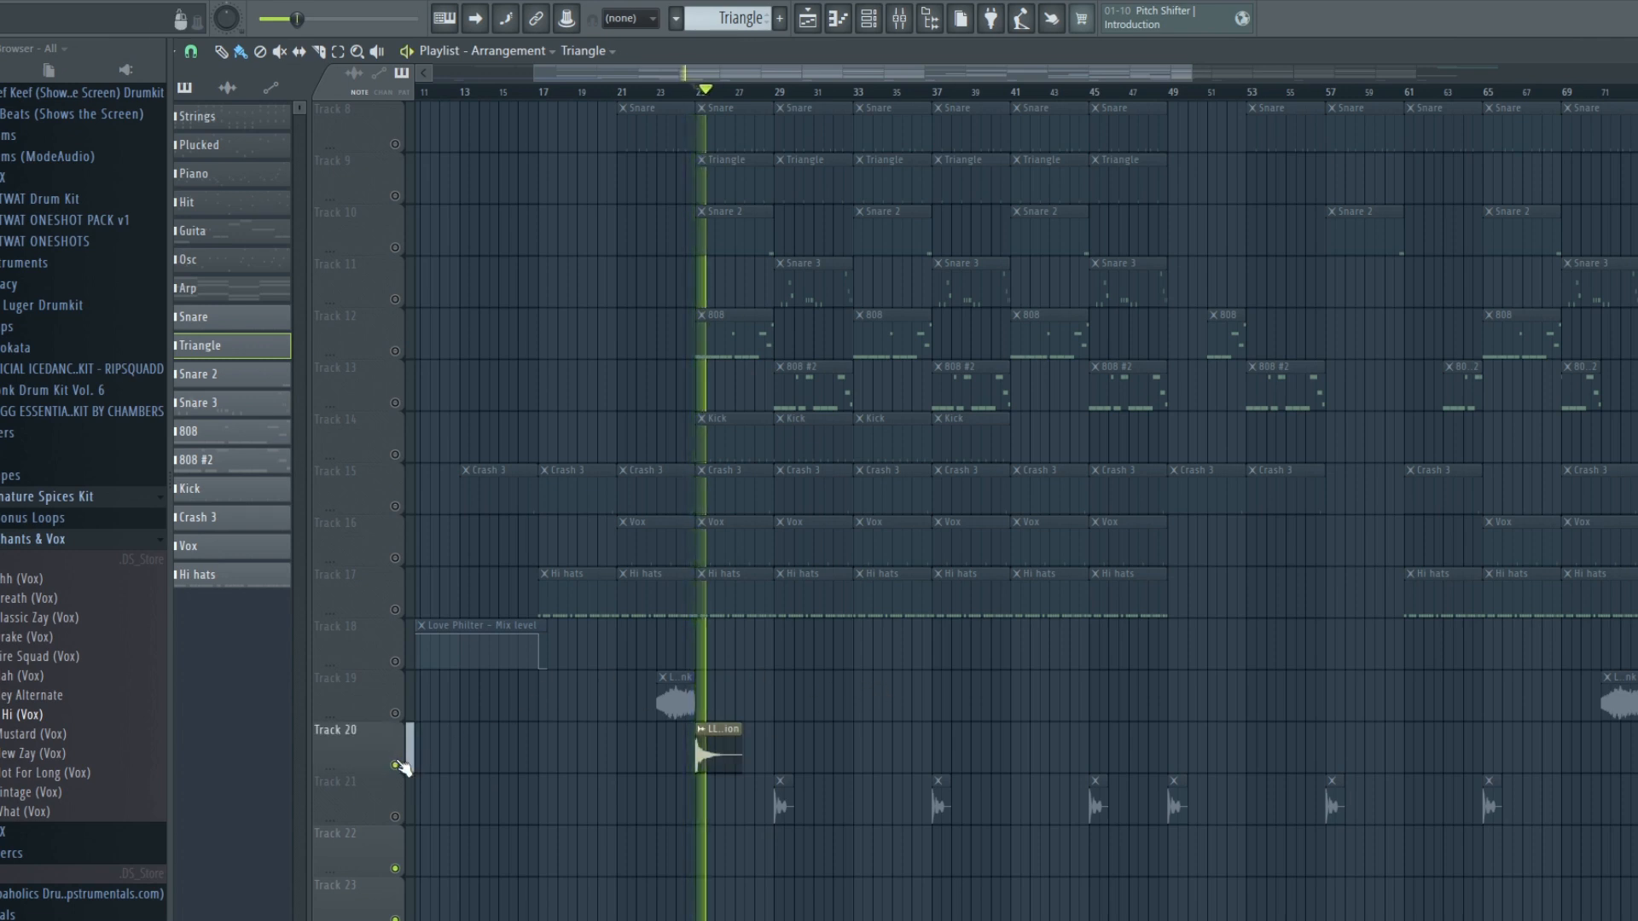
{"action": "key", "text": "space"}
{"action": "left_click", "coordinate": [396, 766]}
Step: Open the mixer and view the effects on Inserts 1, 6 and 7
{"action": "left_click", "coordinate": [899, 18]}
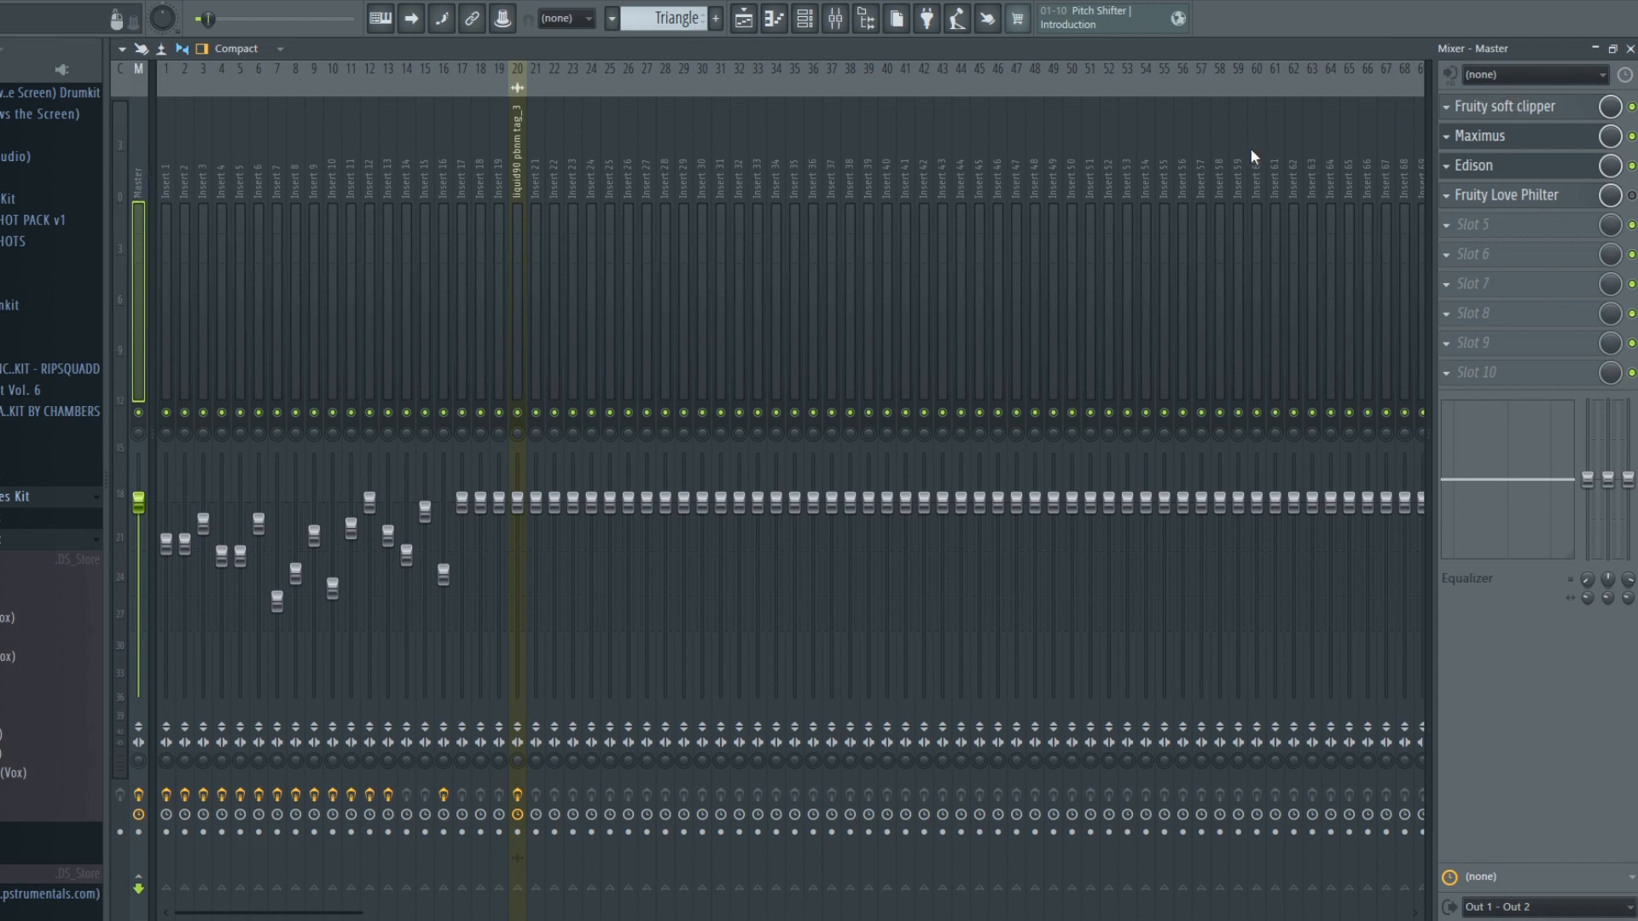
{"action": "left_click", "coordinate": [167, 165]}
{"action": "left_click", "coordinate": [258, 173]}
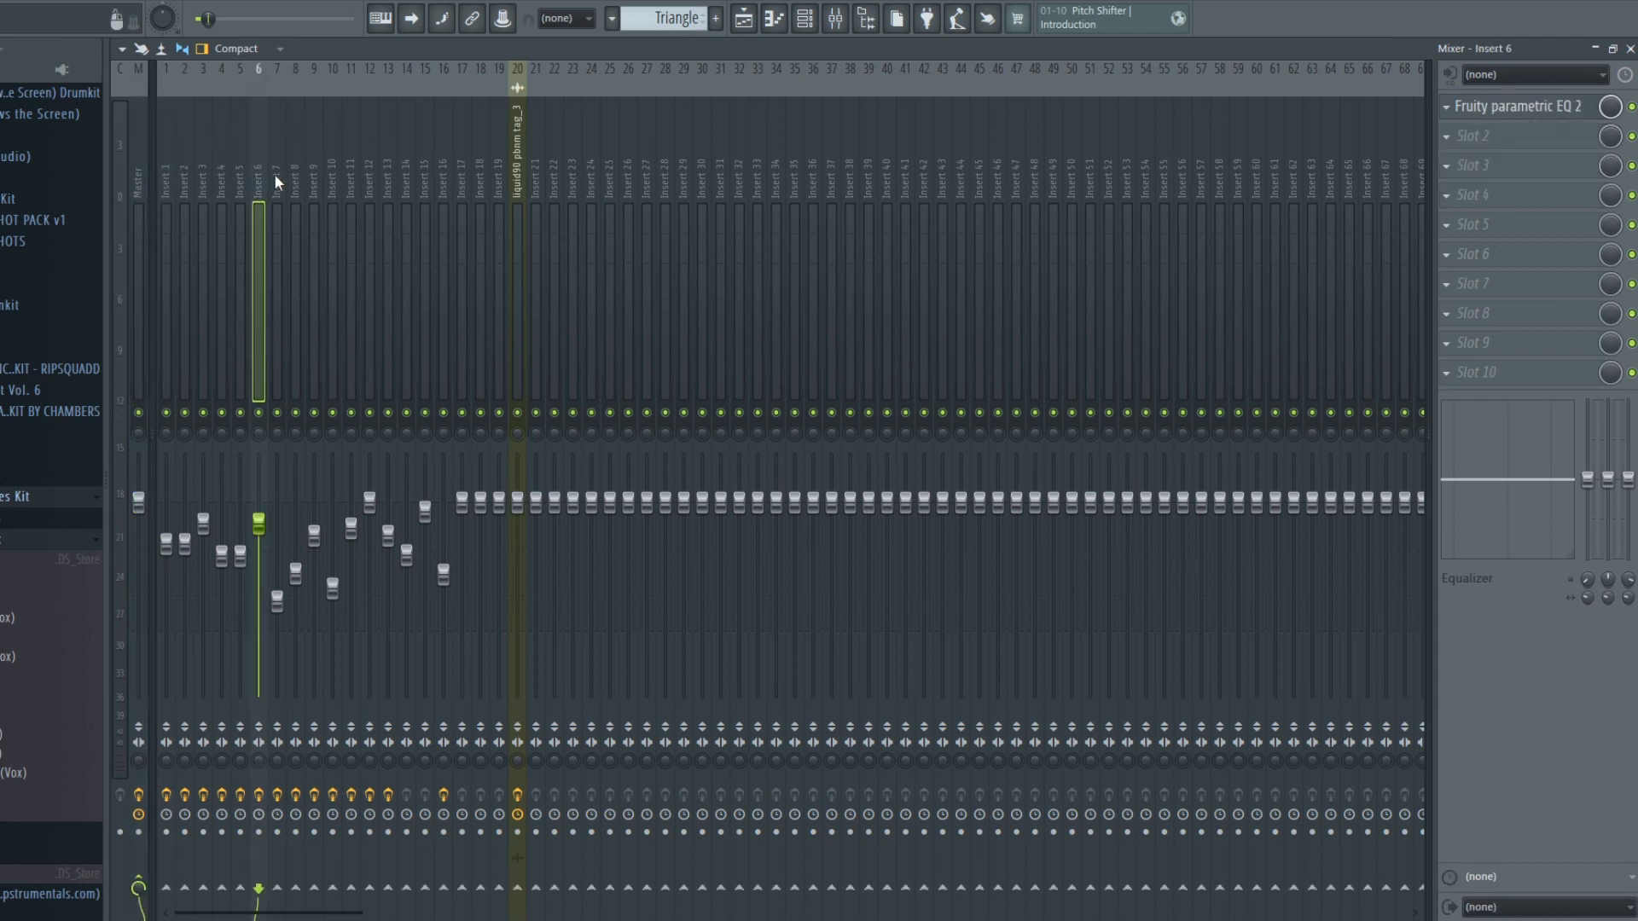
{"action": "left_click", "coordinate": [277, 169]}
Step: Check the channels' mixer track numbers in the channel rack, return to the mixer and view the effects on Inserts 6 and 5
{"action": "left_click", "coordinate": [837, 24]}
{"action": "left_click", "coordinate": [805, 23]}
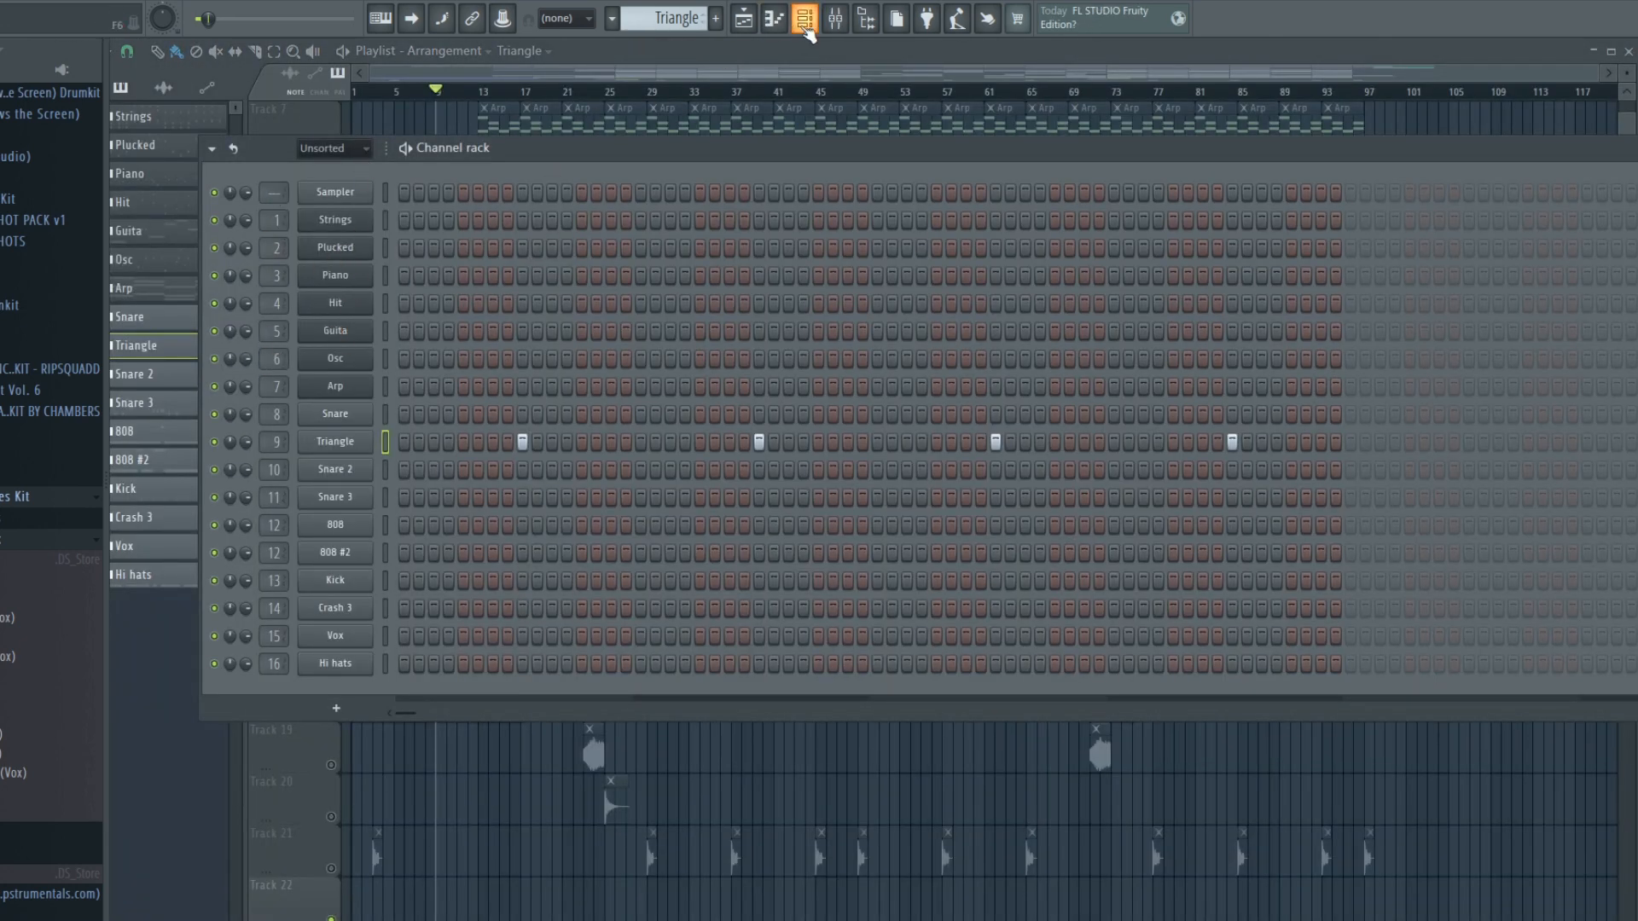
{"action": "left_click", "coordinate": [836, 21]}
{"action": "left_click", "coordinate": [258, 171]}
{"action": "left_click", "coordinate": [240, 175]}
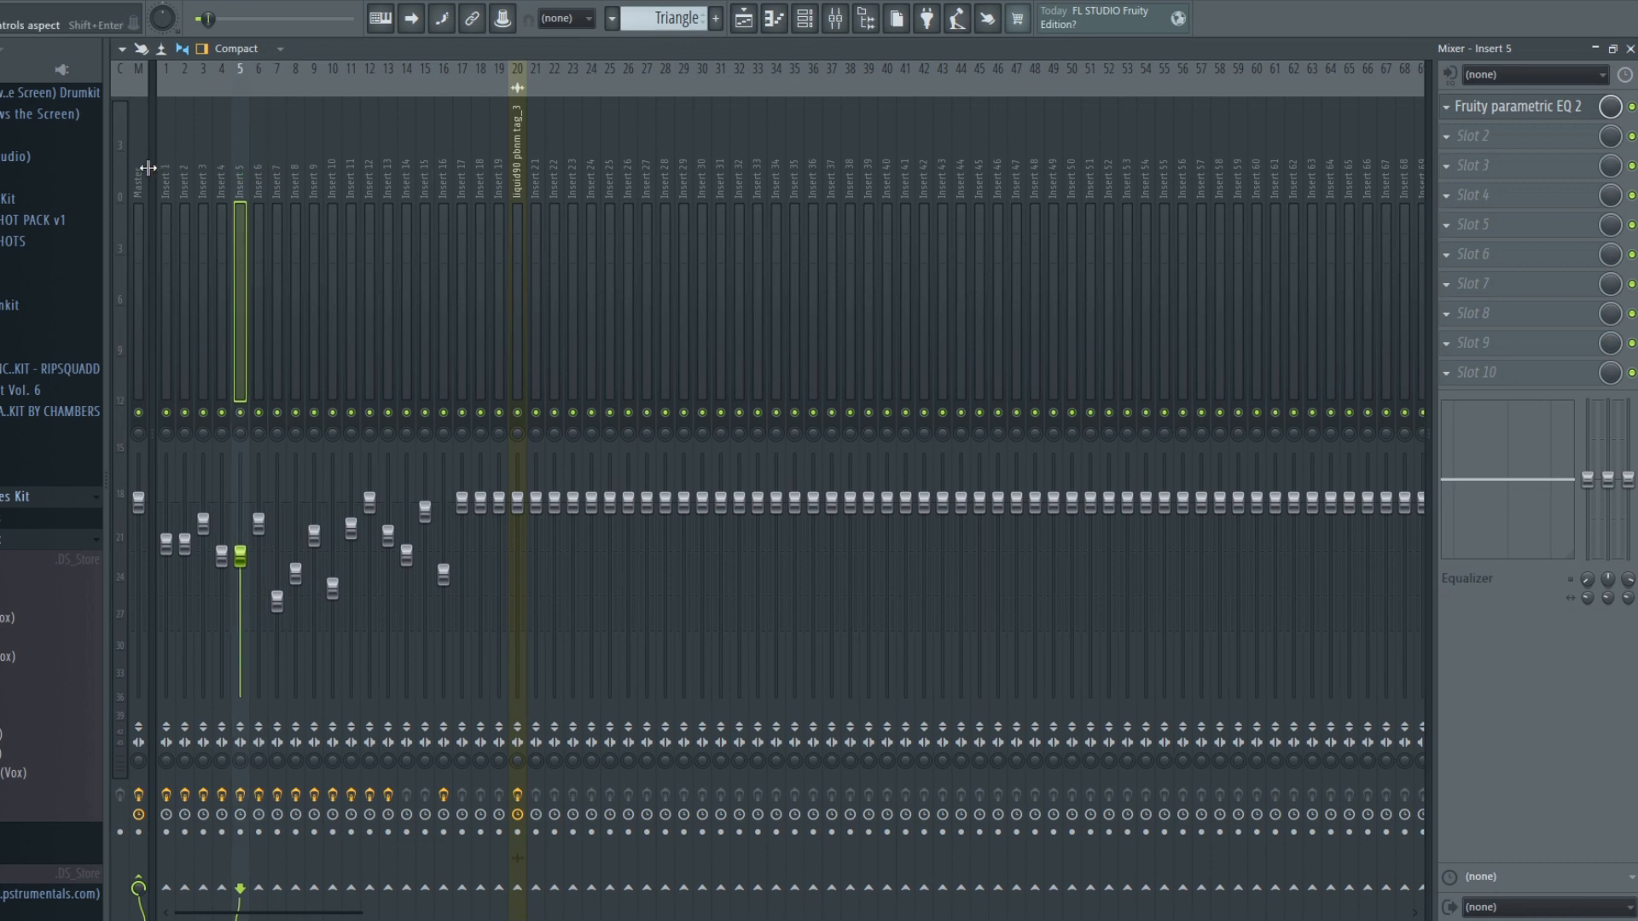
Step: Open Maximus on the Master track, view its LOW and MASTER band settings and close the plugin
{"action": "left_click", "coordinate": [135, 174]}
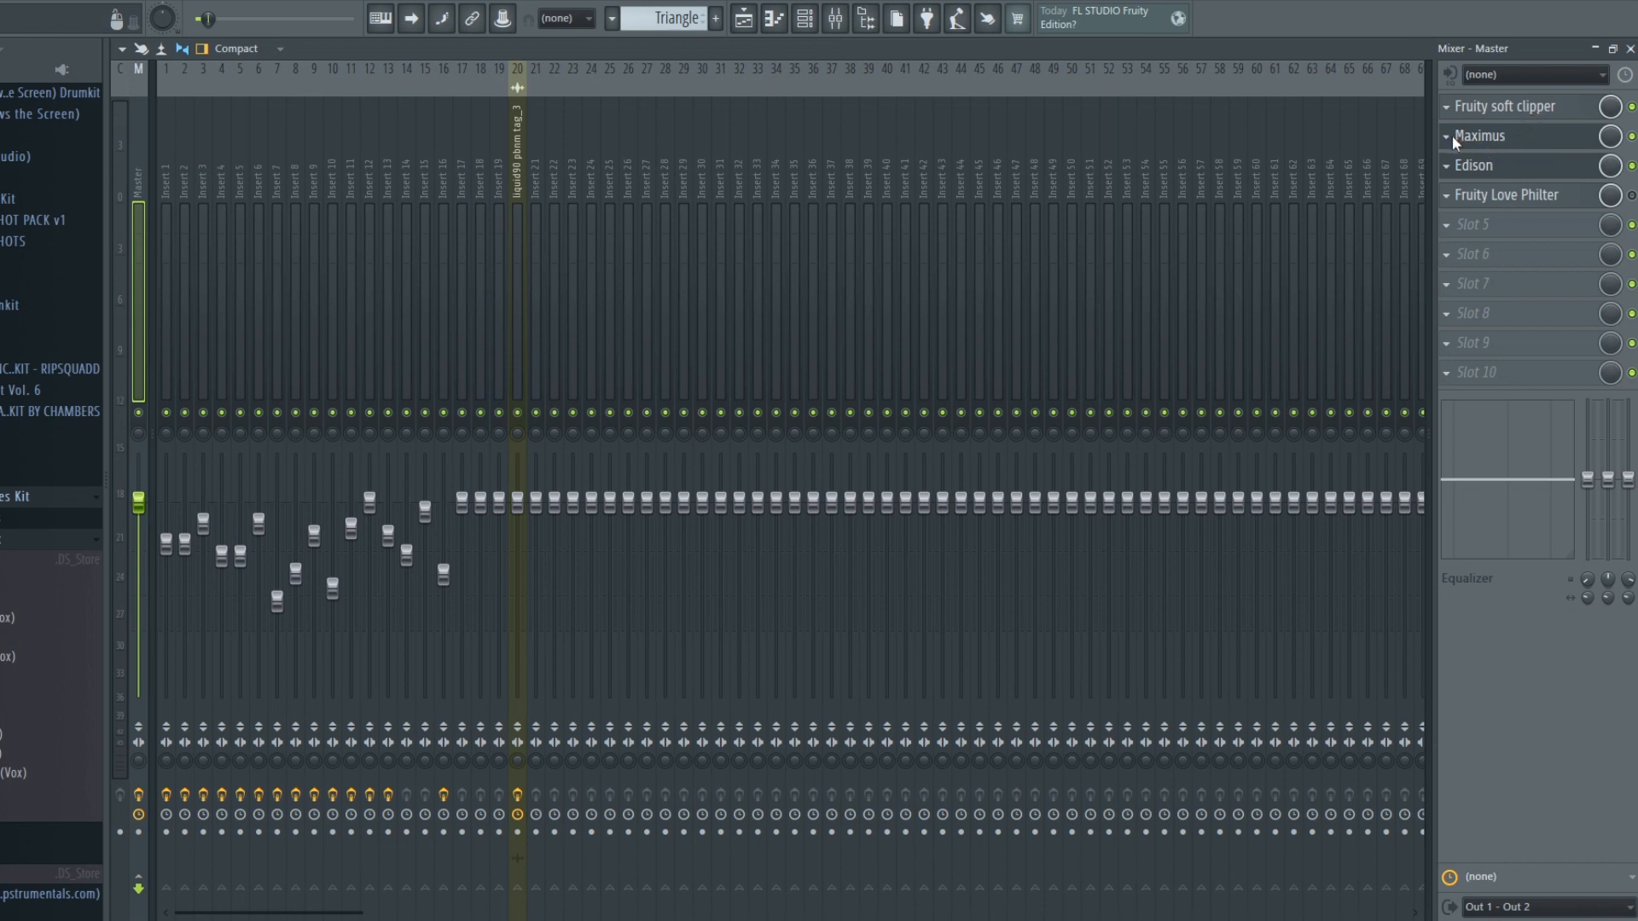
{"action": "left_click", "coordinate": [1478, 135]}
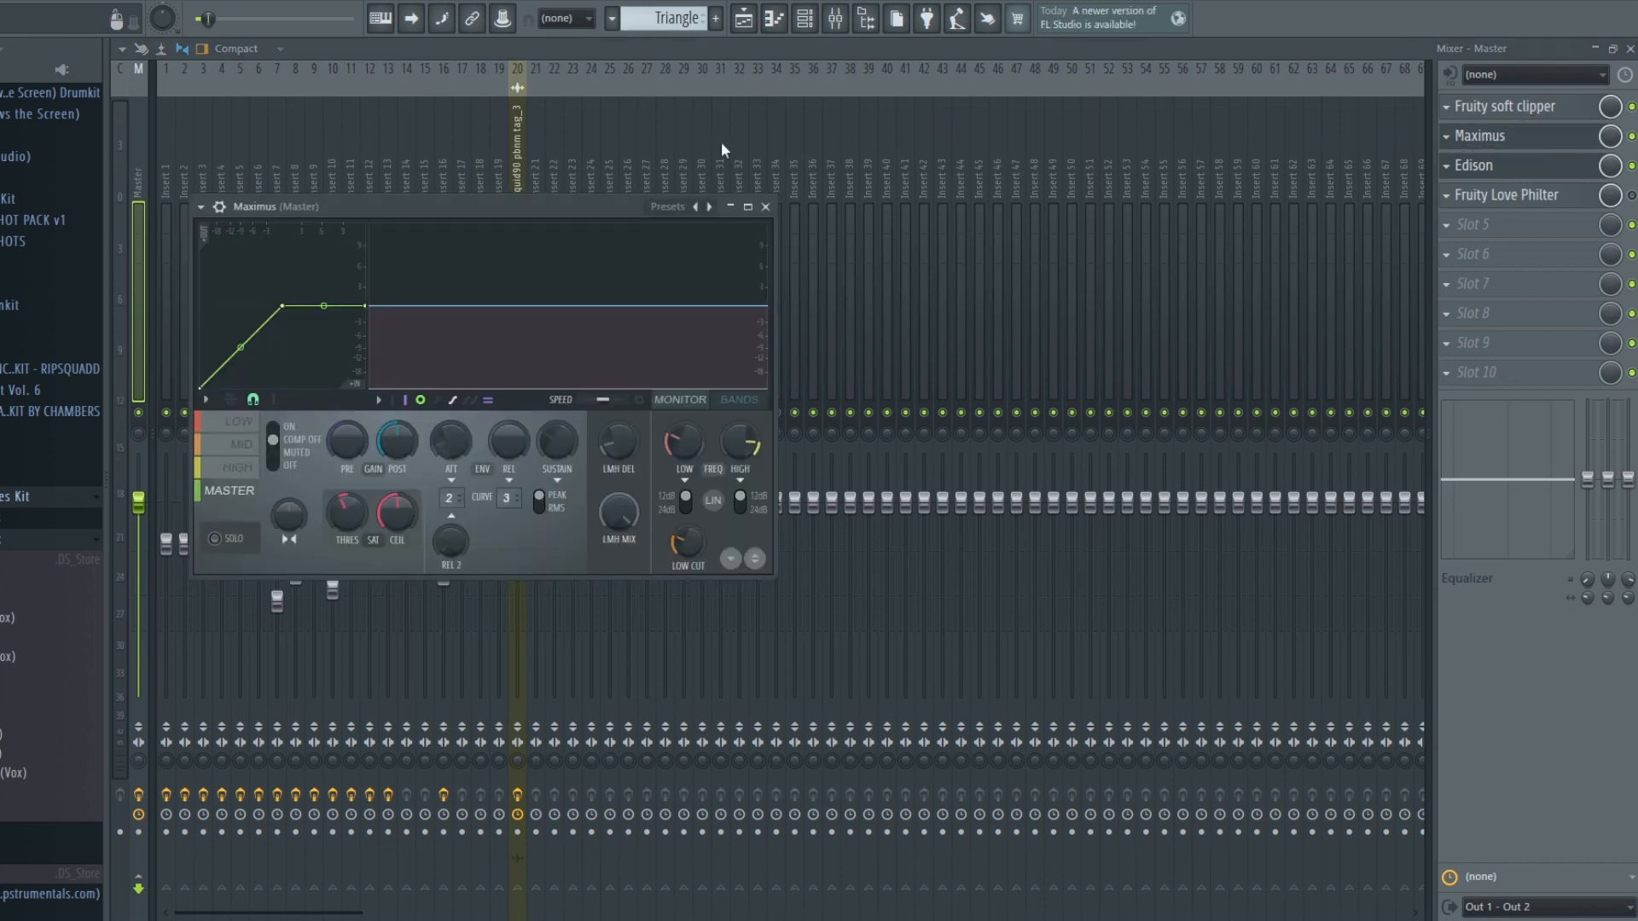
{"action": "left_click", "coordinate": [230, 427]}
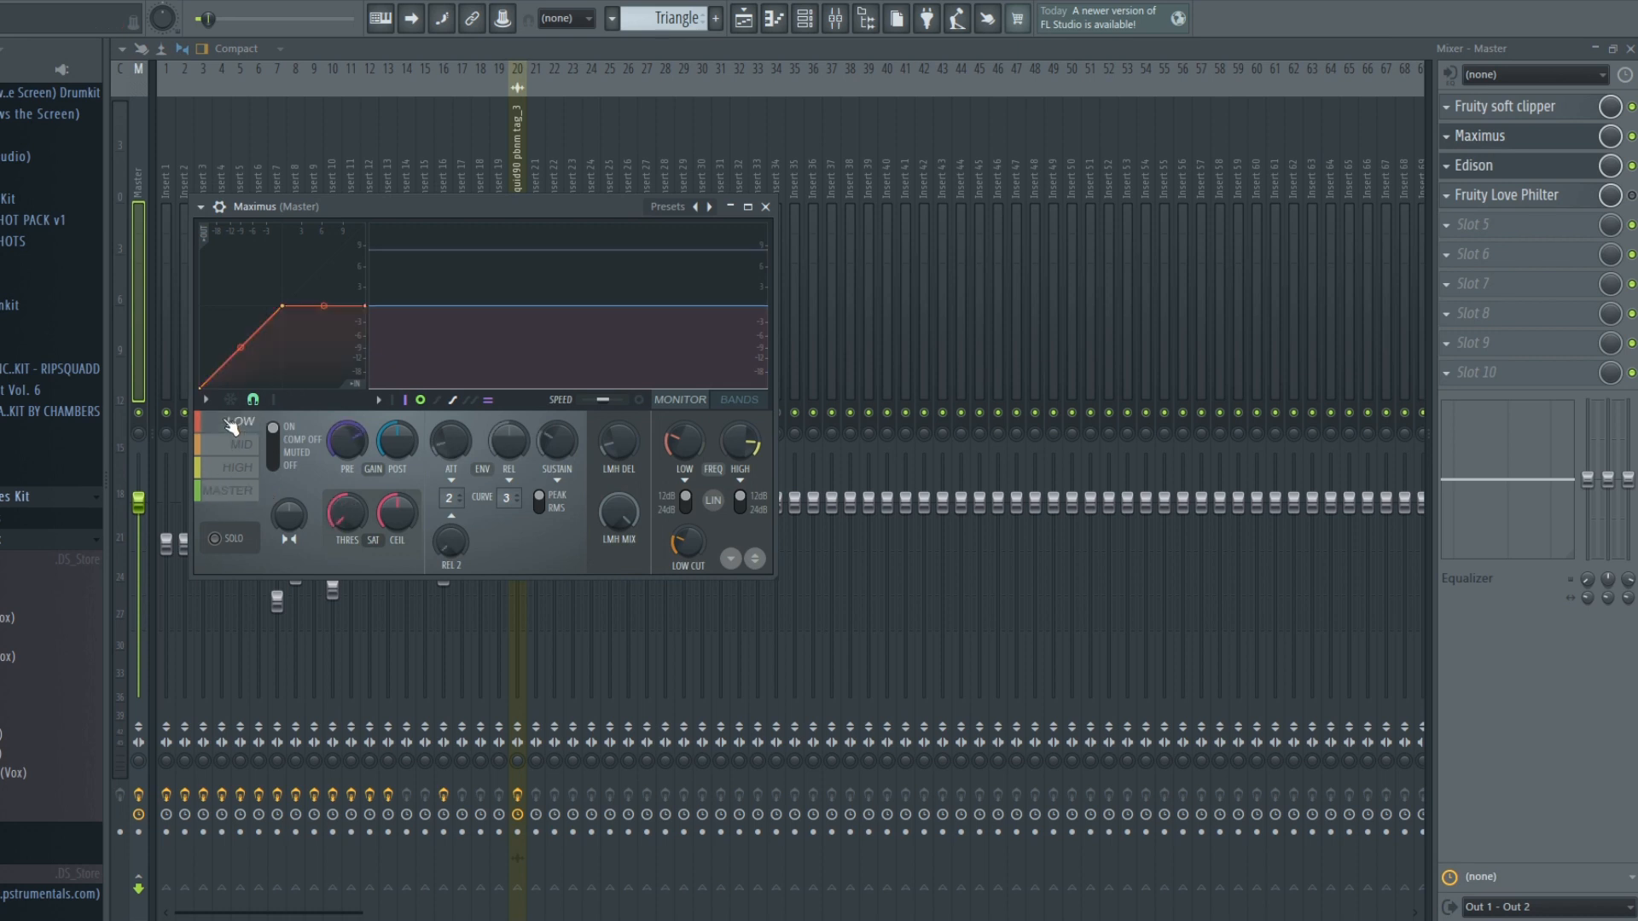
{"action": "left_click", "coordinate": [239, 506]}
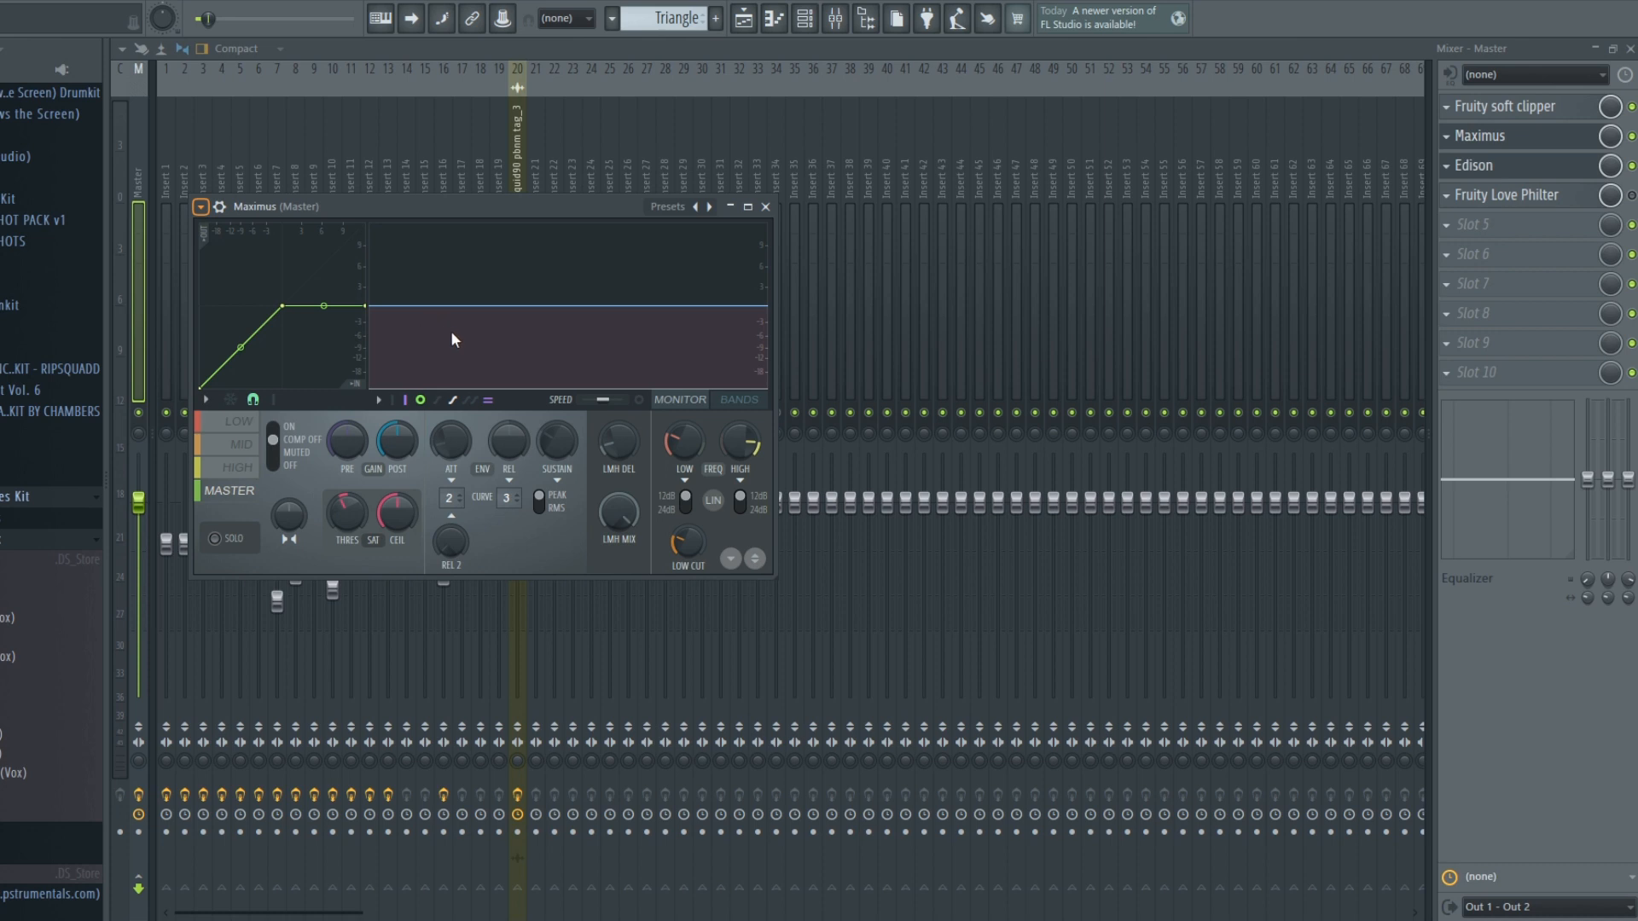
{"action": "left_click", "coordinate": [766, 208]}
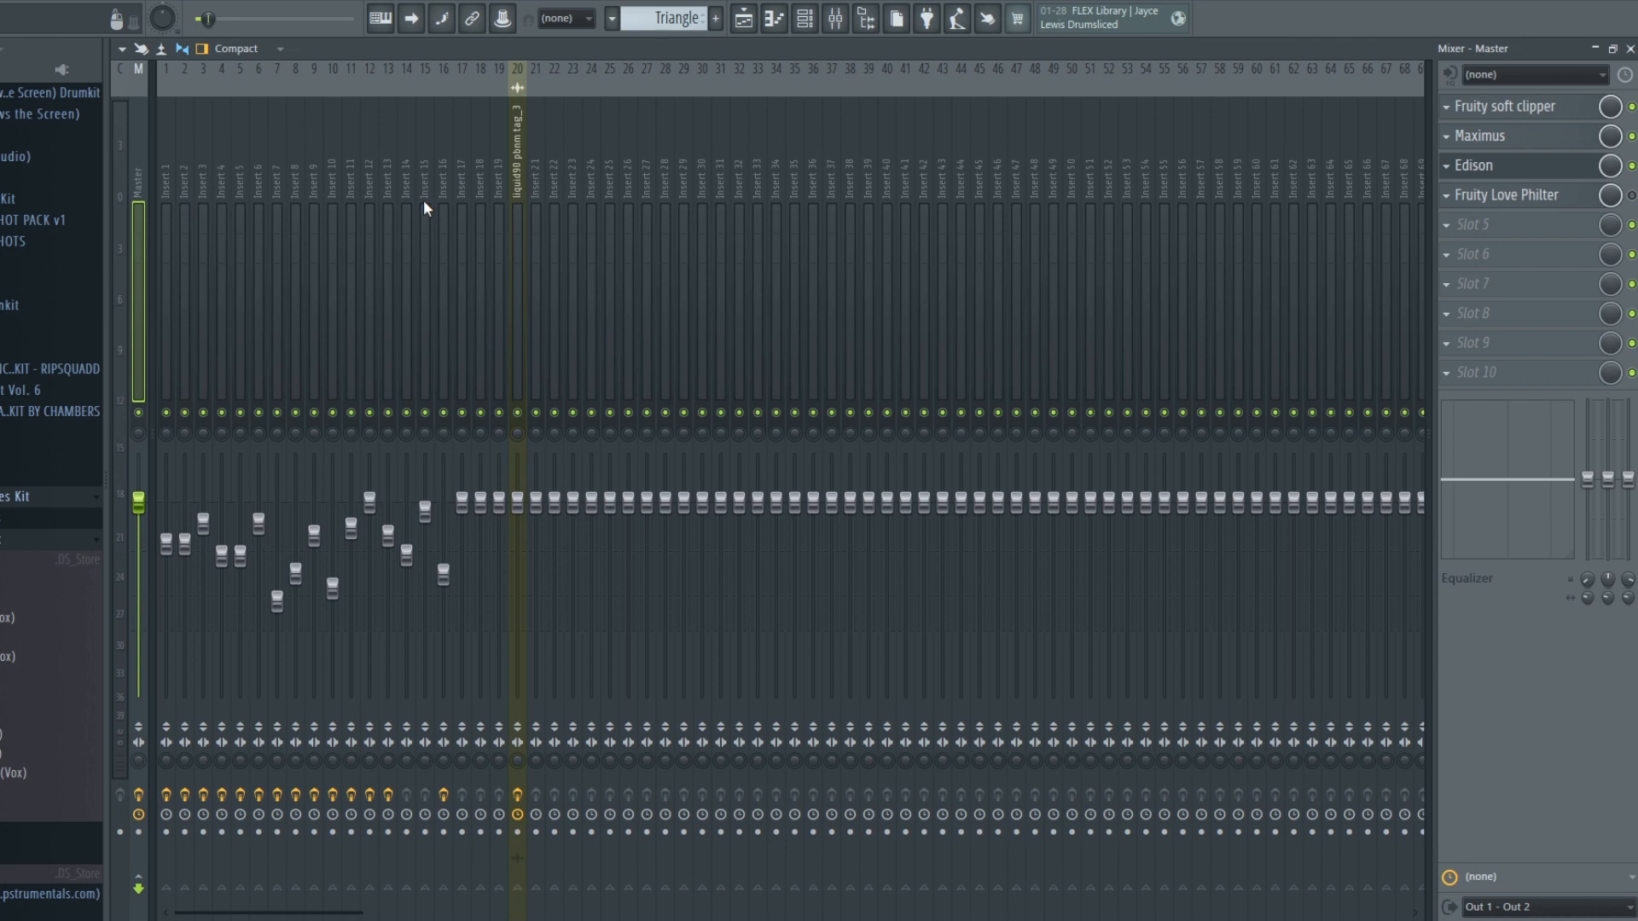
Step: View the effects on Inserts 1 and 2, and shift the low-cut band of Insert 3's Fruity parametric EQ 2 slightly higher in frequency
{"action": "left_click", "coordinate": [168, 189]}
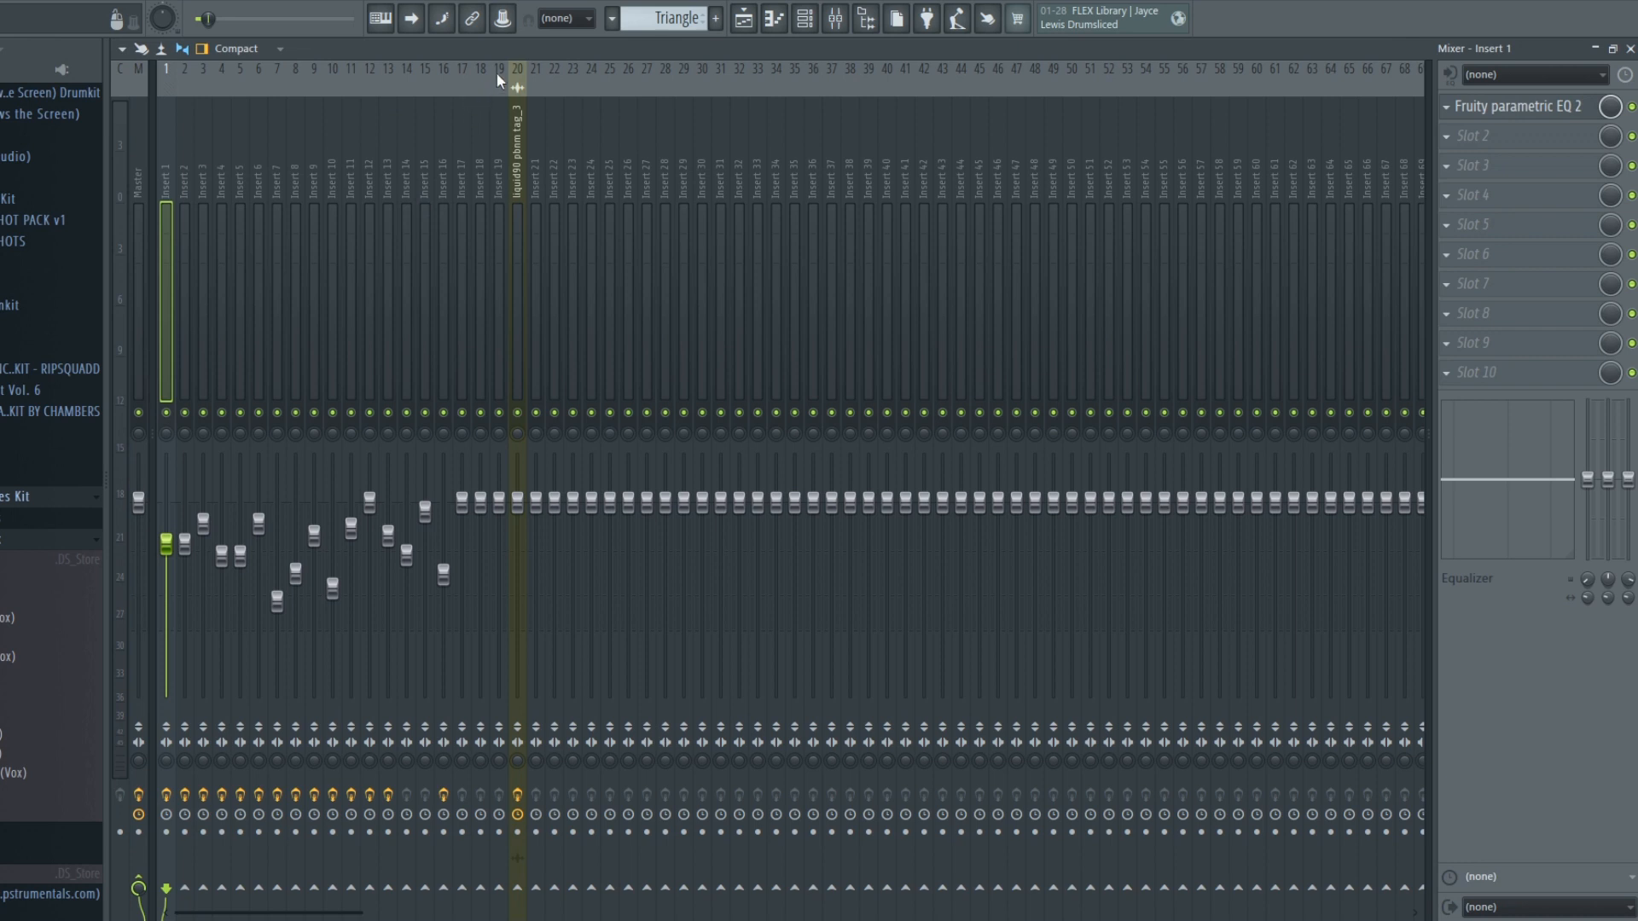
{"action": "left_click", "coordinate": [185, 183]}
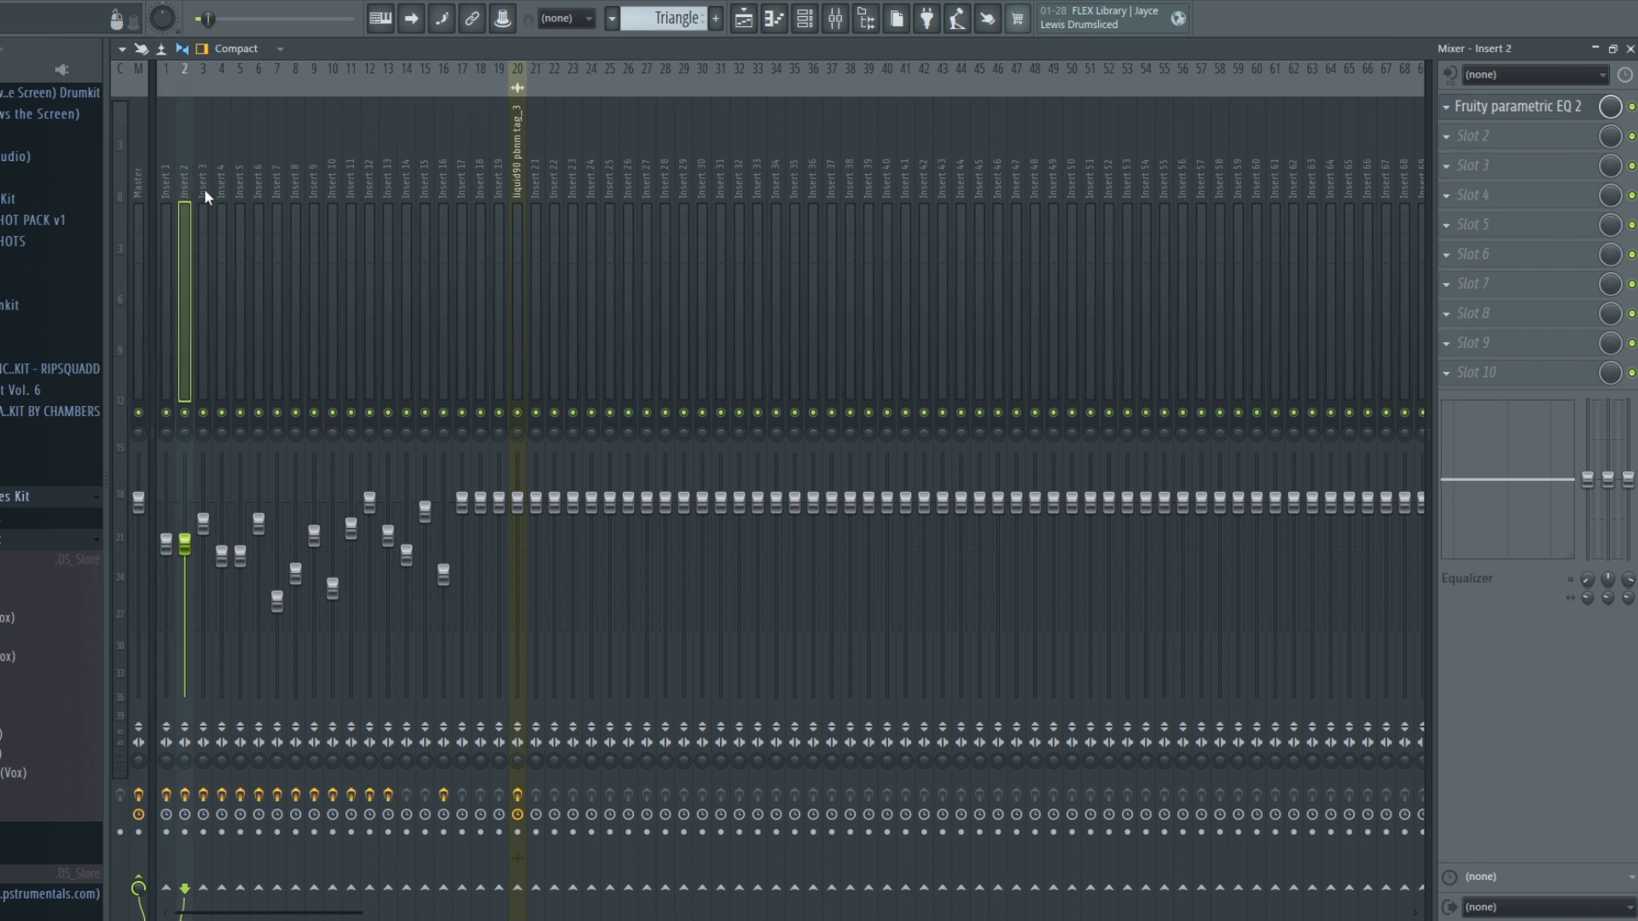
{"action": "left_click", "coordinate": [203, 188]}
{"action": "left_click", "coordinate": [1487, 107]}
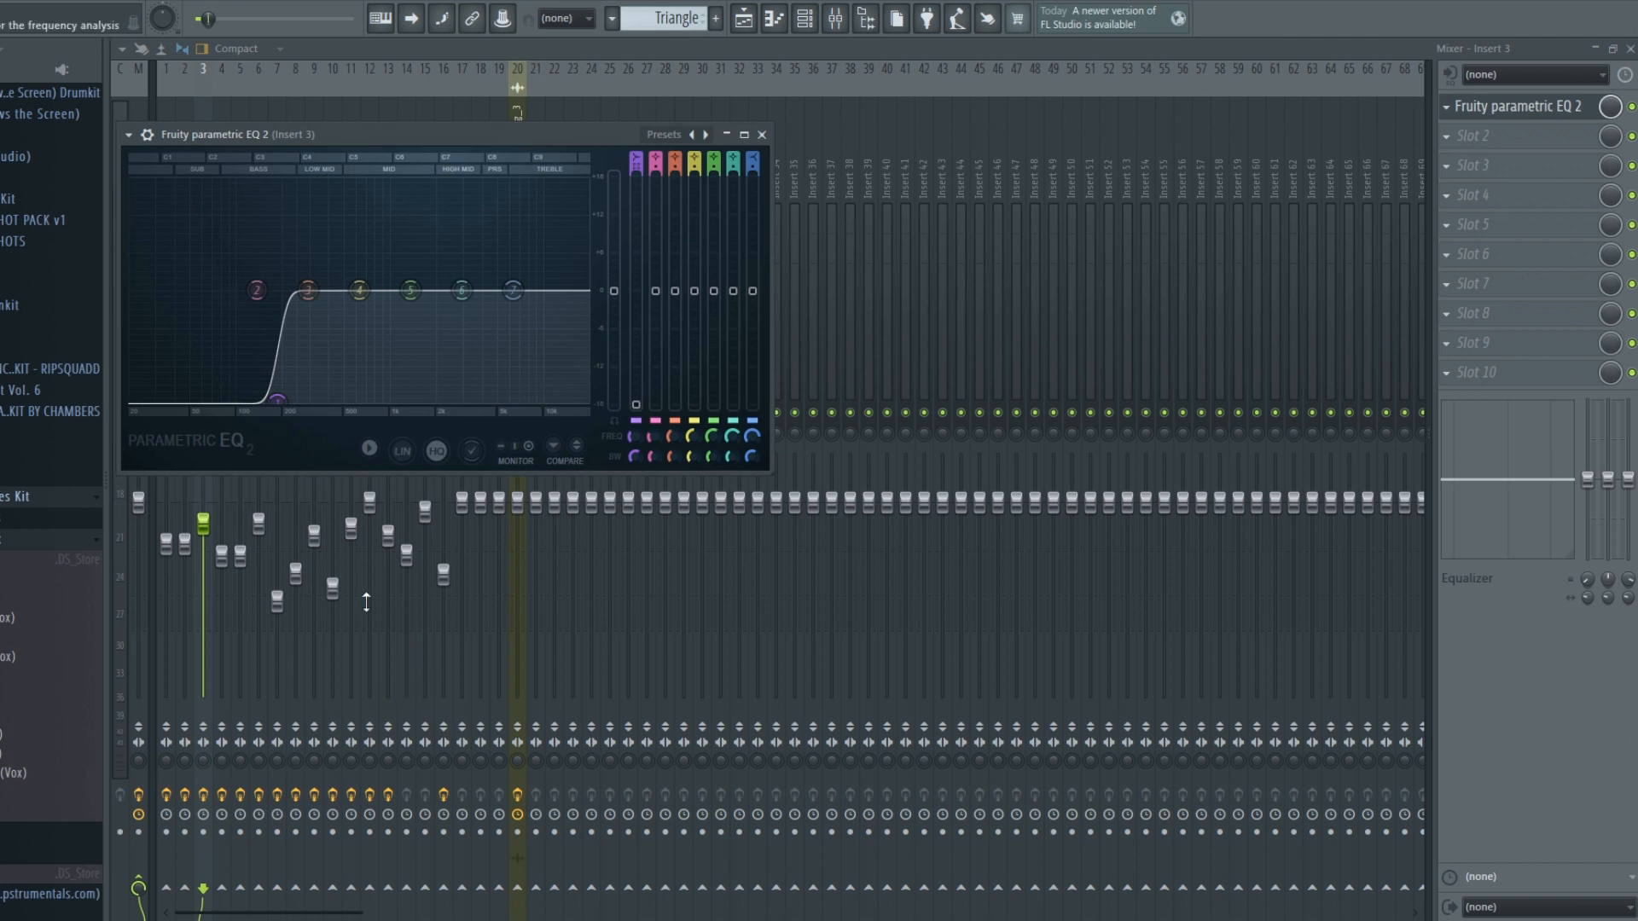
{"action": "left_click_drag", "start_coordinate": [272, 398], "coordinate": [285, 398]}
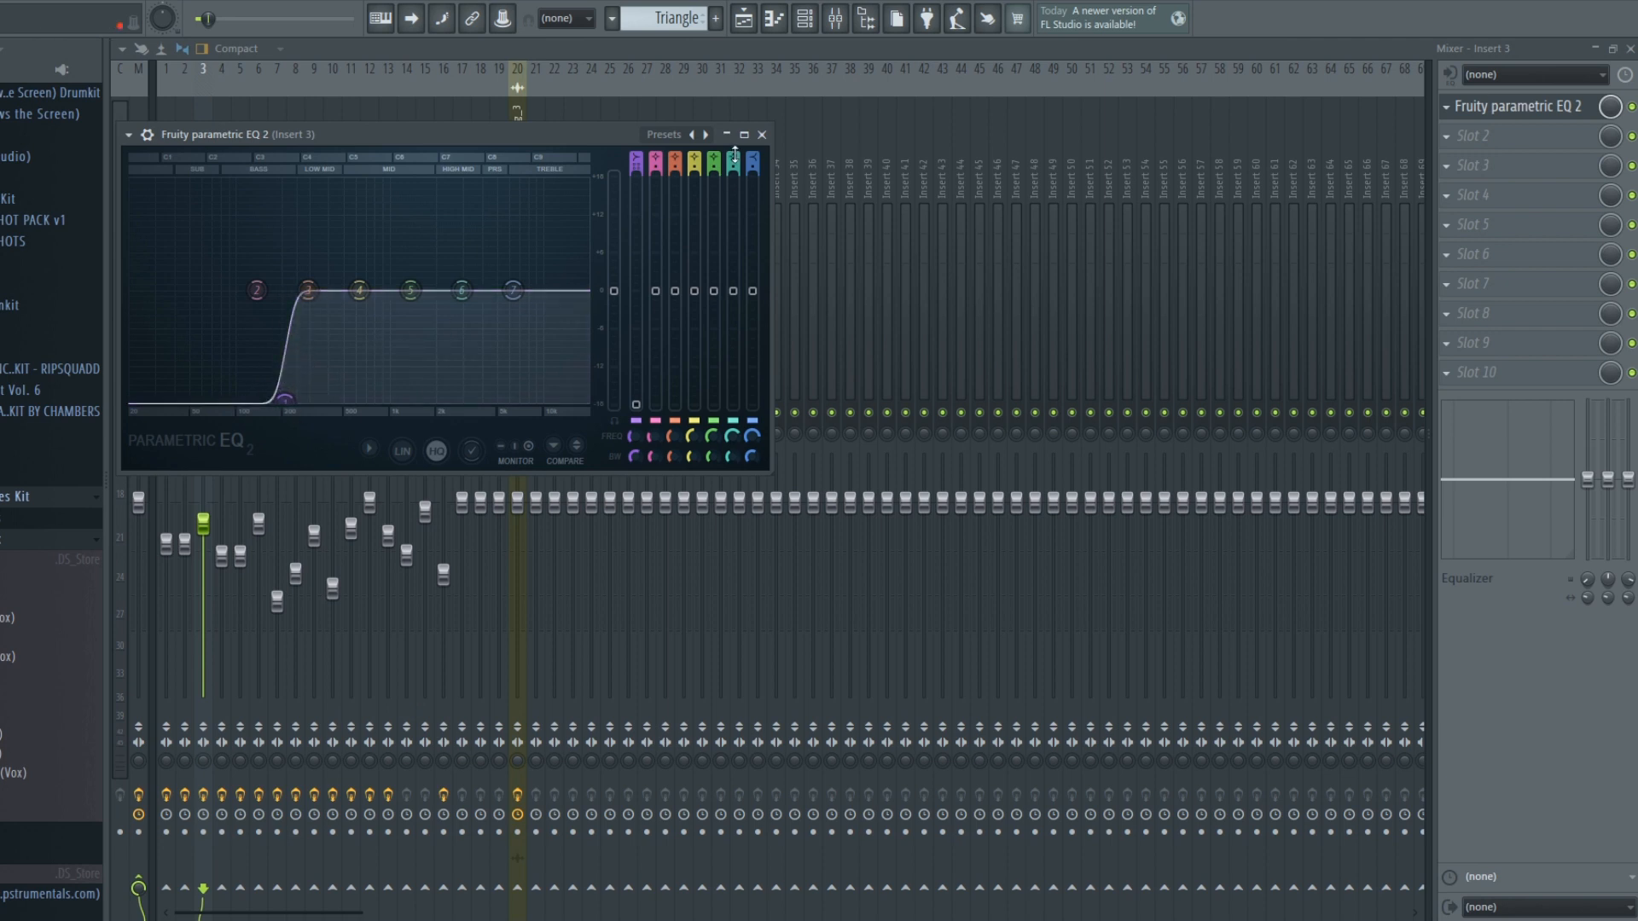
{"action": "left_click", "coordinate": [762, 134]}
Step: Look through the effects on the mixer tracks from Insert 2 onward, ending on Insert 7
{"action": "left_click", "coordinate": [188, 209]}
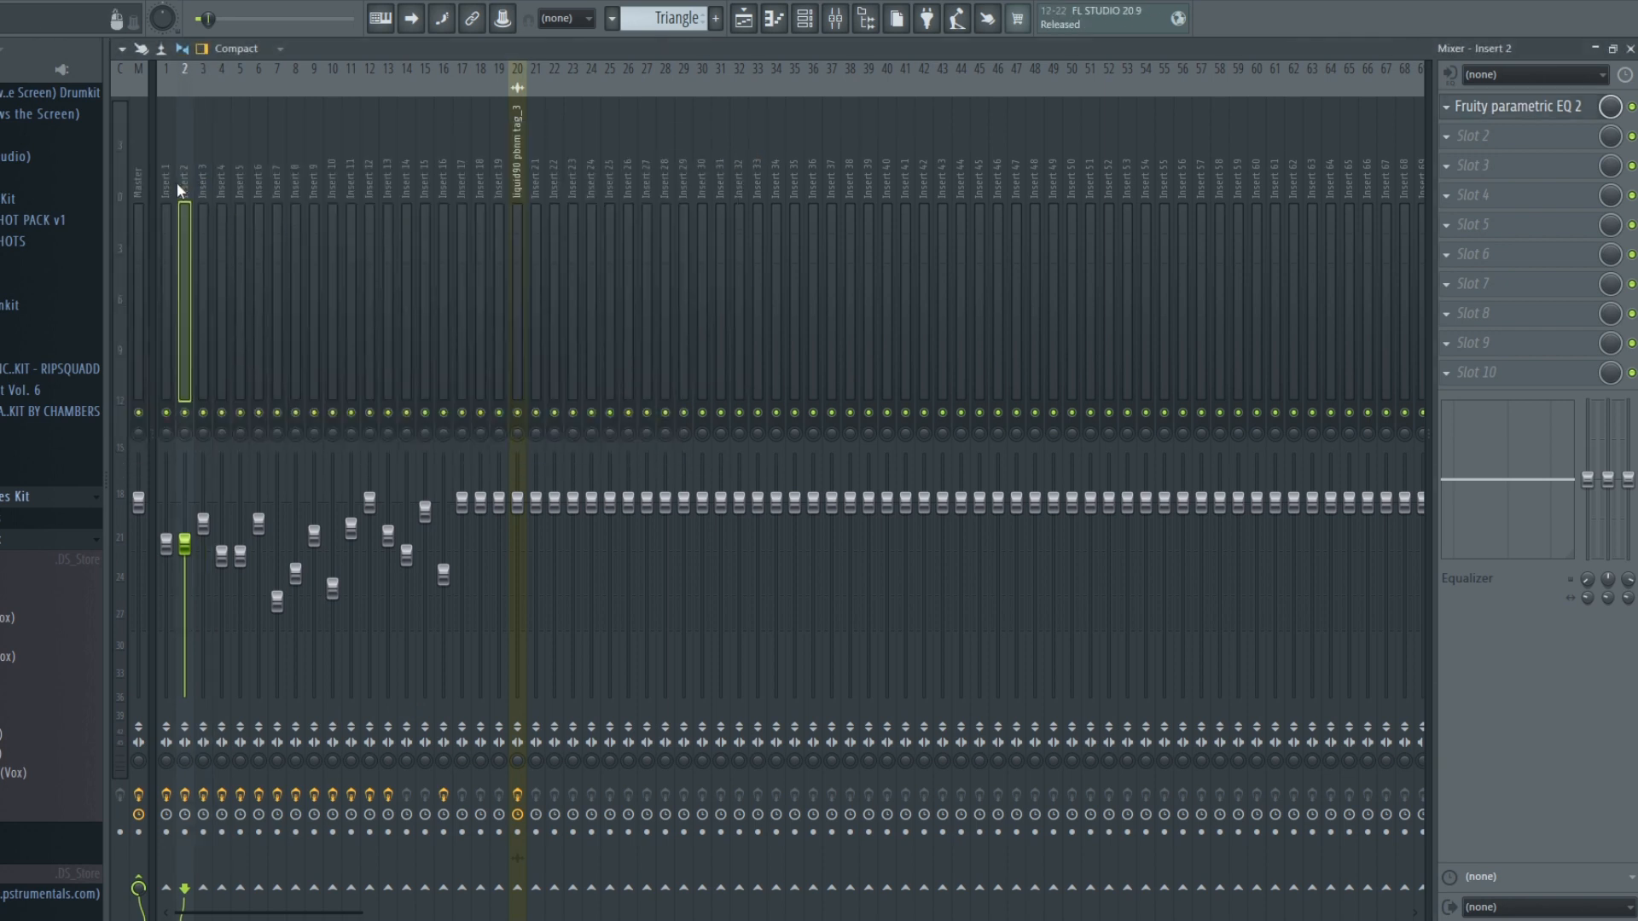
{"action": "left_click", "coordinate": [202, 184]}
{"action": "left_click", "coordinate": [224, 182]}
{"action": "left_click", "coordinate": [236, 184]}
{"action": "left_click", "coordinate": [260, 182]}
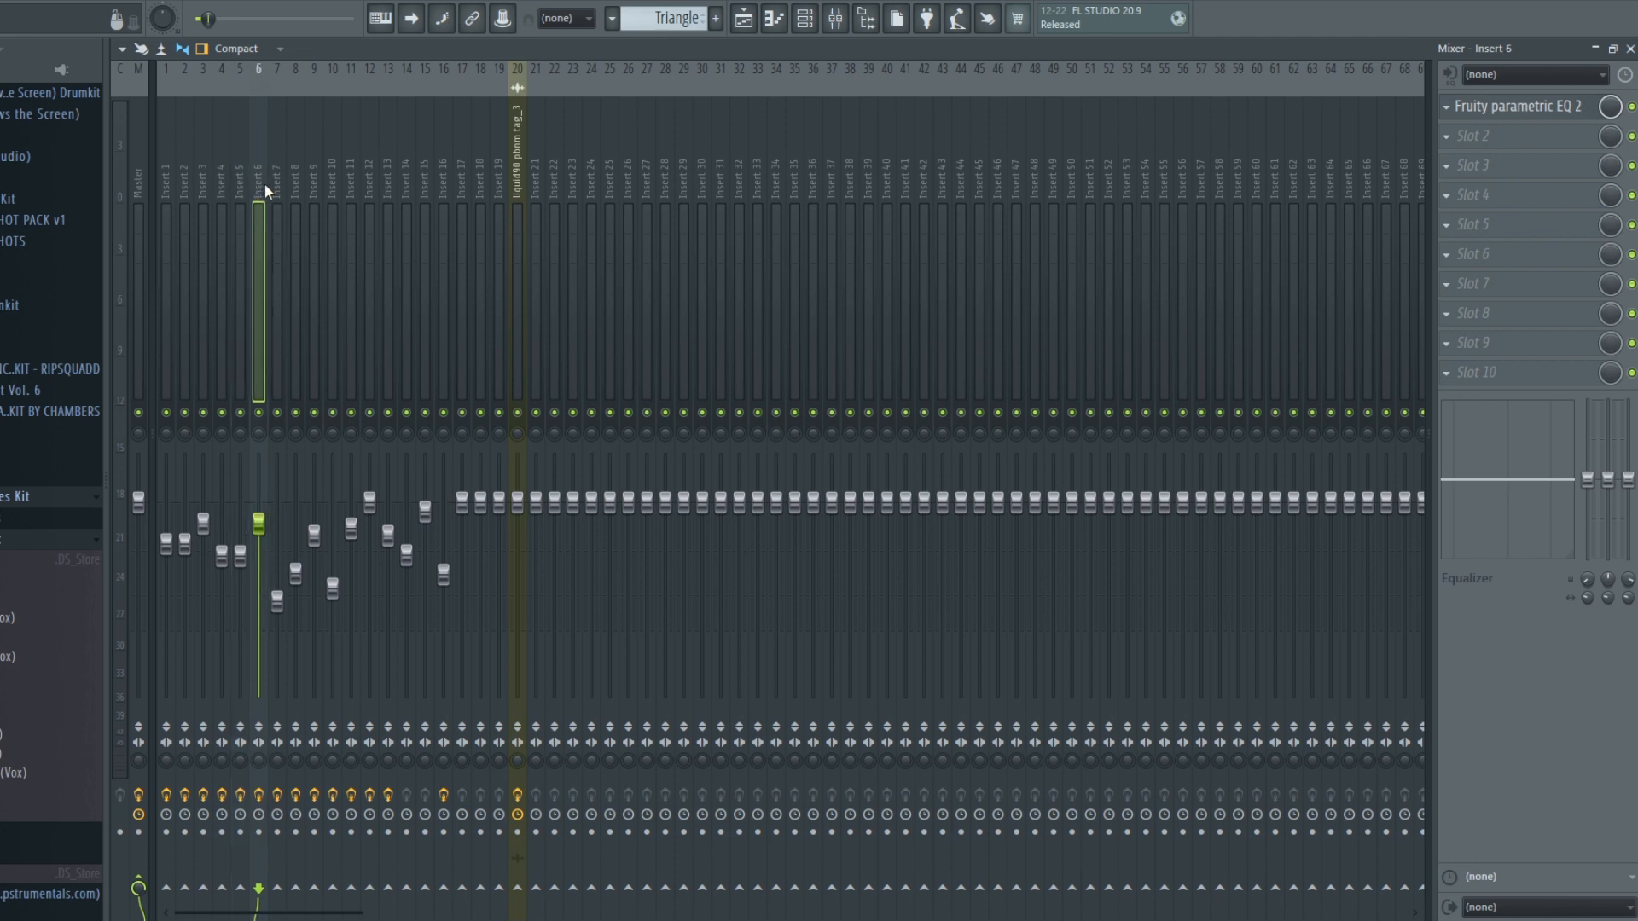
{"action": "left_click", "coordinate": [277, 183]}
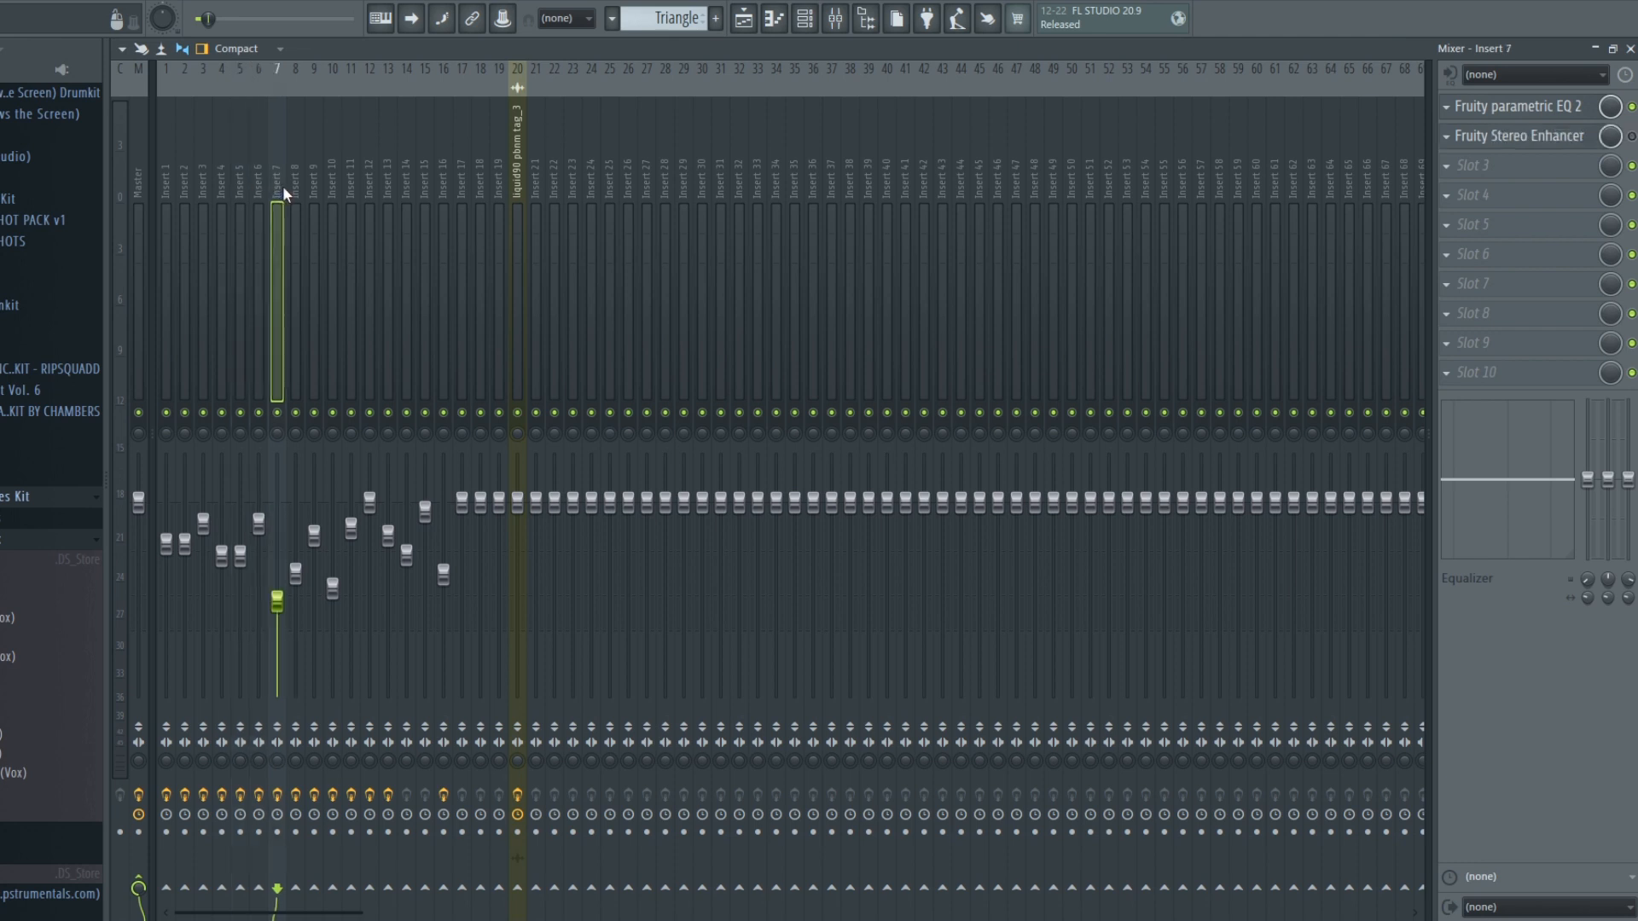
{"action": "left_click", "coordinate": [307, 183]}
{"action": "left_click", "coordinate": [278, 182]}
Step: Check which channel uses which mixer track in the channel rack, return to the mixer and view the effects on Insert 8
{"action": "left_click", "coordinate": [804, 18]}
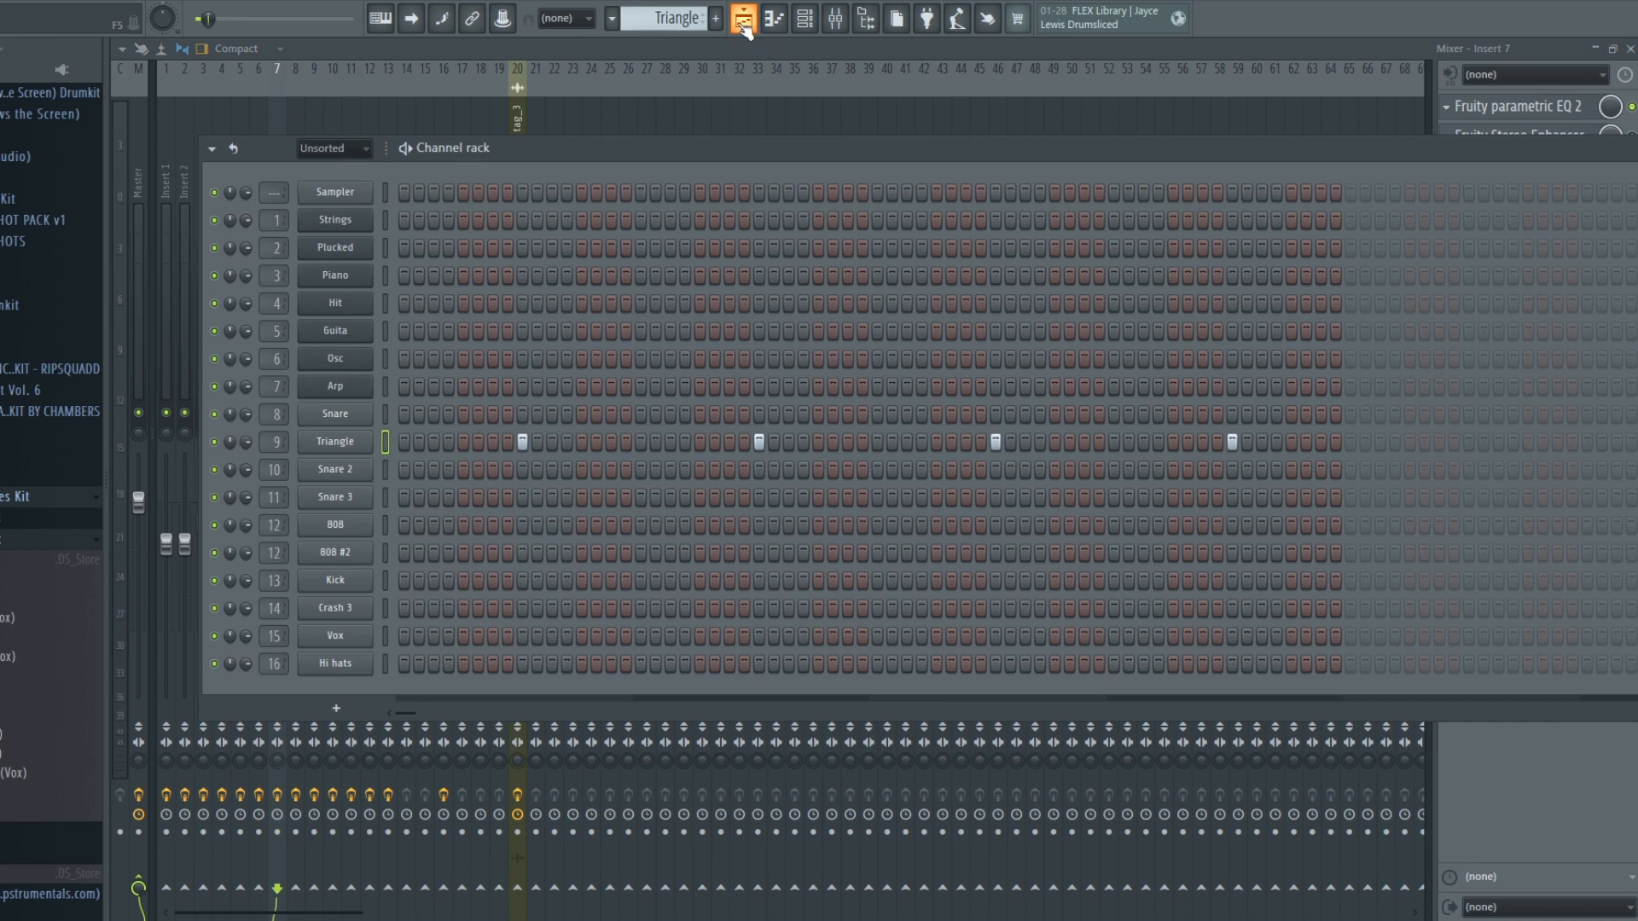
{"action": "left_click", "coordinate": [835, 17]}
{"action": "left_click", "coordinate": [295, 182]}
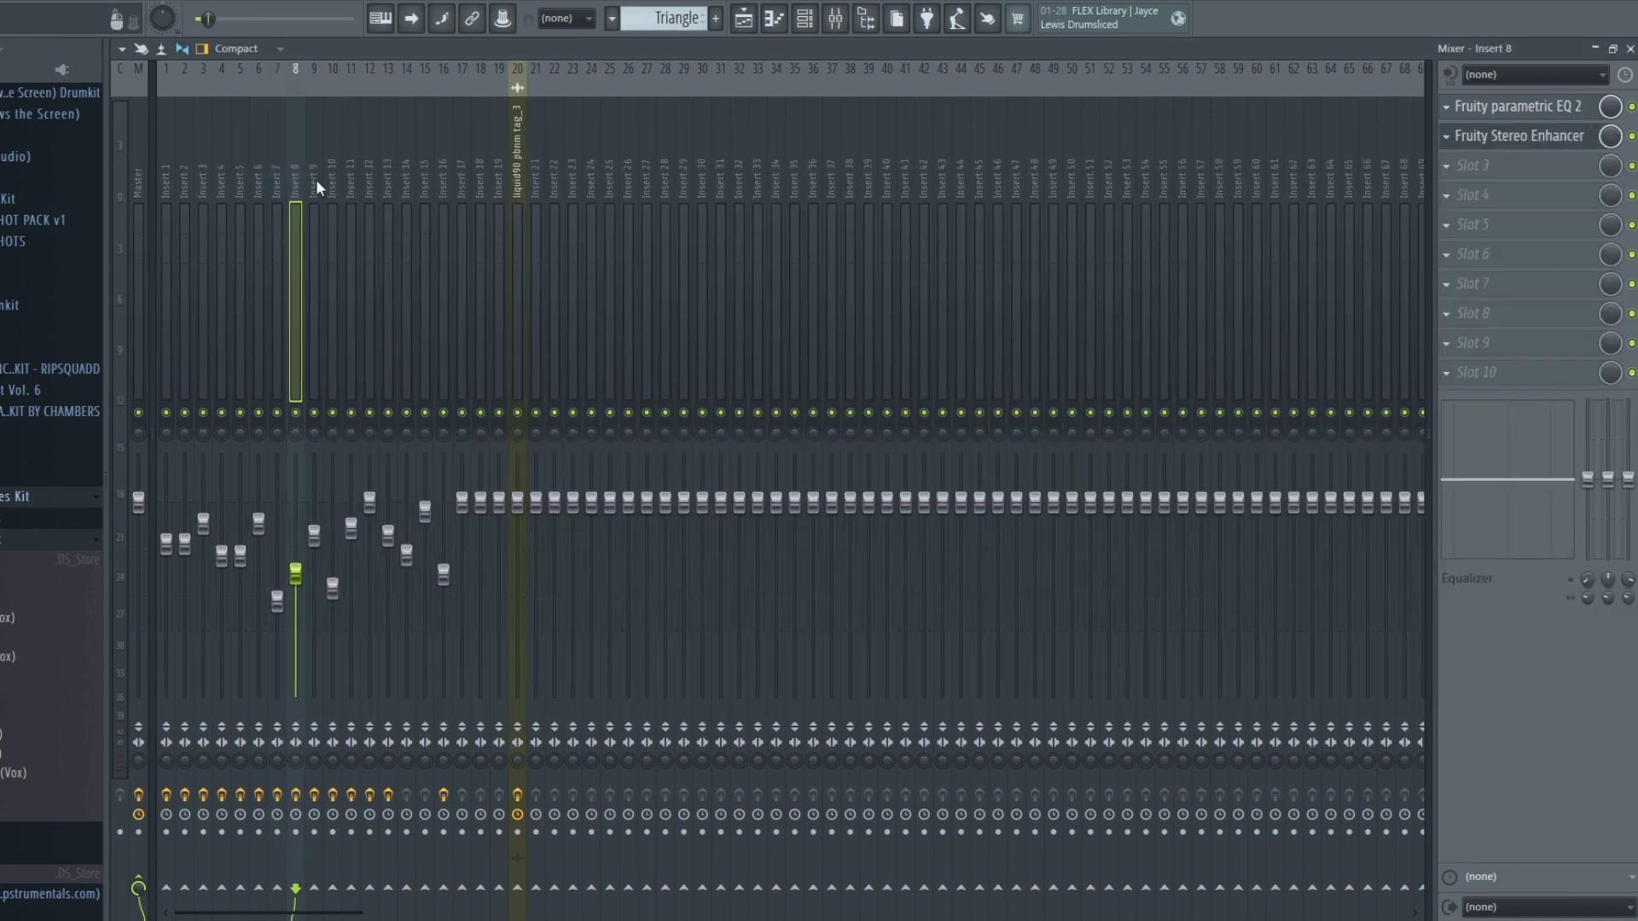
Step: Leave the mixer and show the Triangle pattern's piano roll with the channel rack over it
{"action": "left_click", "coordinate": [742, 20]}
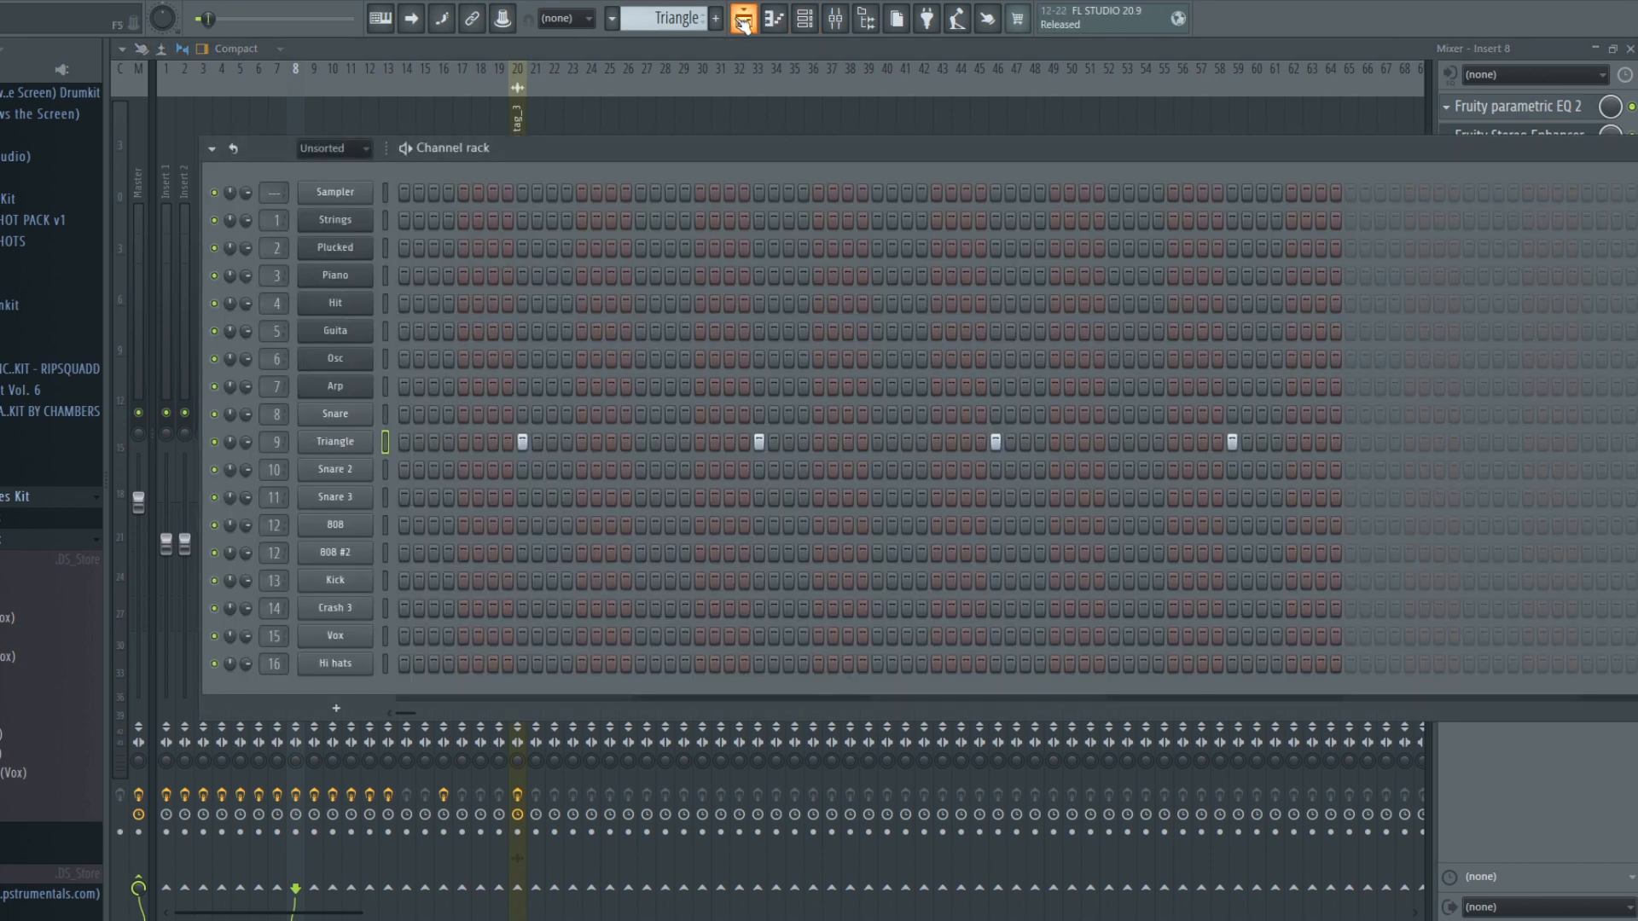
{"action": "left_click", "coordinate": [743, 19]}
{"action": "left_click", "coordinate": [774, 18]}
{"action": "left_click", "coordinate": [805, 18]}
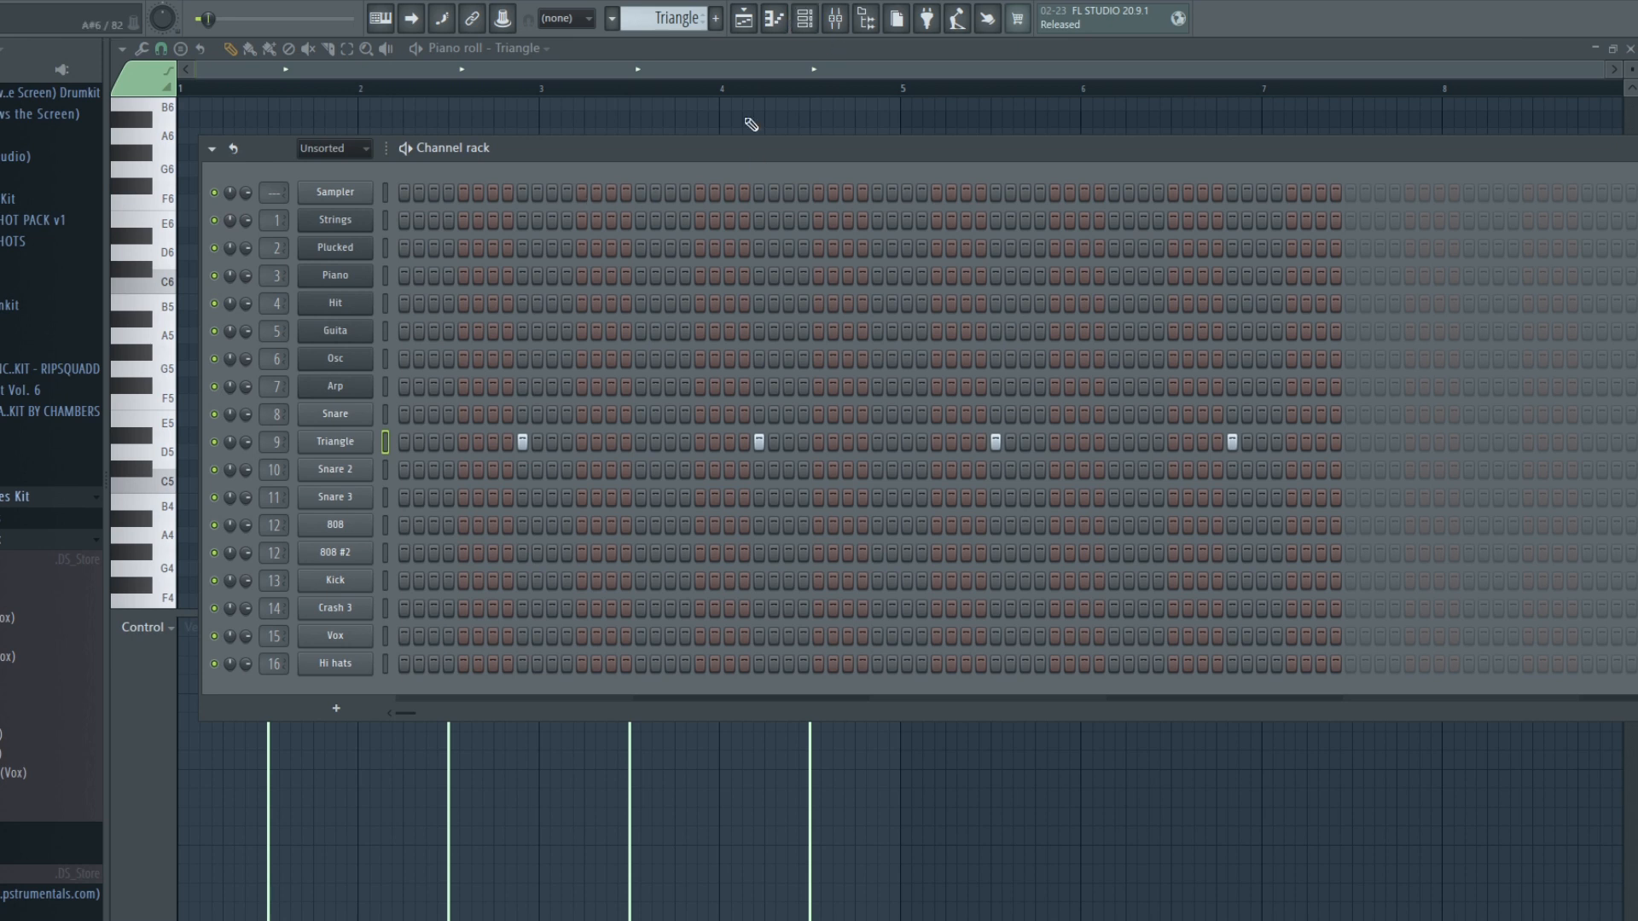
Step: Return to the mixer, view Insert 8's Fruity parametric EQ 2 and Fruity Stereo Enhancer, and check the effect slots of Inserts 9 and 11
{"action": "left_click", "coordinate": [835, 18]}
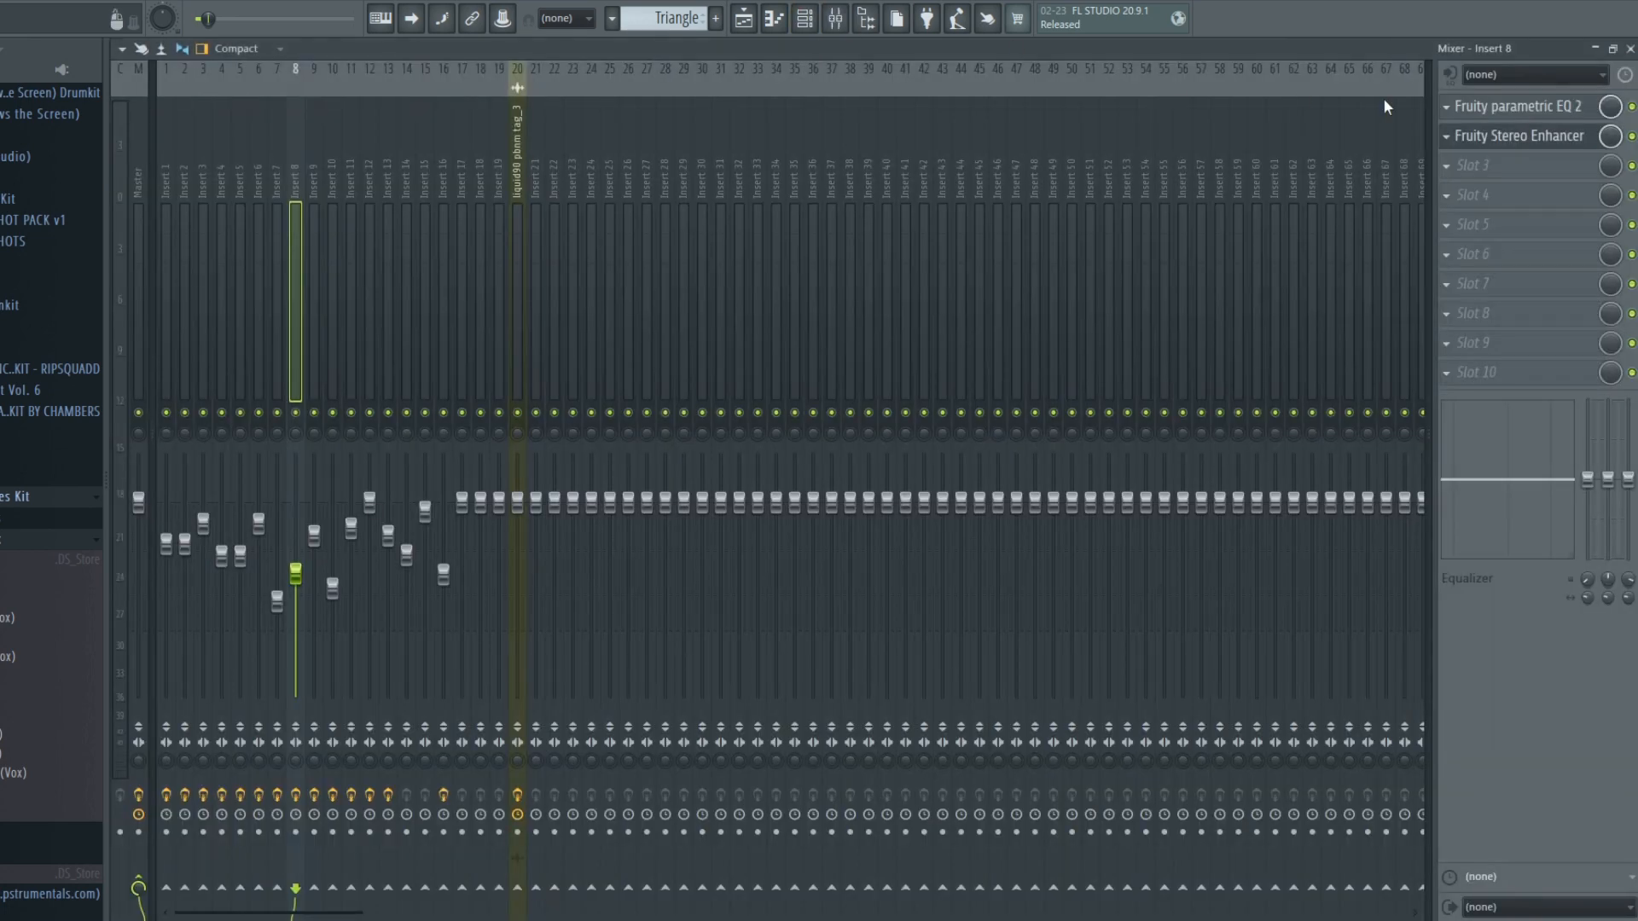
{"action": "left_click", "coordinate": [1555, 110]}
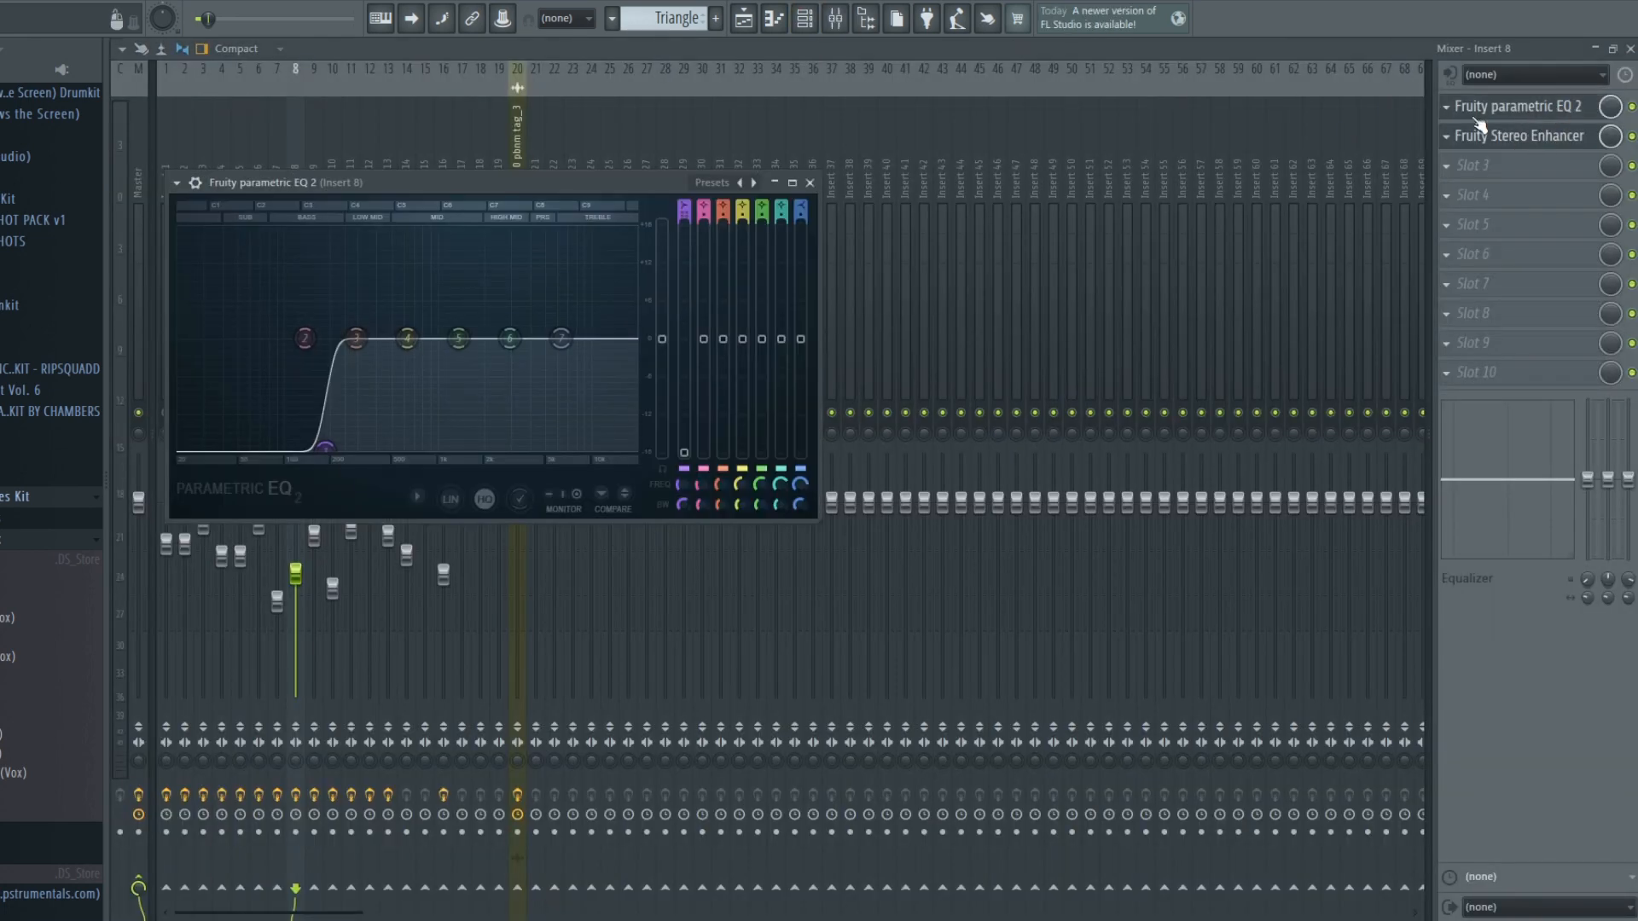
{"action": "left_click", "coordinate": [809, 182]}
{"action": "left_click", "coordinate": [1514, 137]}
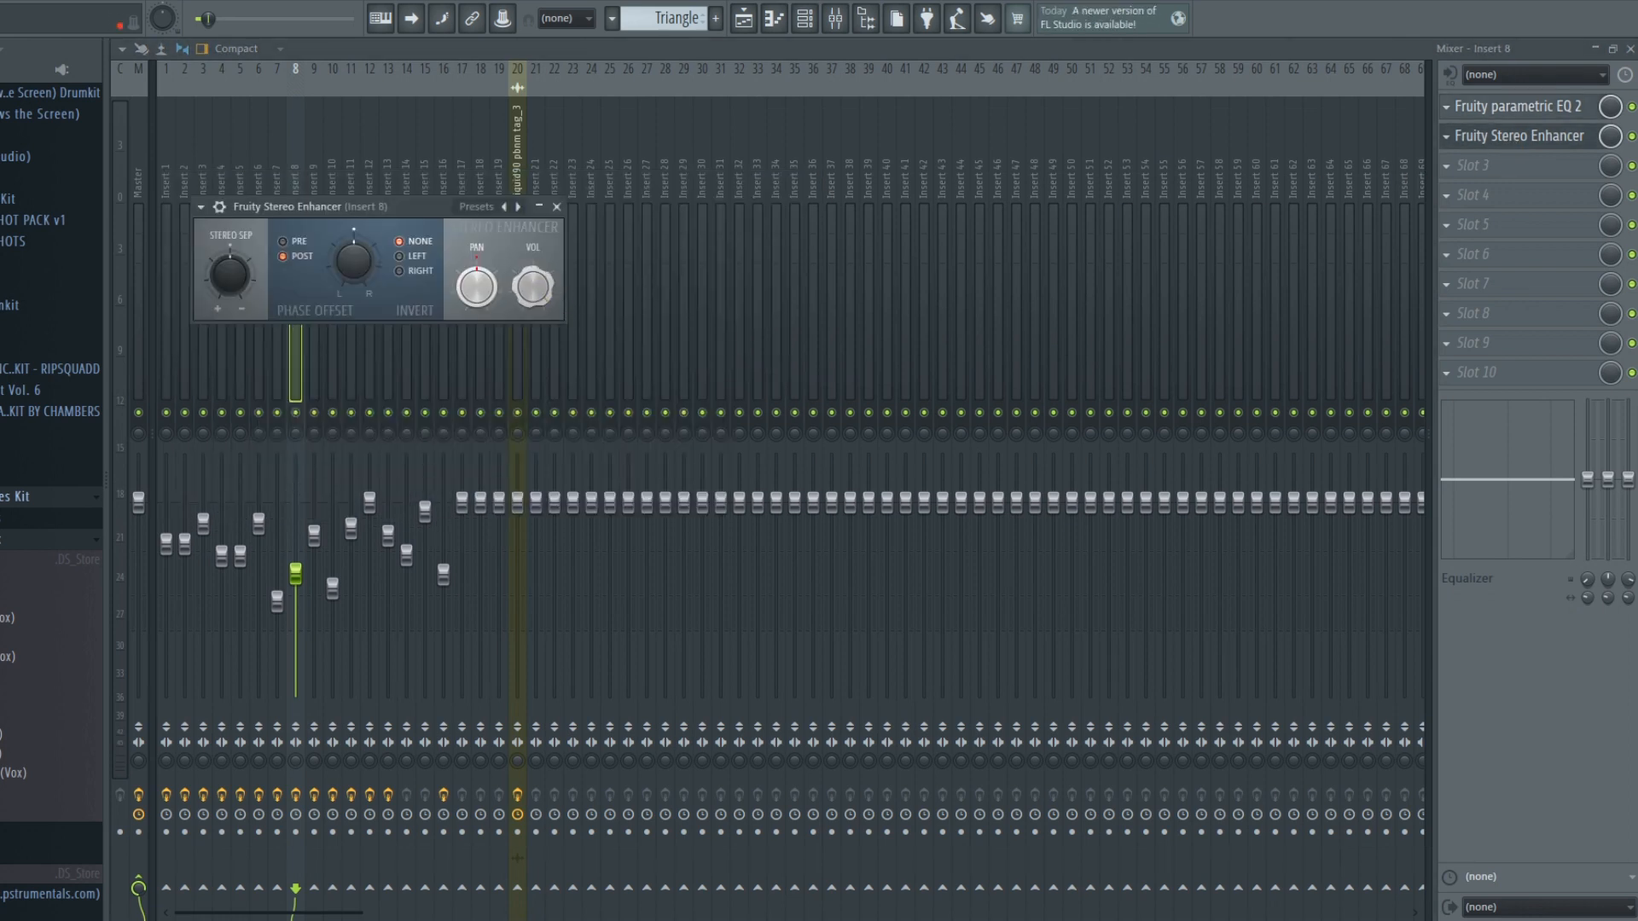
{"action": "left_click", "coordinate": [556, 207]}
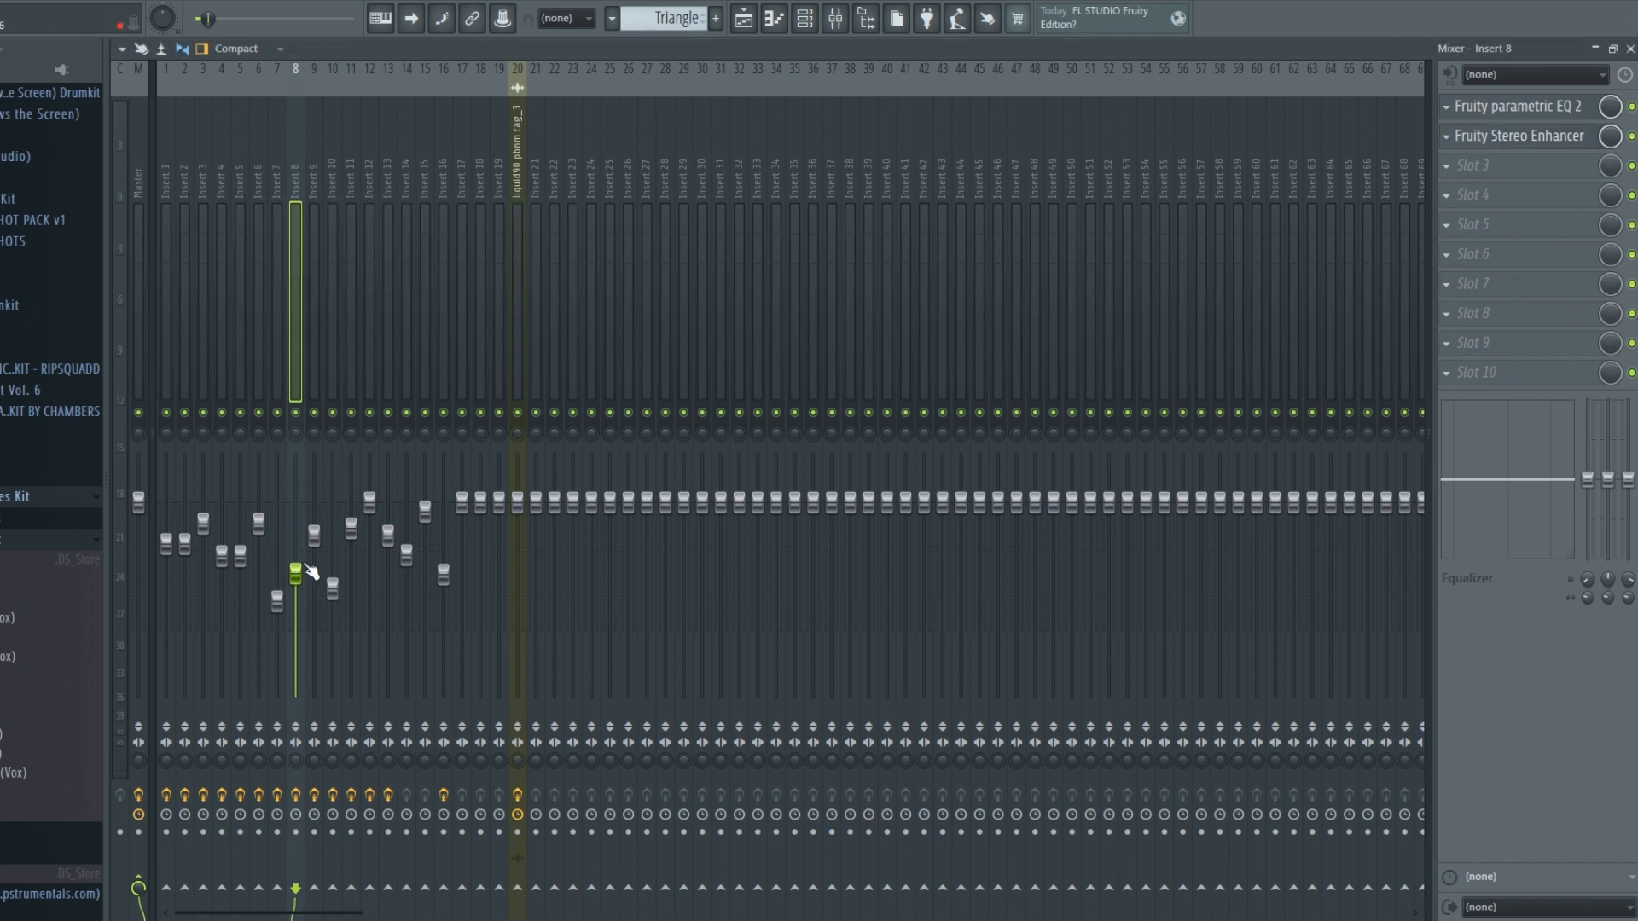
{"action": "left_click", "coordinate": [314, 166]}
{"action": "left_click", "coordinate": [348, 173]}
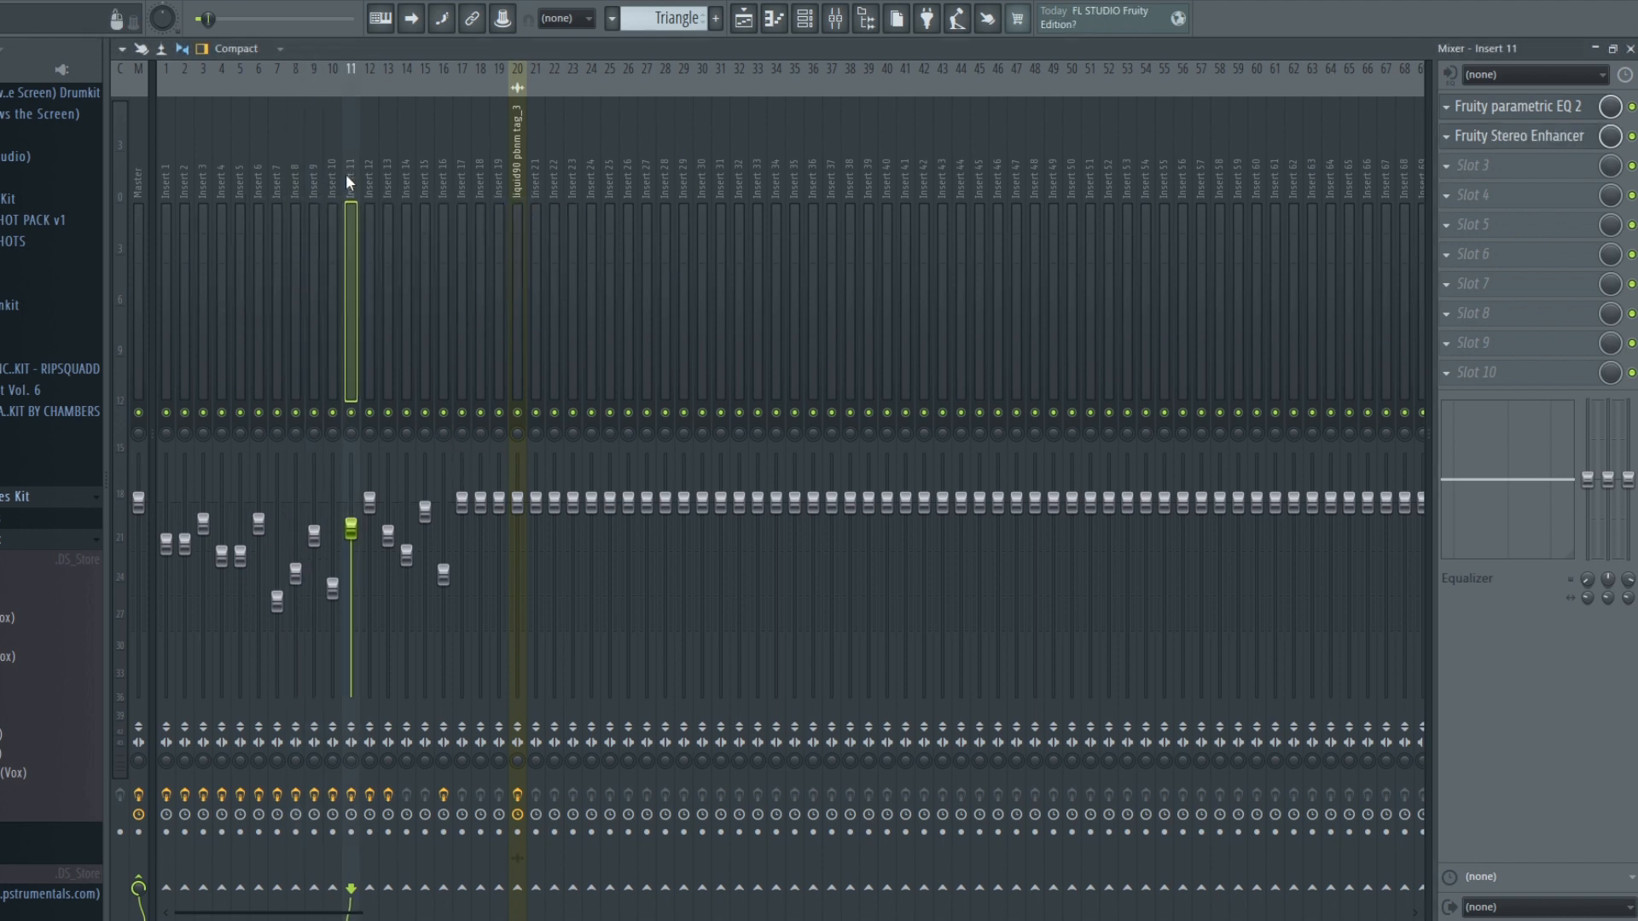
Step: Shift band 3 of Insert 12's Fruity parametric EQ 2 slightly lower in frequency and close the equalizer
{"action": "left_click", "coordinate": [369, 178]}
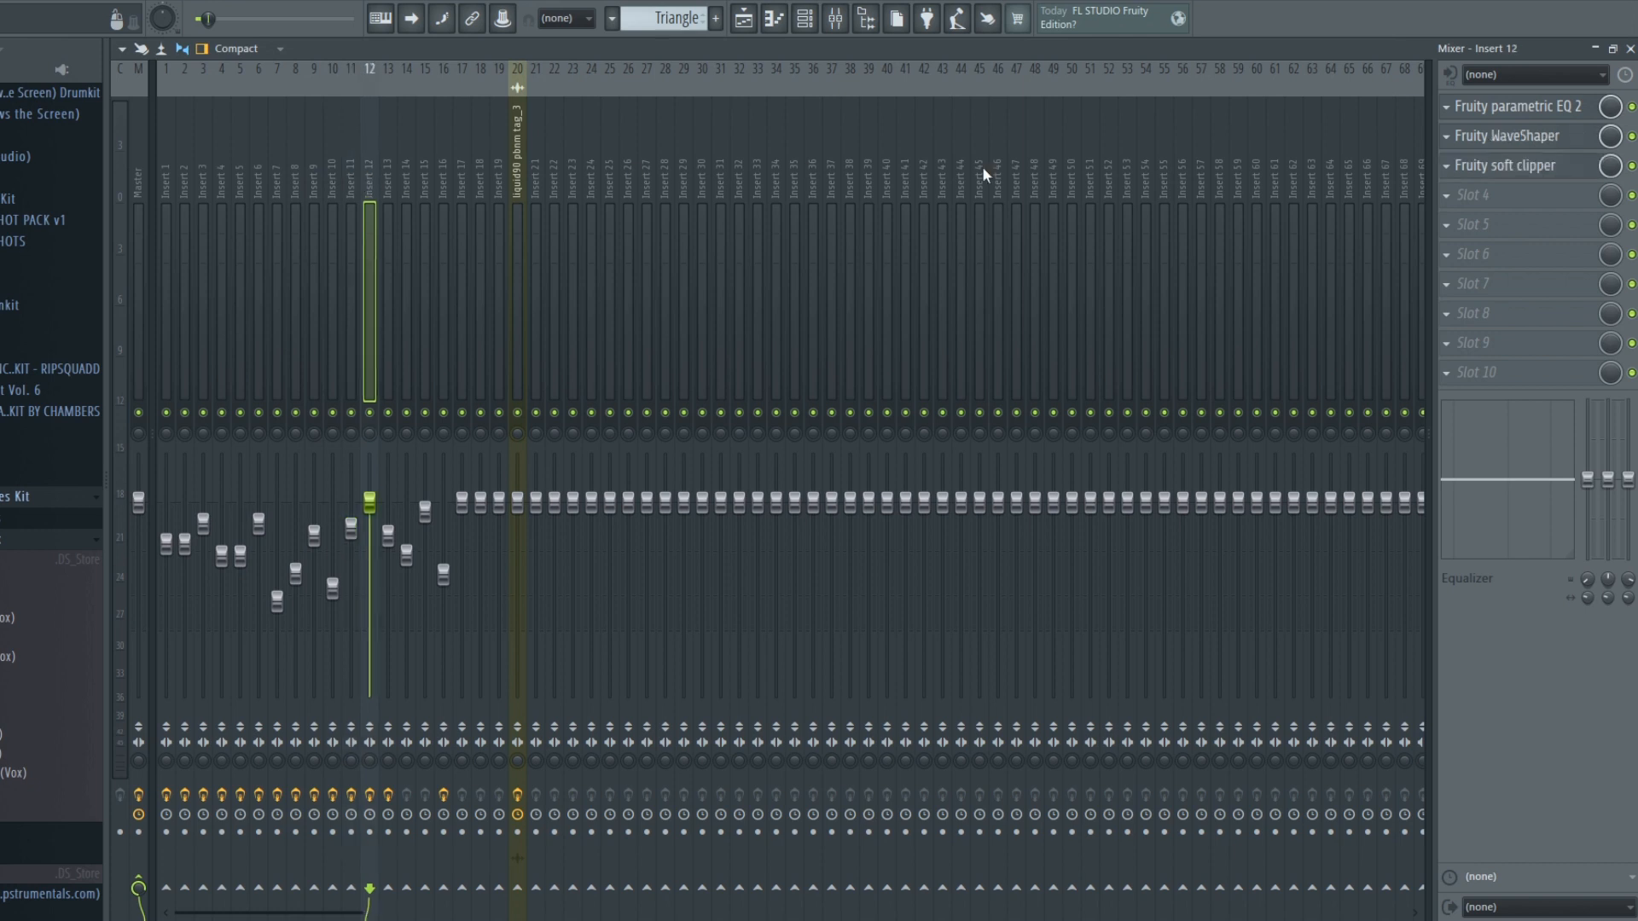
{"action": "left_click", "coordinate": [1501, 109]}
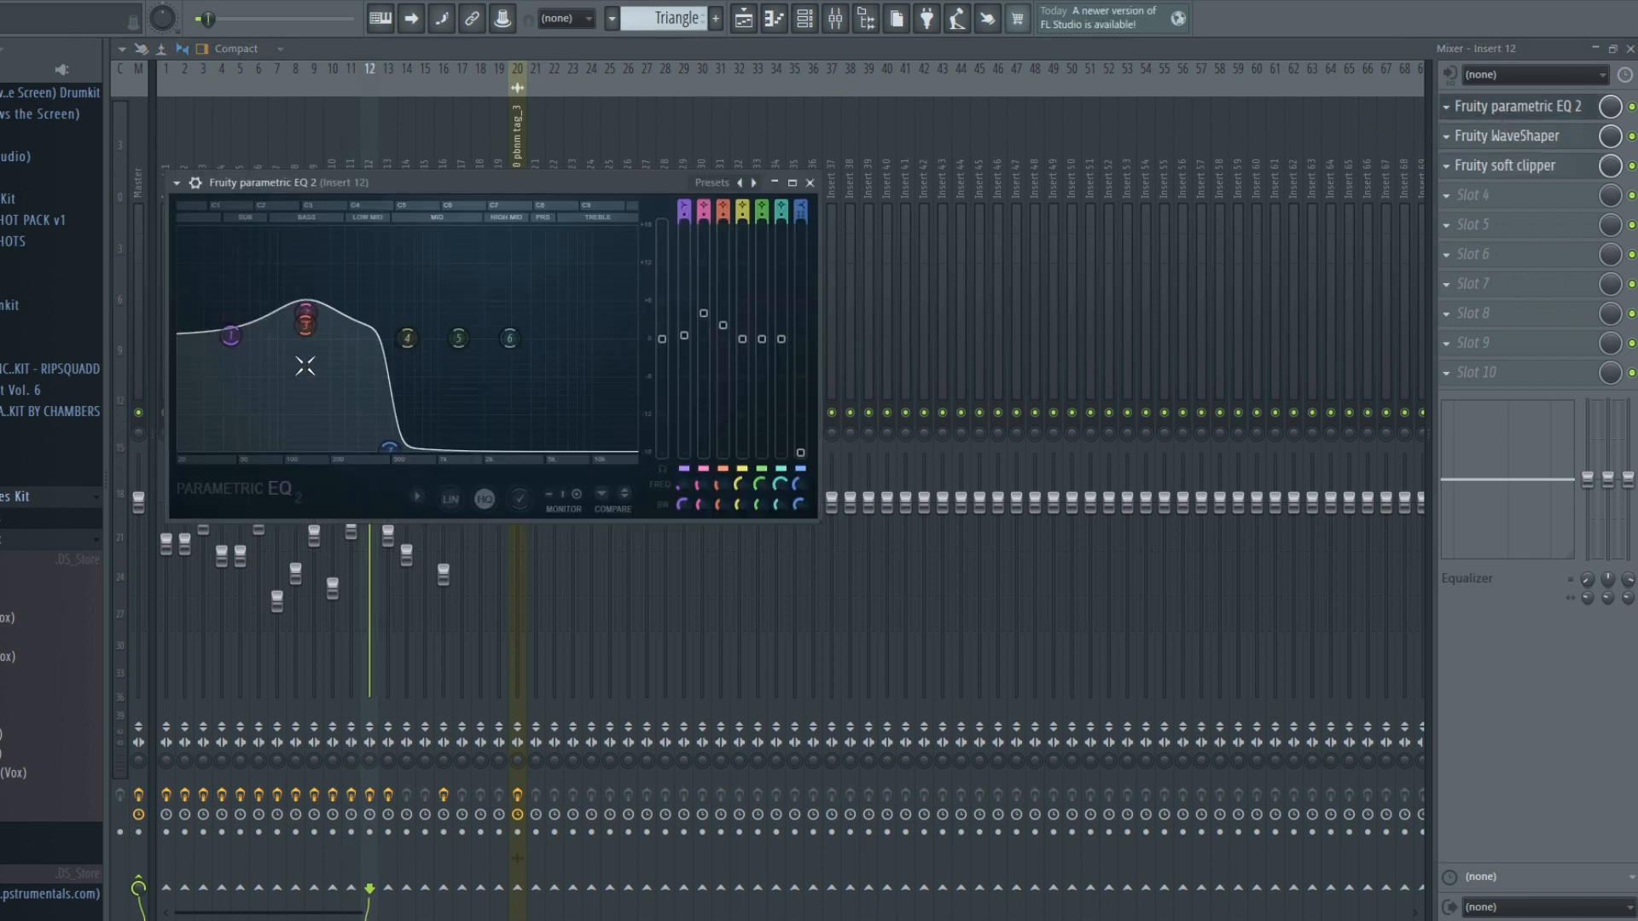
{"action": "left_click_drag", "start_coordinate": [308, 326], "coordinate": [287, 329]}
{"action": "left_click", "coordinate": [810, 184]}
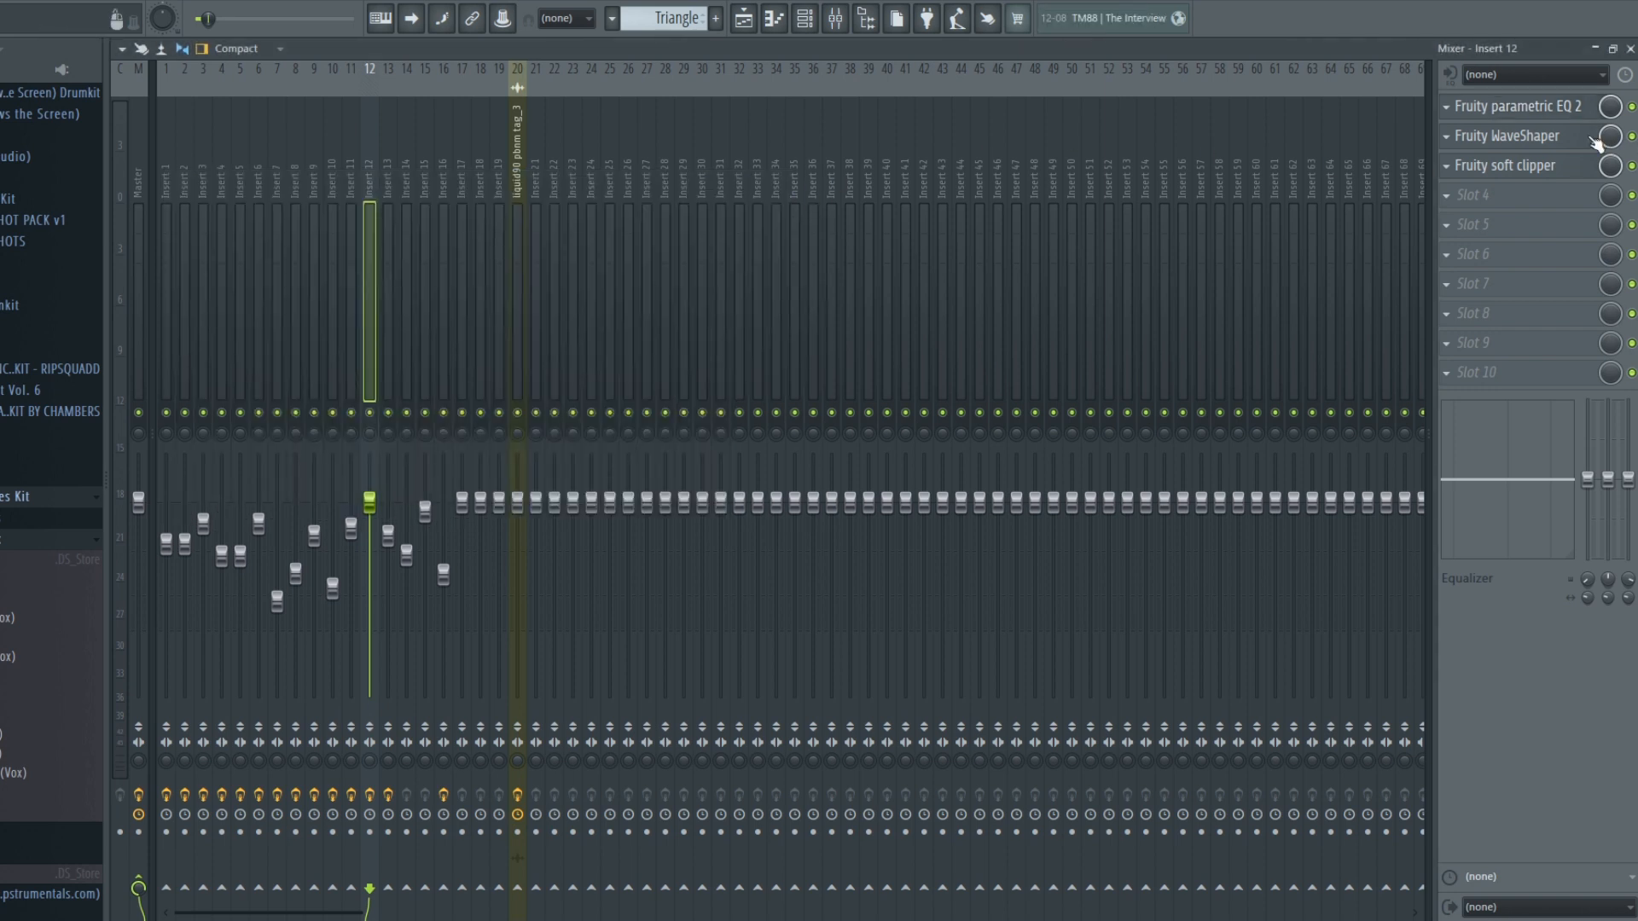
Step: Lower the midpoint of Insert 12's Fruity WaveShaper curve slightly to straighten it, and view the Fruity soft clipper
{"action": "left_click", "coordinate": [1559, 141]}
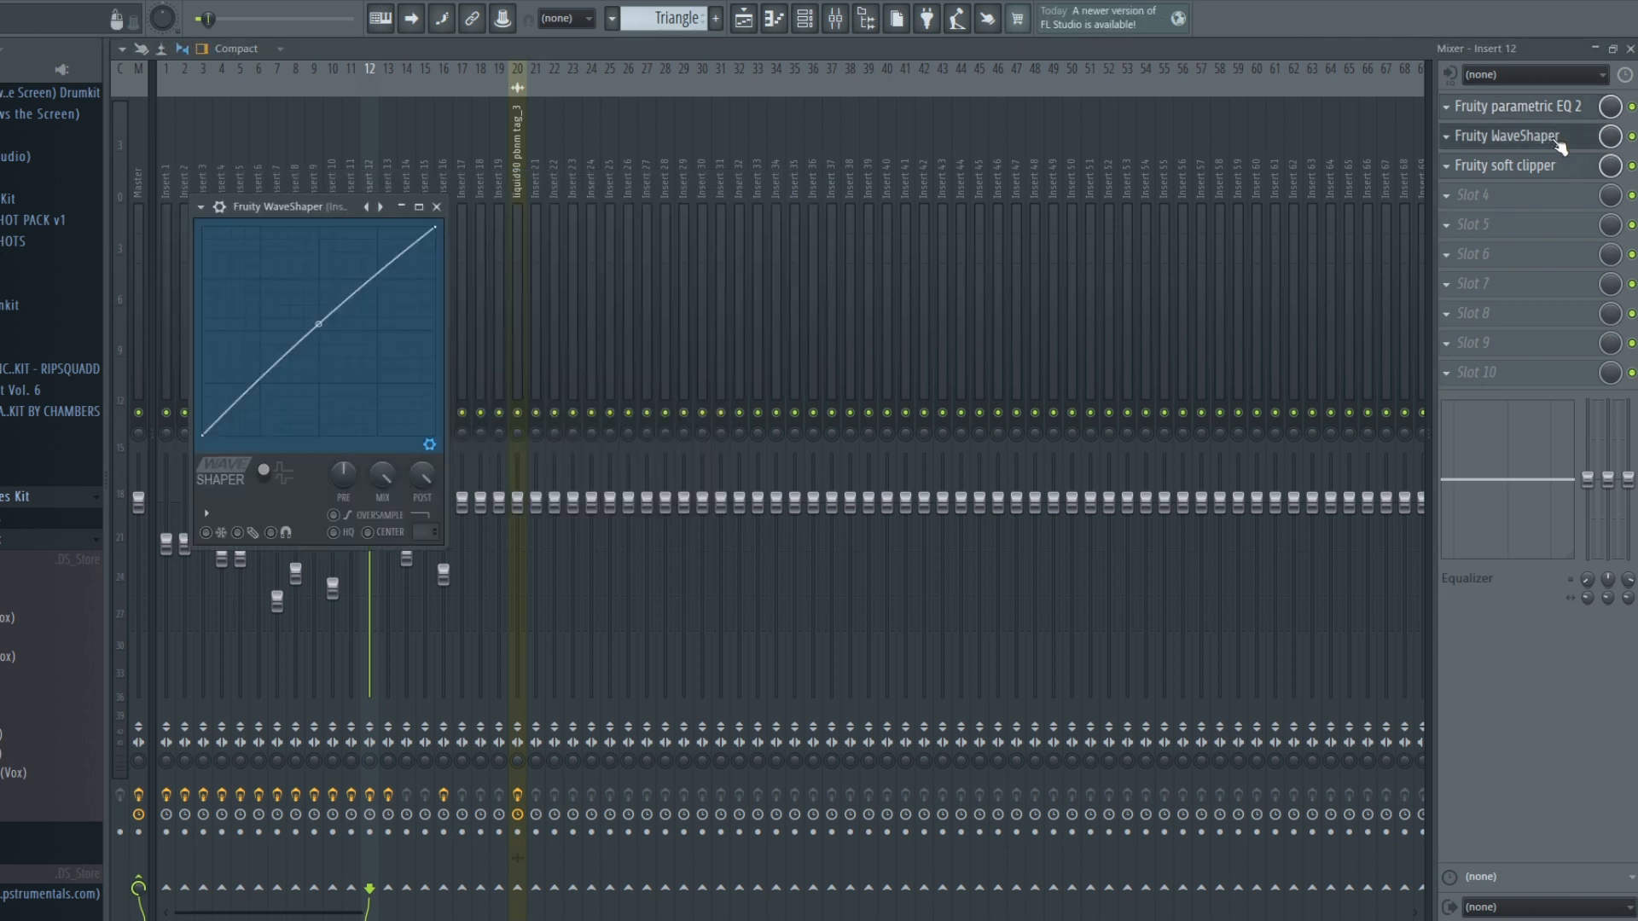
{"action": "mouse_move", "coordinate": [322, 324]}
{"action": "left_mouse_down"}
{"action": "mouse_move", "coordinate": [318, 266]}
{"action": "mouse_move", "coordinate": [318, 327]}
{"action": "left_mouse_up"}
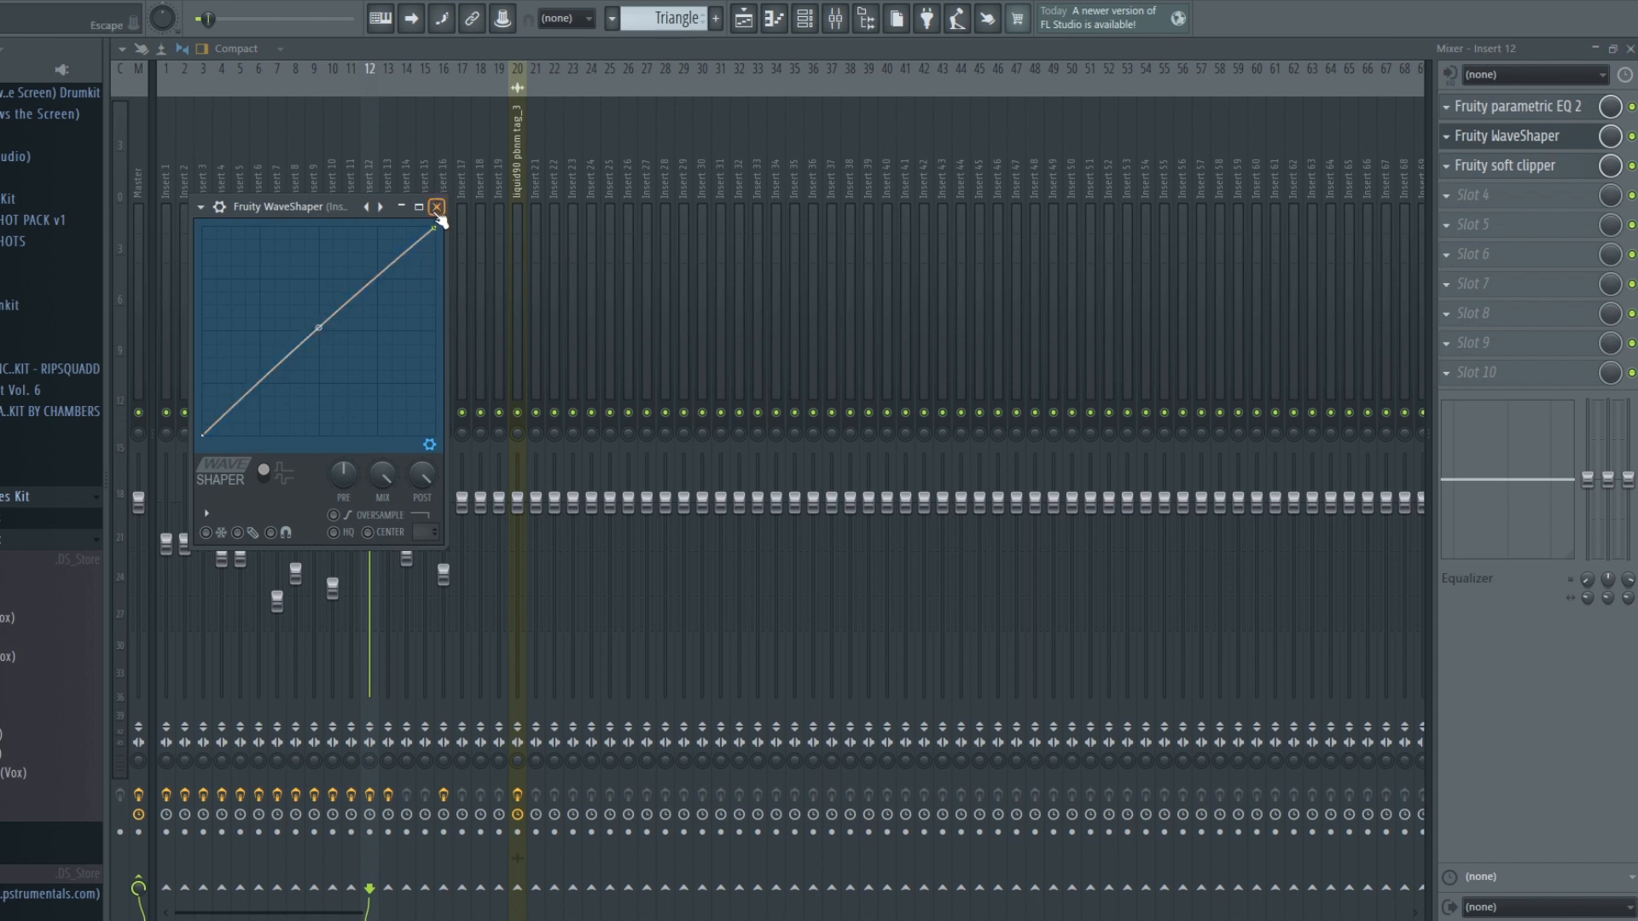
{"action": "left_click", "coordinate": [436, 207]}
{"action": "left_click", "coordinate": [1519, 167]}
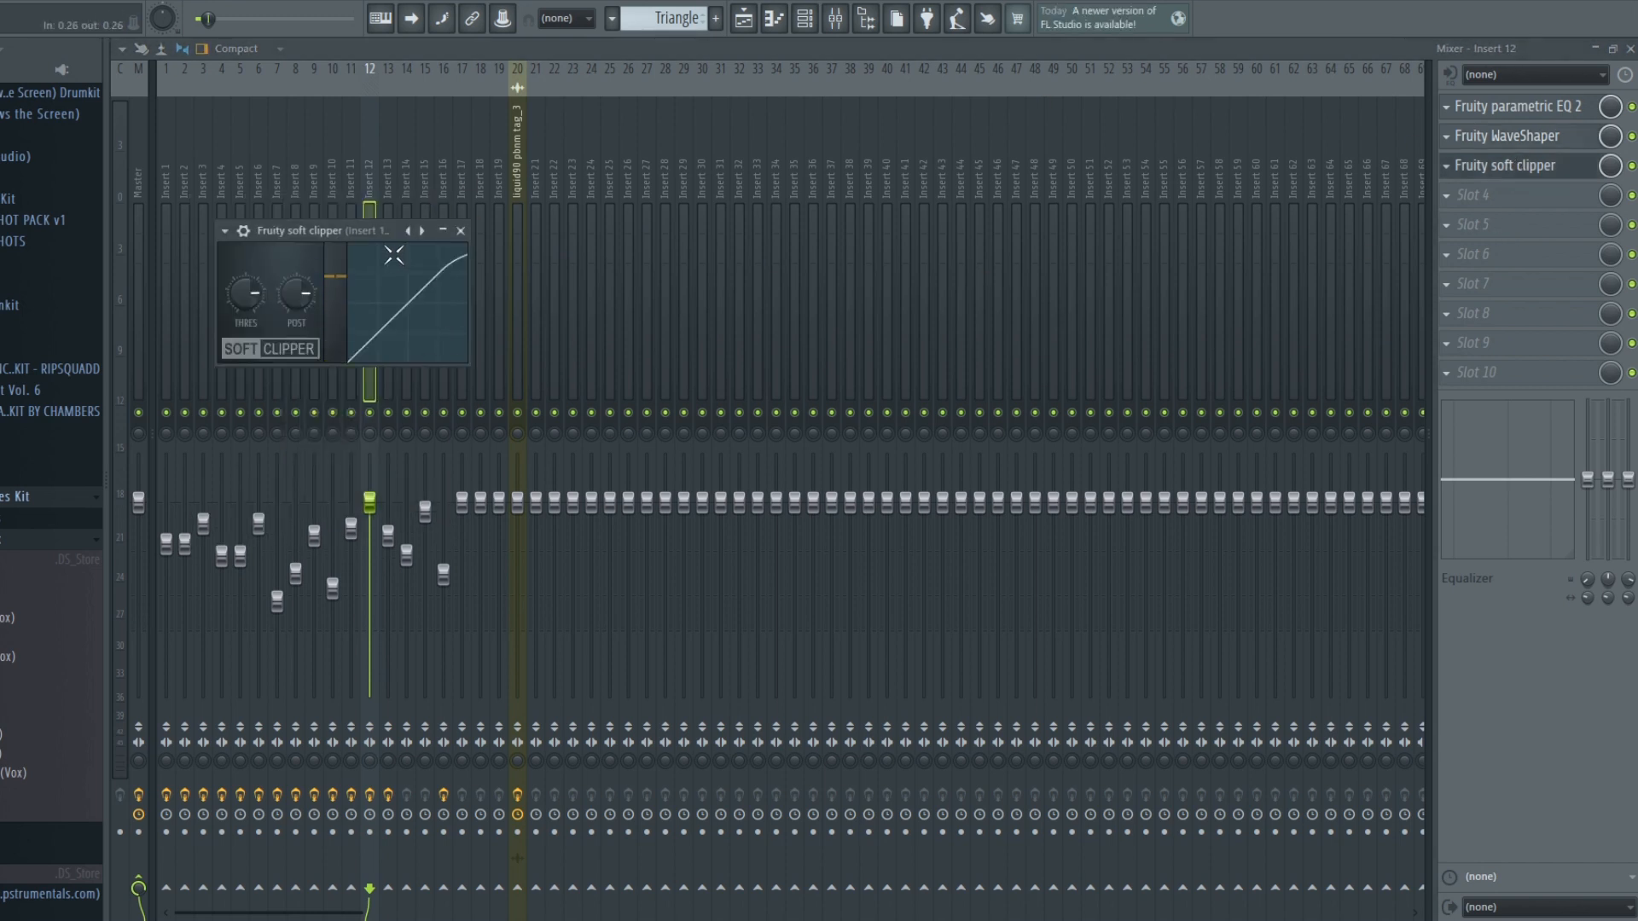
{"action": "left_click", "coordinate": [460, 231]}
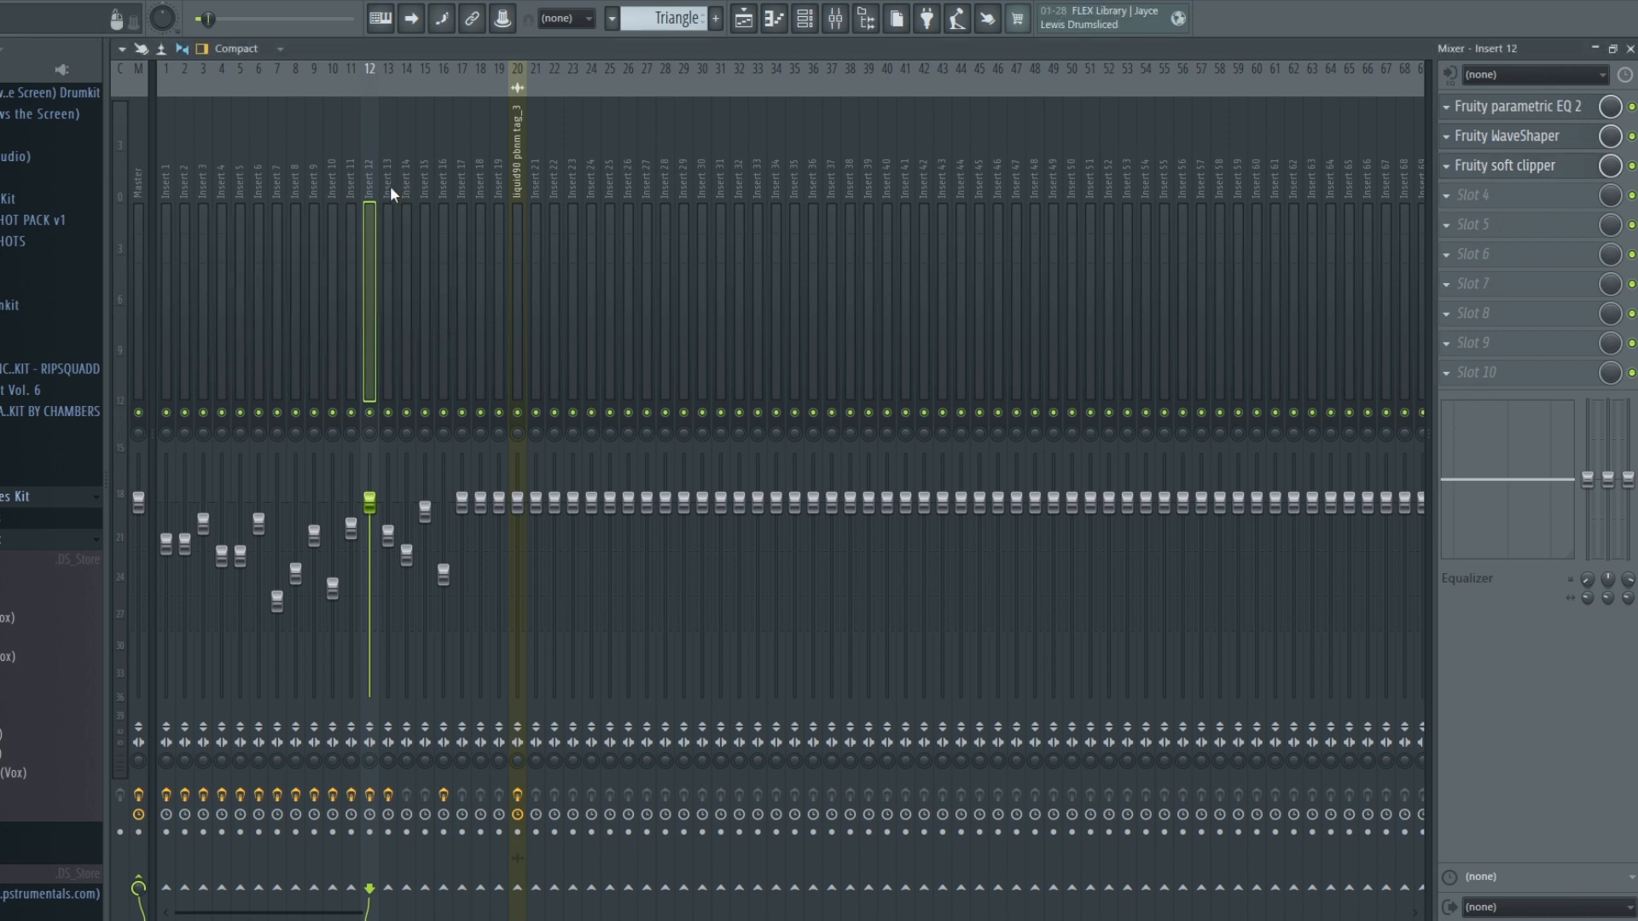
Step: View the bands of the Fruity parametric EQ 2 on Insert 13 and close it
{"action": "left_click", "coordinate": [391, 186]}
{"action": "left_click", "coordinate": [1550, 104]}
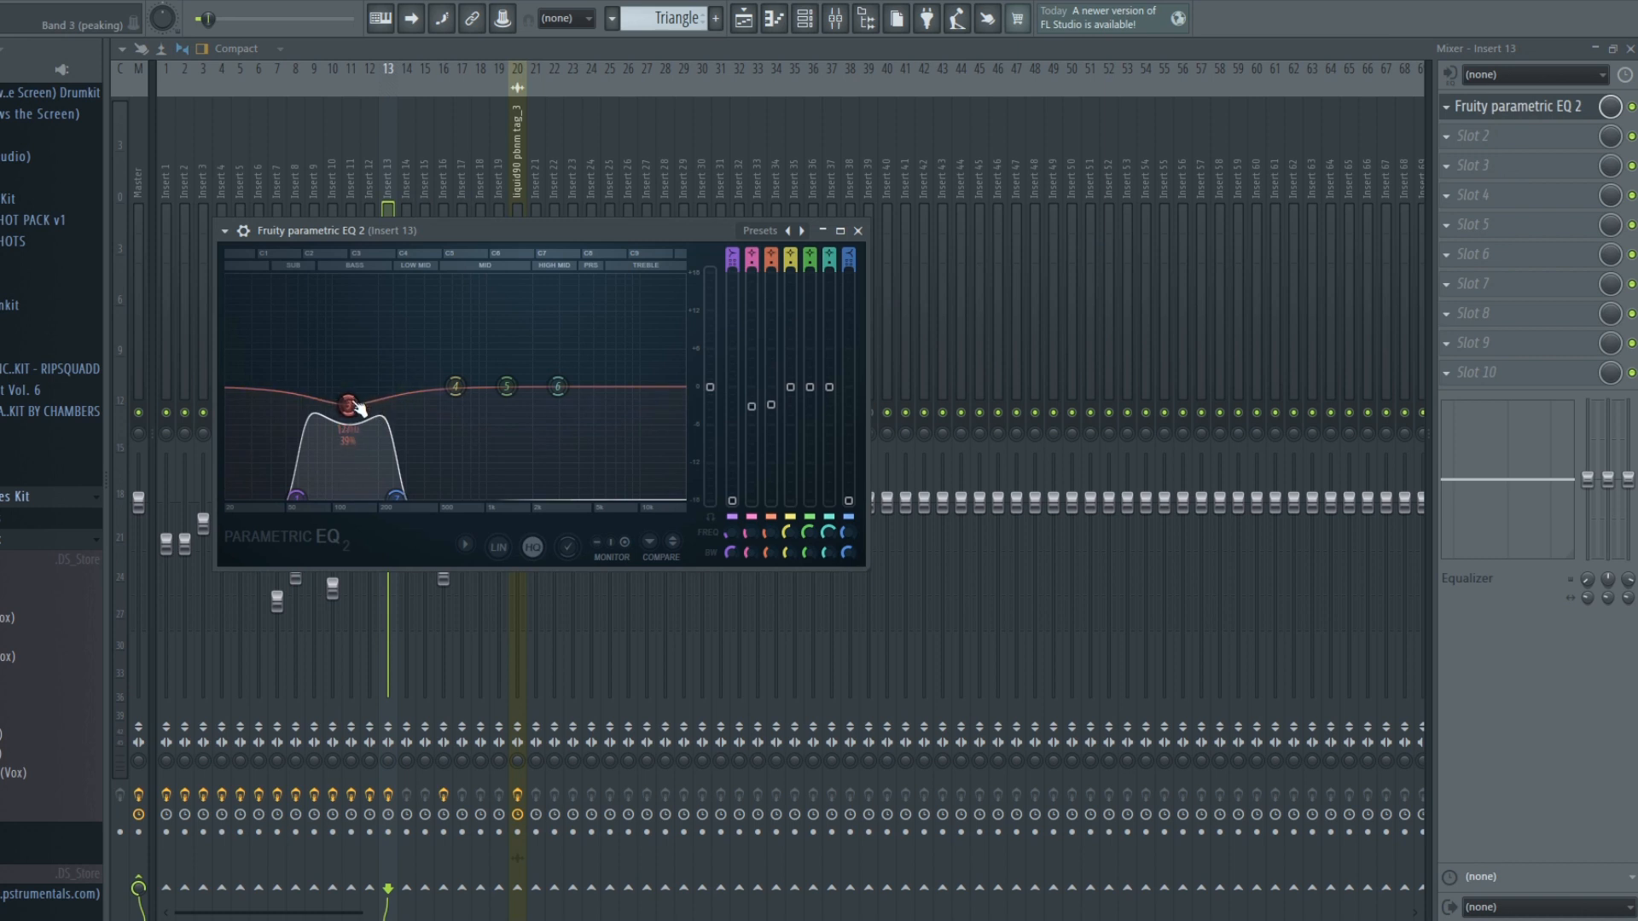
{"action": "left_click", "coordinate": [859, 230]}
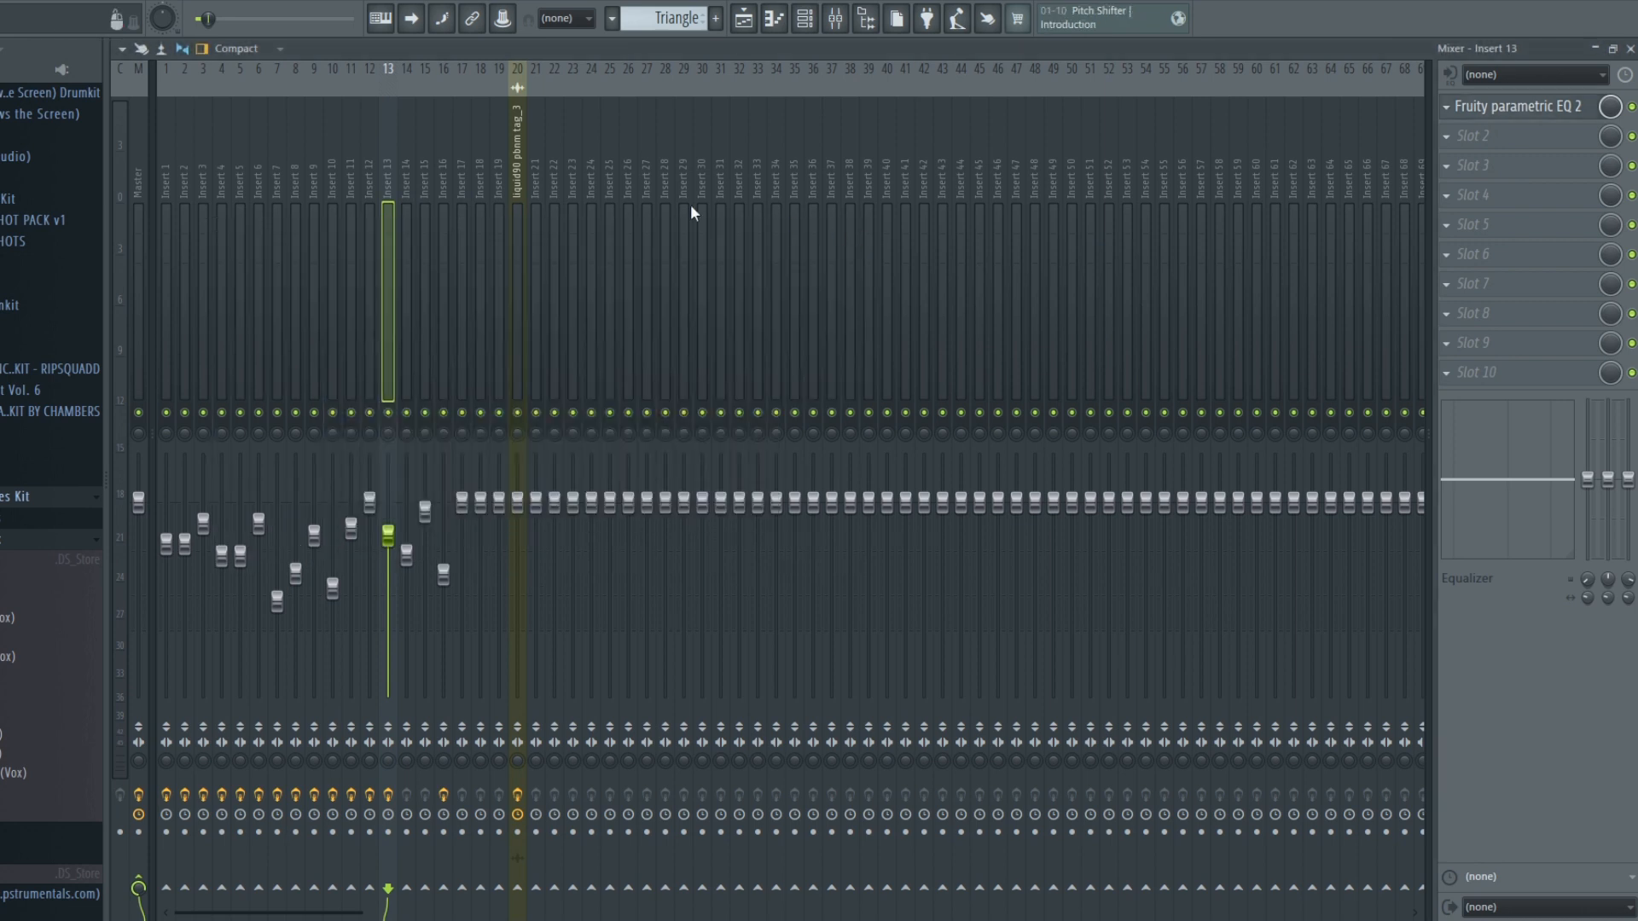
Step: Look through the effect slots of the mixer tracks from Insert 14 to Insert 19
{"action": "left_click", "coordinate": [410, 177]}
{"action": "left_click", "coordinate": [427, 179]}
{"action": "left_click", "coordinate": [451, 182]}
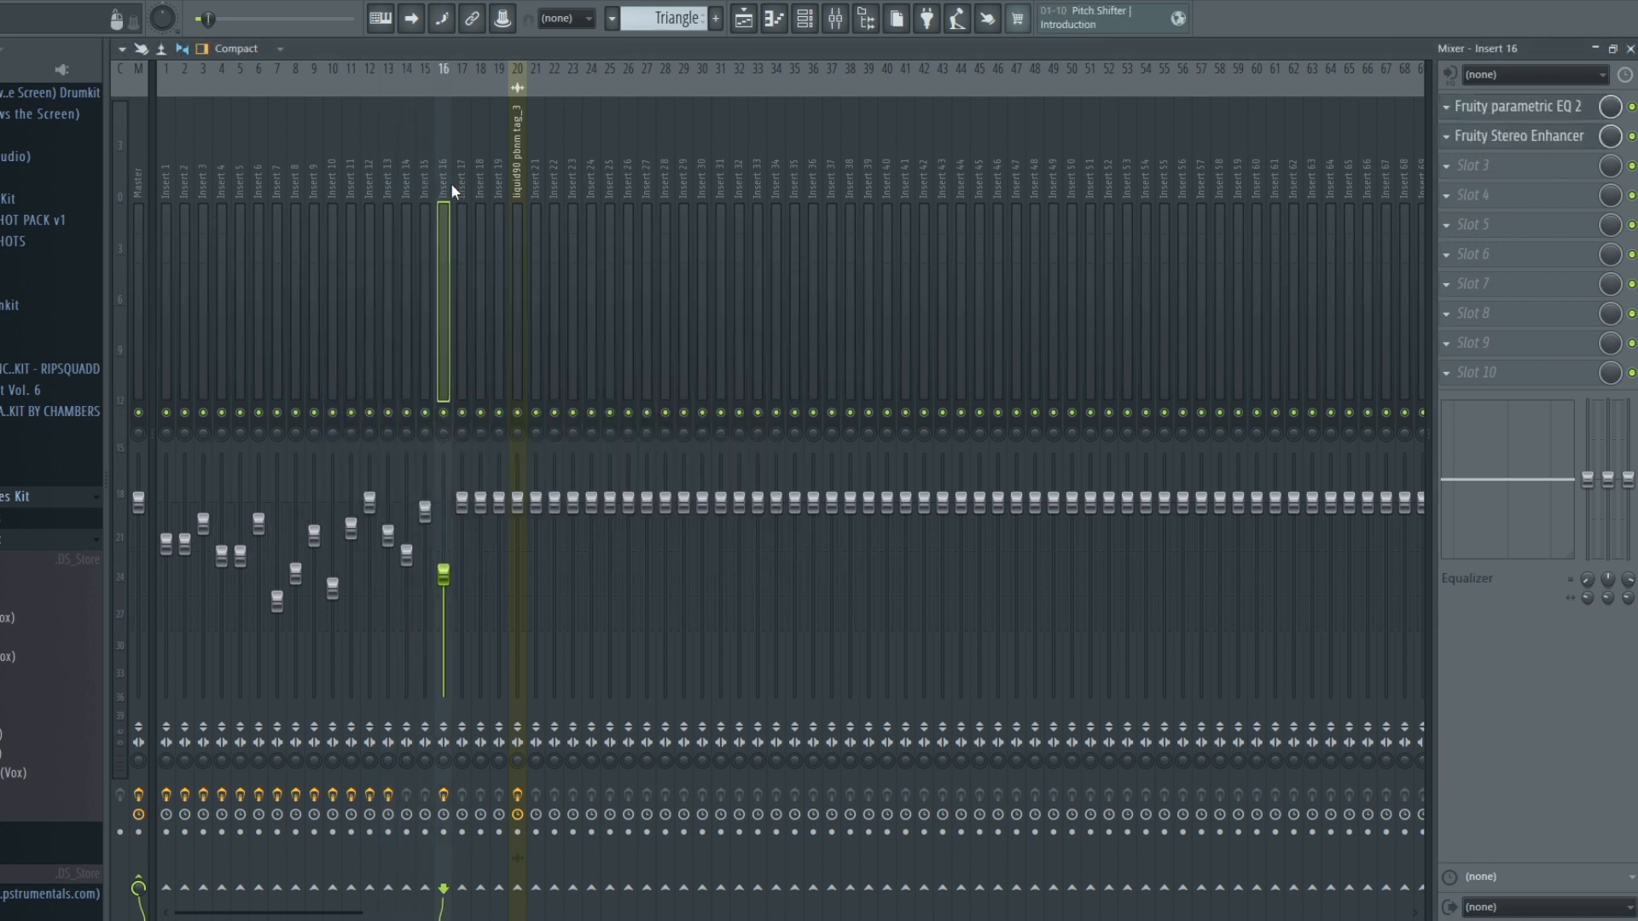
{"action": "left_click", "coordinate": [461, 186]}
{"action": "left_click", "coordinate": [488, 185]}
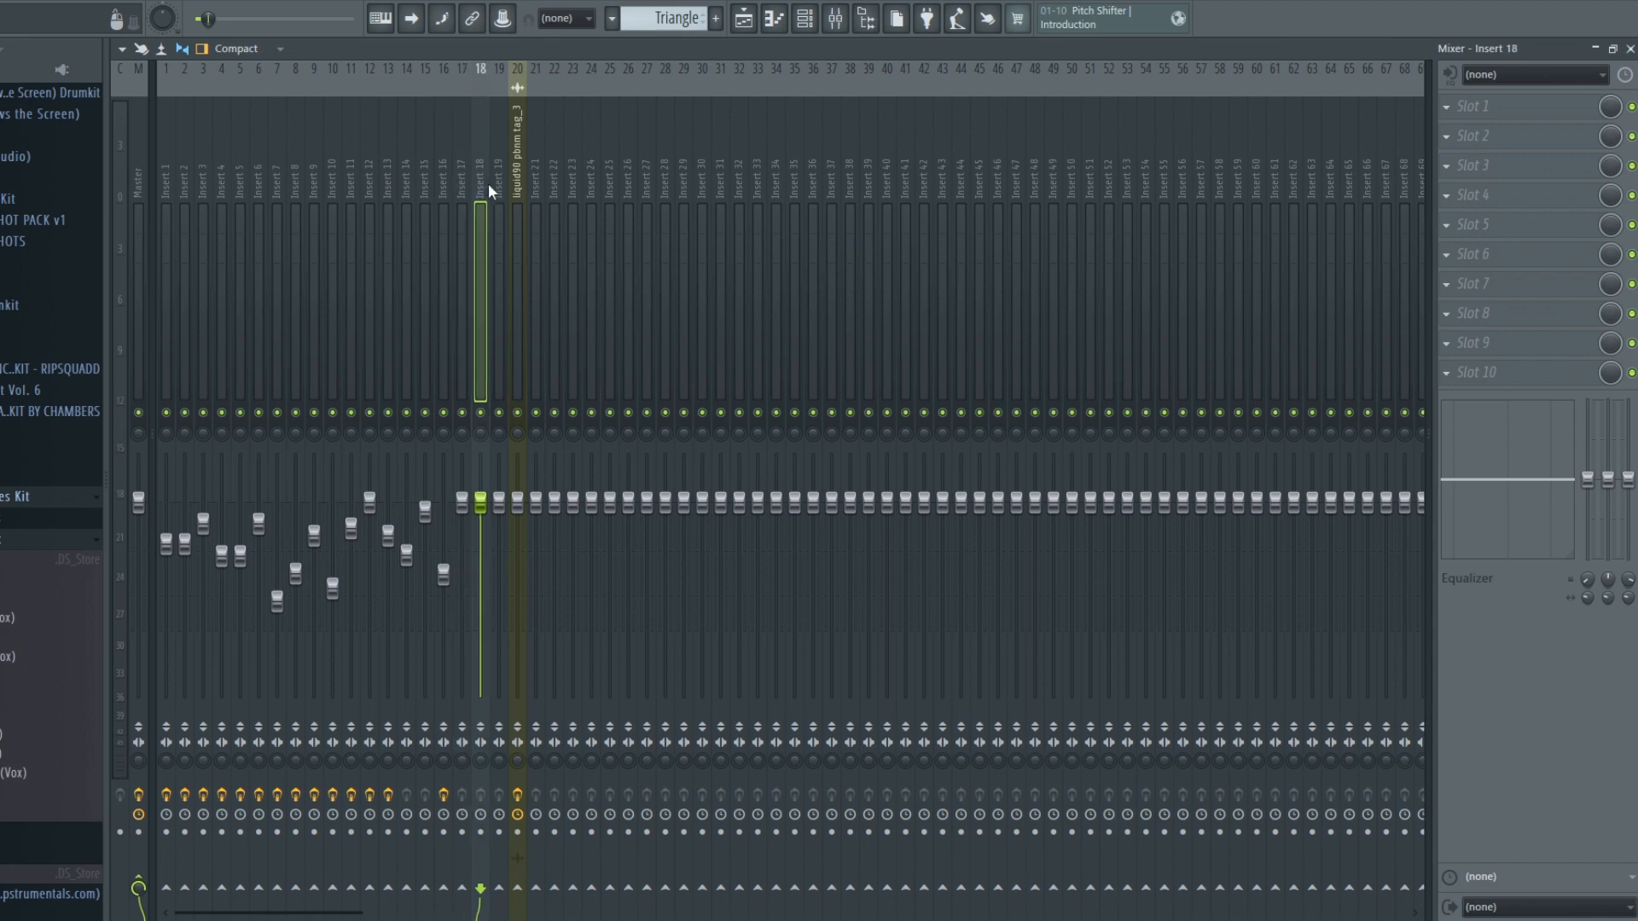
{"action": "left_click", "coordinate": [498, 184]}
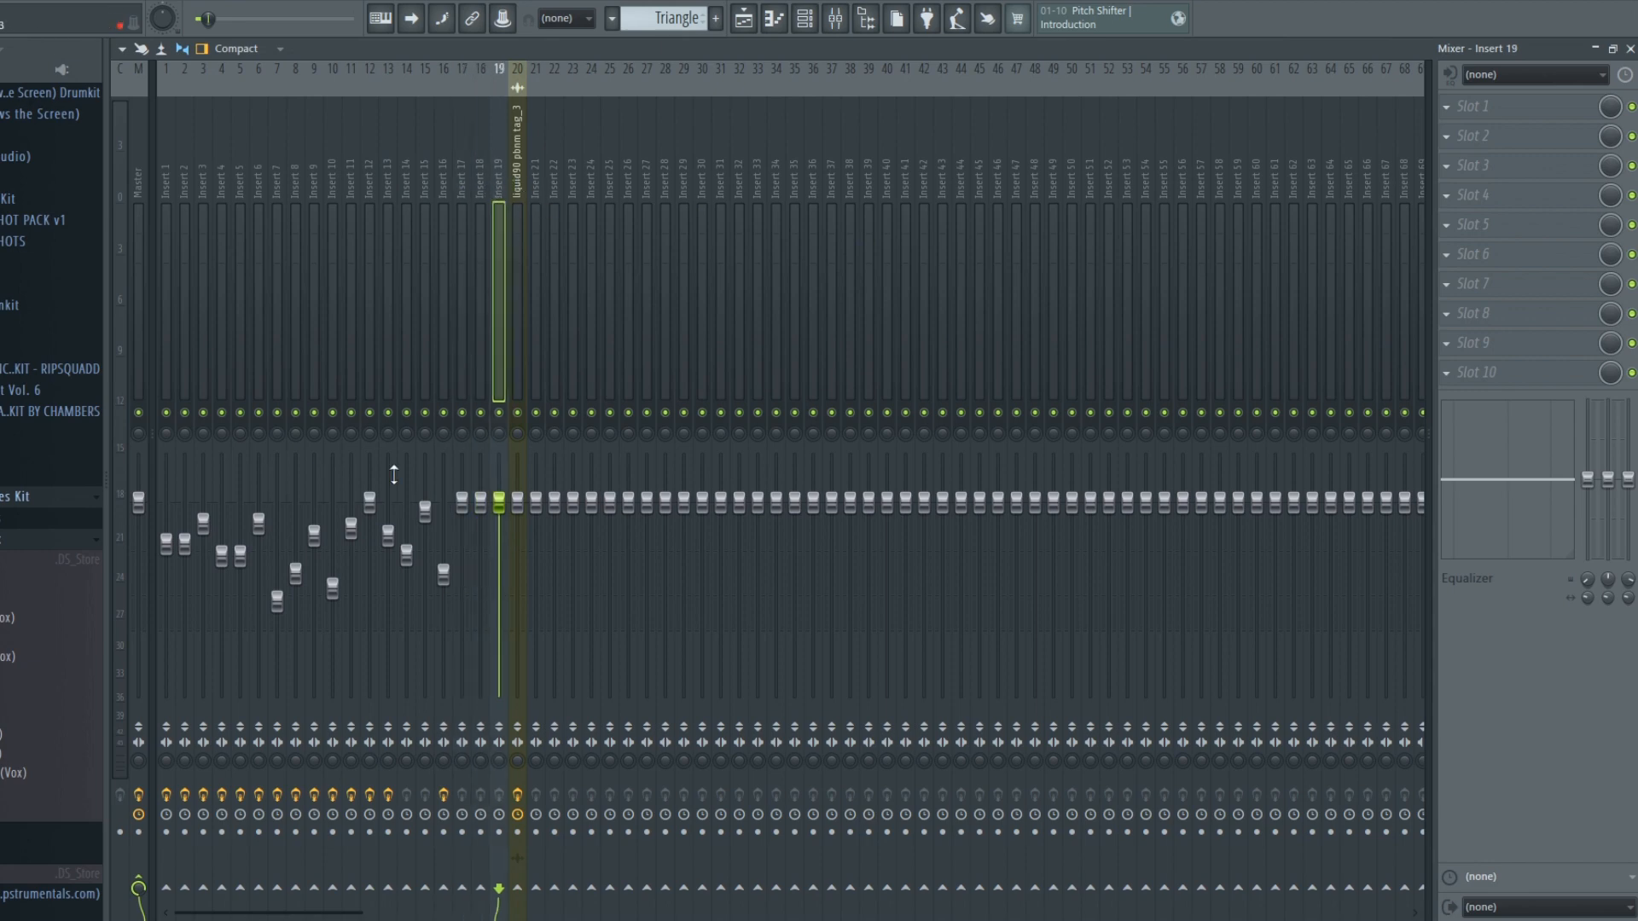
Step: Move the playlist's play position back to the start of the song, and show the Fruity Love Philter on the Master track
{"action": "left_click", "coordinate": [754, 23]}
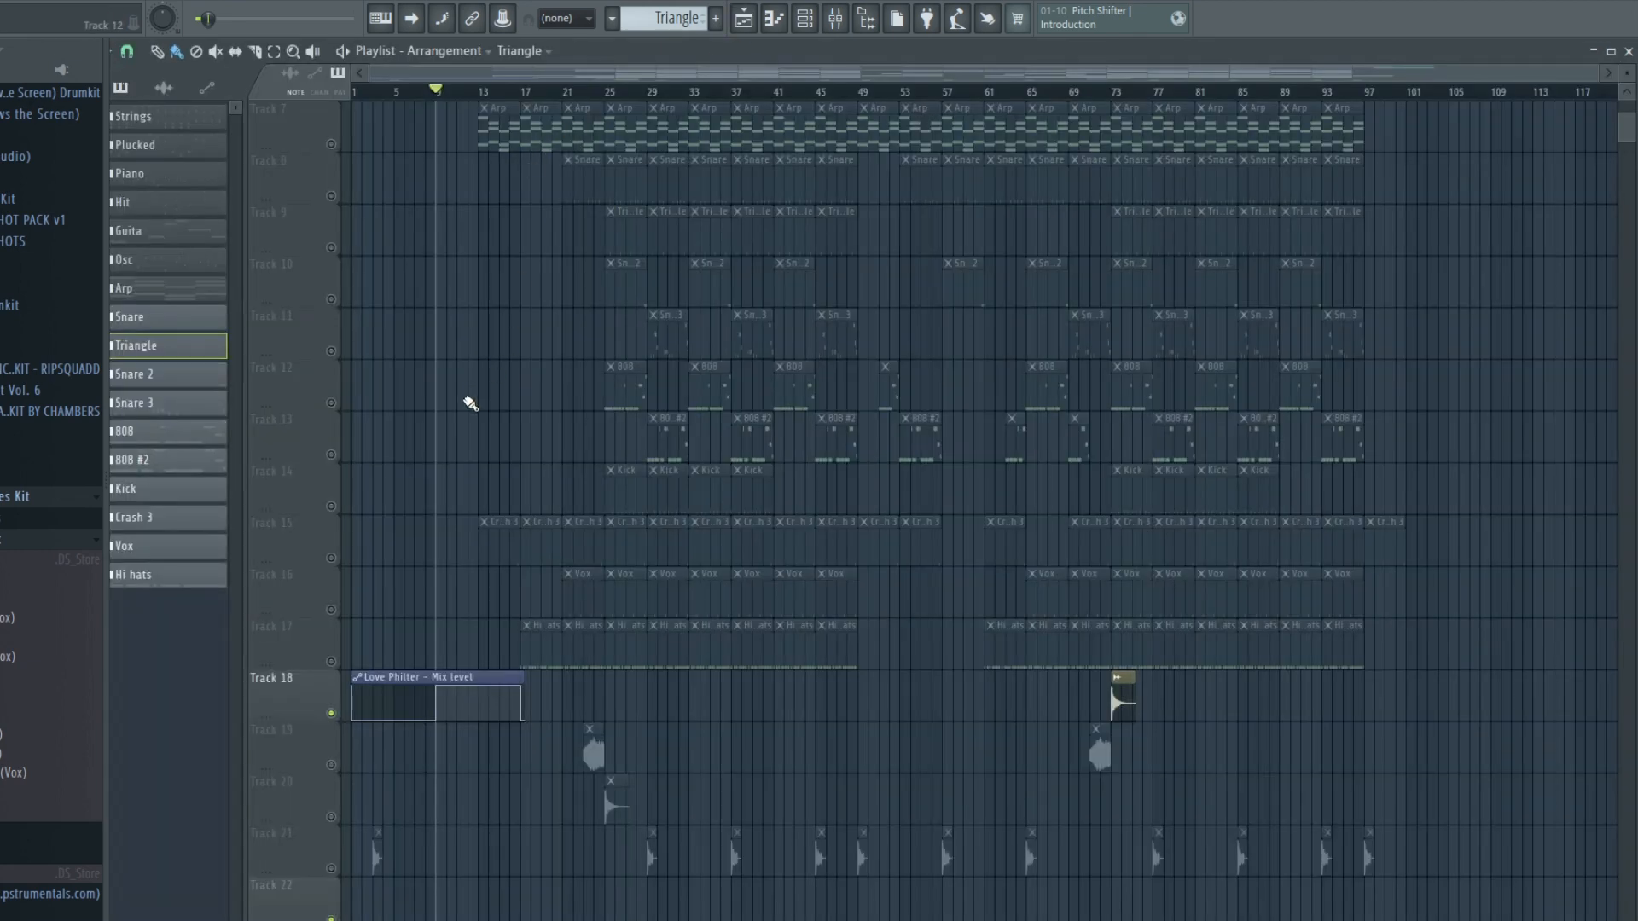
{"action": "left_click_drag", "start_coordinate": [455, 97], "coordinate": [323, 100]}
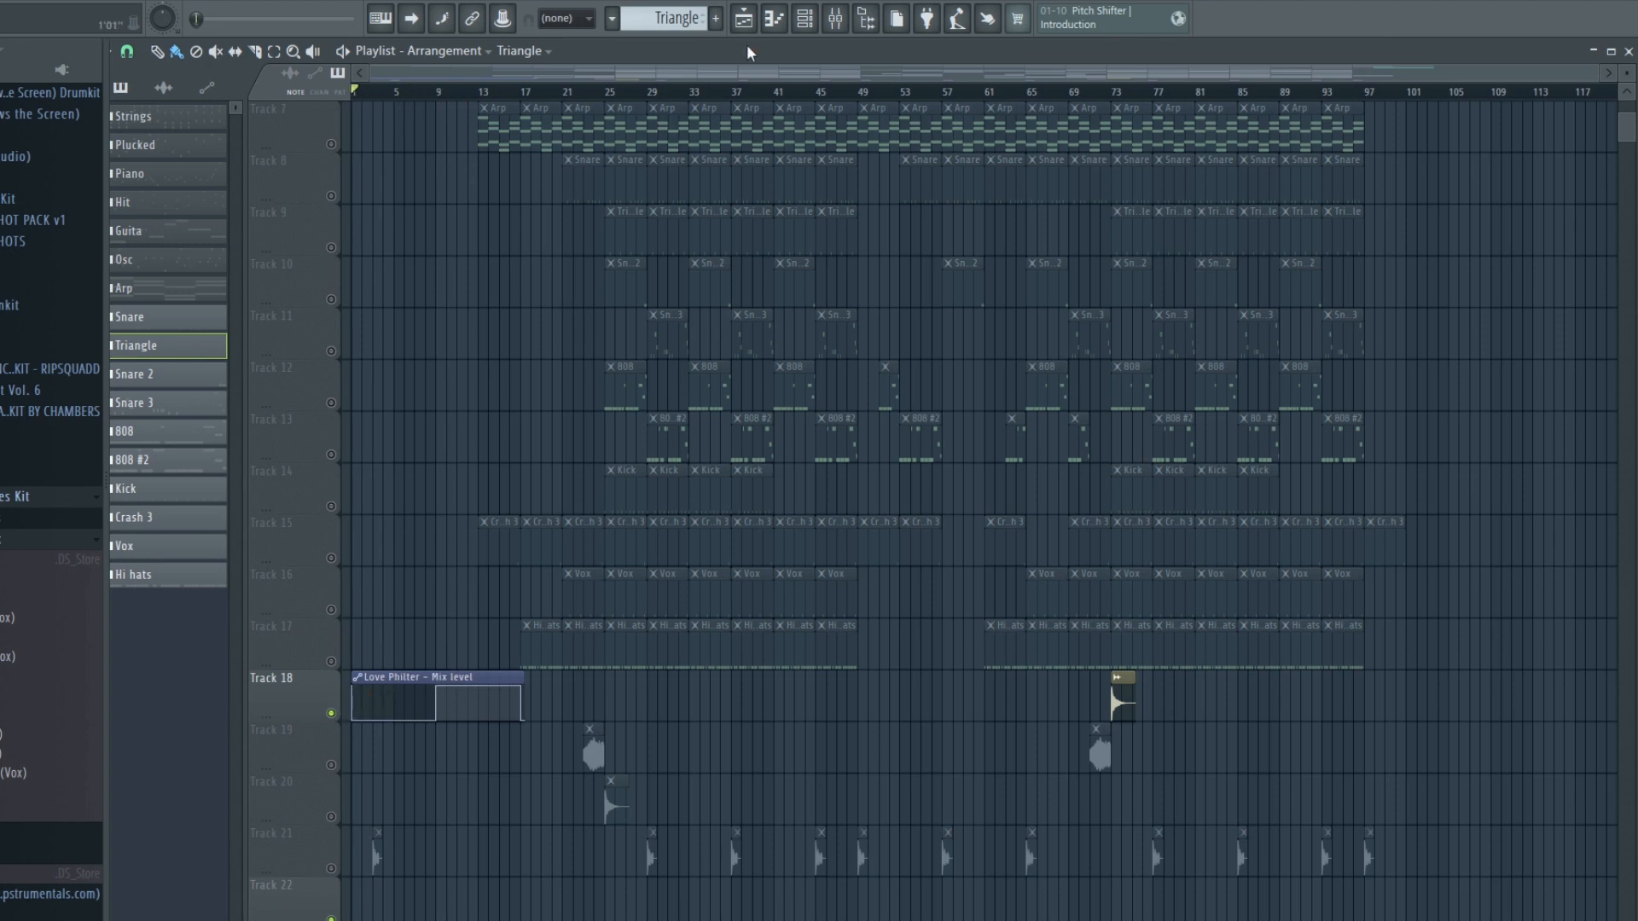
{"action": "left_click", "coordinate": [835, 25]}
{"action": "left_click", "coordinate": [142, 182]}
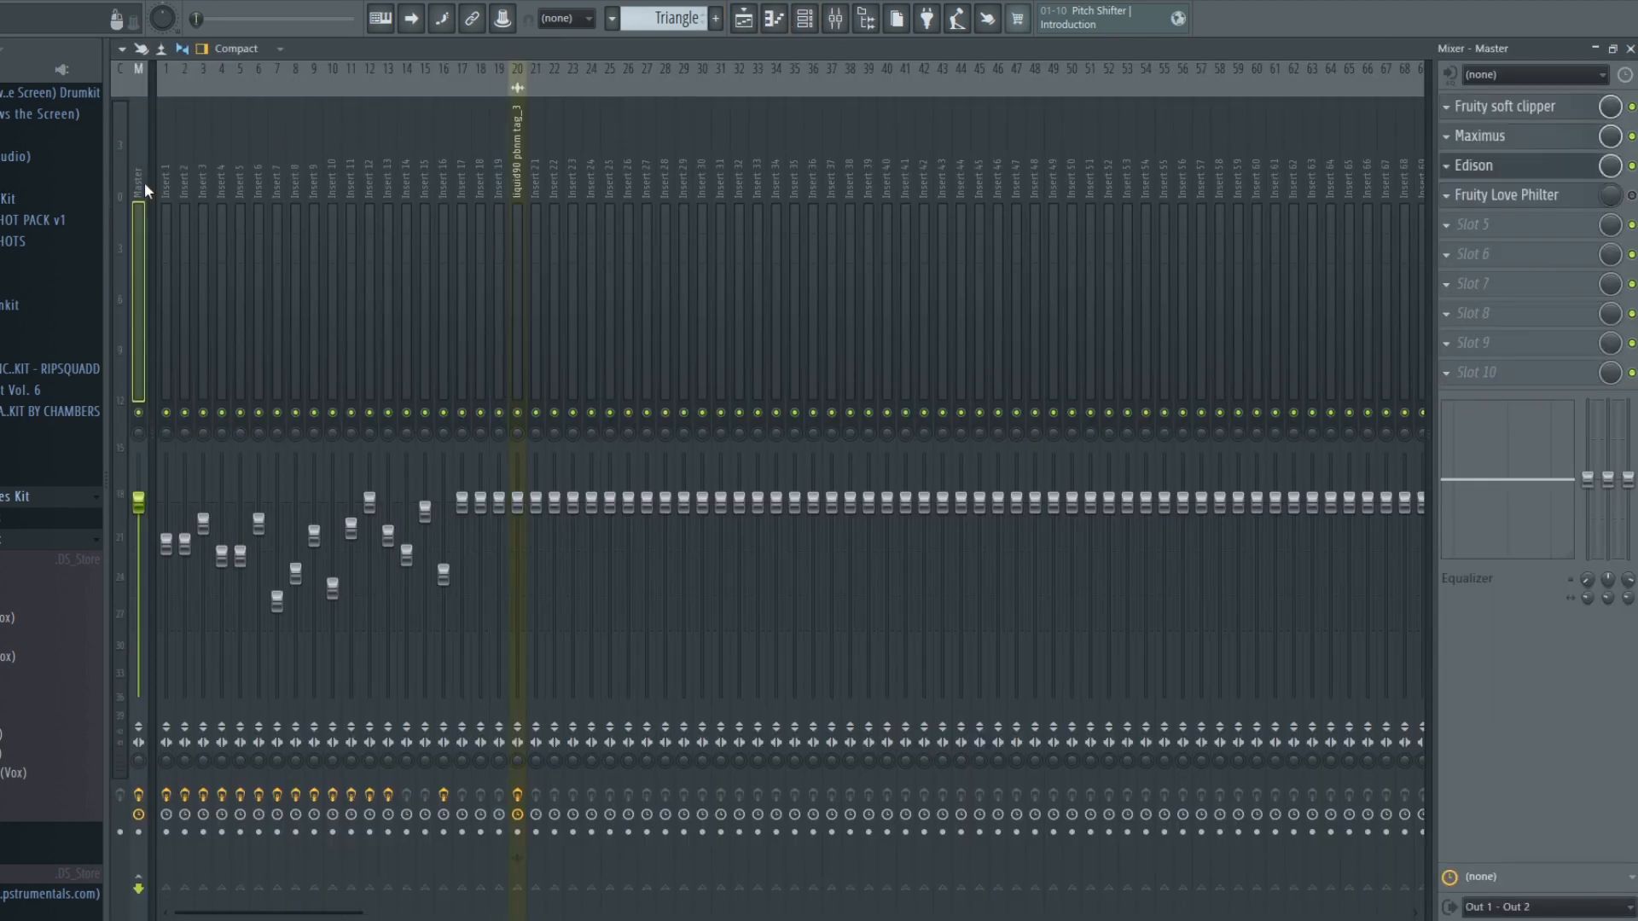
{"action": "left_click", "coordinate": [1563, 203]}
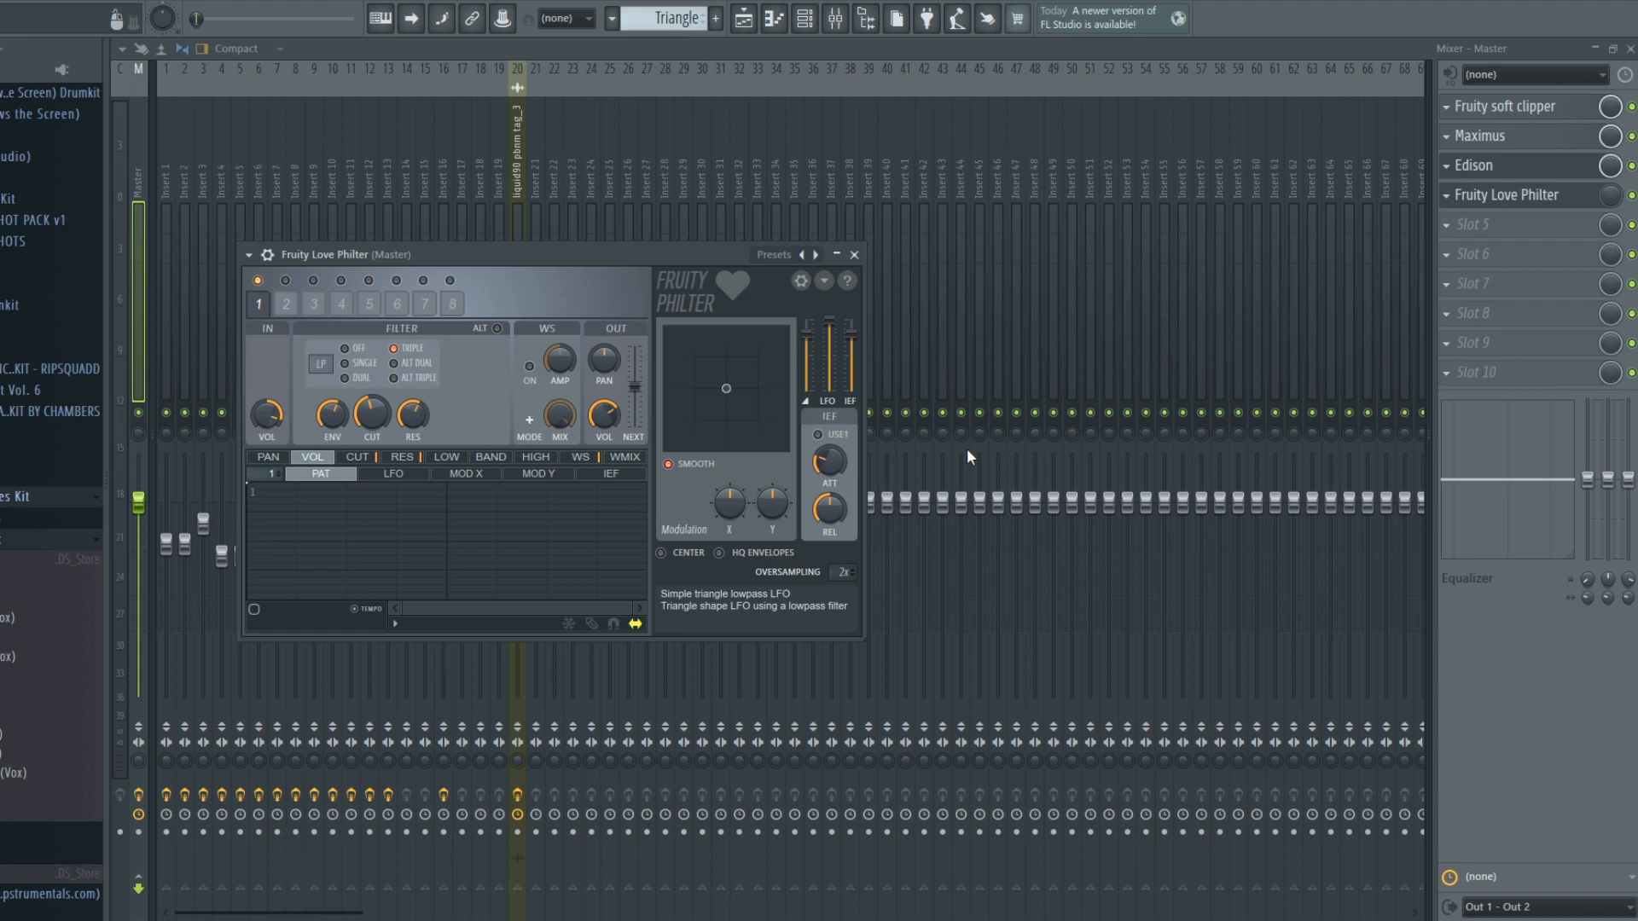
Step: Back in the playlist, unmute Tracks 1 to 17 as well as Tracks 19 and 20, leaving Track 21 muted
{"action": "left_click", "coordinate": [743, 18]}
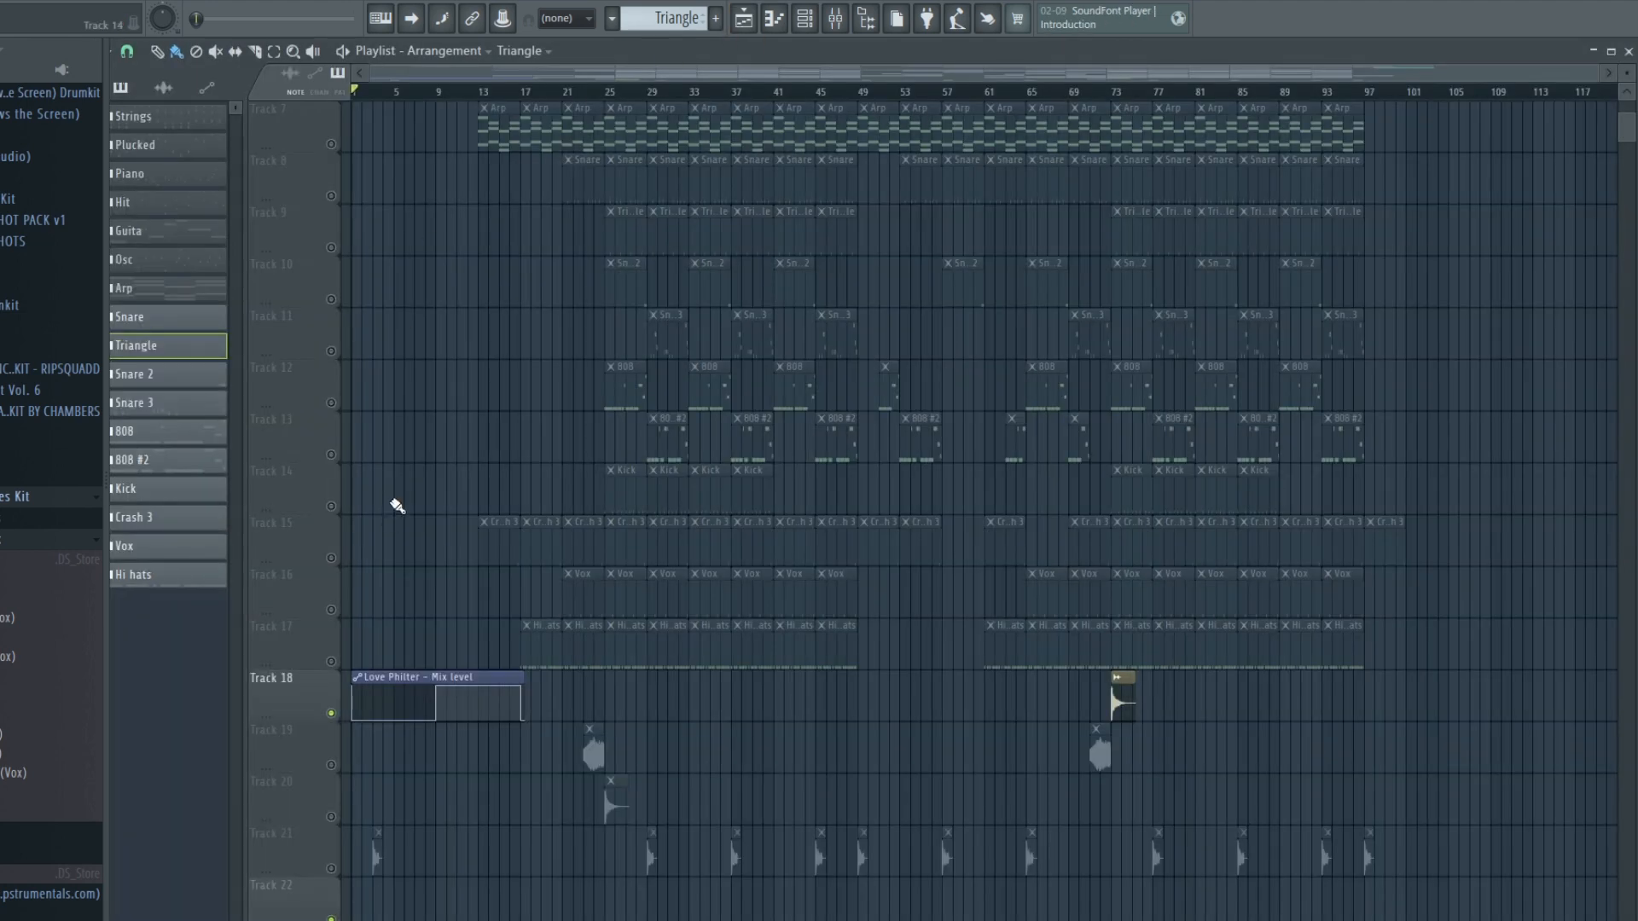
{"action": "left_click", "coordinate": [341, 664]}
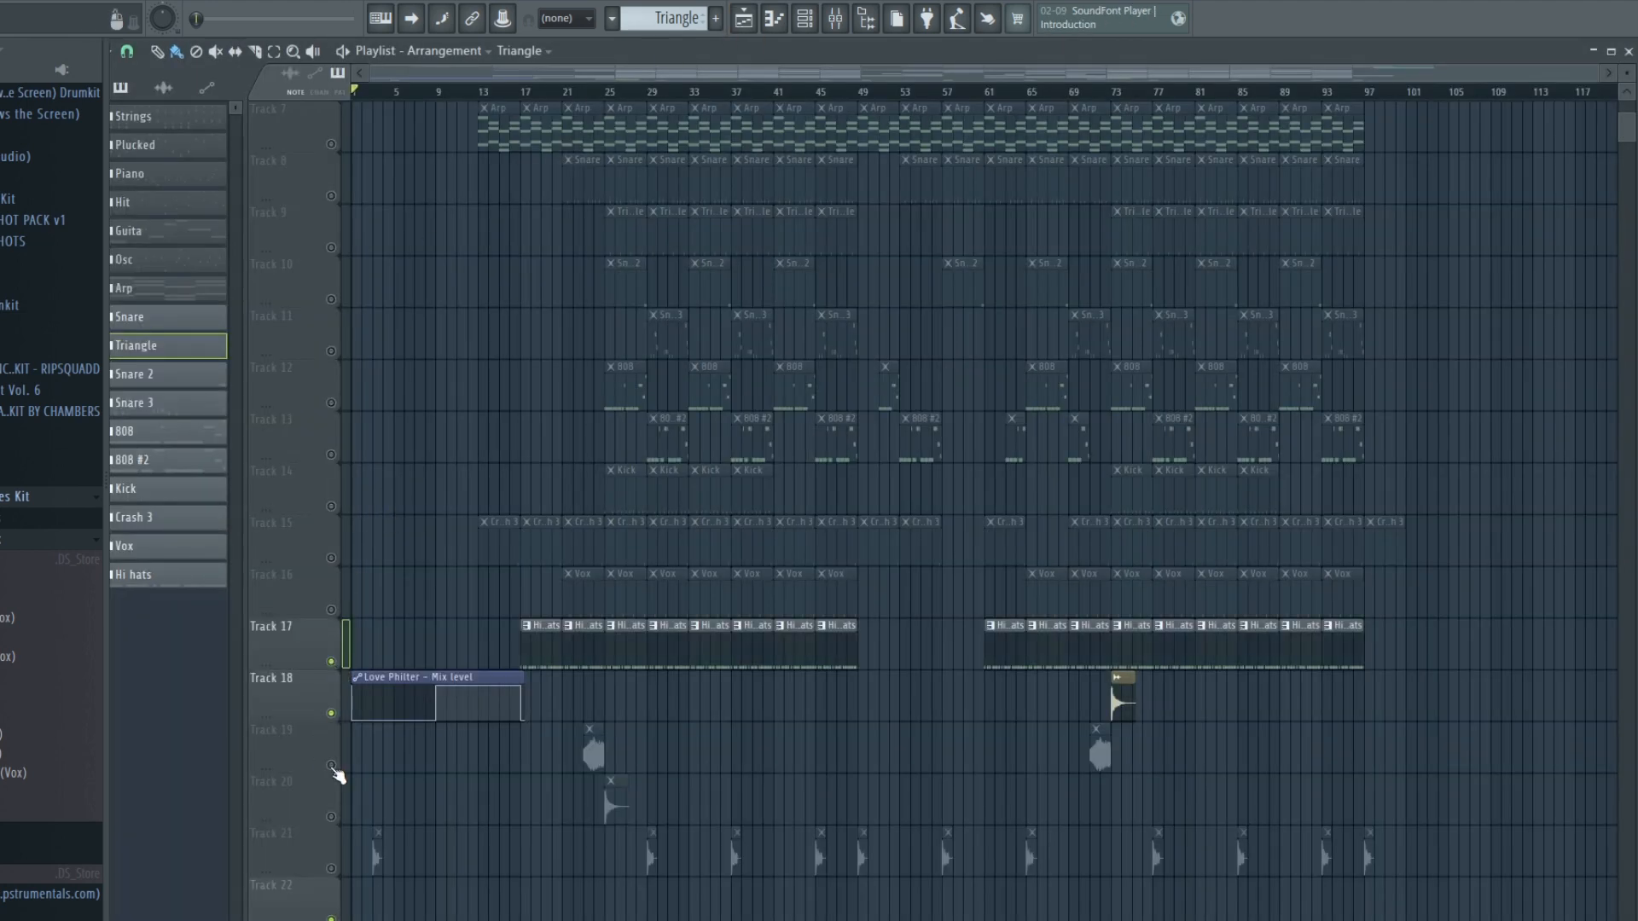
{"action": "left_click_drag", "start_coordinate": [333, 767], "coordinate": [333, 818]}
{"action": "scroll", "coordinate": [454, 765], "scroll_direction": "down", "scroll_amount": 1}
{"action": "scroll", "coordinate": [434, 708], "scroll_direction": "up", "scroll_amount": 2}
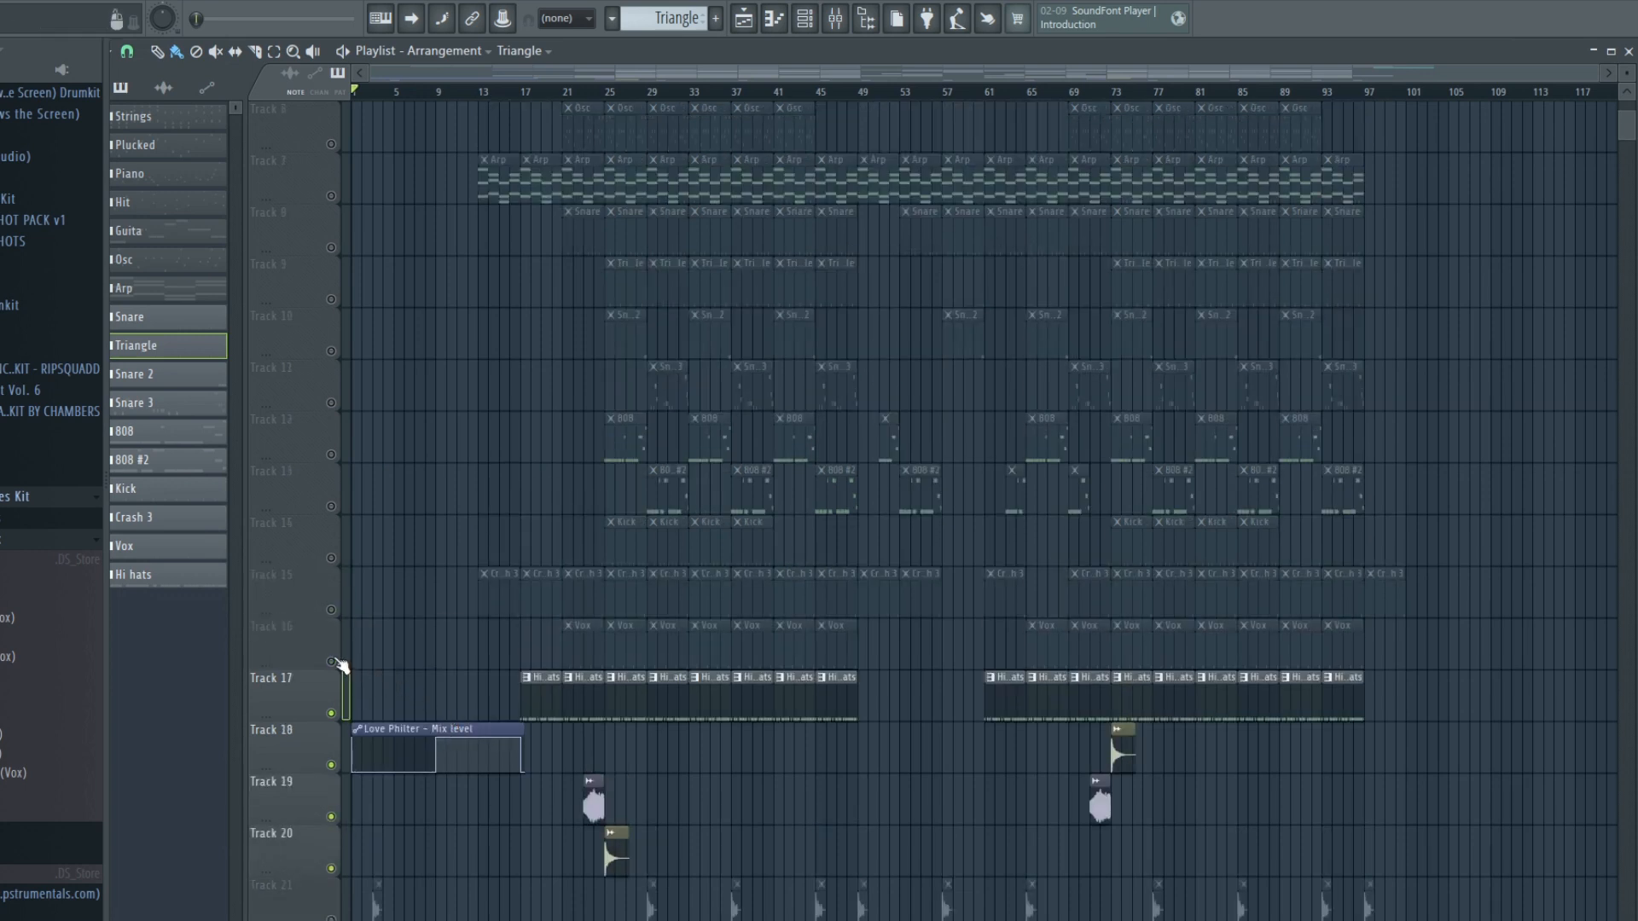
{"action": "left_click_drag", "start_coordinate": [342, 664], "coordinate": [337, 295]}
{"action": "scroll", "coordinate": [339, 469], "scroll_direction": "up", "scroll_amount": 5}
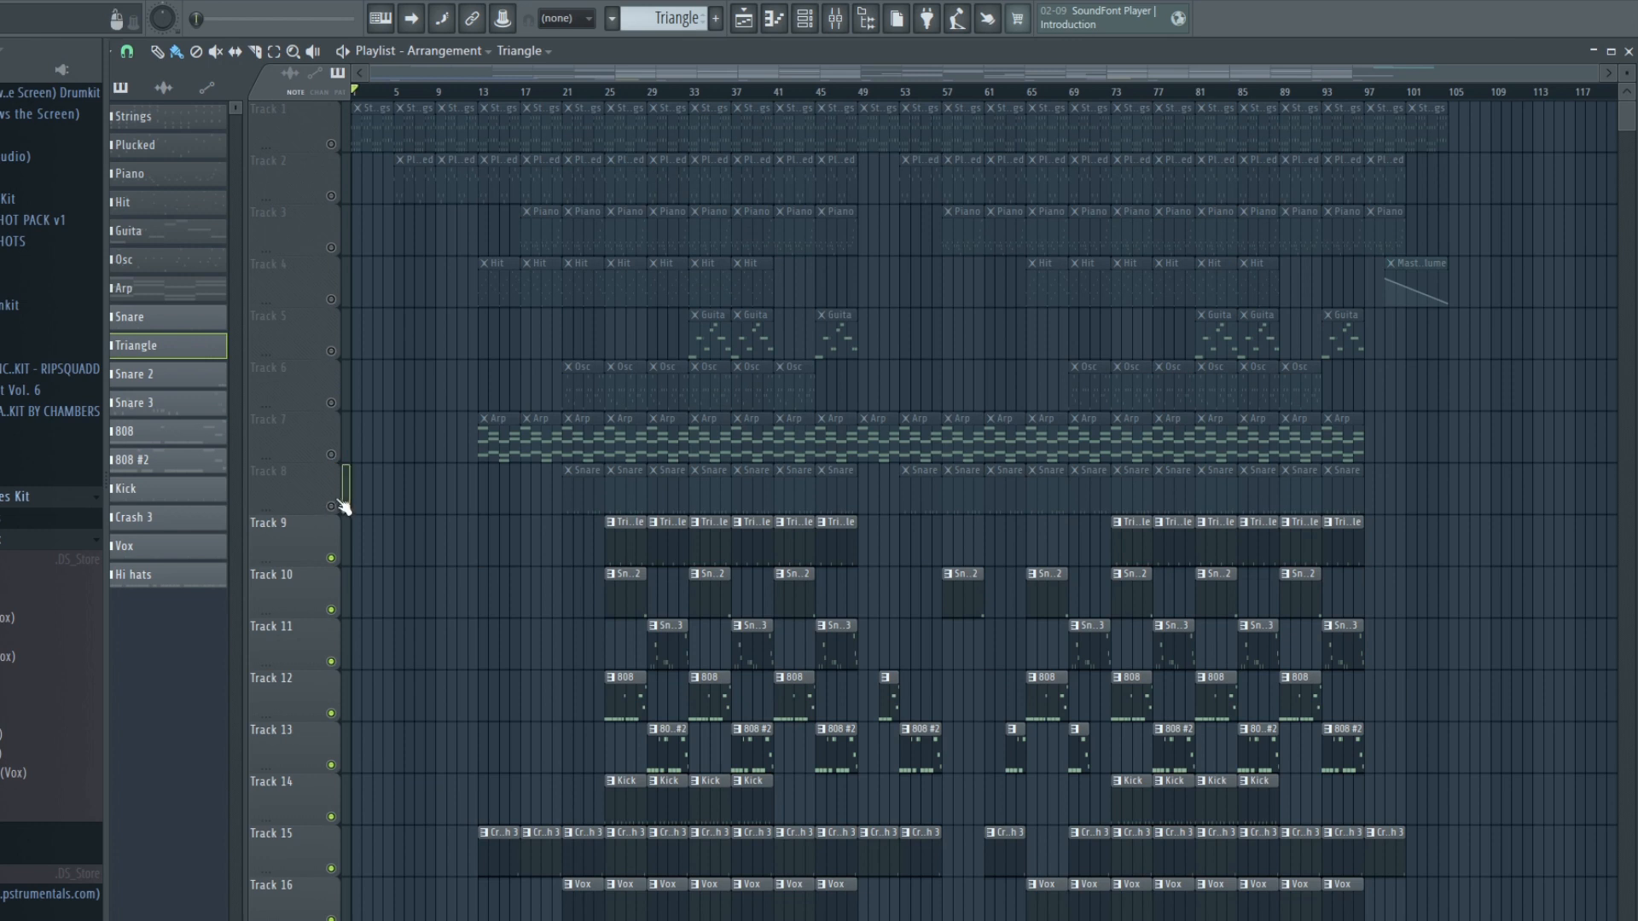
{"action": "left_click_drag", "start_coordinate": [342, 505], "coordinate": [340, 155]}
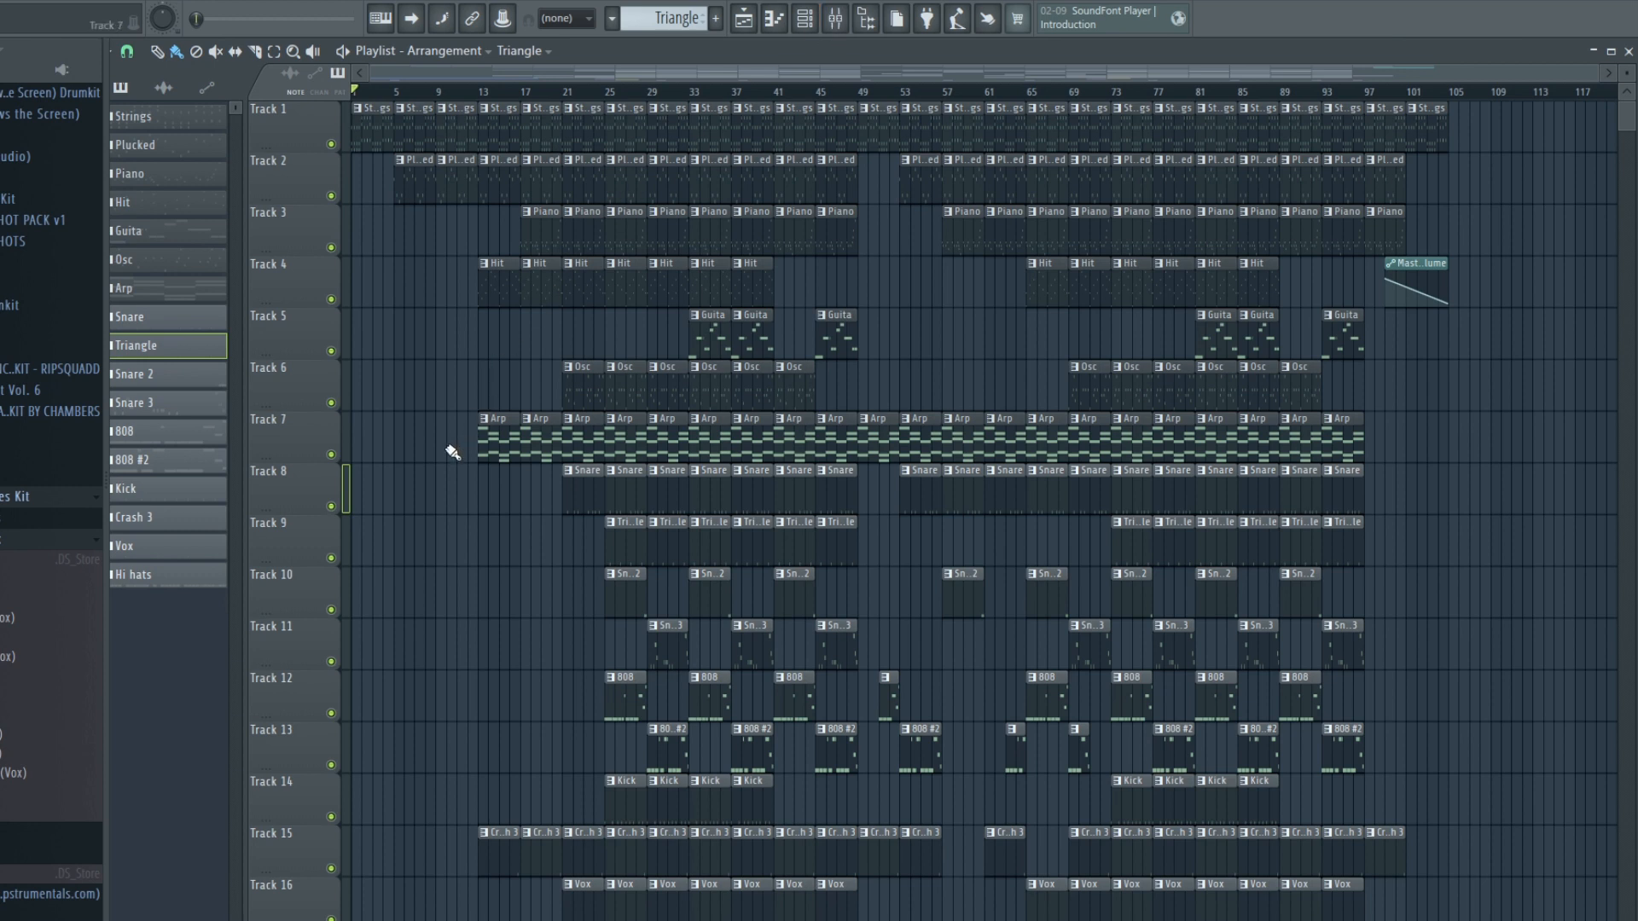
Step: Play the full arrangement from the start while looking over its tracks, and stop playback after the bar 37 section begins
{"action": "key", "text": "space"}
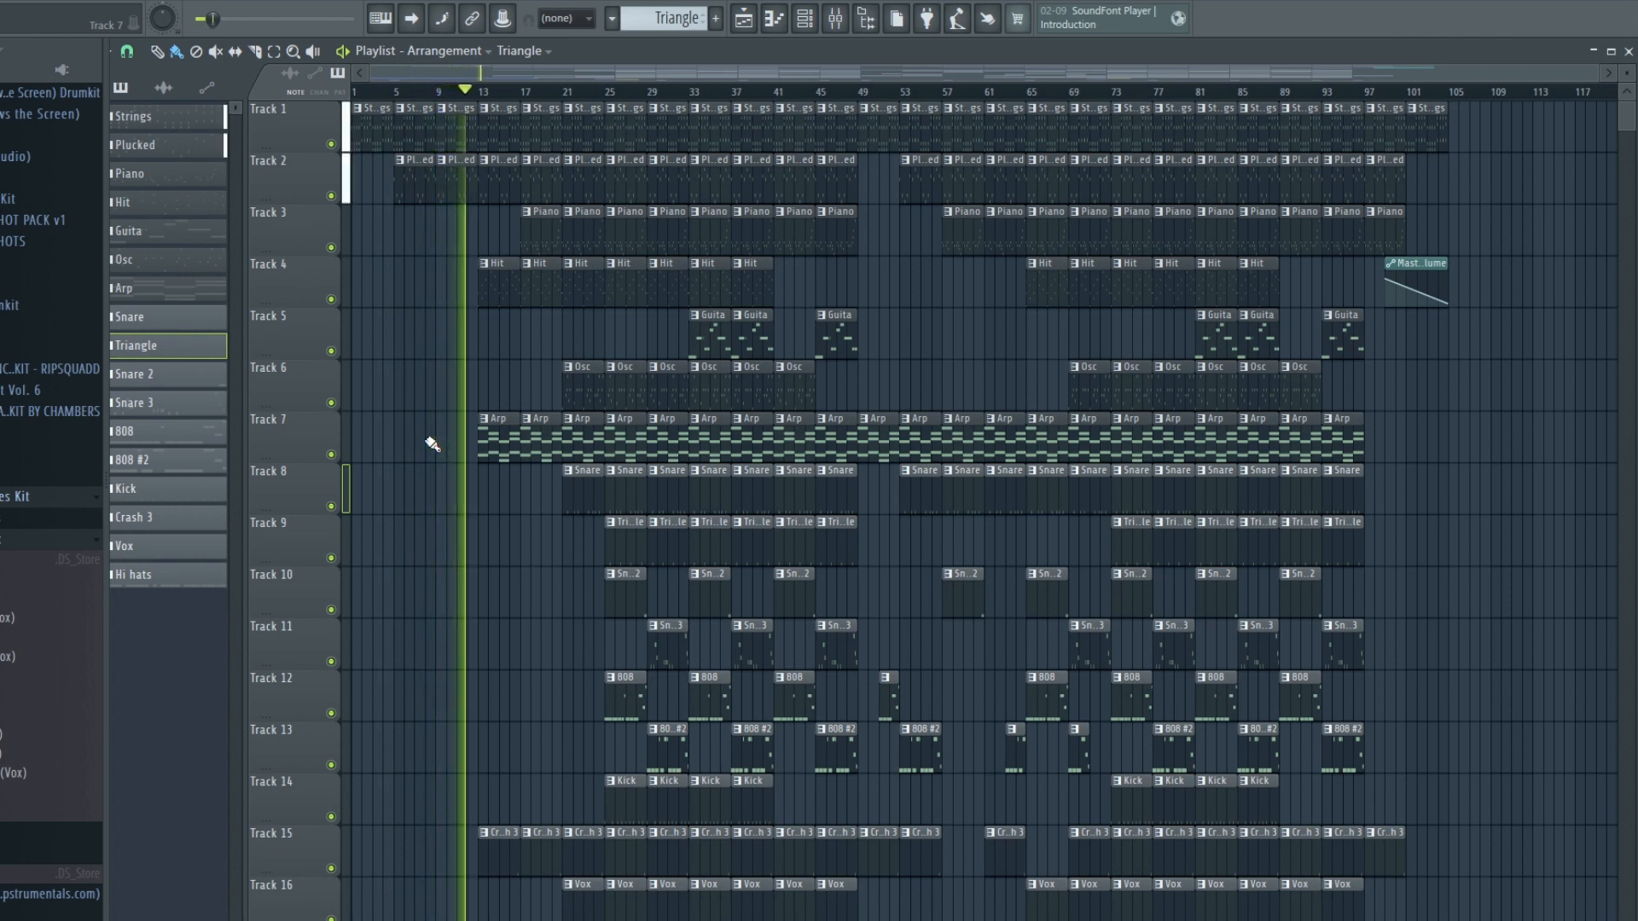
{"action": "scroll", "coordinate": [432, 443], "scroll_direction": "down", "scroll_amount": 2}
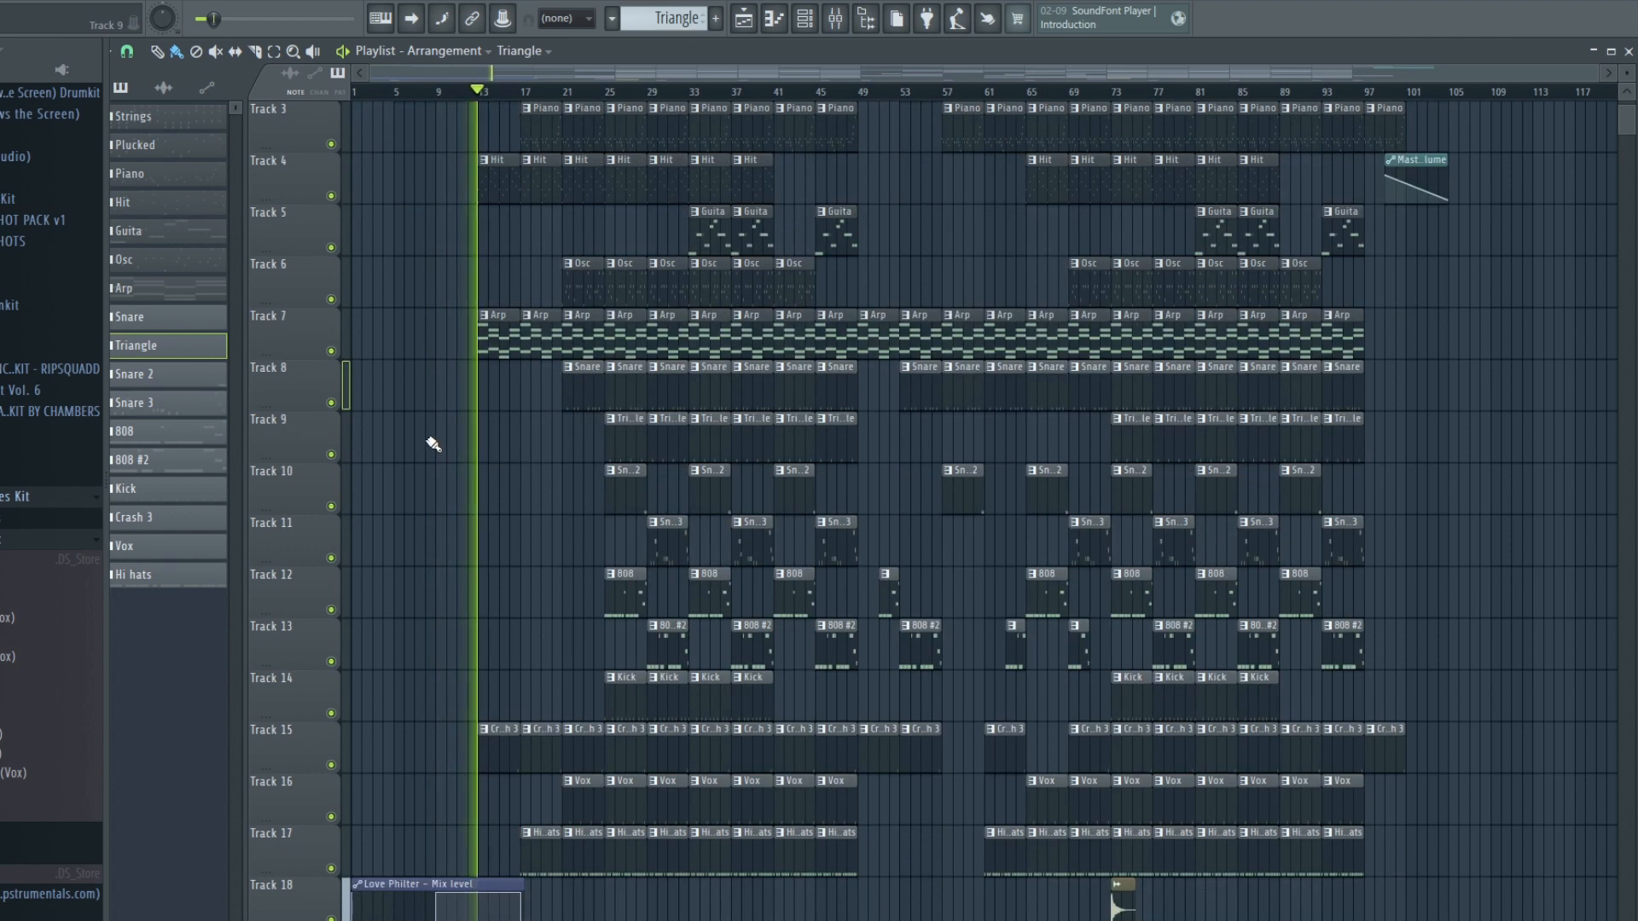
{"action": "scroll", "coordinate": [432, 443], "scroll_direction": "down", "scroll_amount": 2}
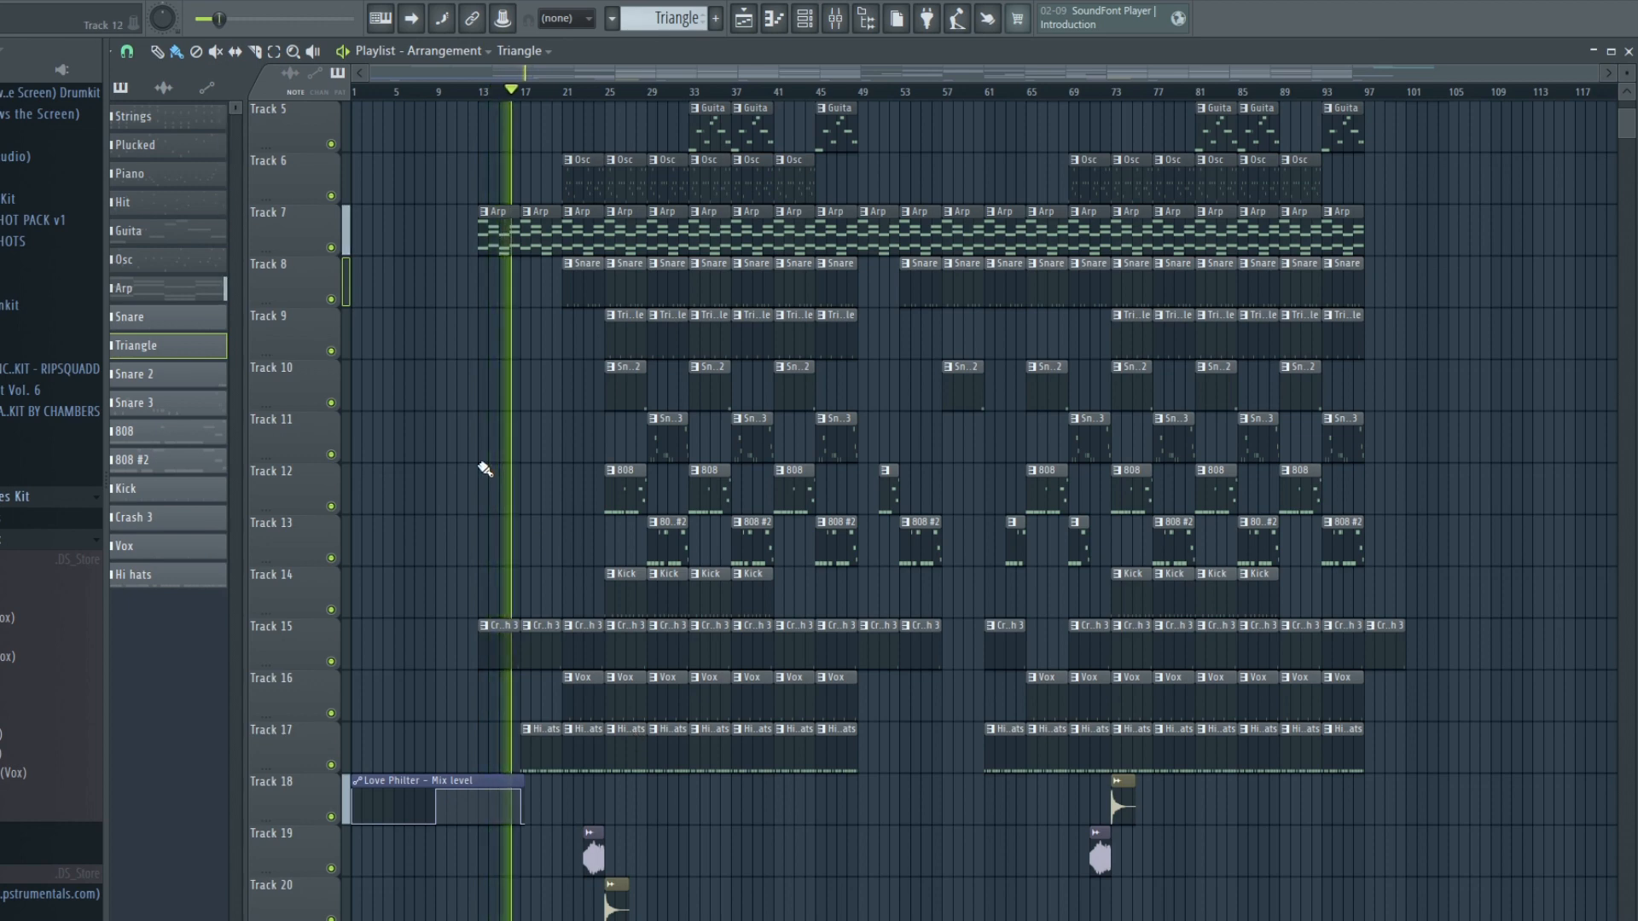
{"action": "scroll", "coordinate": [485, 469], "scroll_direction": "up", "scroll_amount": 2}
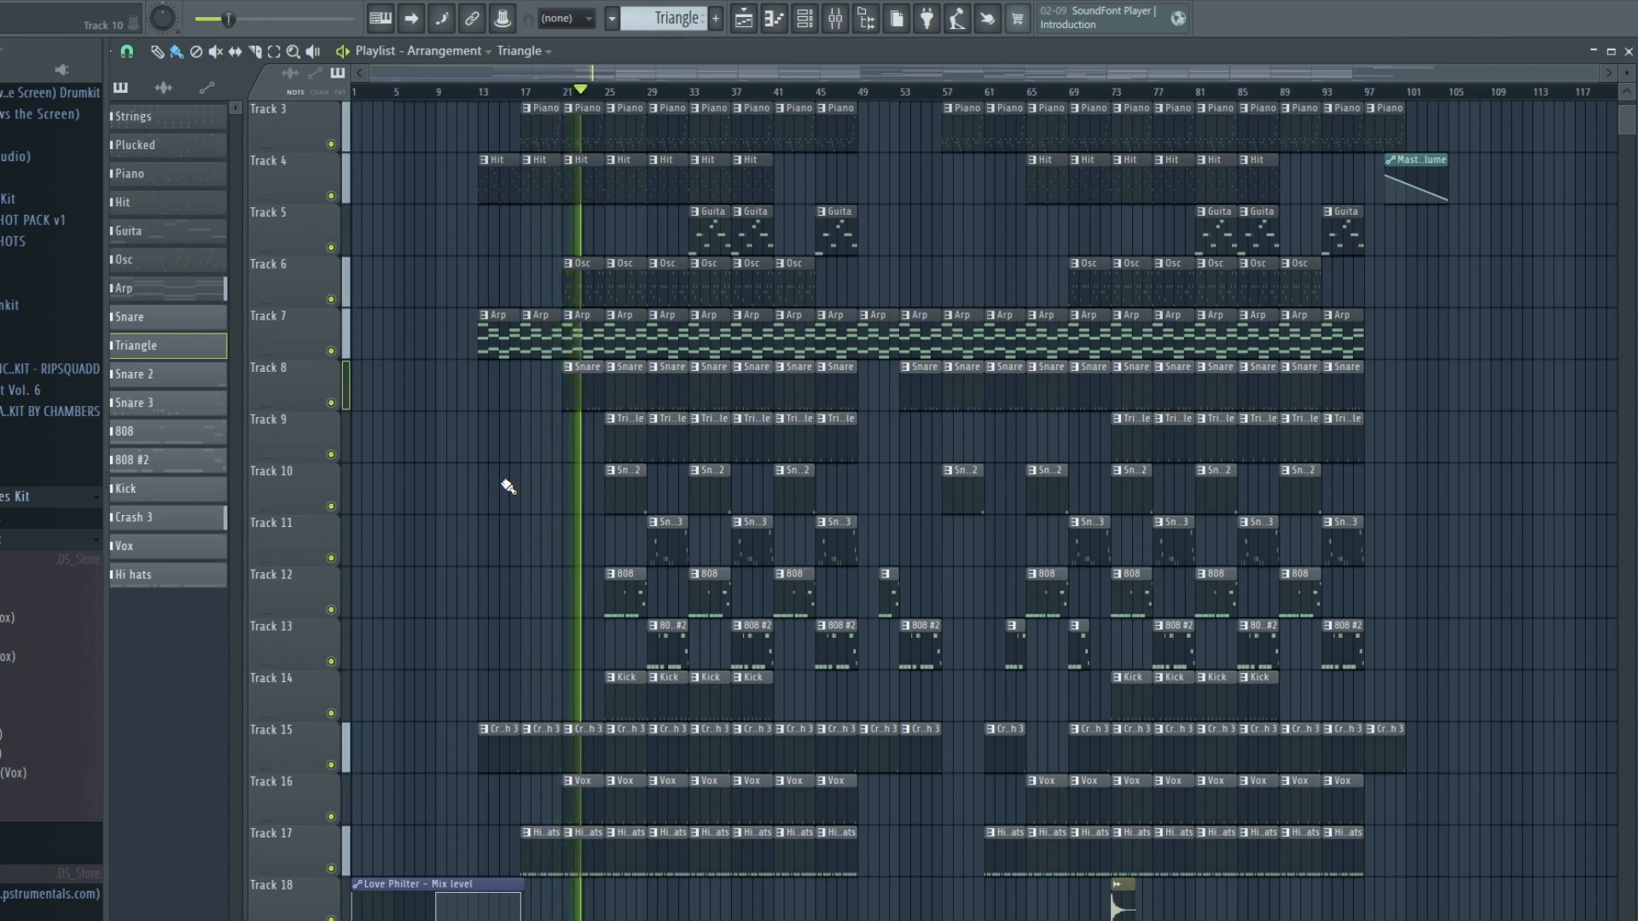
{"action": "scroll", "coordinate": [509, 487], "scroll_direction": "down", "scroll_amount": 3}
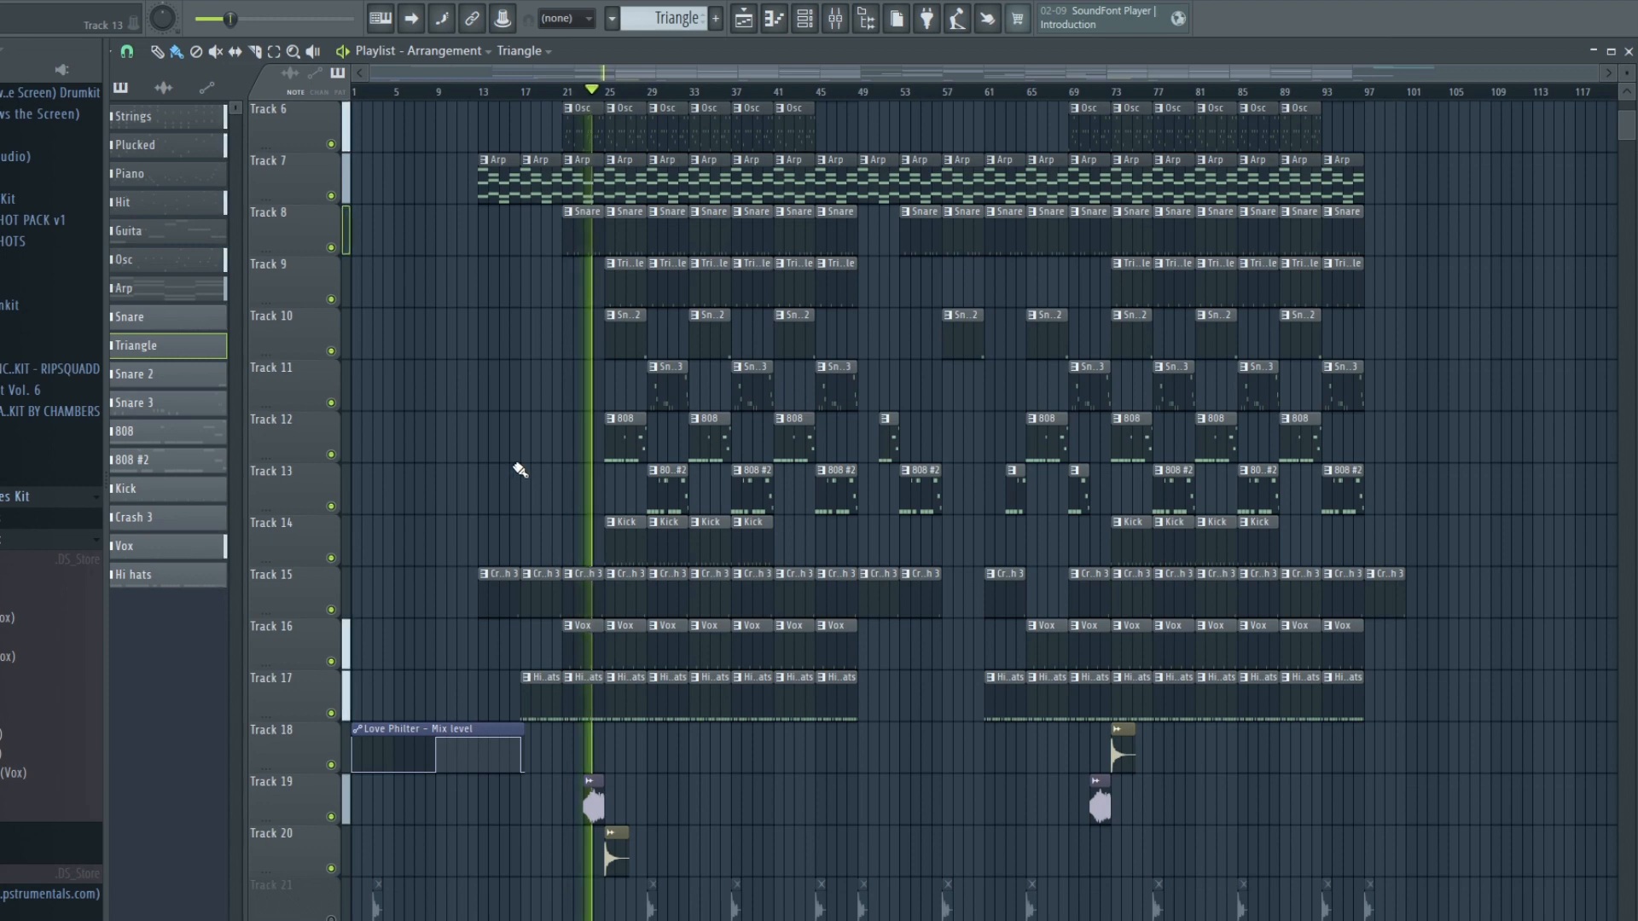
{"action": "scroll", "coordinate": [519, 470], "scroll_direction": "up", "scroll_amount": 2}
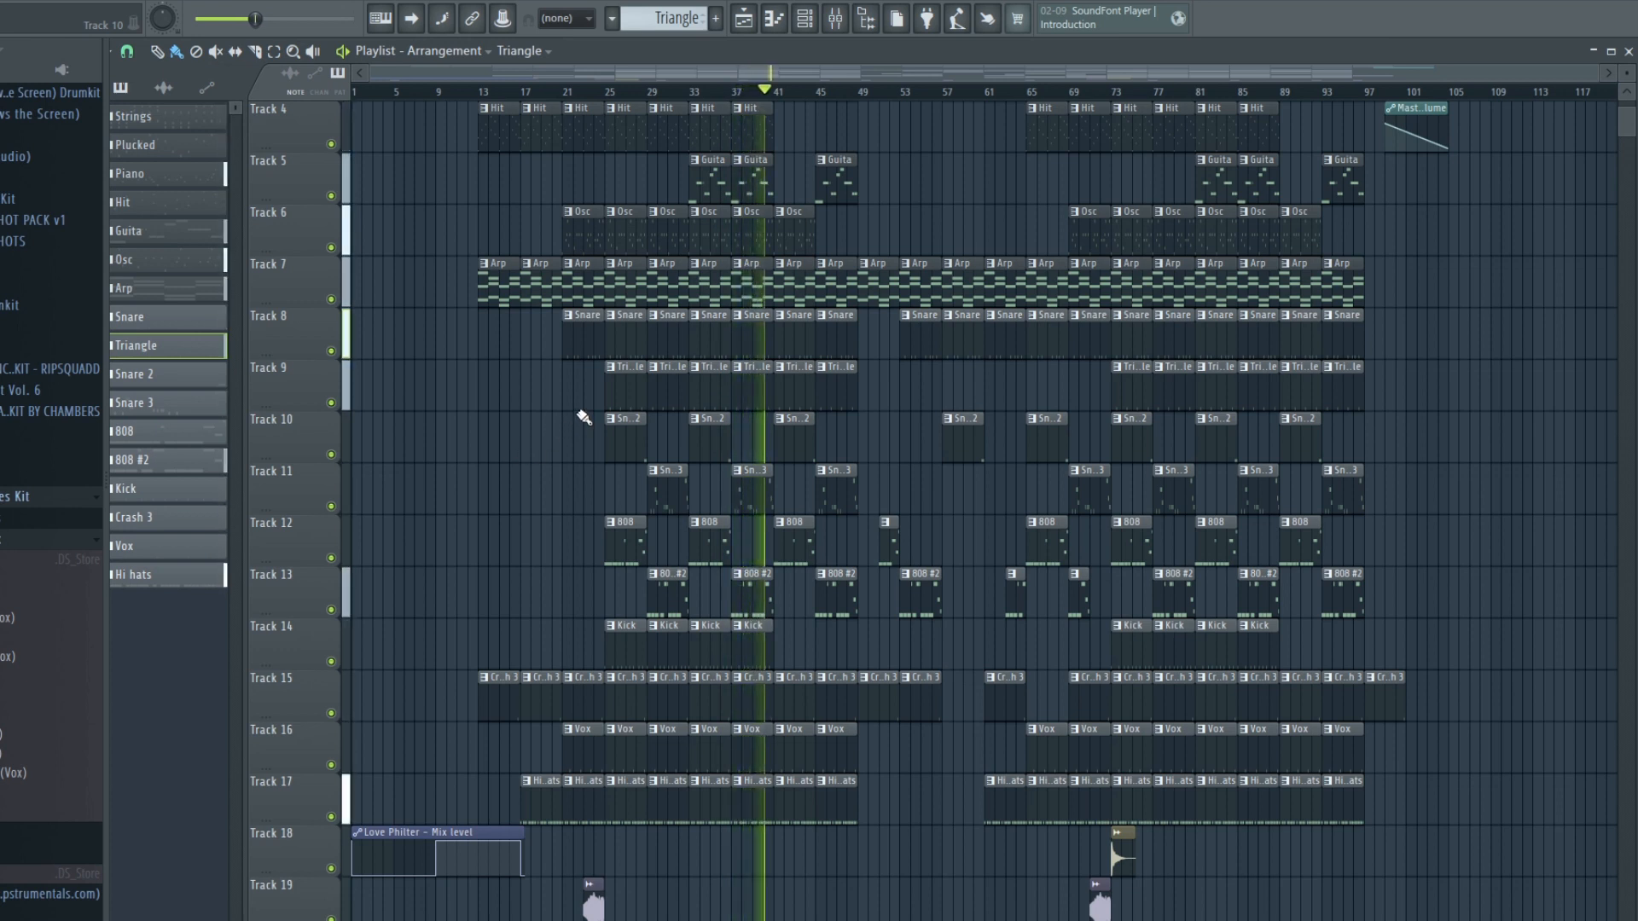
{"action": "key", "text": "space"}
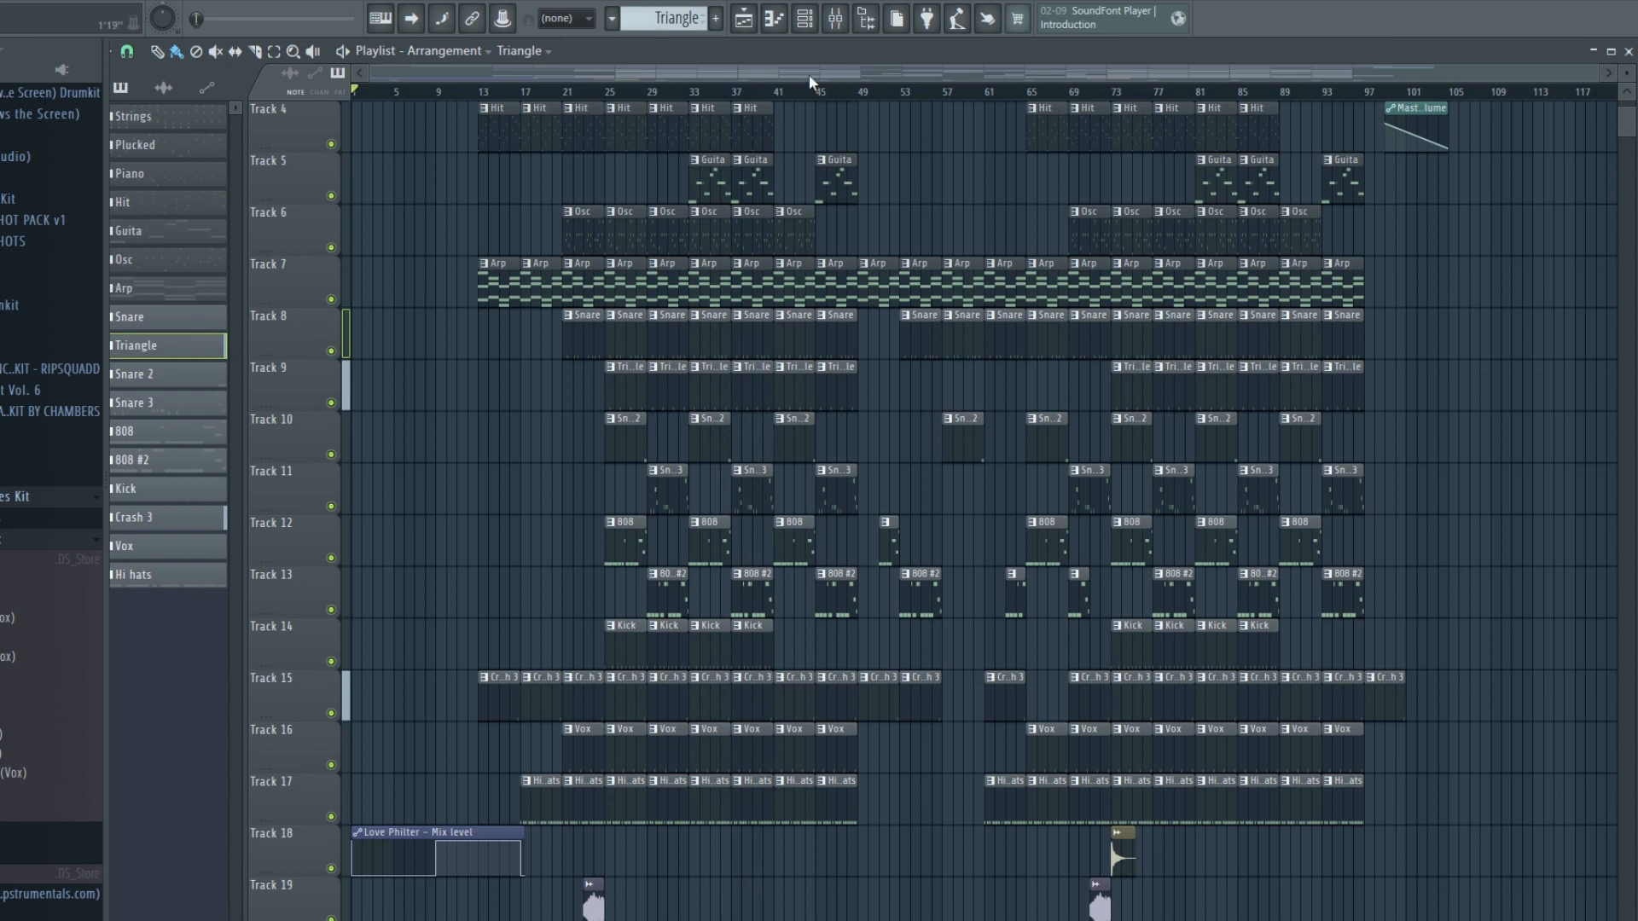